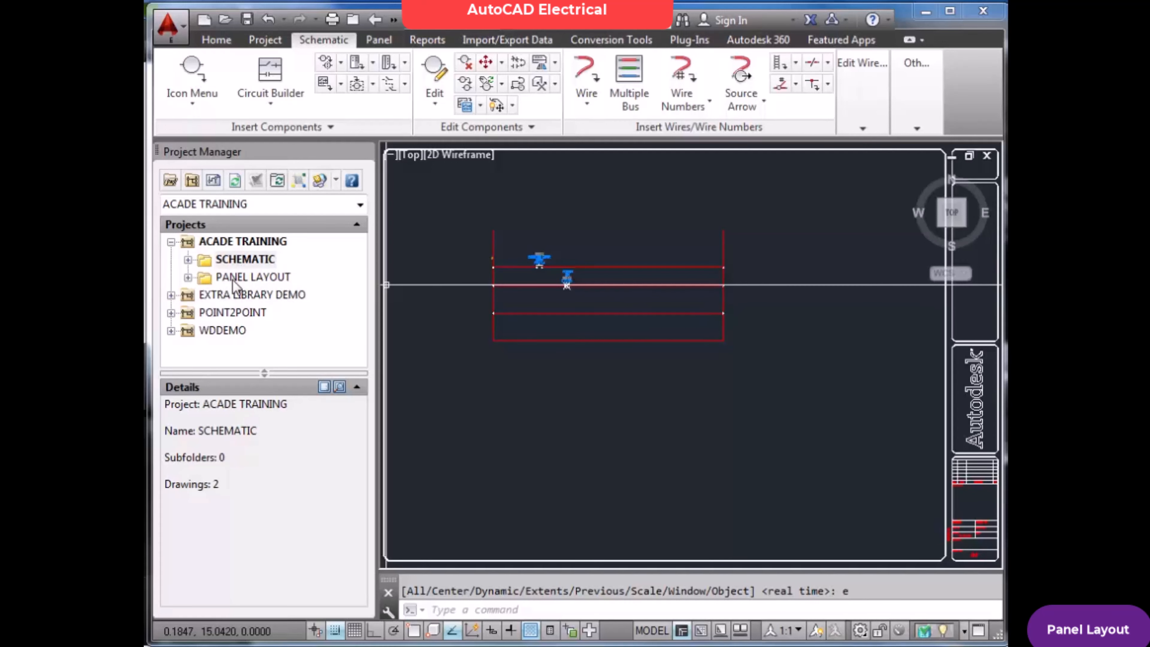
right_click(238, 244)
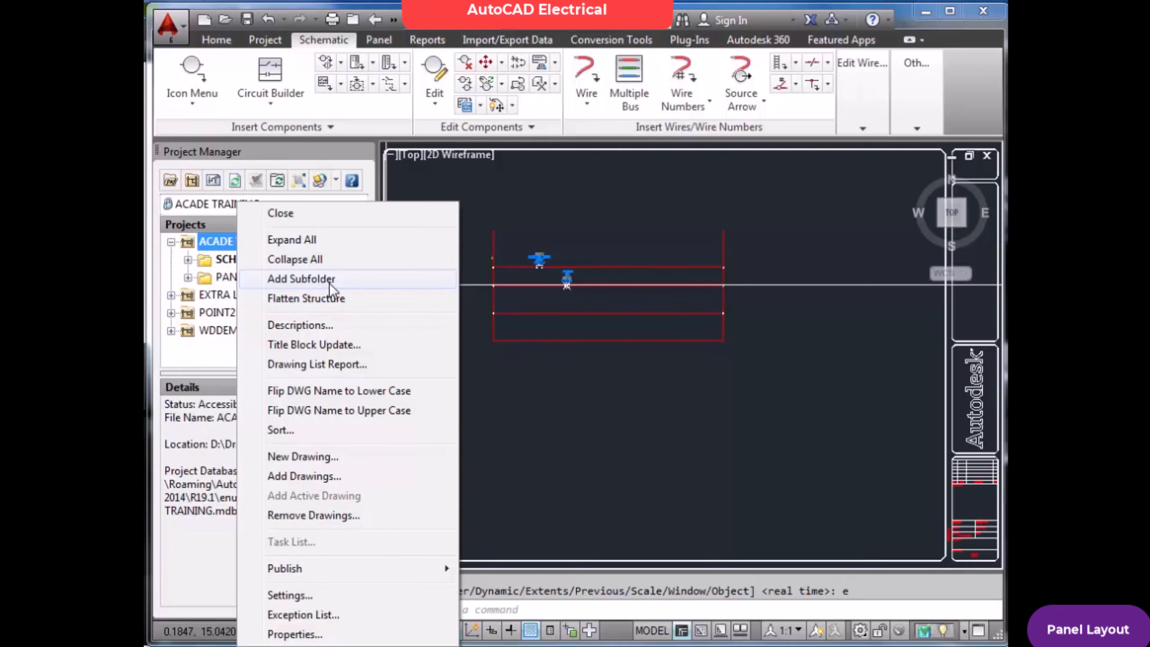
left_click(526, 365)
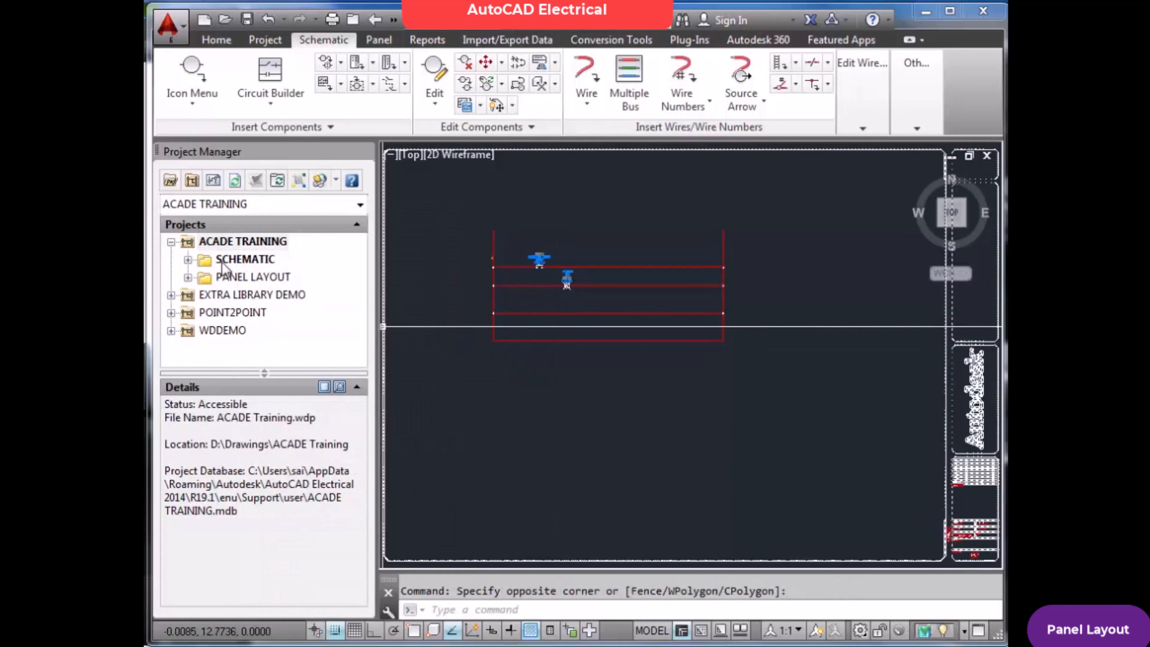
Open WE002.dwg from the project's SCHEMATIC folder, discarding the changes to WE001.dwg
left_click(188, 260)
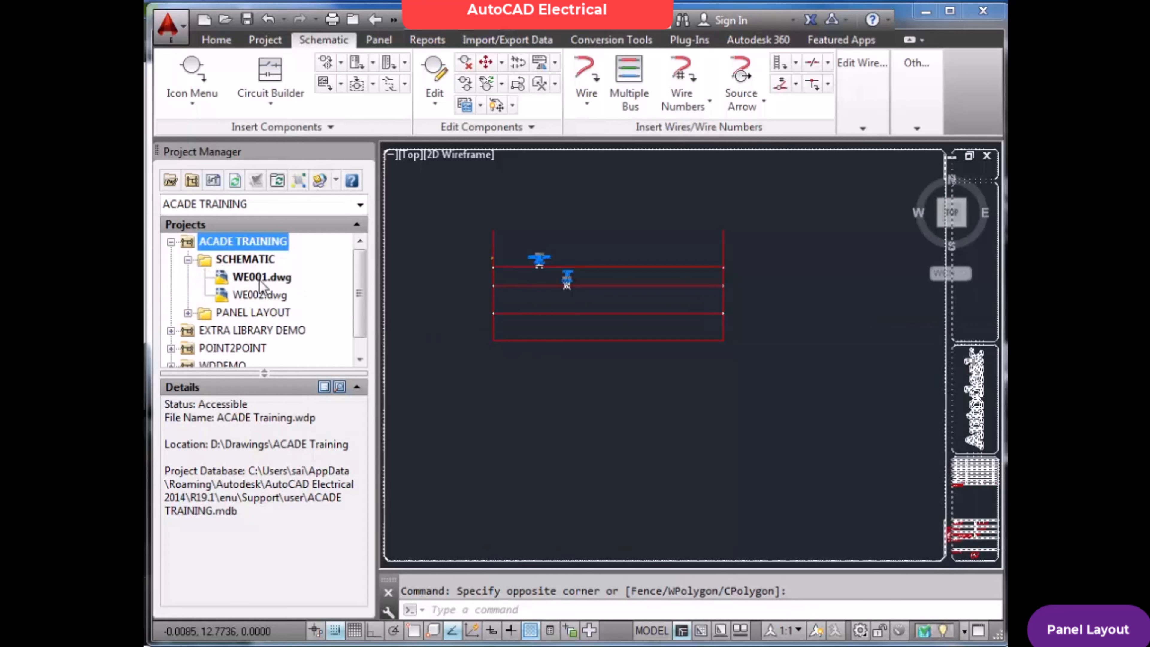
left_click(270, 296)
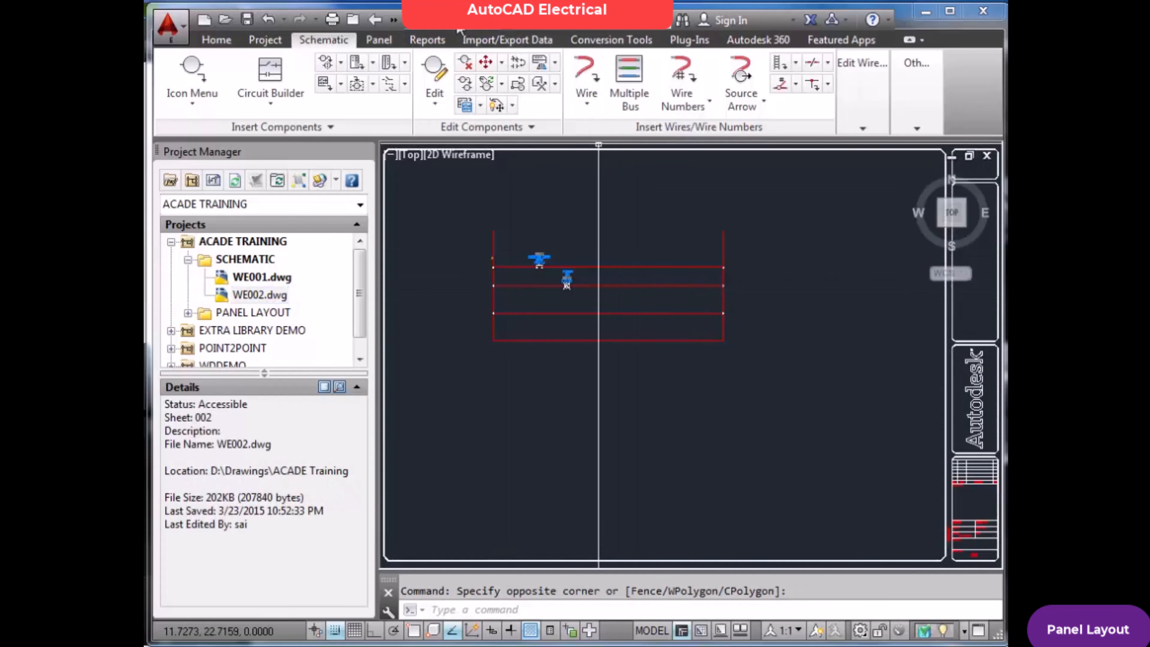
double_click(254, 300)
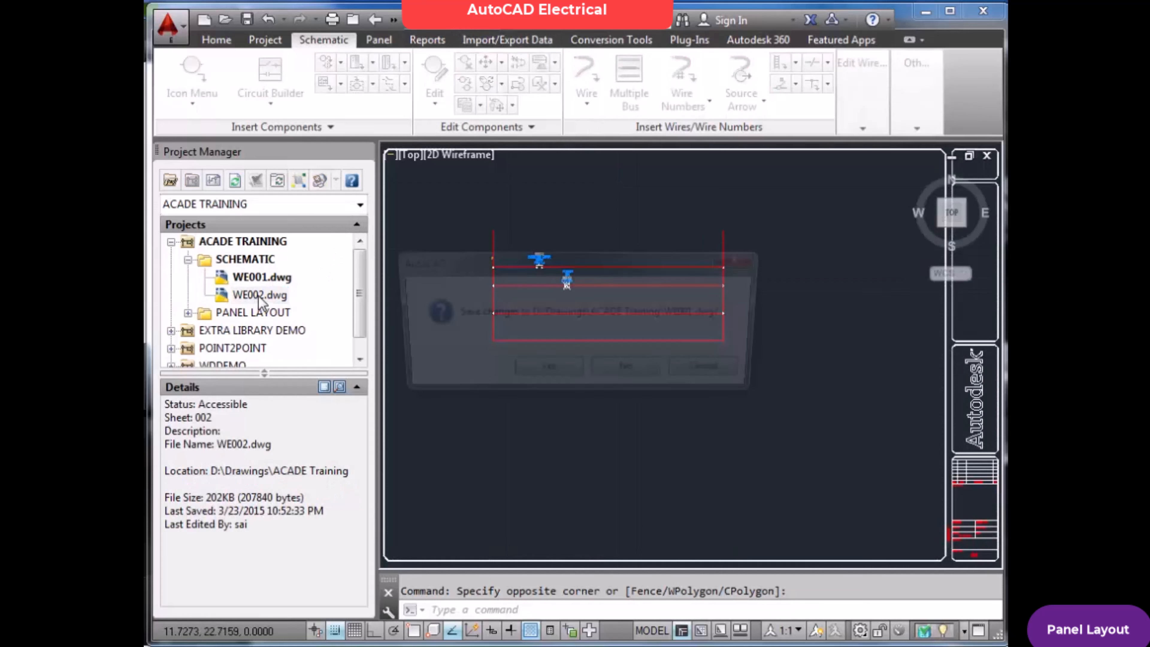
left_click(632, 373)
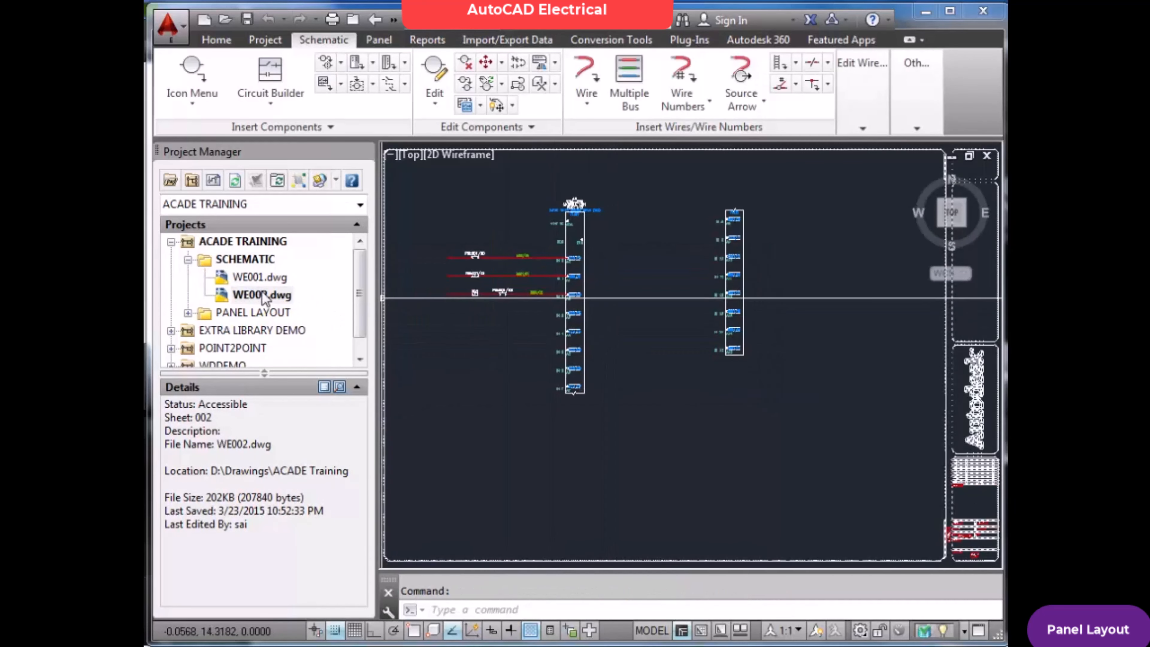
Reopen WE001.dwg and remove WE002.dwg from the ACADE TRAINING project
double_click(263, 281)
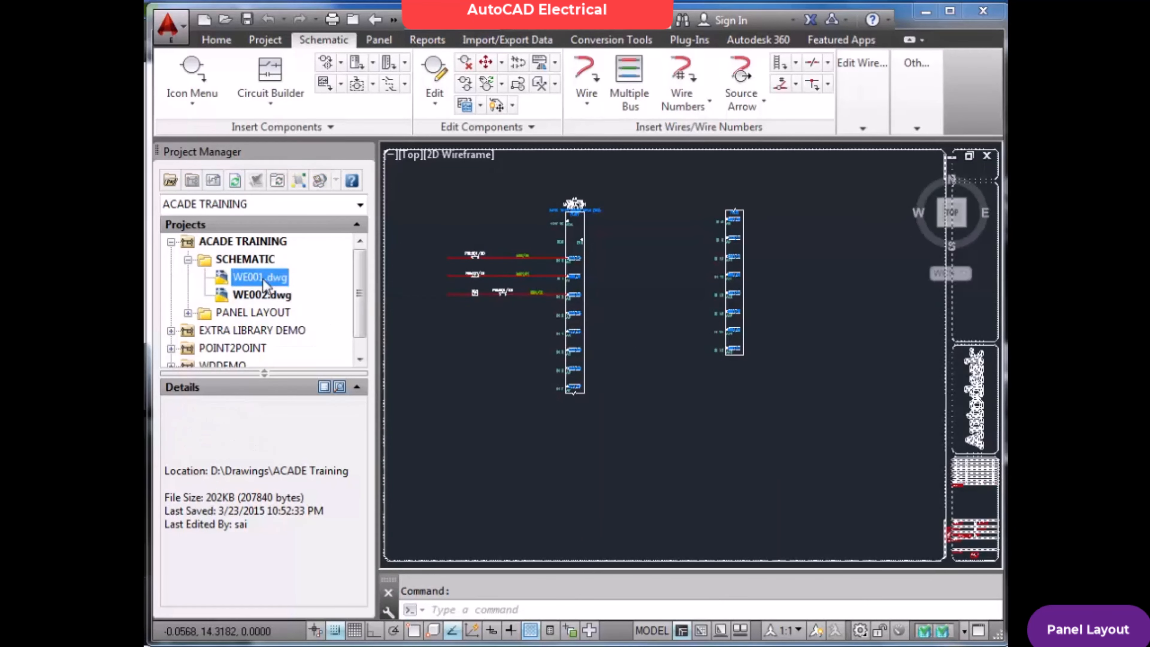
right_click(273, 295)
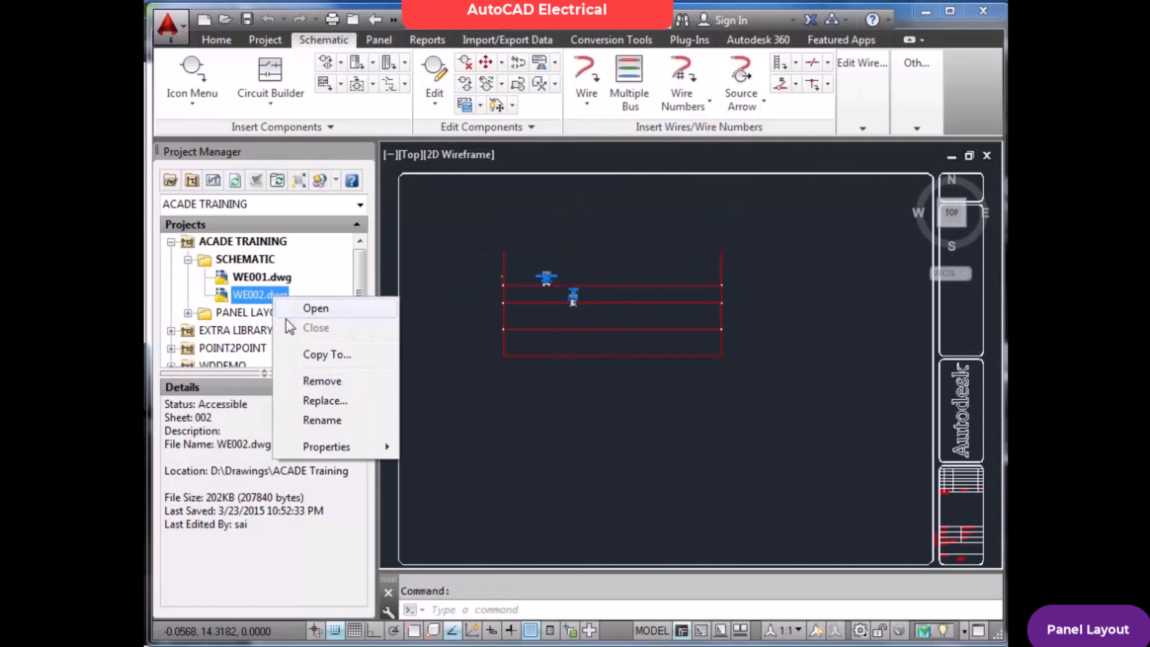
left_click(322, 381)
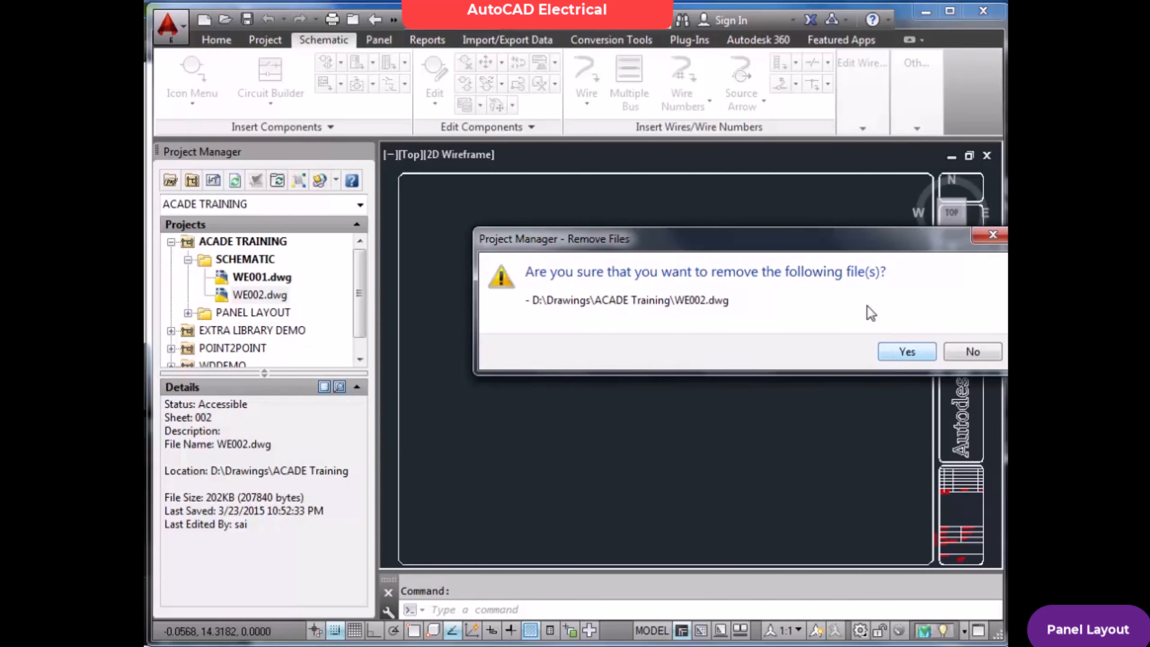
left_click_drag(842, 241, 746, 235)
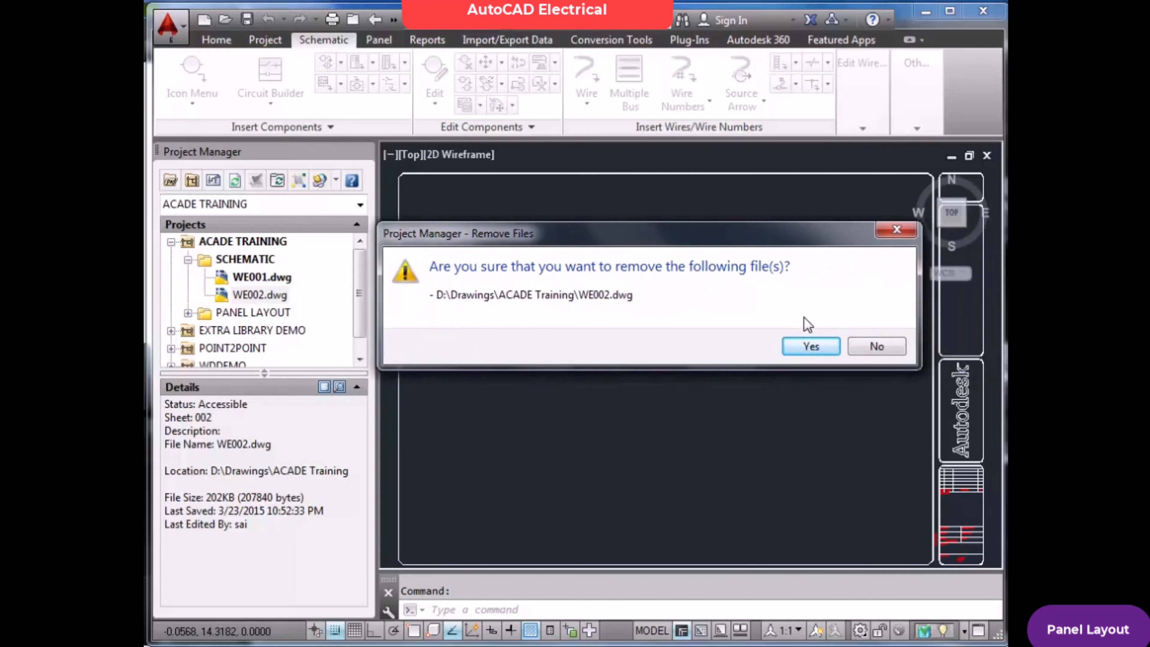
left_click(812, 348)
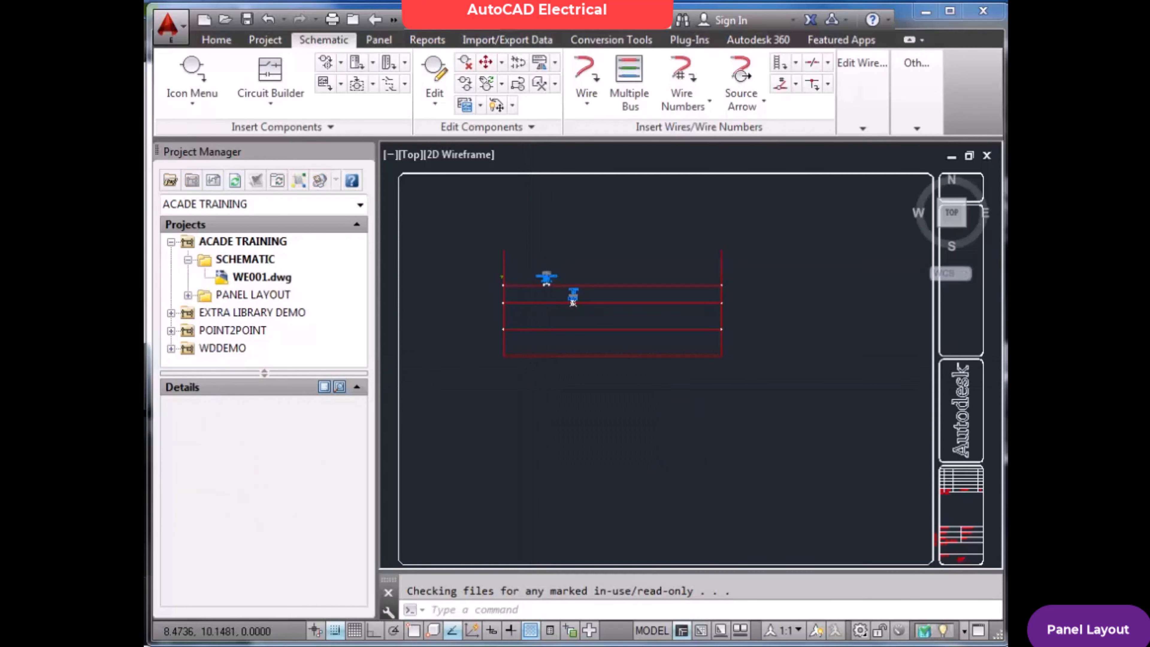
key("ctrl+o")
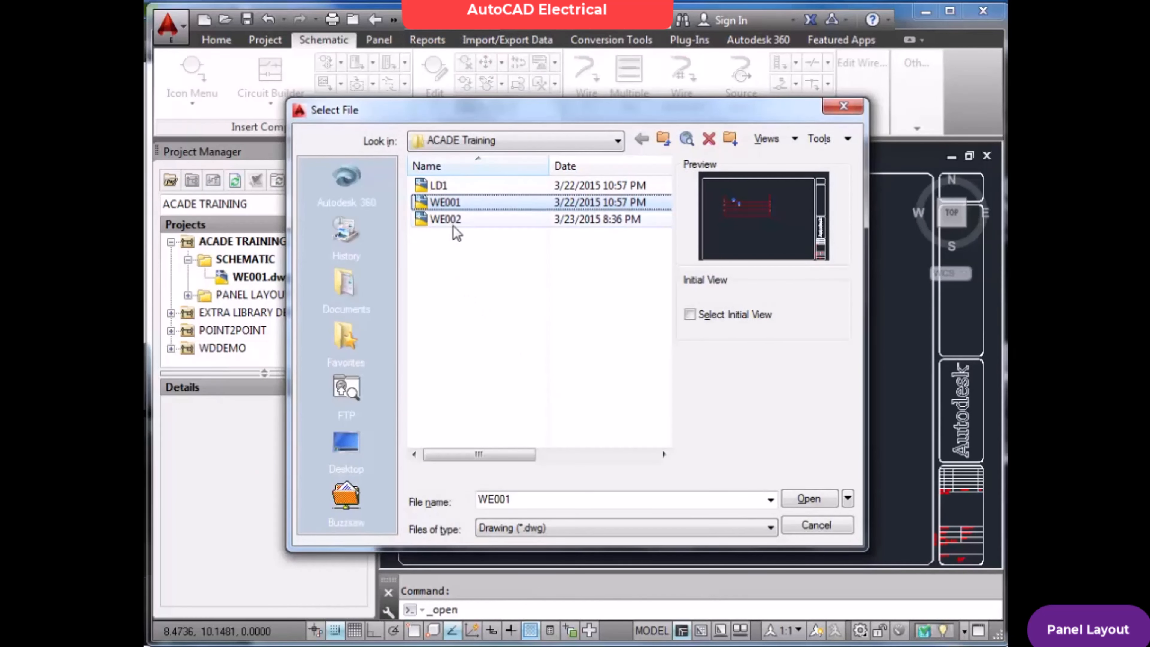
left_click(453, 220)
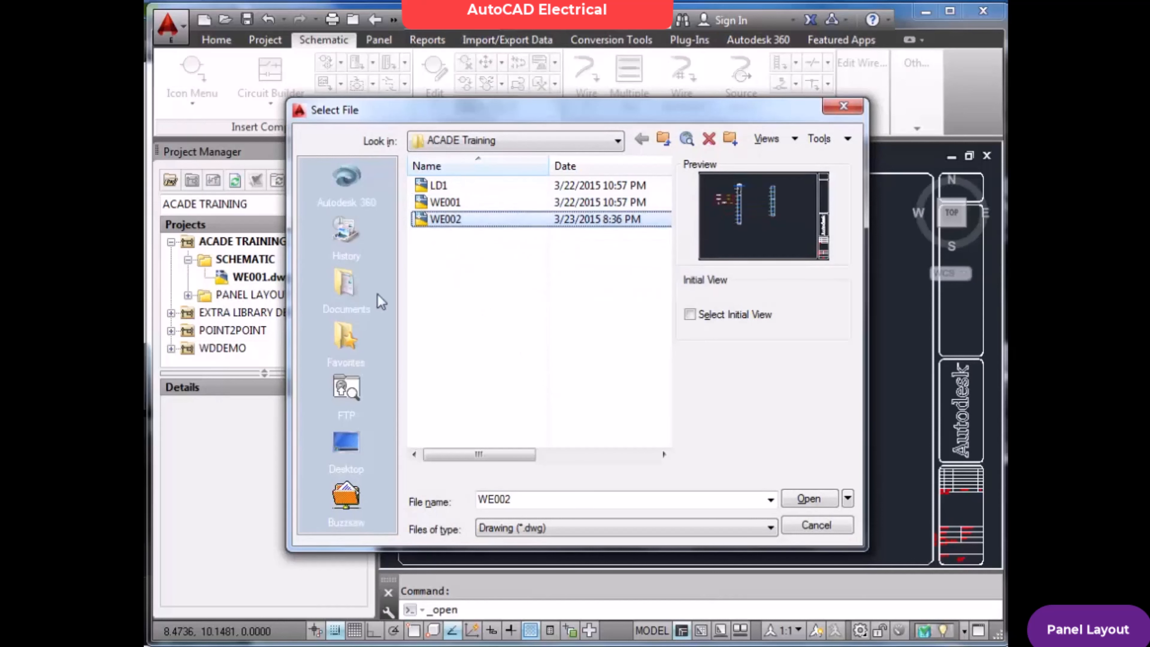
key("Return")
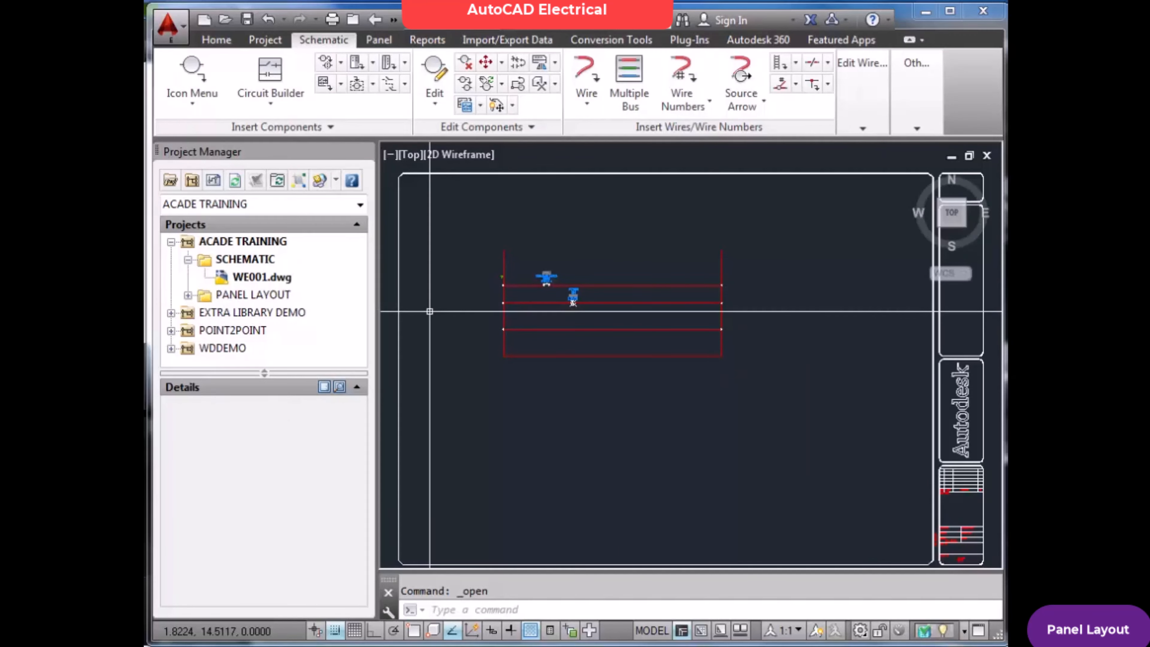
Delete the WE002 drawing file from the ACADE Training folder on disk without opening another drawing
key("ctrl+o")
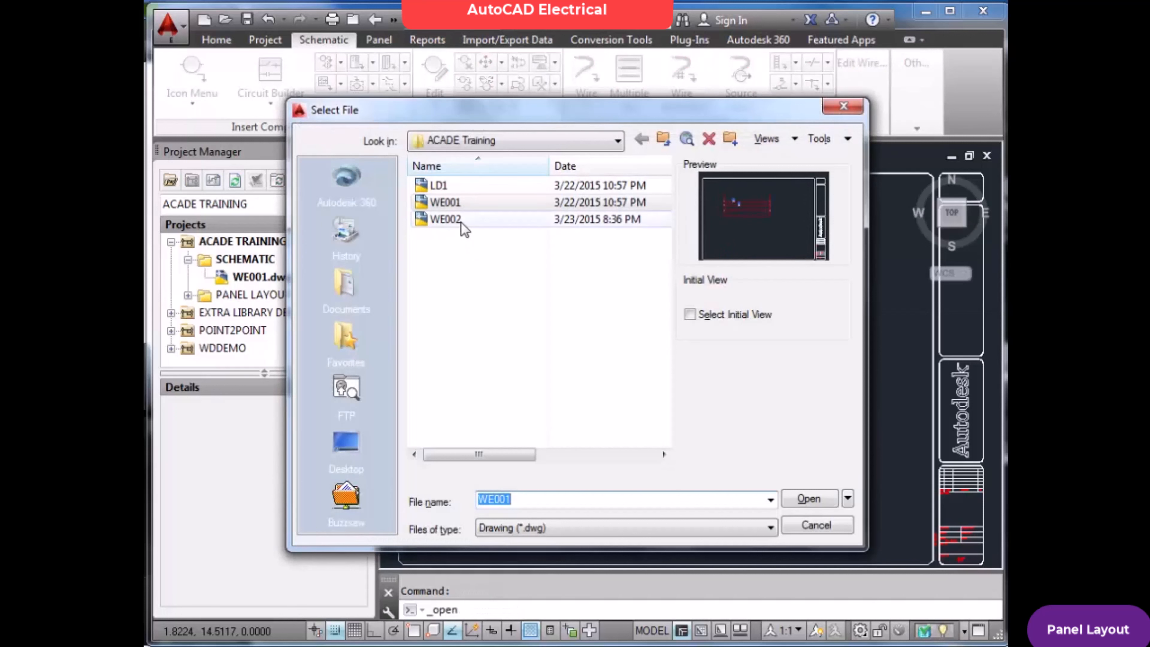
left_click(462, 223)
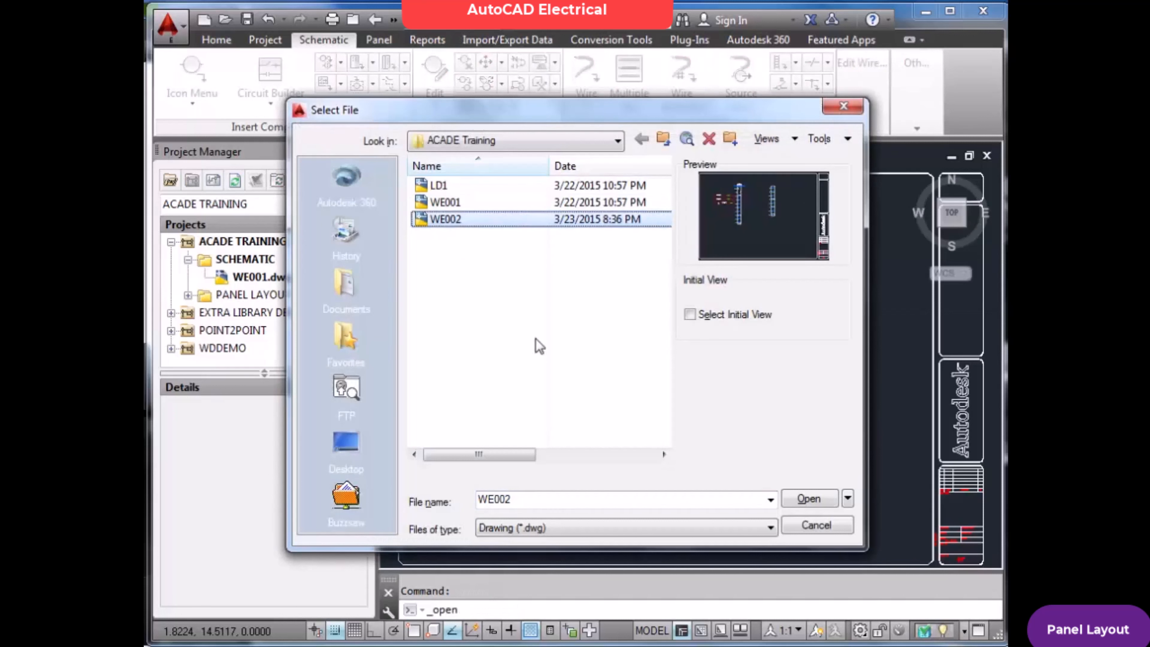
key("Delete")
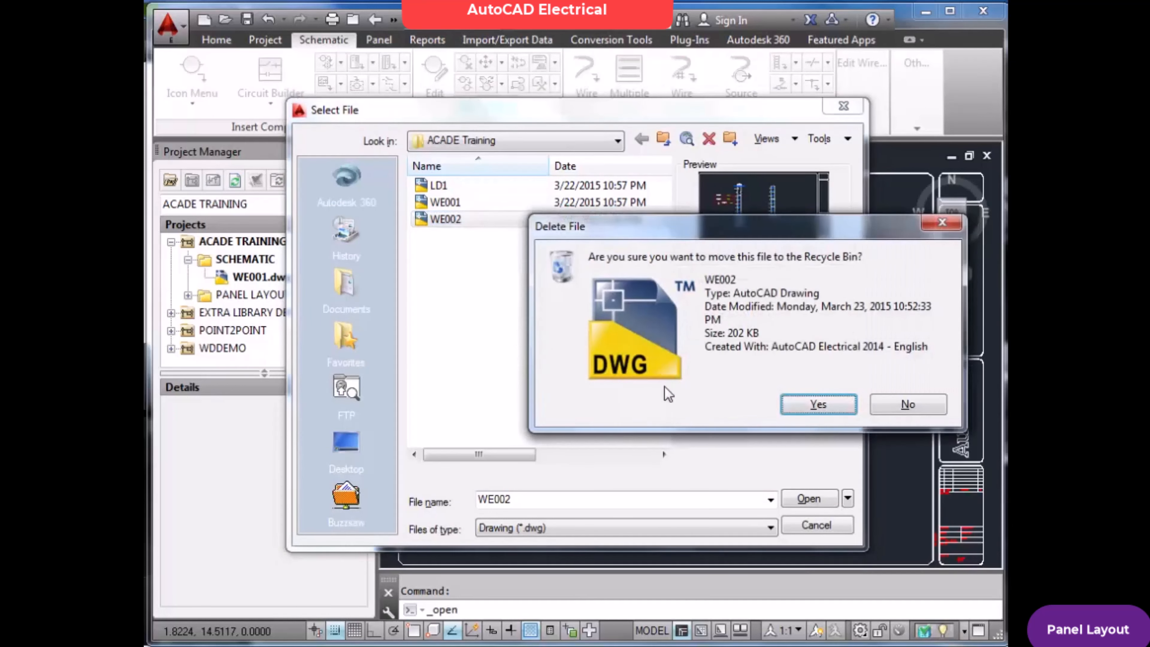
left_click(818, 404)
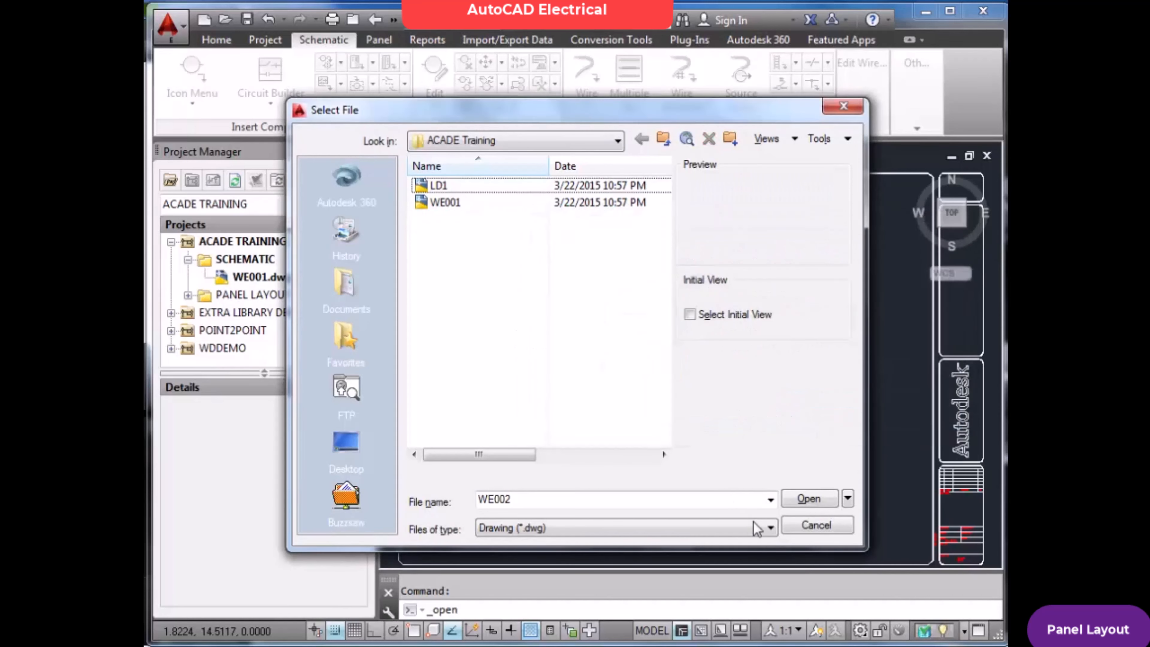
left_click(816, 526)
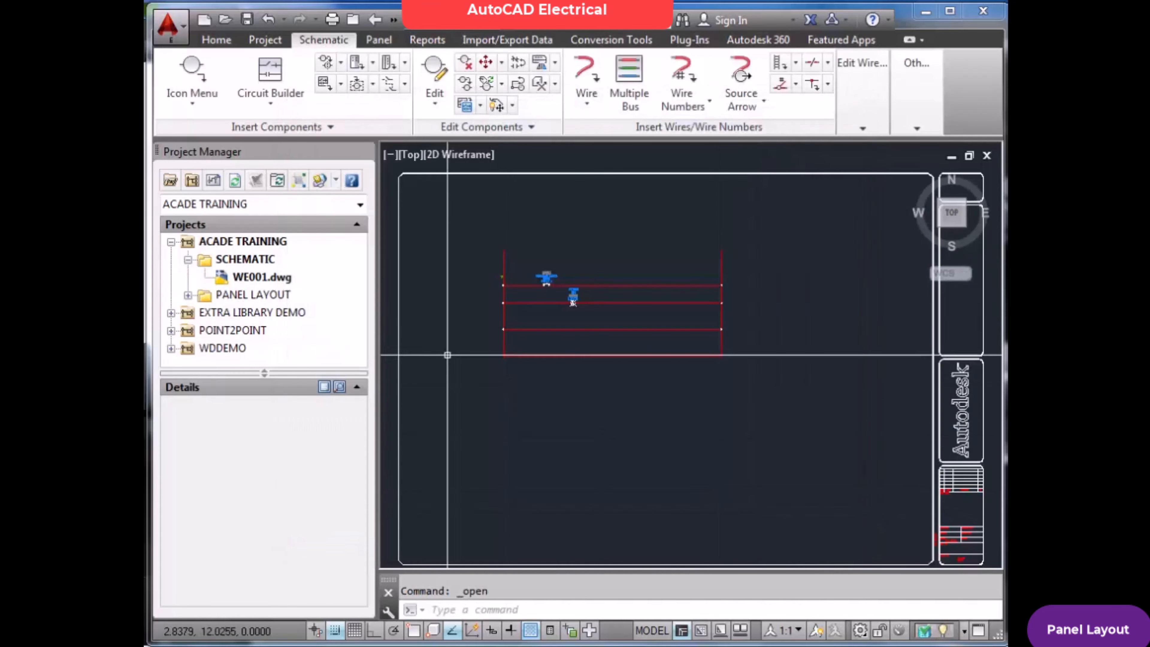
Collapse the SCHEMATIC folder and open LD1.dwg from the PANEL LAYOUT folder
left_click(188, 260)
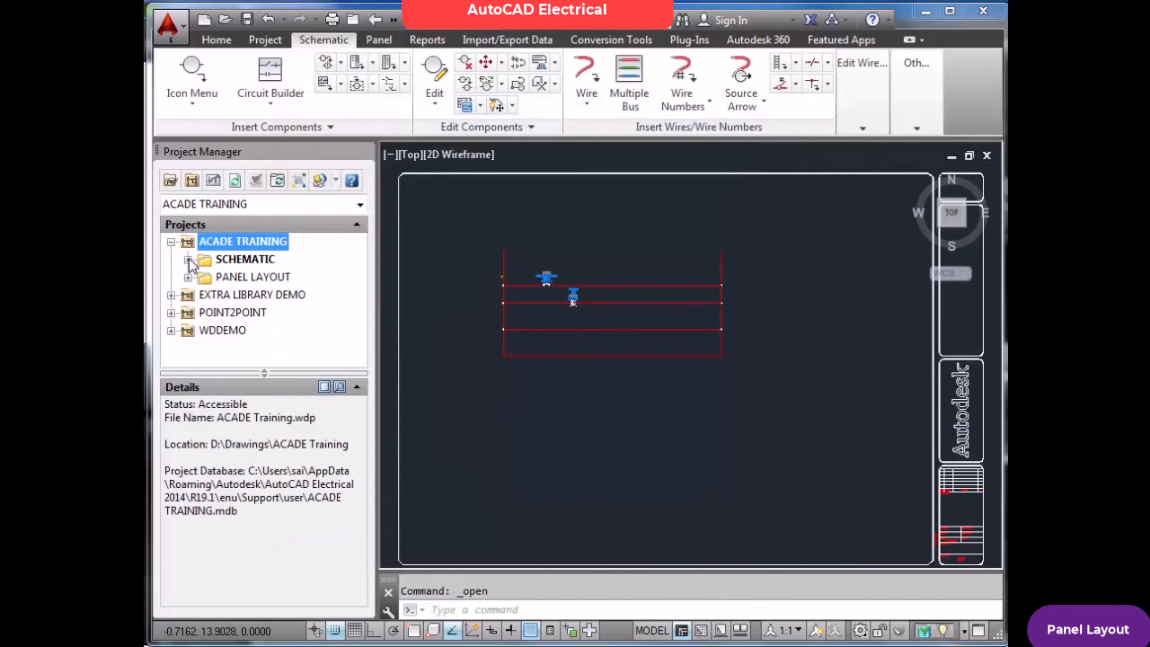
double_click(241, 279)
double_click(252, 295)
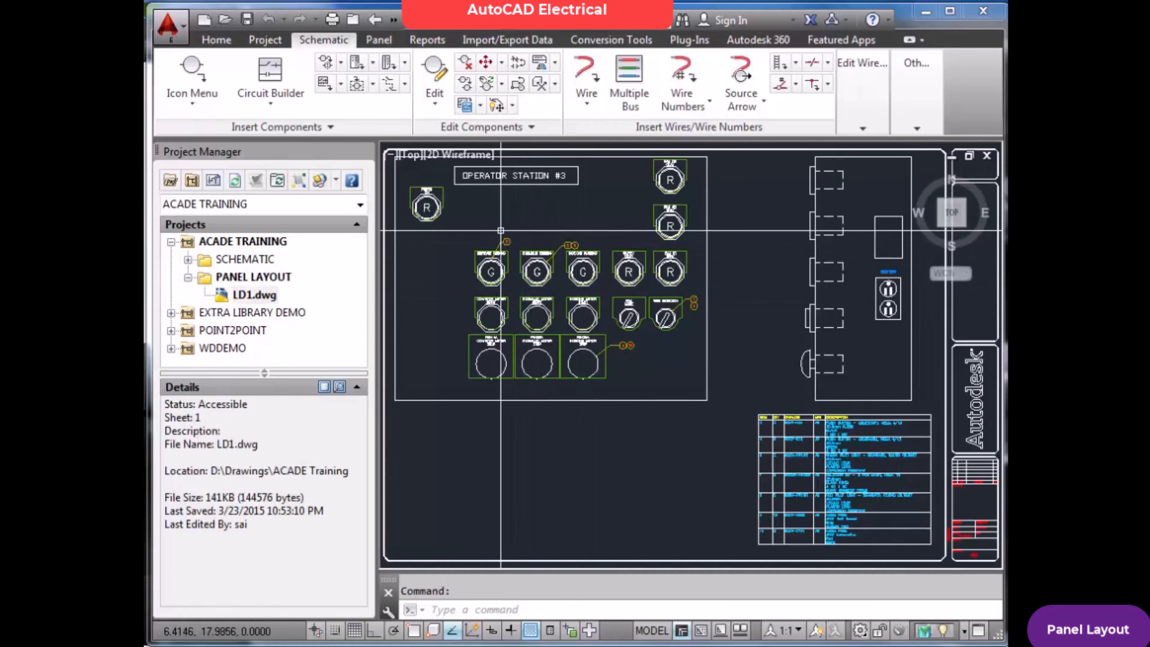
Examine the Operator Station #3 footprints, their nameplates and item balloons up close, ending with the view at the drawing extents
scroll(543, 237, "up", 3)
scroll(511, 214, "down", 5)
scroll(511, 213, "up", 3)
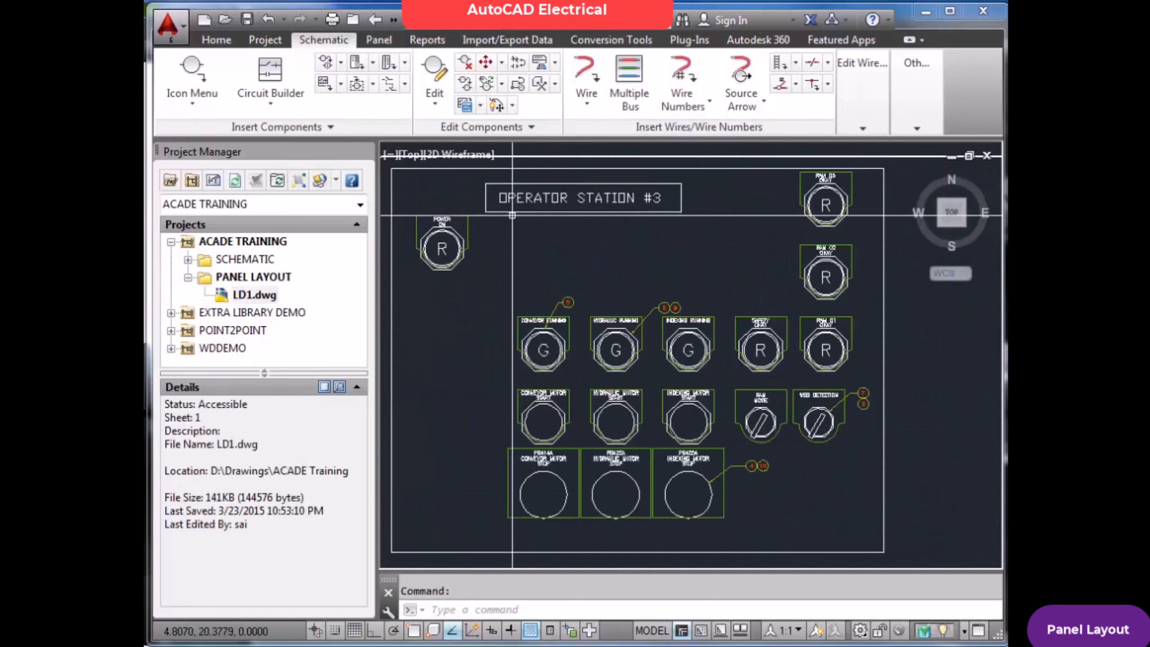
scroll(585, 235, "down", 2)
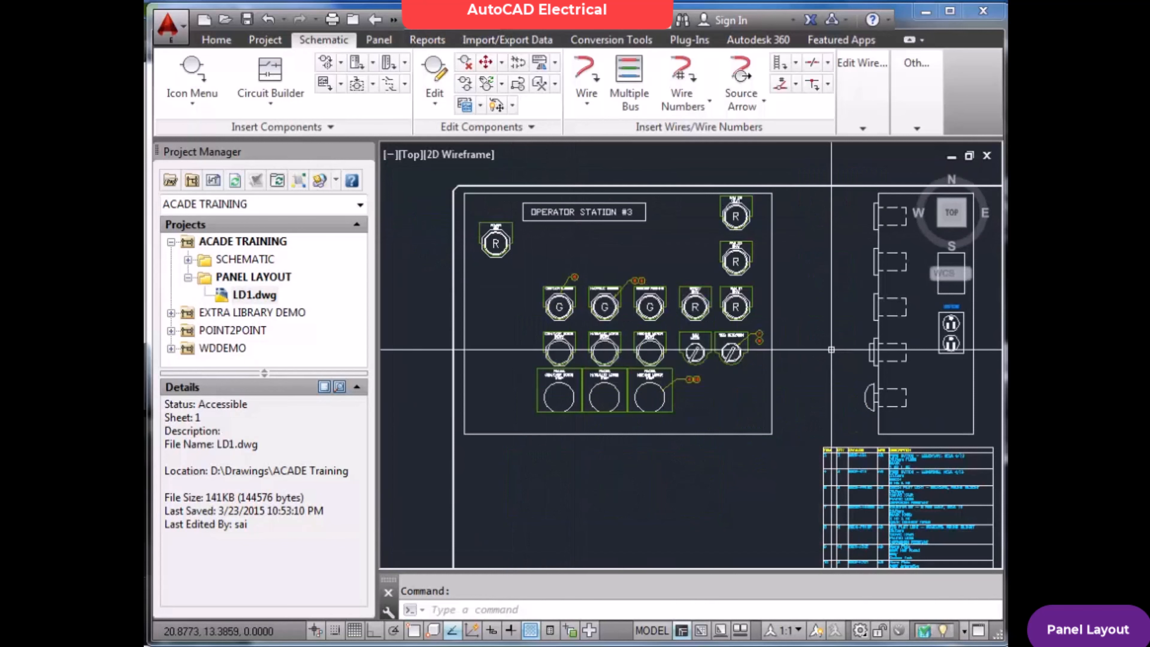
scroll(838, 342, "down", 2)
scroll(838, 343, "up", 4)
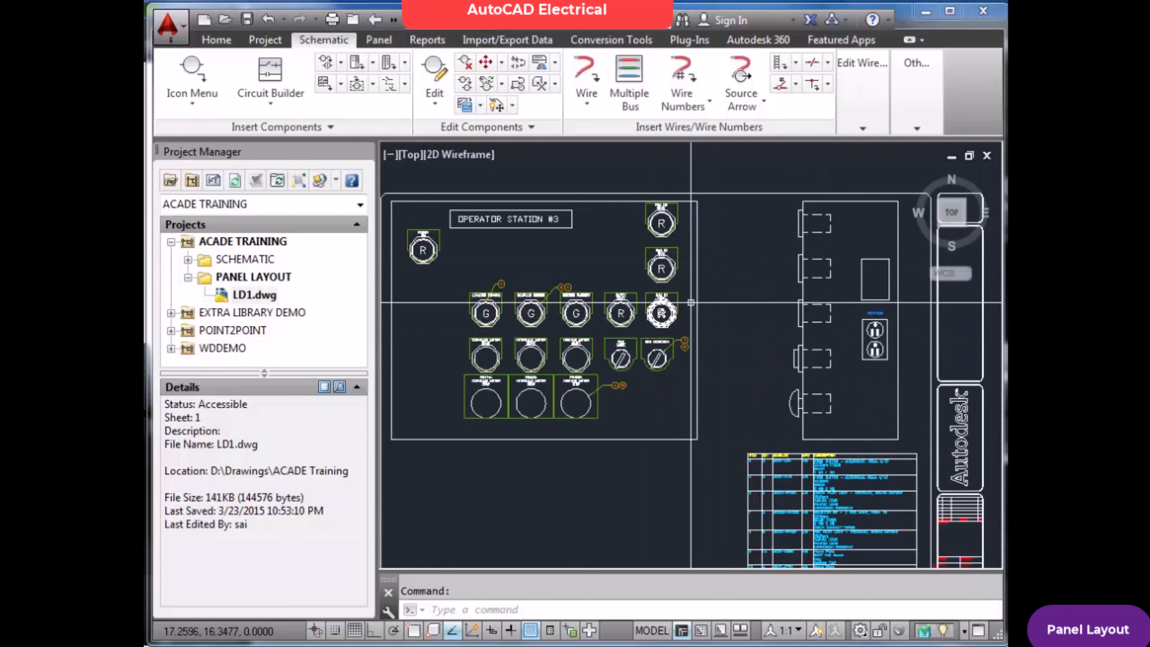
scroll(554, 316, "up", 5)
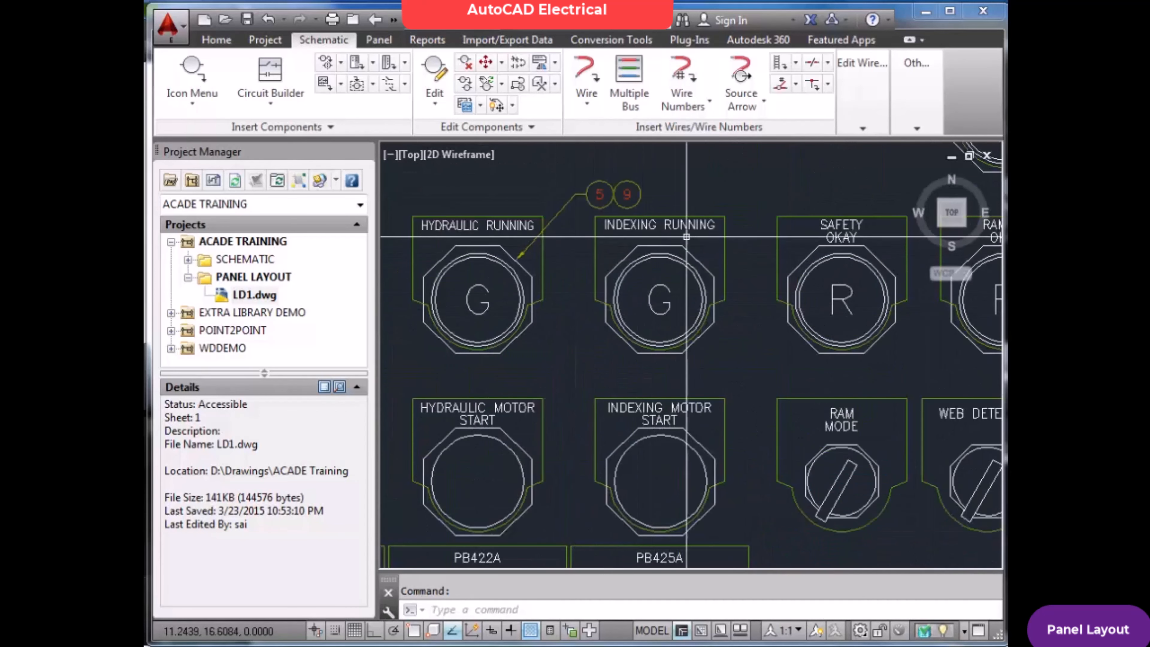
scroll(729, 226, "down", 3)
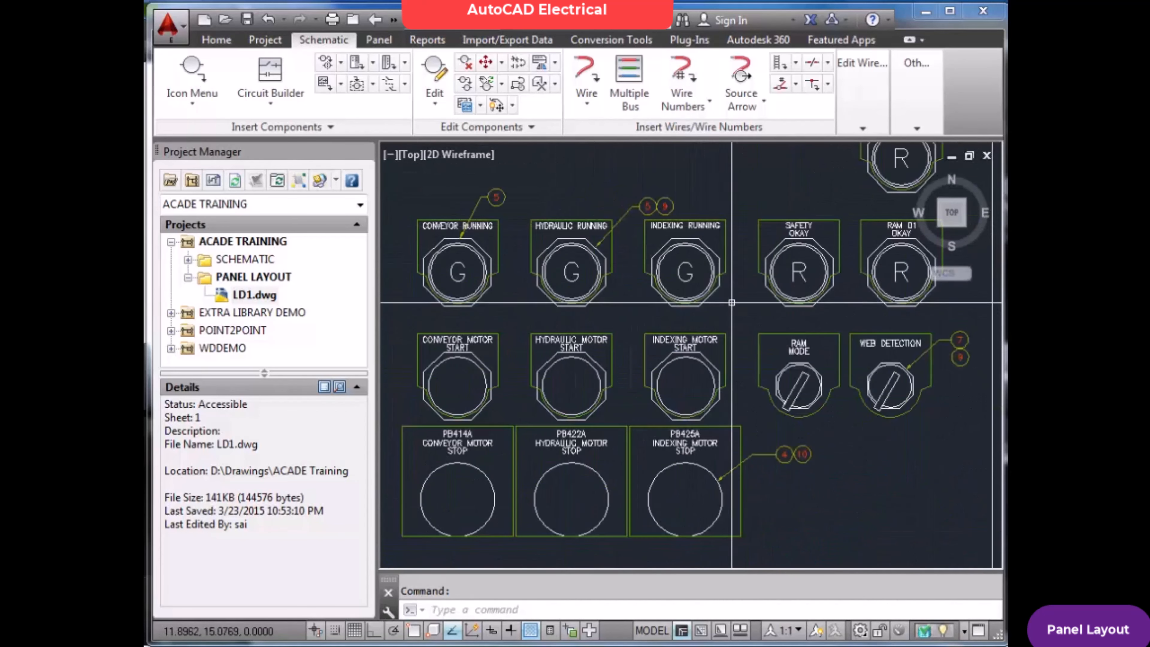
scroll(680, 489, "up", 4)
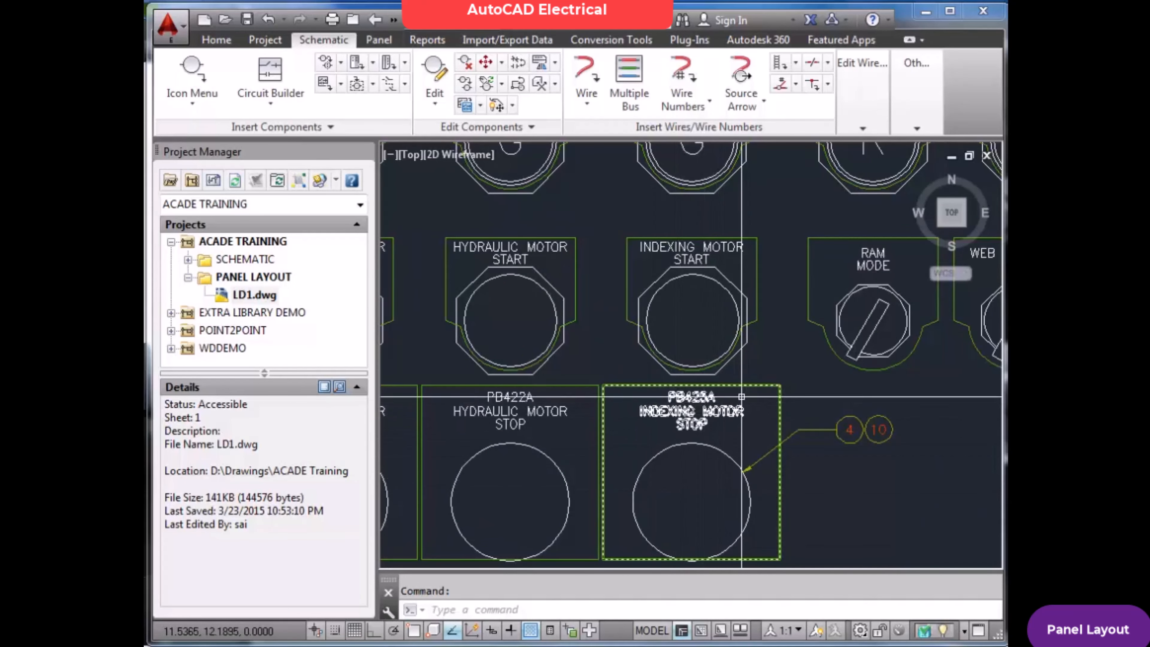
left_click(766, 373)
type("z")
key("Return")
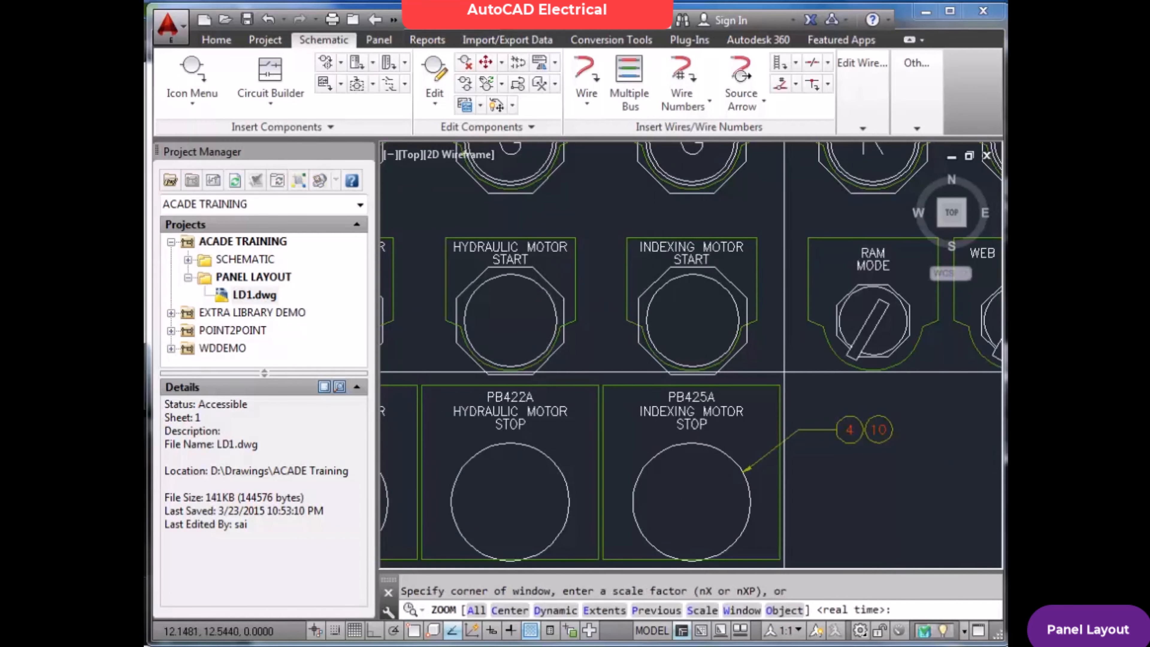
type("e")
key("Return")
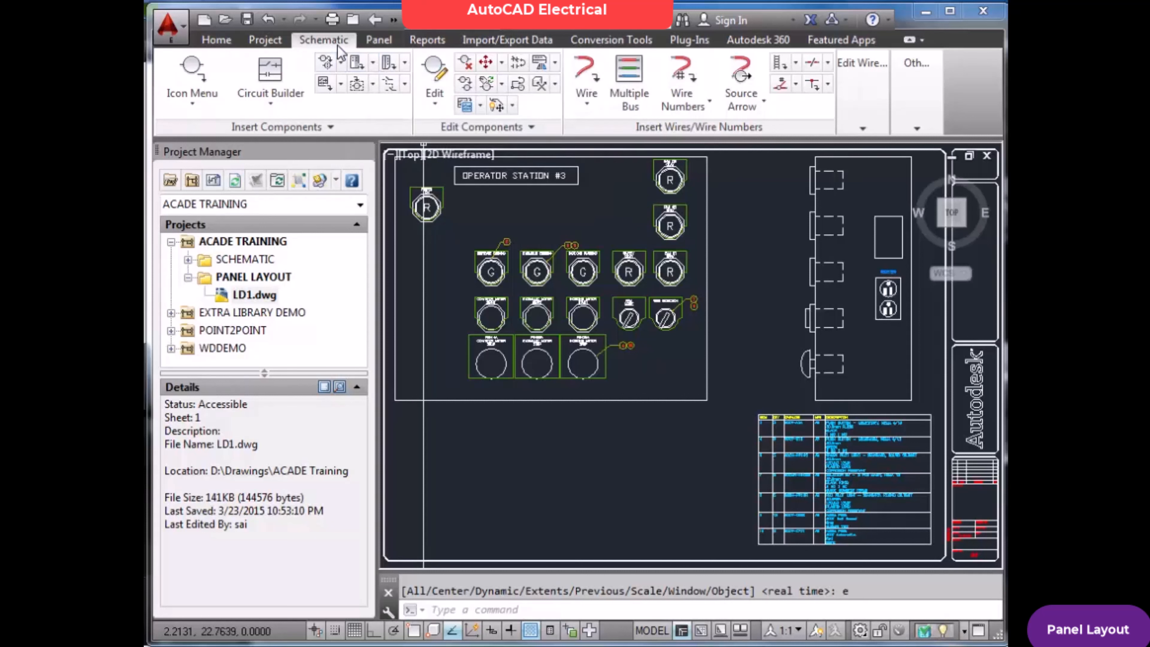
Inspect the footprint data of the HYDRAULIC RUNNING pilot light in the panel footprint editor, leaving it without changes
left_click(379, 40)
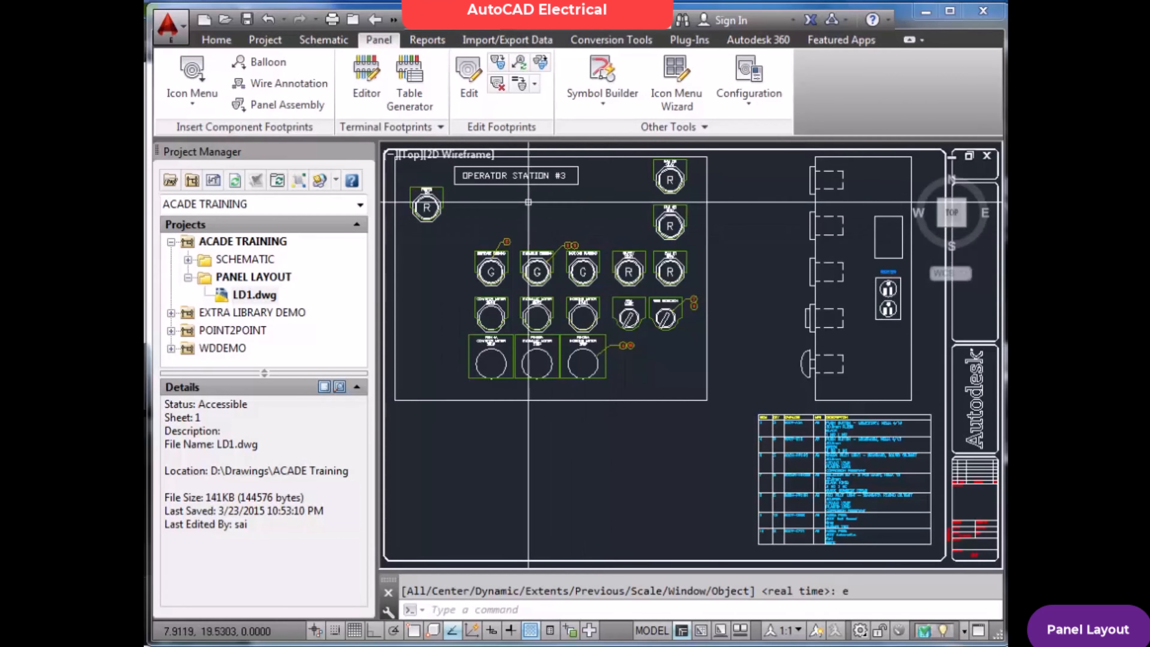
left_click(469, 79)
left_click(537, 271)
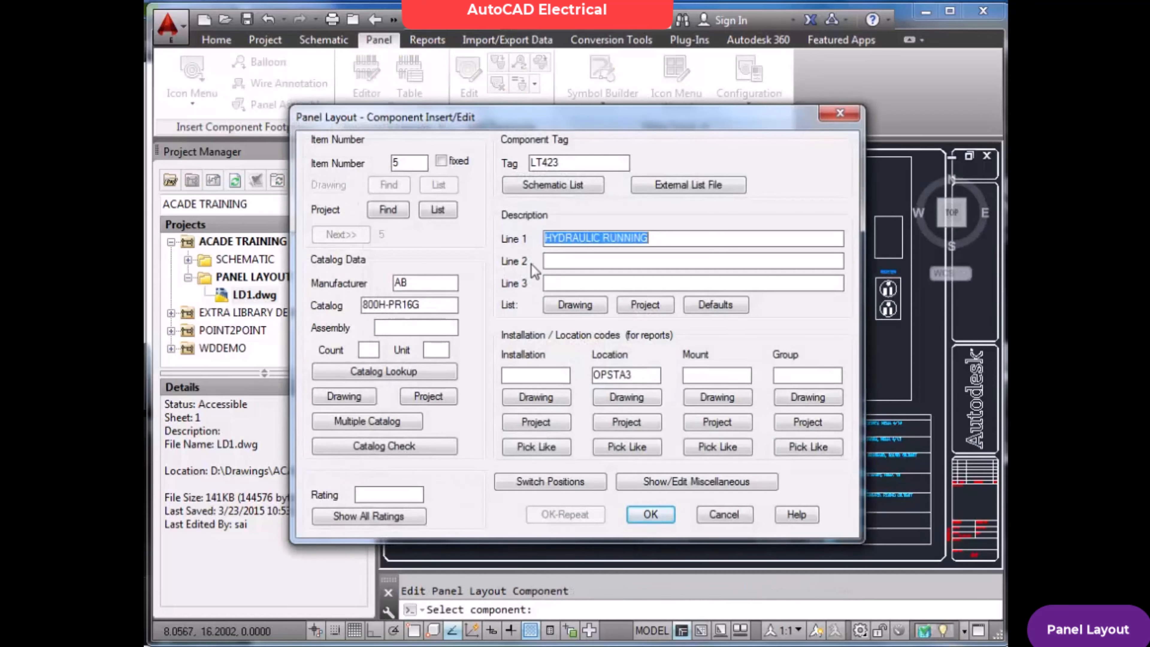
left_click(725, 515)
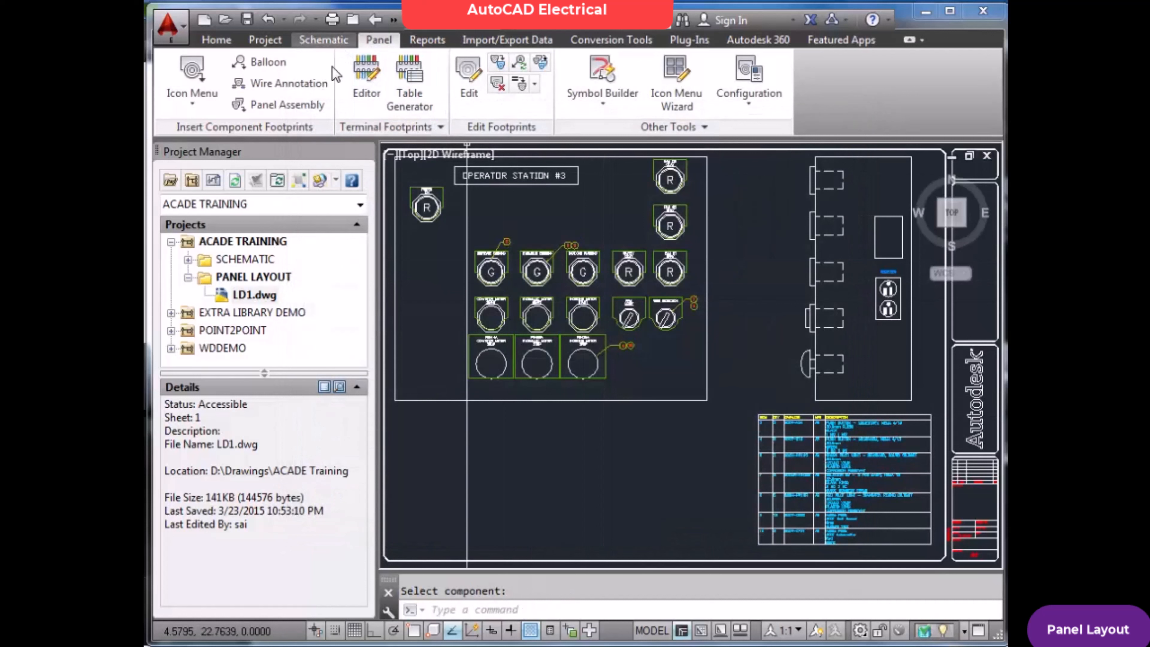
Open WE001.dwg from the SCHEMATIC folder, saving the changes to LD1.dwg
double_click(233, 259)
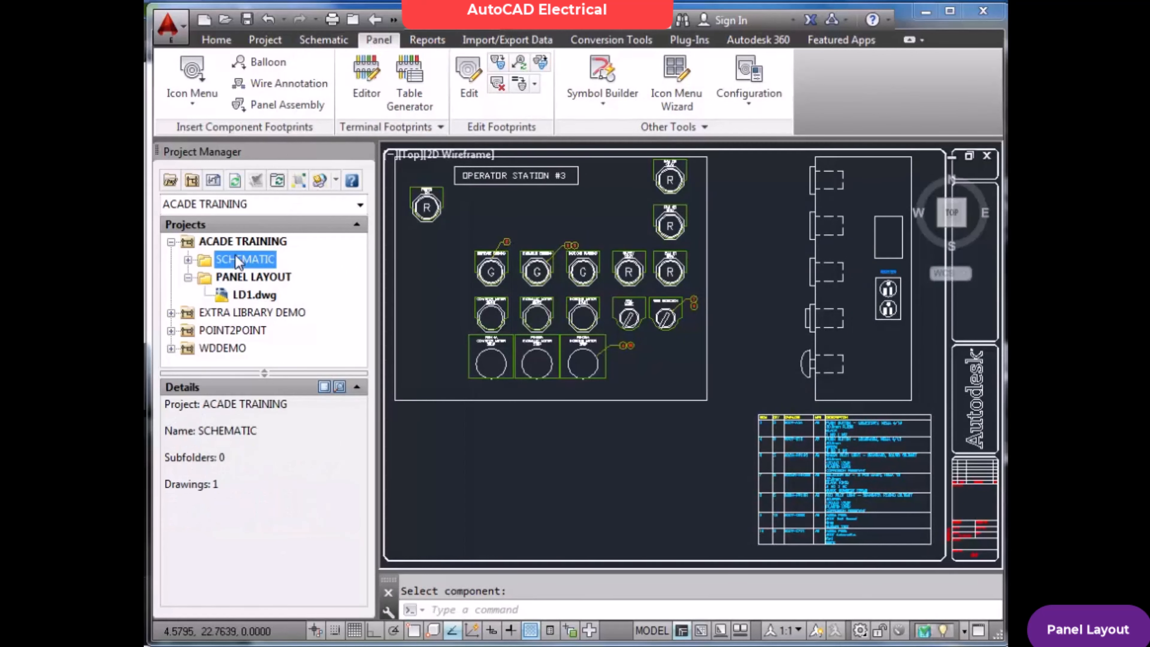
double_click(260, 277)
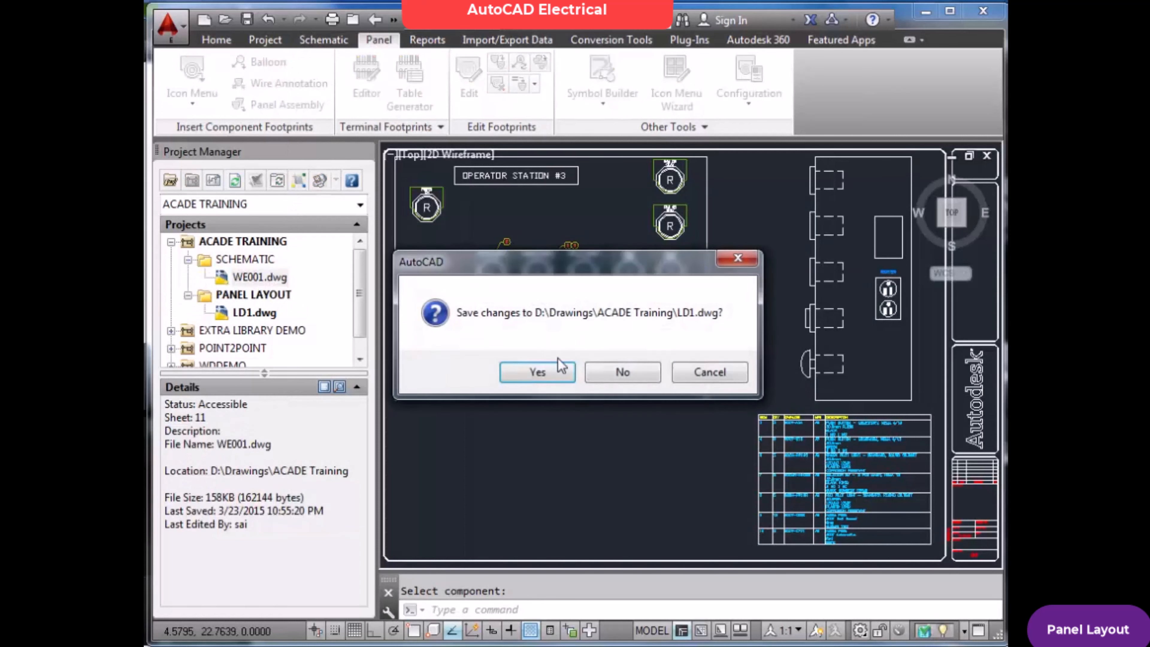
left_click(559, 374)
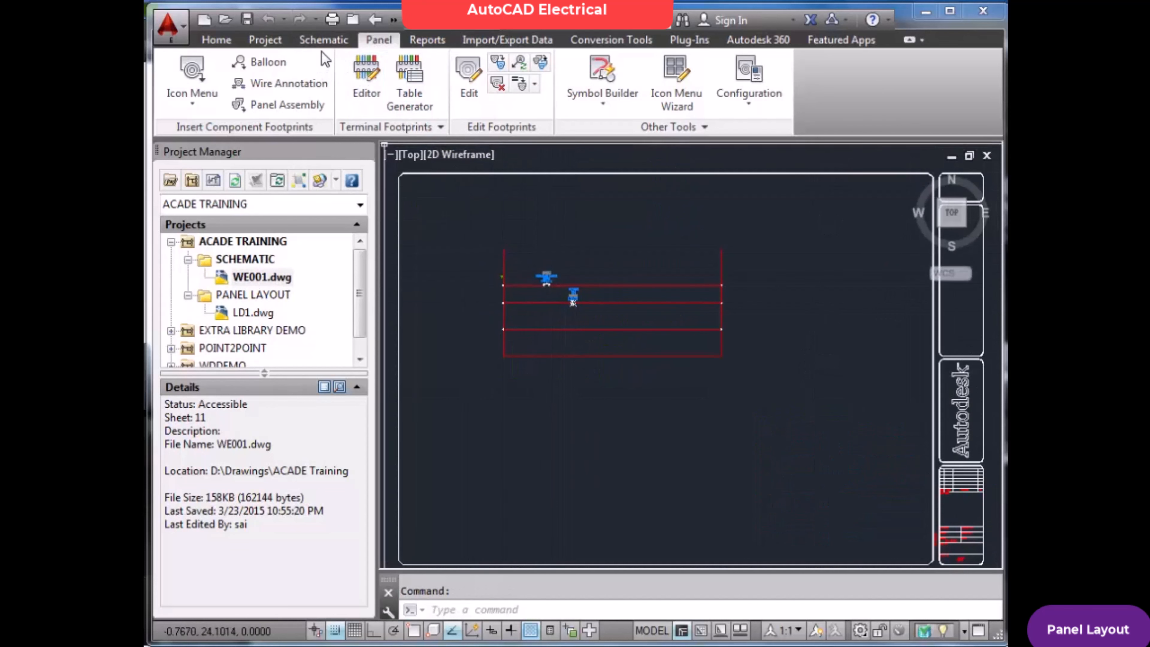
Inspect the component data of the CONVEYOR MOTOR START push button in the schematic component editor, leaving it without changes
left_click(324, 40)
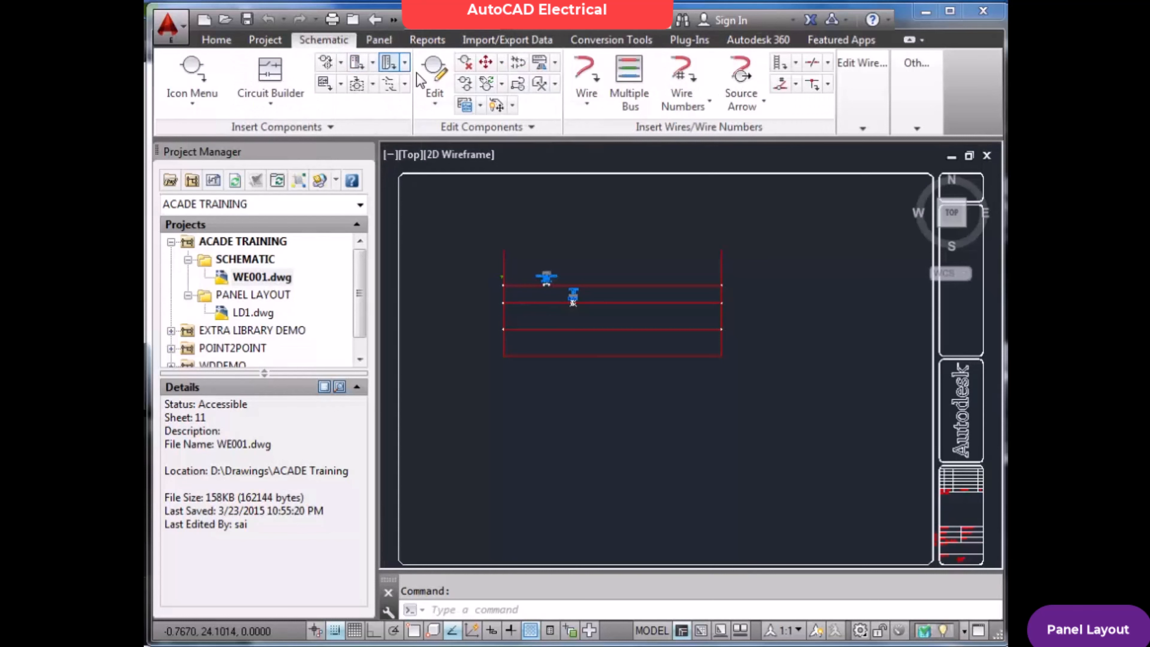
left_click(436, 77)
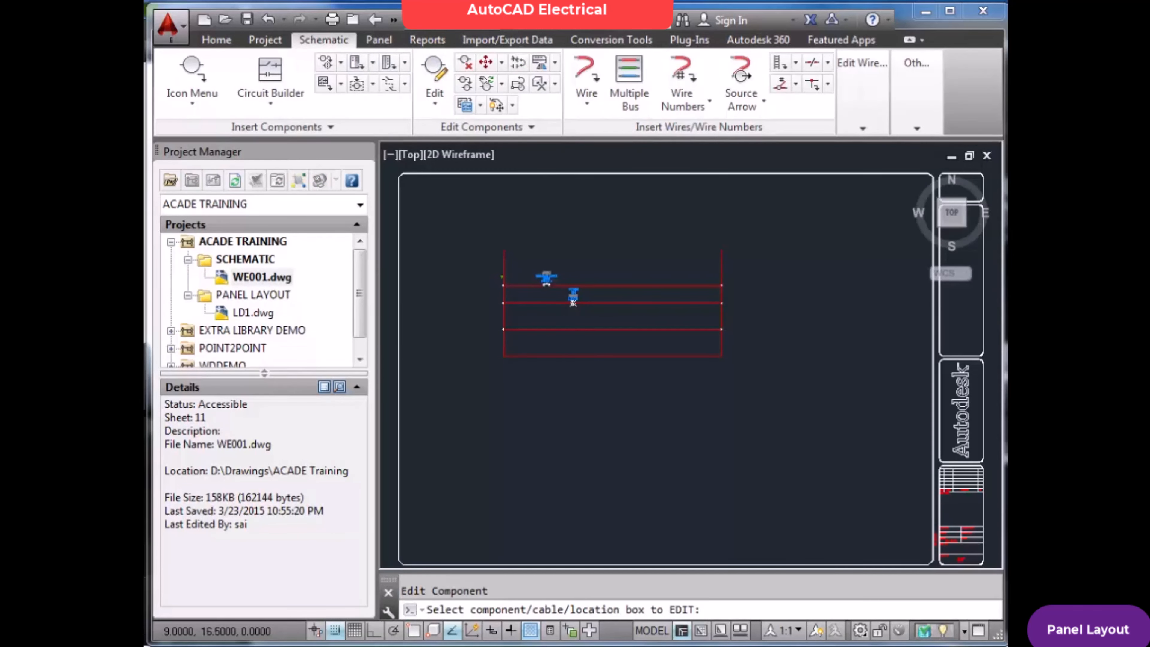
left_click(573, 299)
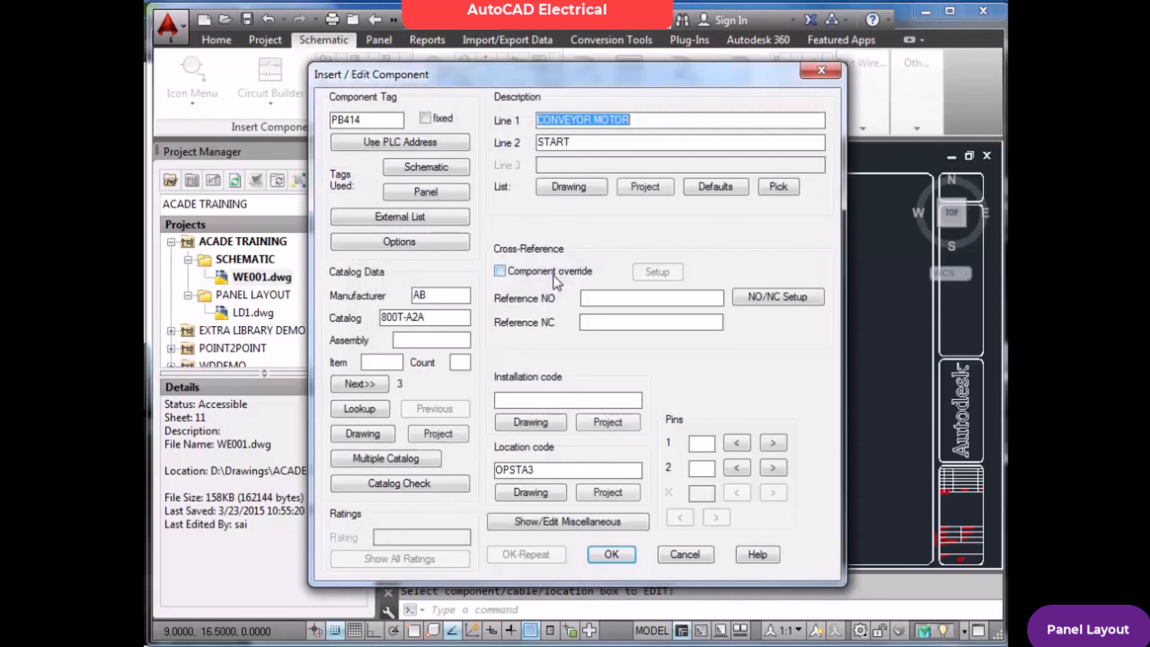
left_click(675, 553)
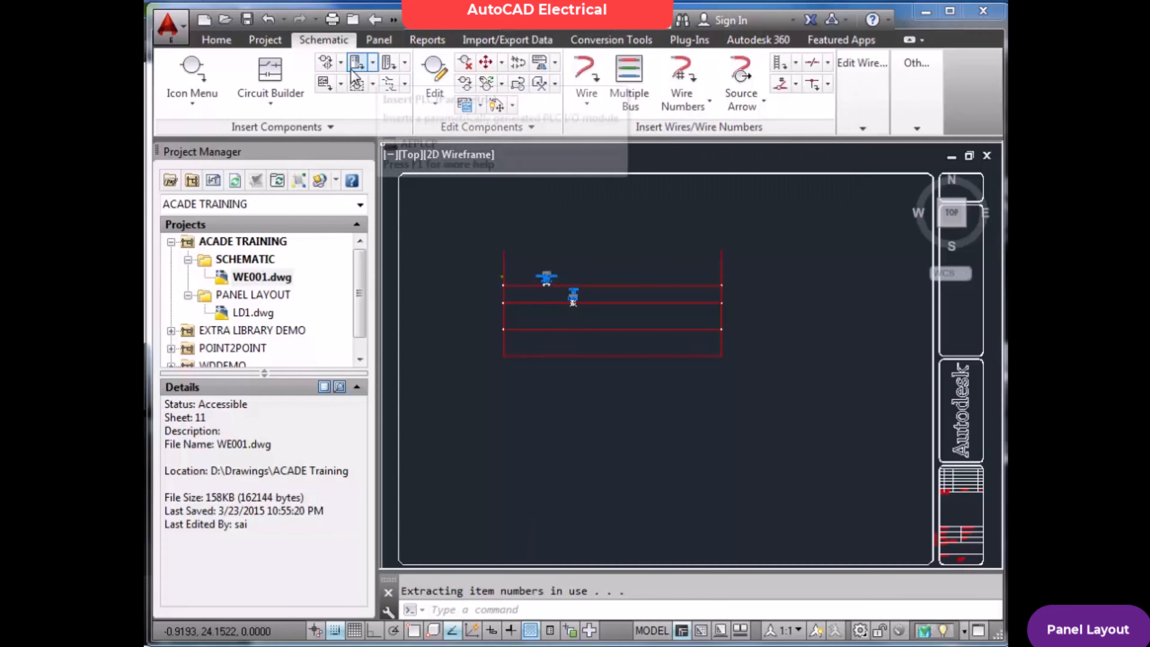
left_click(379, 41)
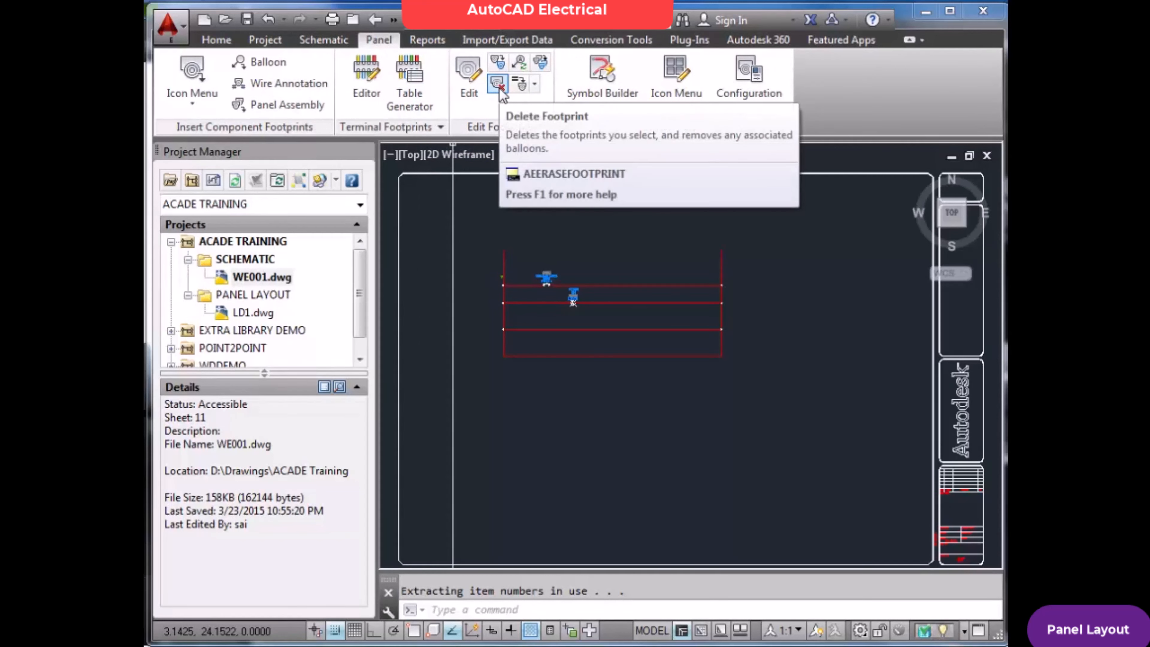
left_click(323, 40)
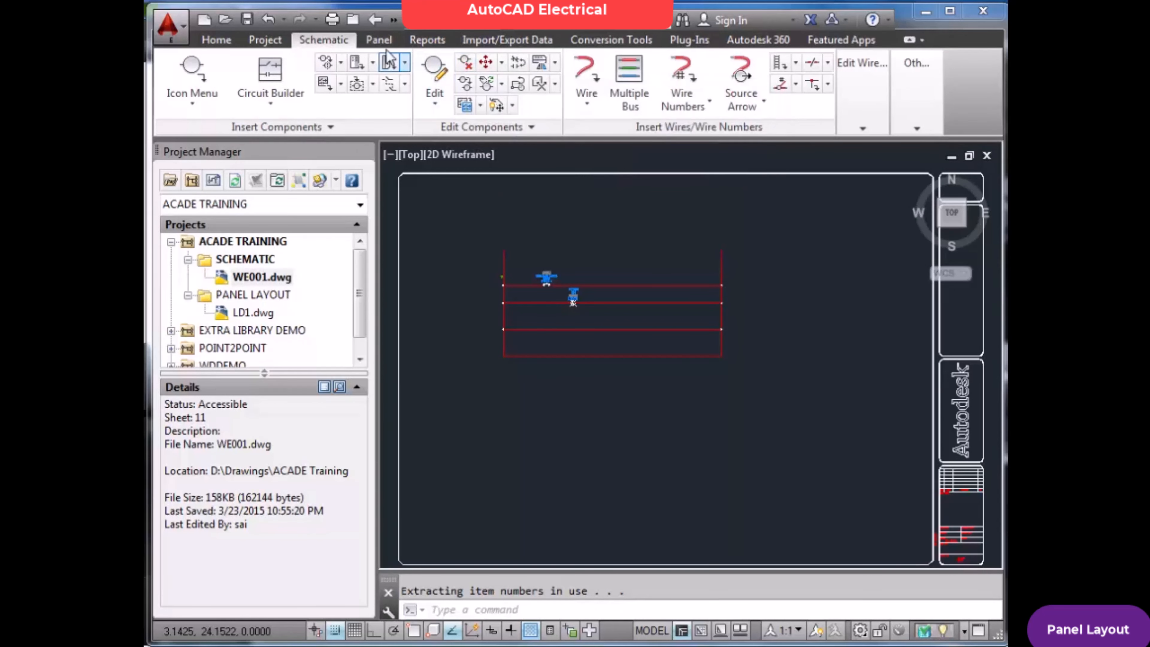
left_click(379, 40)
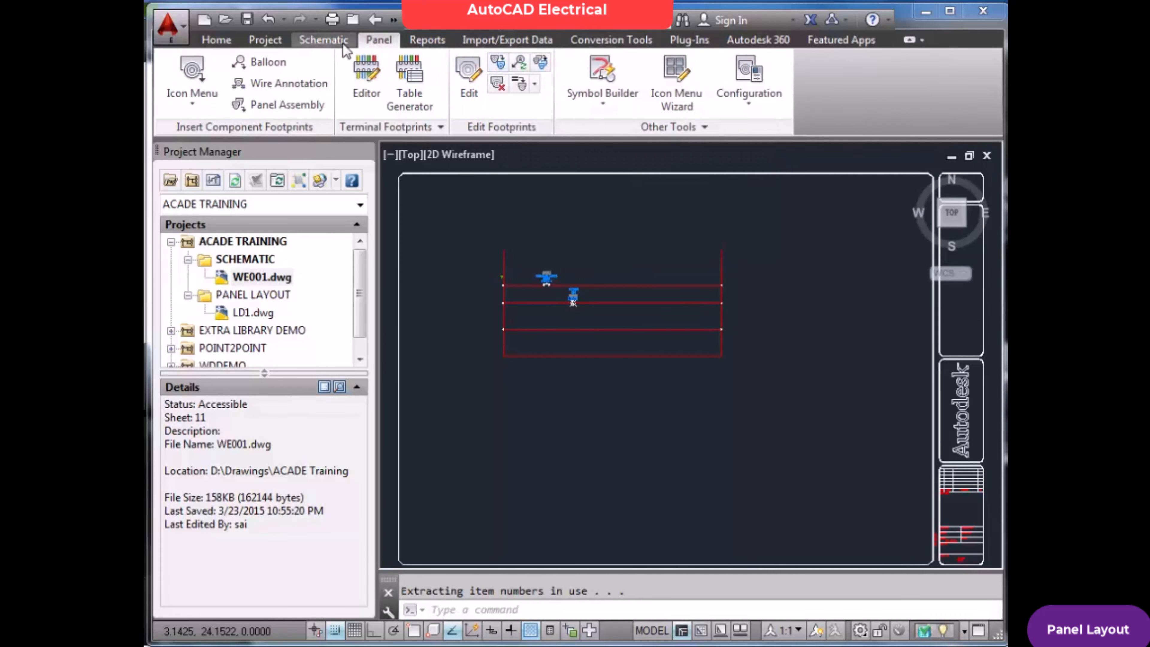
left_click(323, 40)
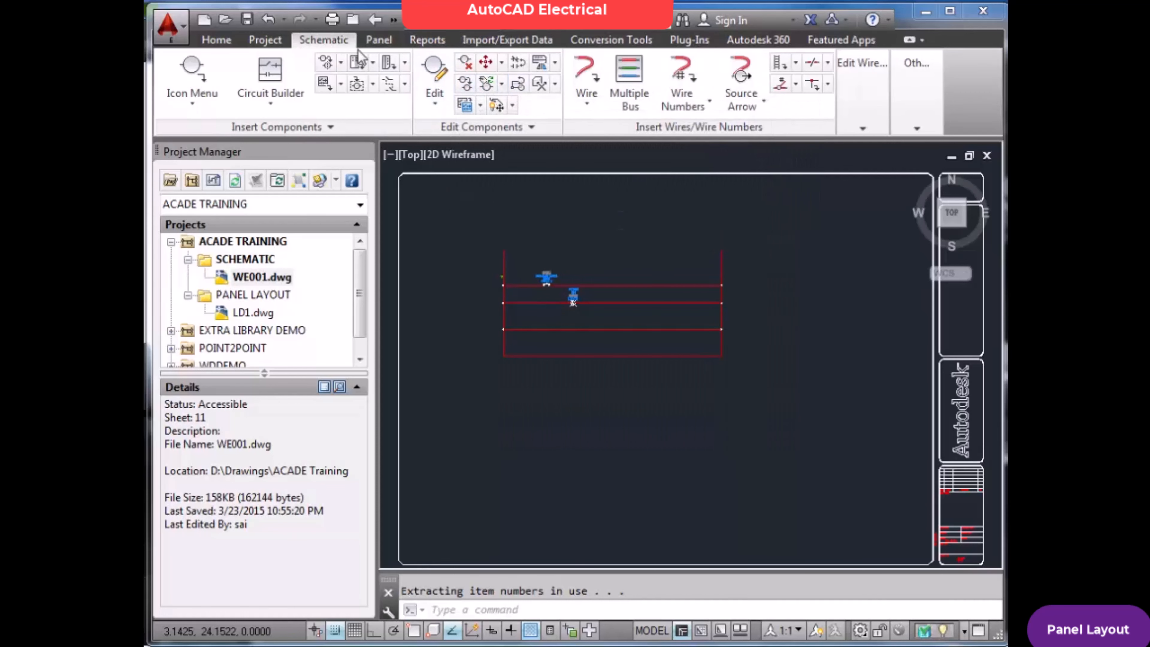
left_click(389, 42)
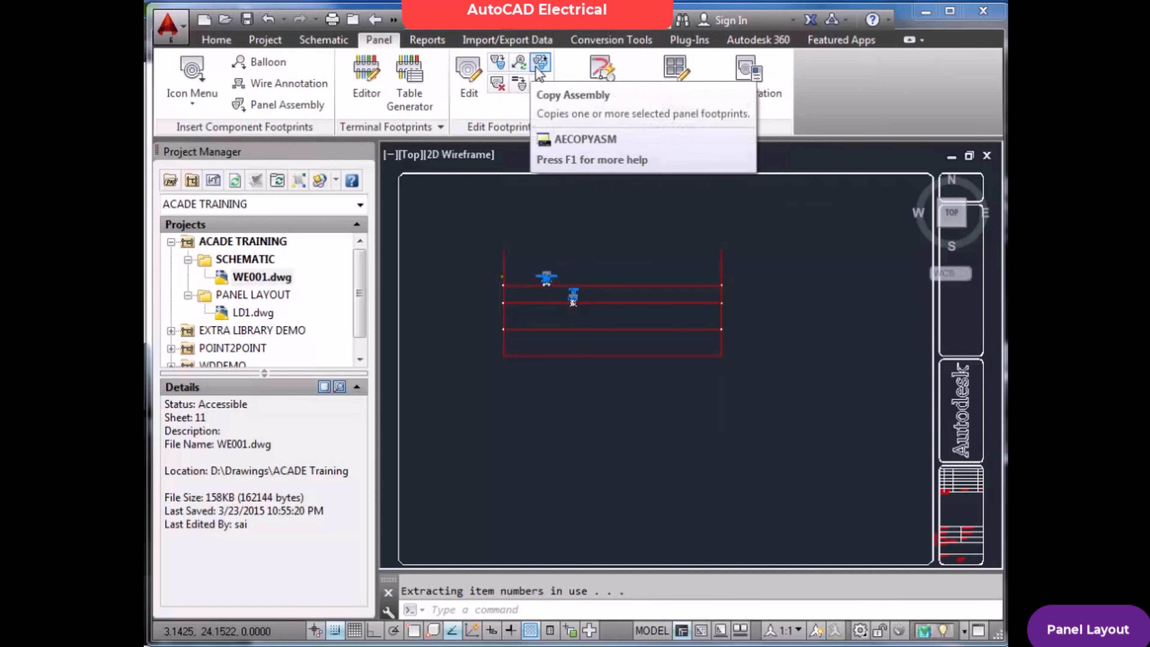
left_click(339, 41)
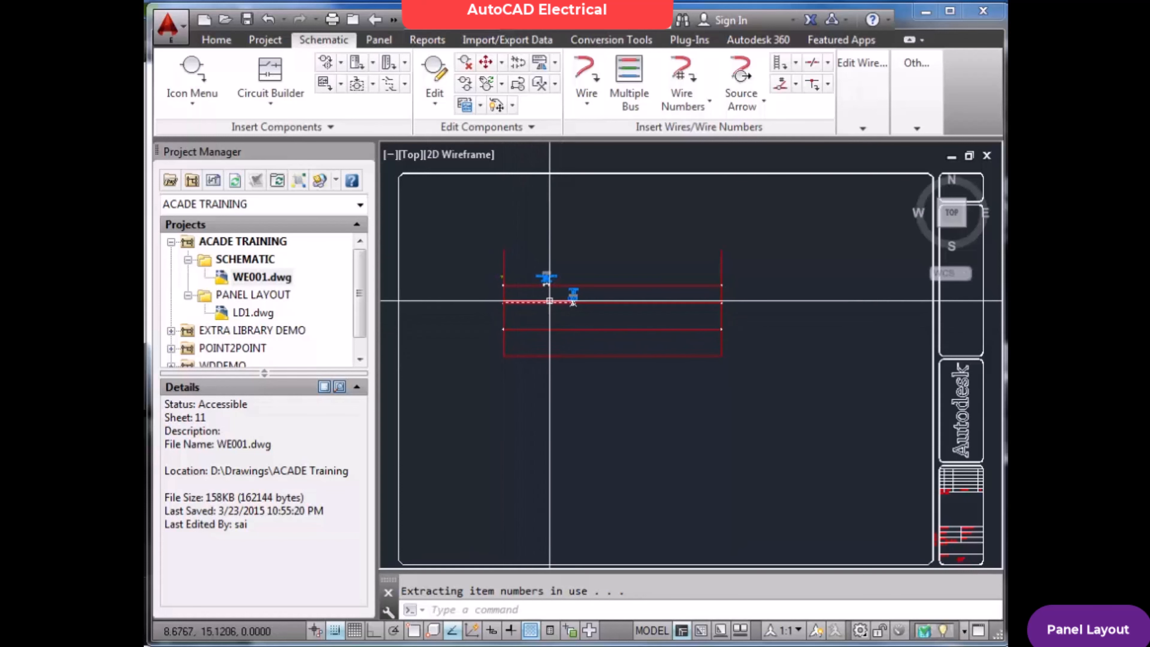
Open LD1.dwg from the PANEL LAYOUT folder, saving the changes to WE001.dwg
scroll(554, 298, "up", 3)
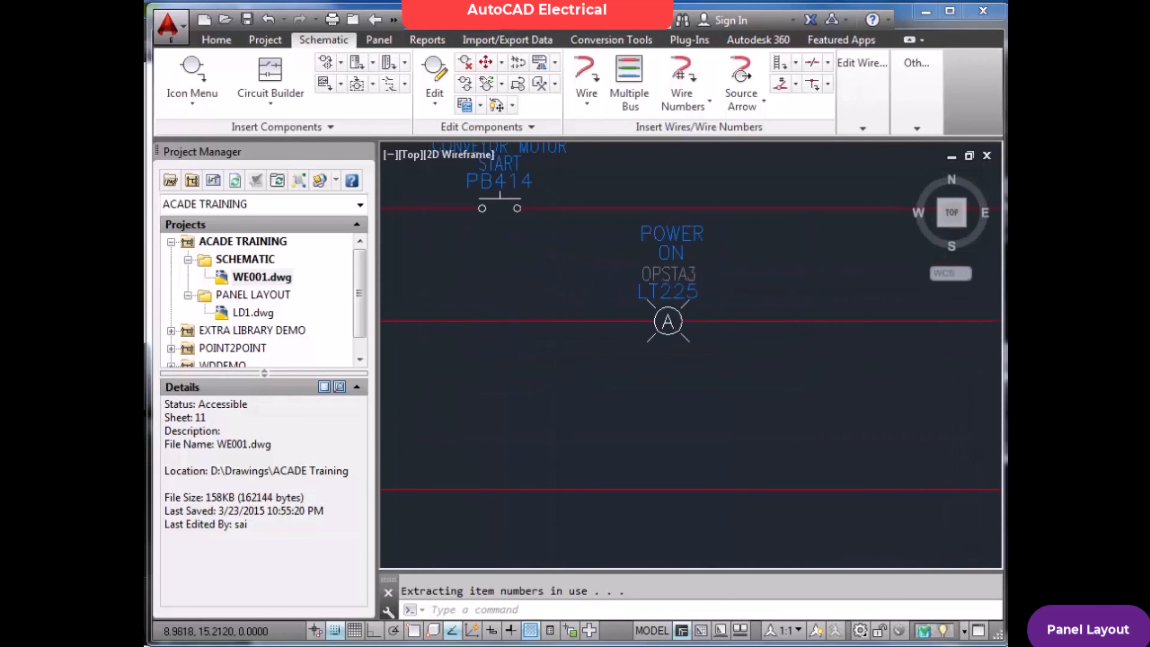
scroll(554, 297, "down", 1)
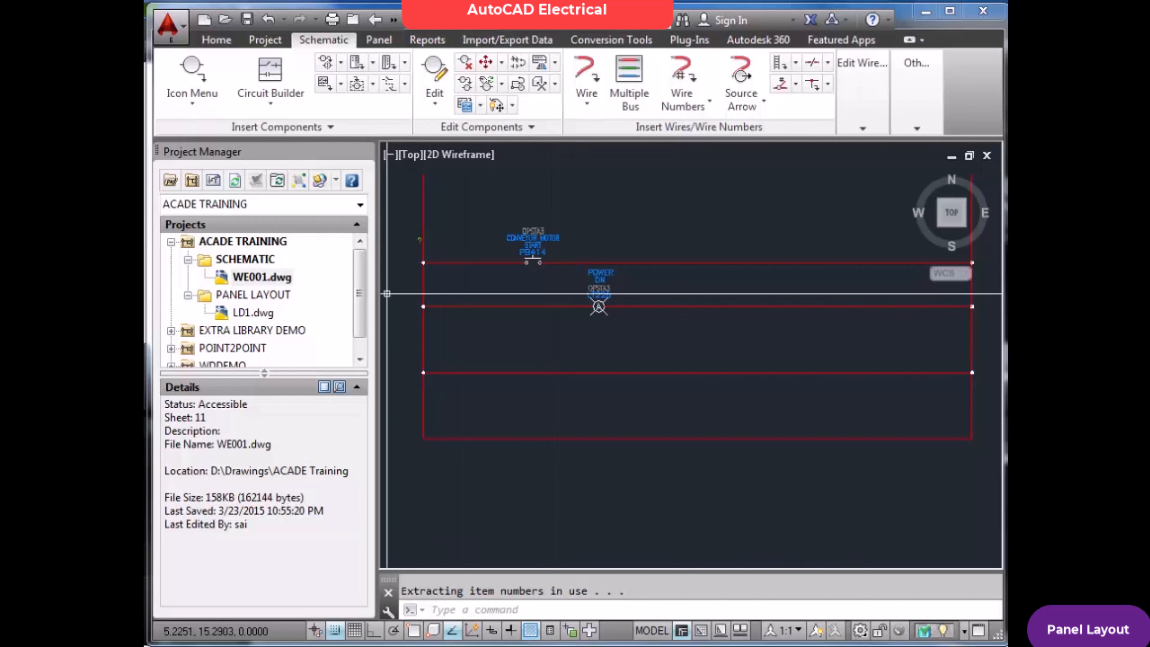
double_click(242, 313)
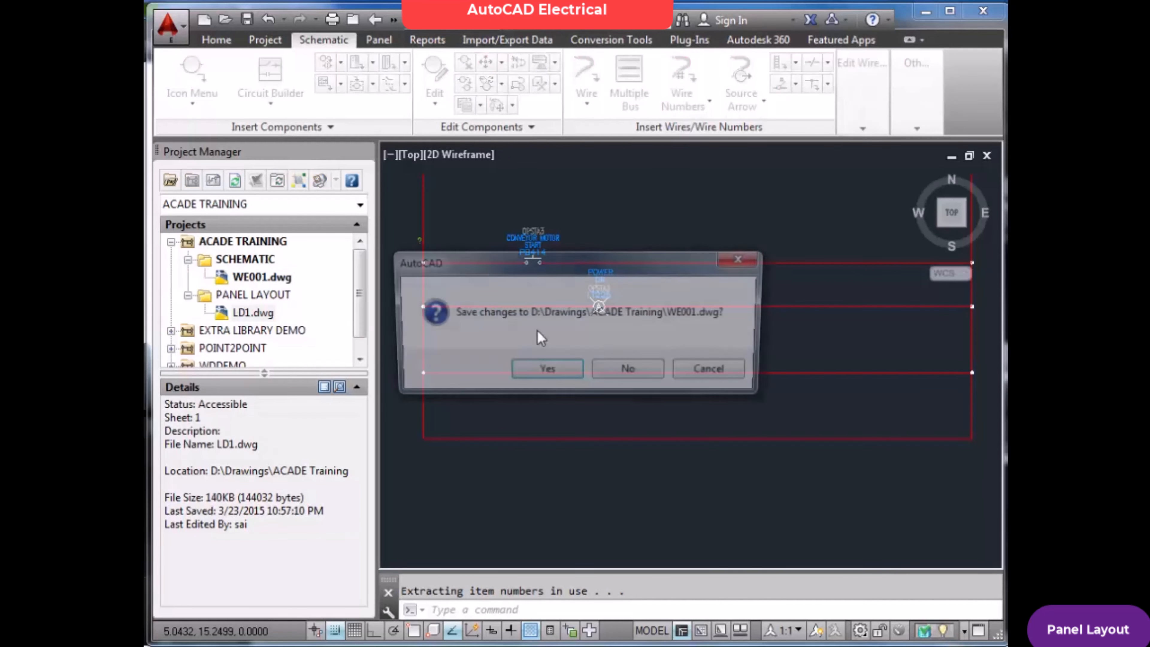
left_click(559, 375)
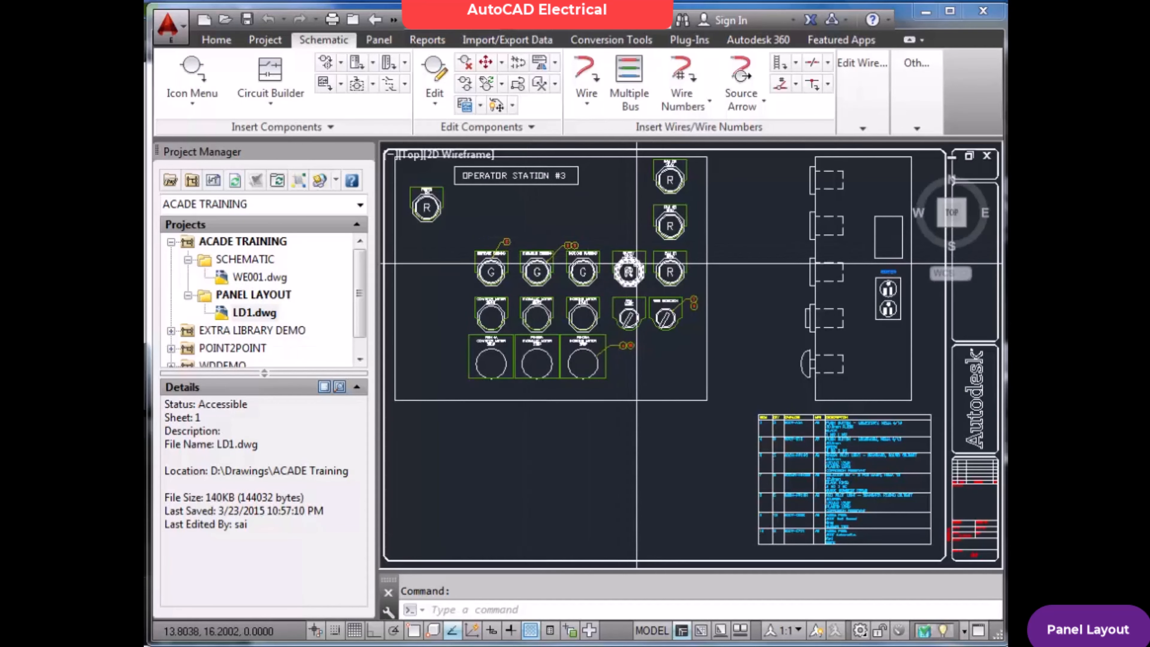
Open WE001.dwg from the SCHEMATIC folder and view its push button and pilot light, ending at the drawing extents
double_click(258, 278)
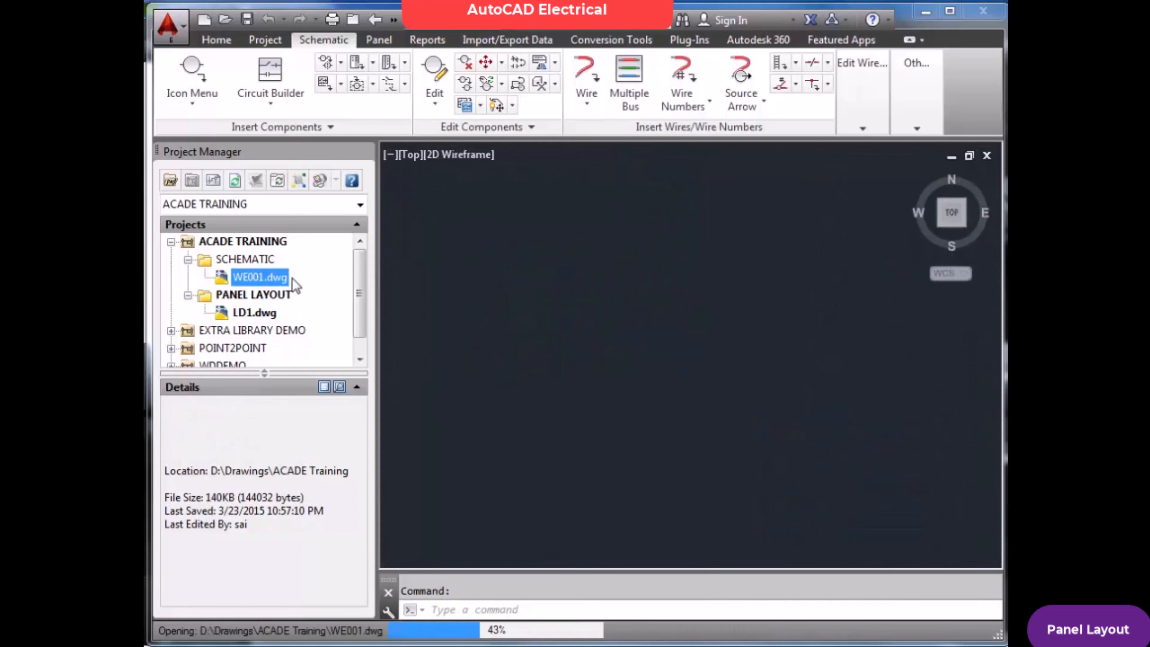
scroll(547, 272, "up", 3)
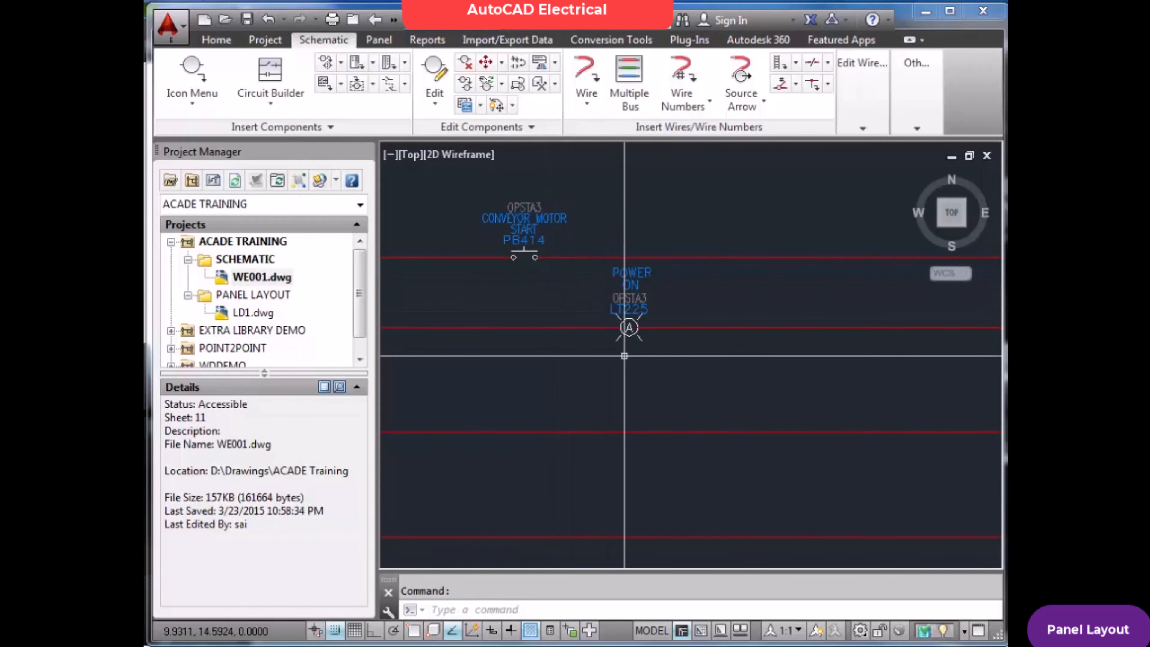
type("z")
key("Return")
type("e")
key("Return")
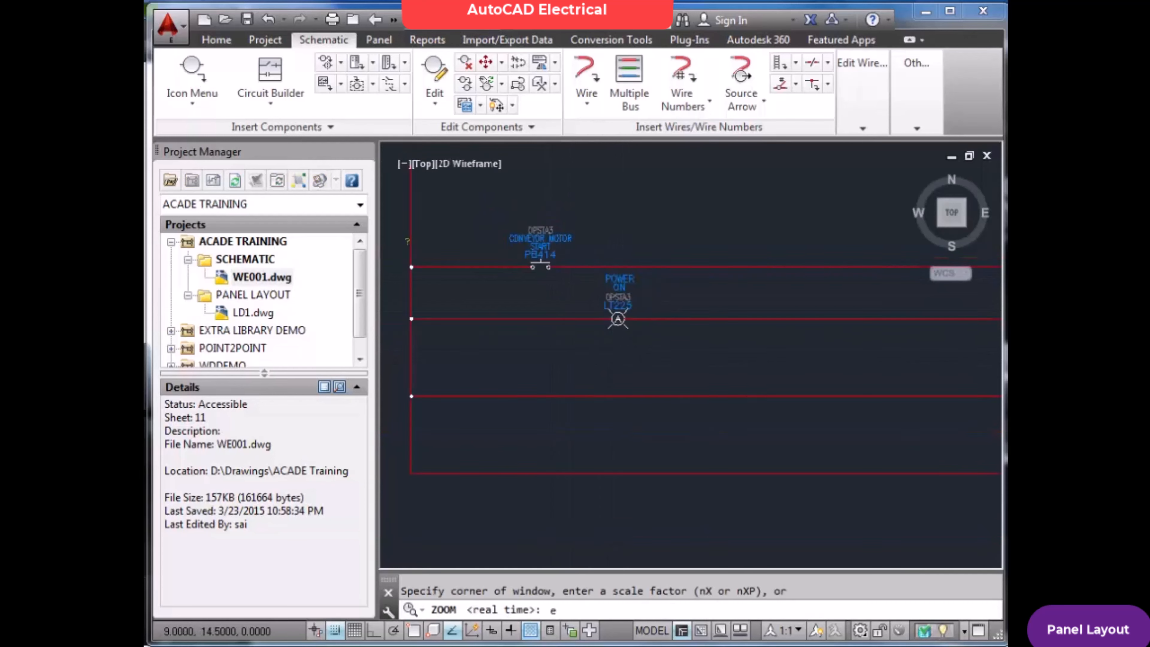
Open LD1.dwg without saving WE001.dwg and inspect the RAM 01 OKAY pilot light's footprint and catalog data, leaving it without changes
double_click(247, 313)
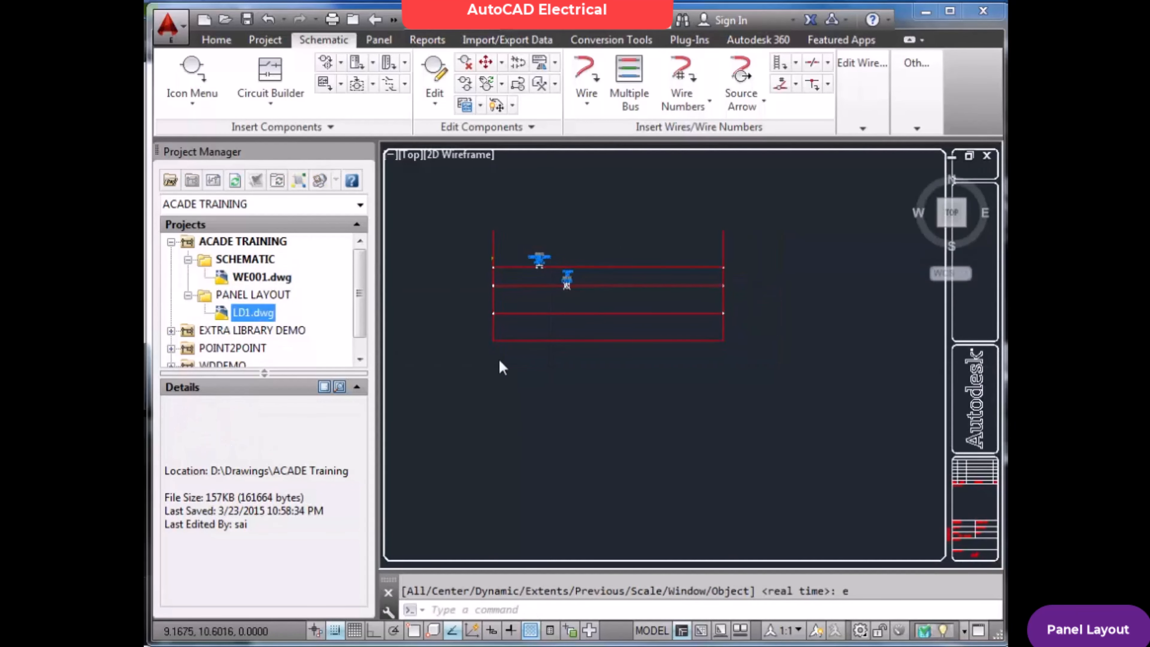
left_click(628, 372)
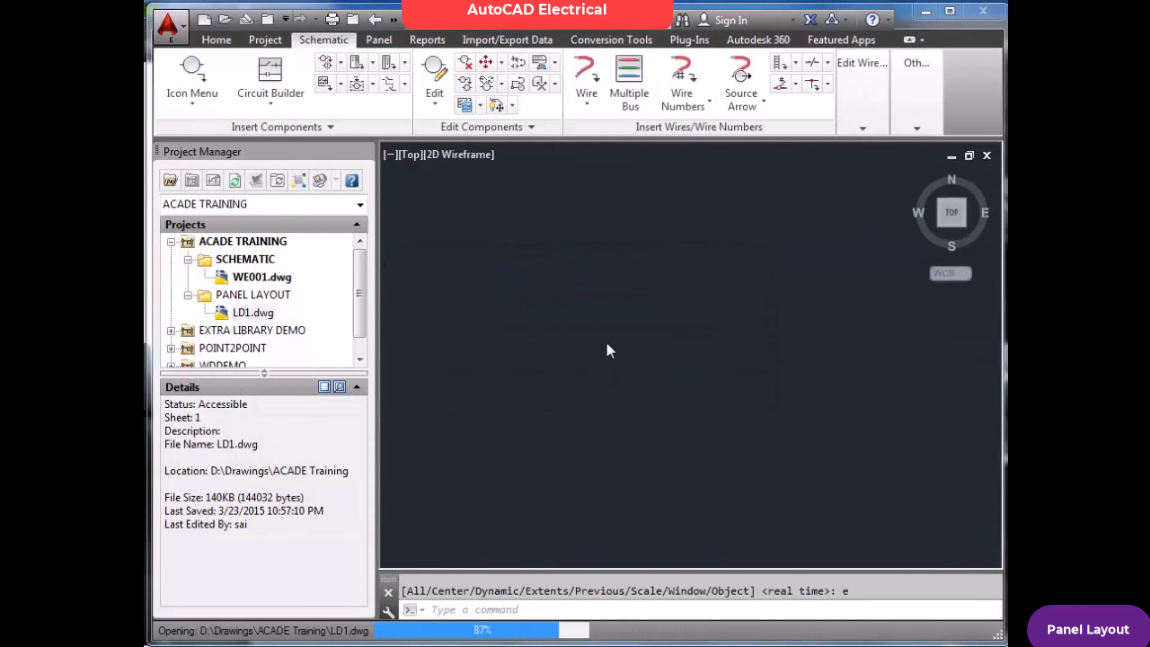
left_click(434, 77)
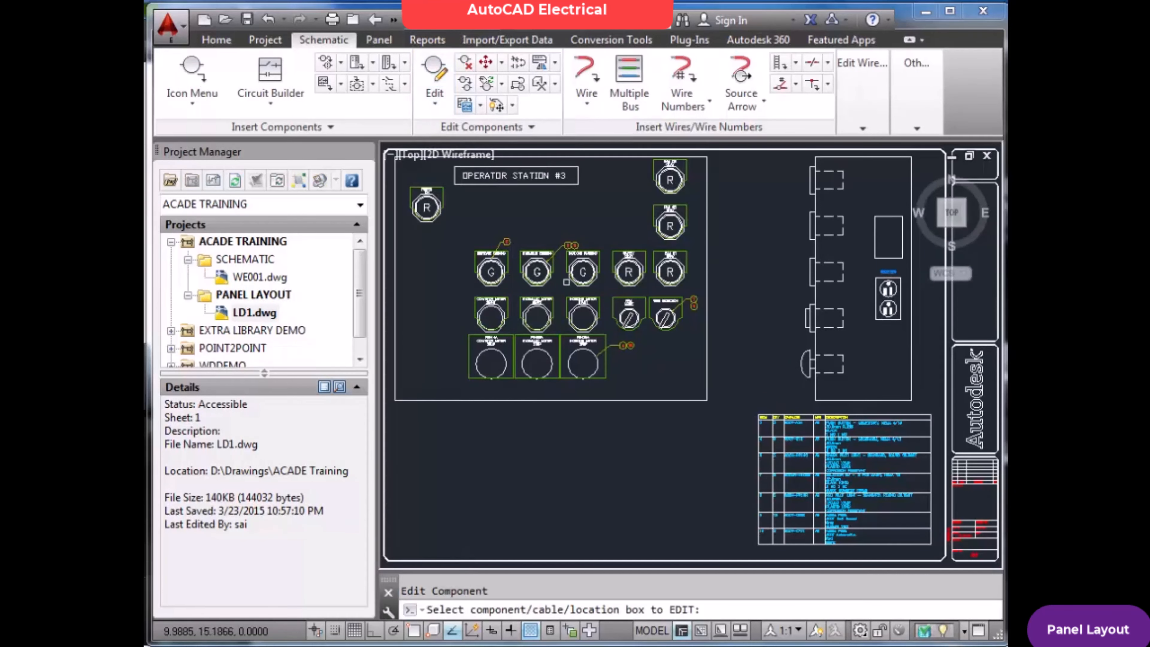
scroll(572, 279, "up", 4)
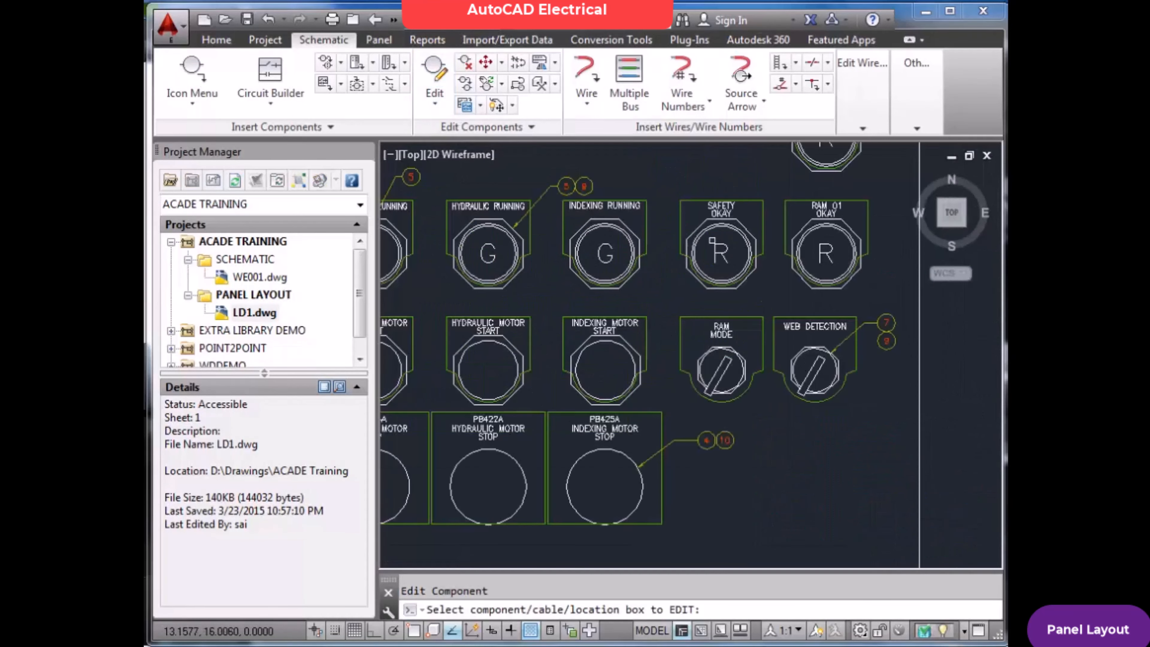
left_click(840, 234)
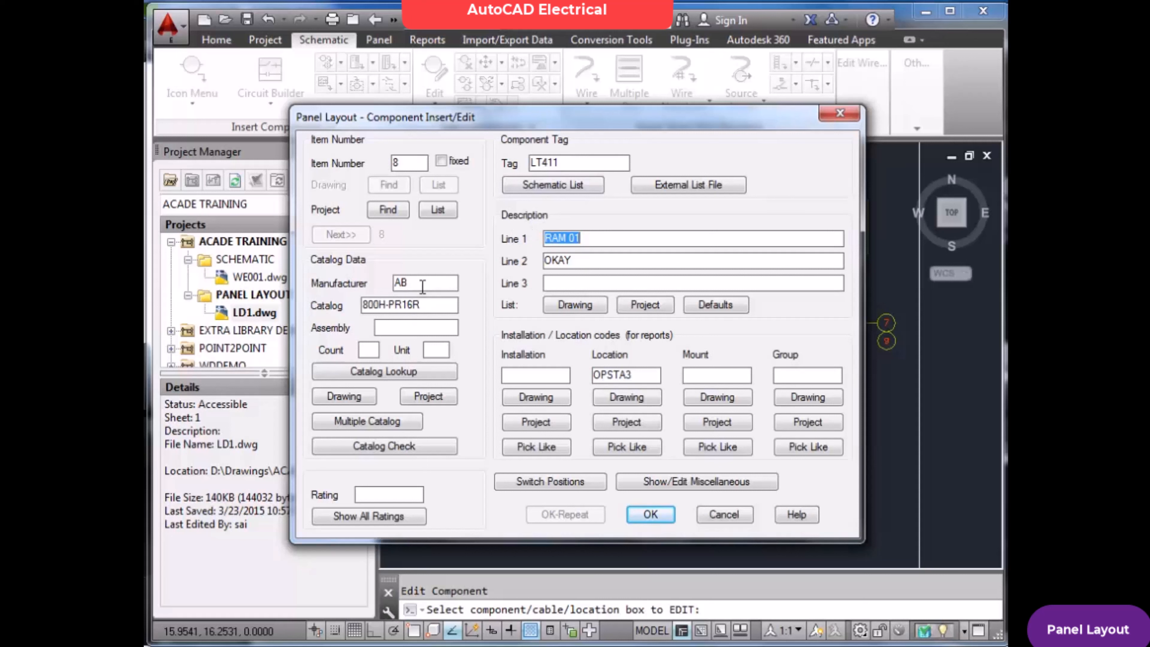
left_click_drag(412, 285, 396, 287)
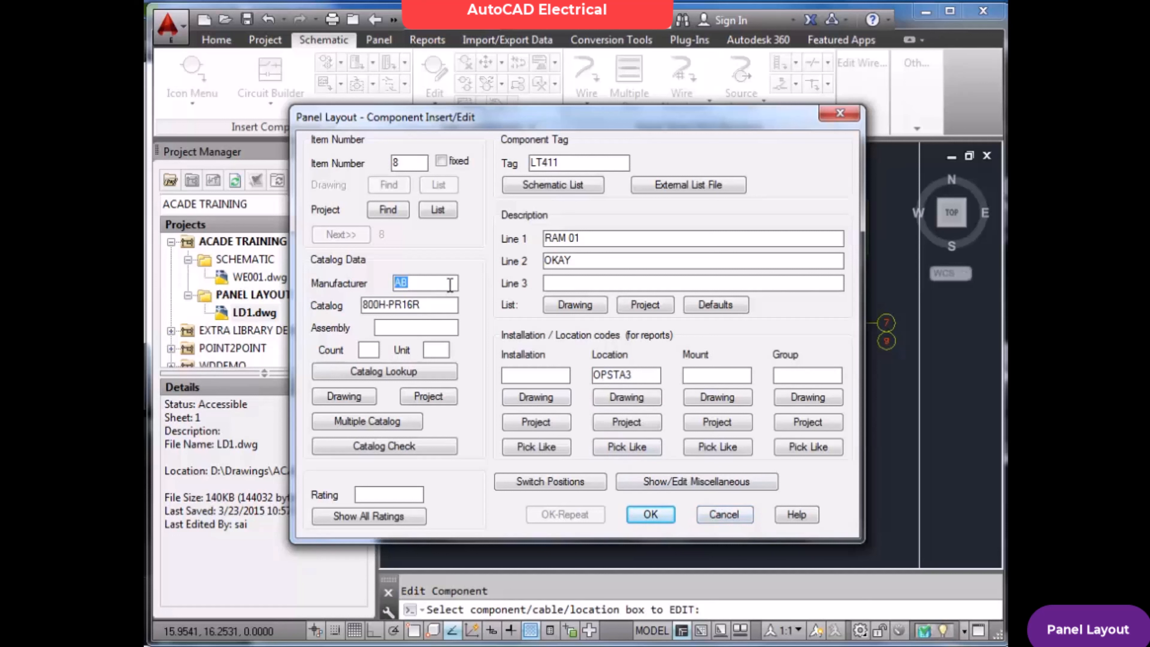
left_click_drag(449, 305, 361, 302)
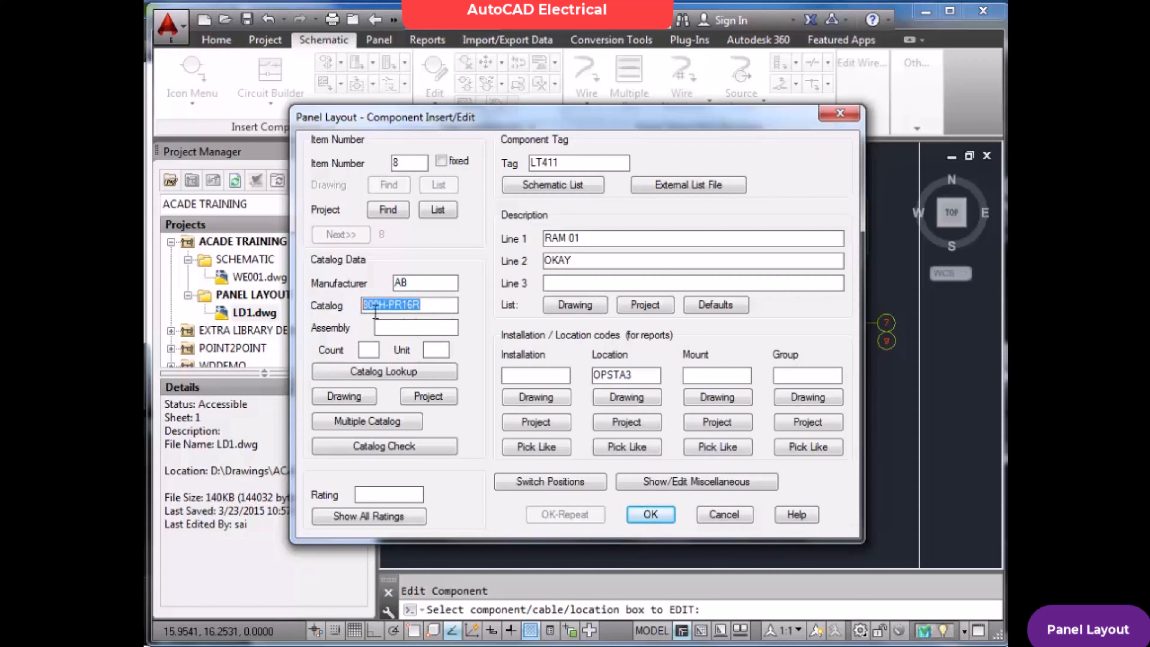
left_click(729, 513)
Open WE001.dwg and insert a red standard pilot light on the third rung, directly below the CONVEYOR MOTOR START push button
double_click(260, 277)
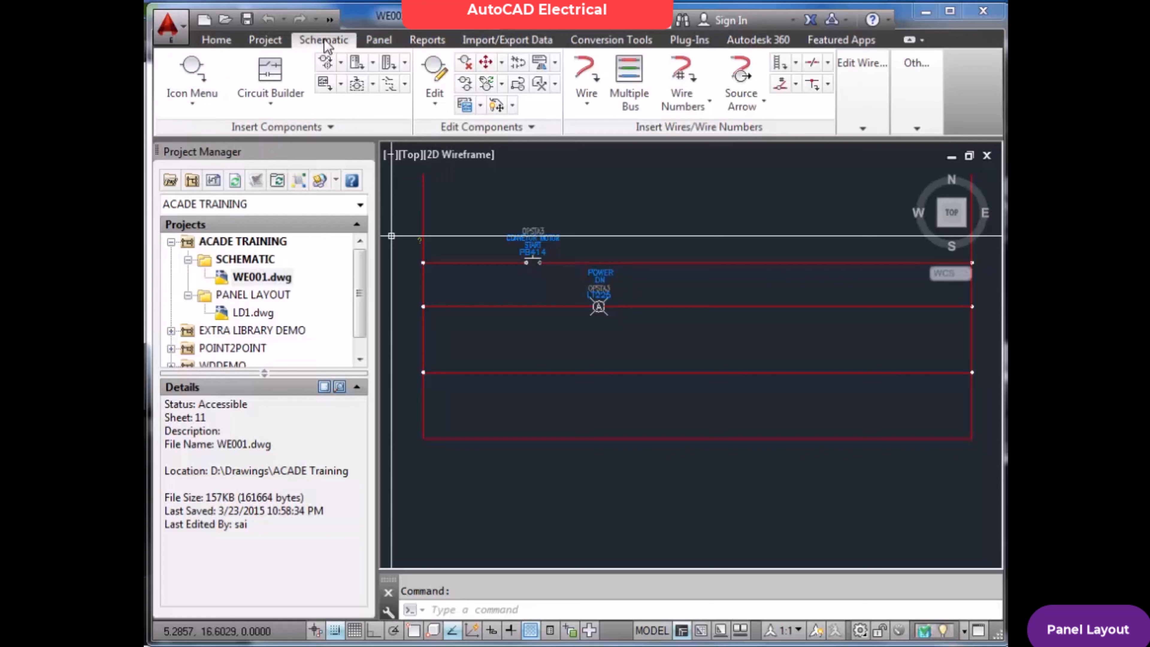
left_click(200, 67)
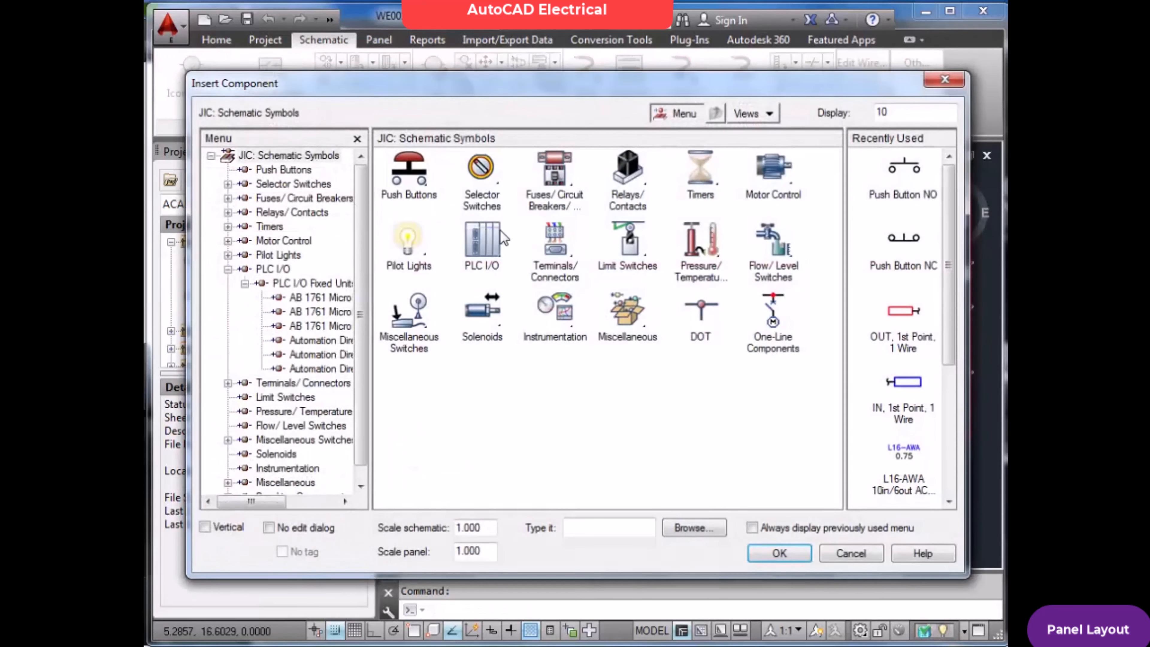
left_click(418, 244)
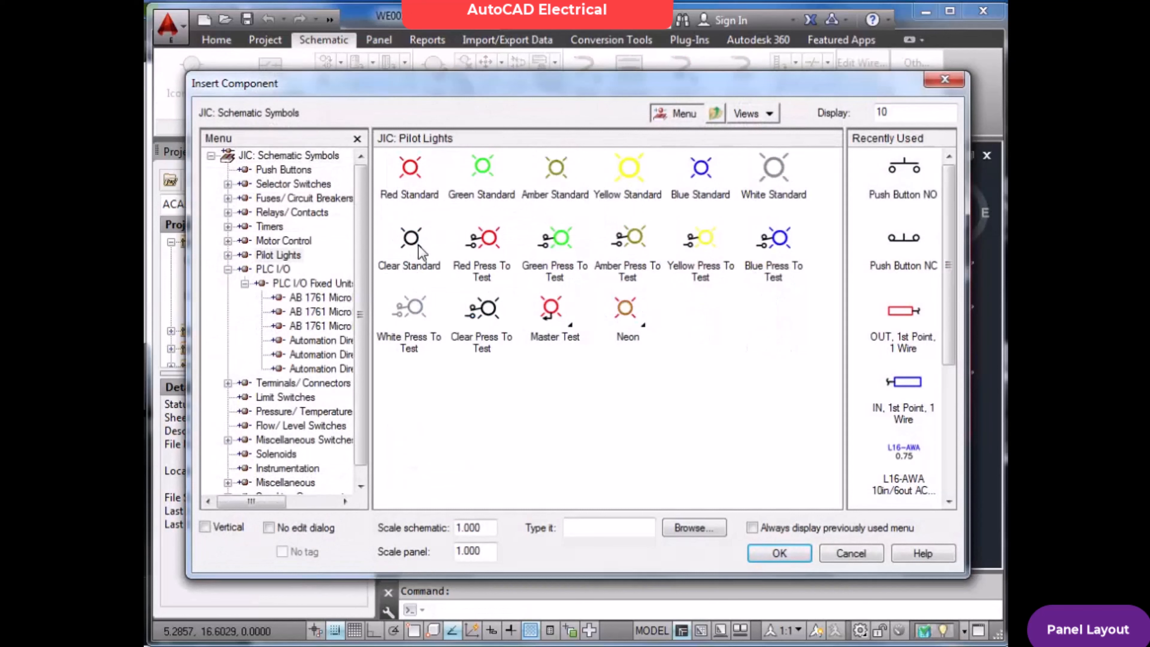
left_click(416, 170)
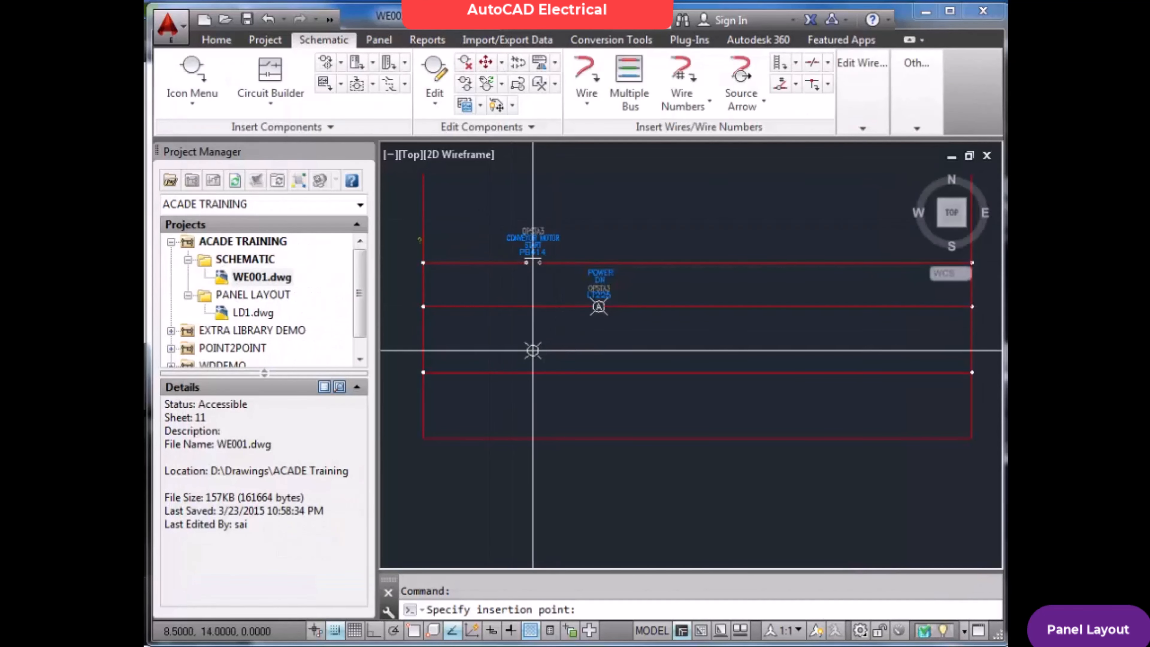
left_click(533, 373)
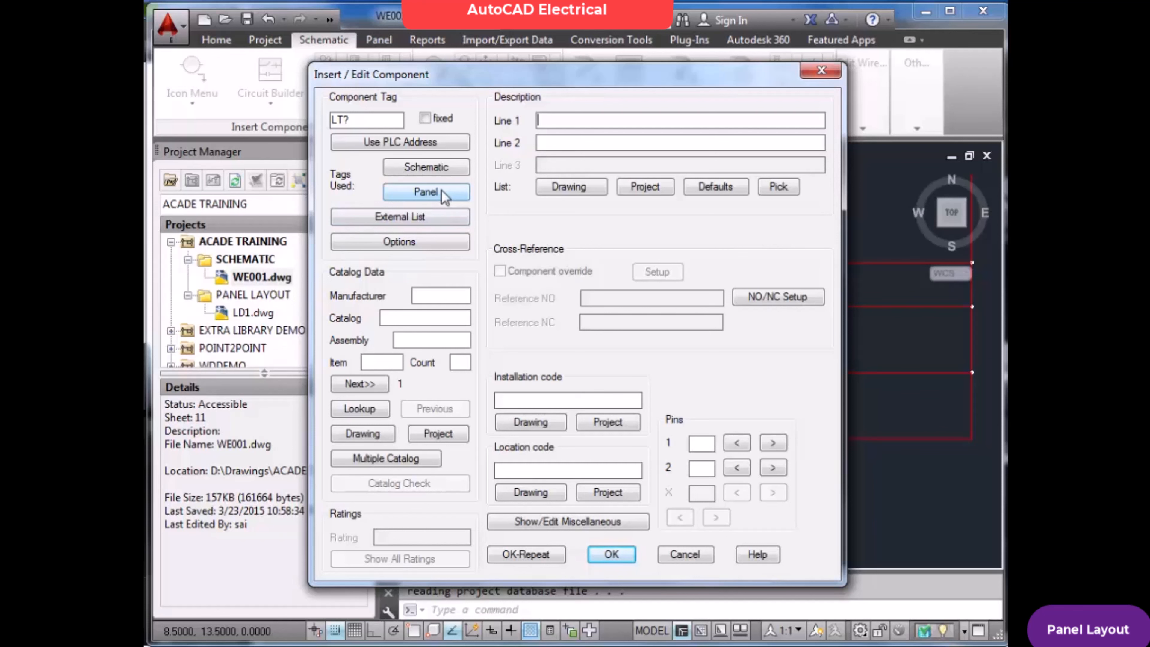
Fill the new pilot light's data from the panel tag list entry LT411 (RAM 01, OKAY), overwriting its tag with LT411
left_click(425, 192)
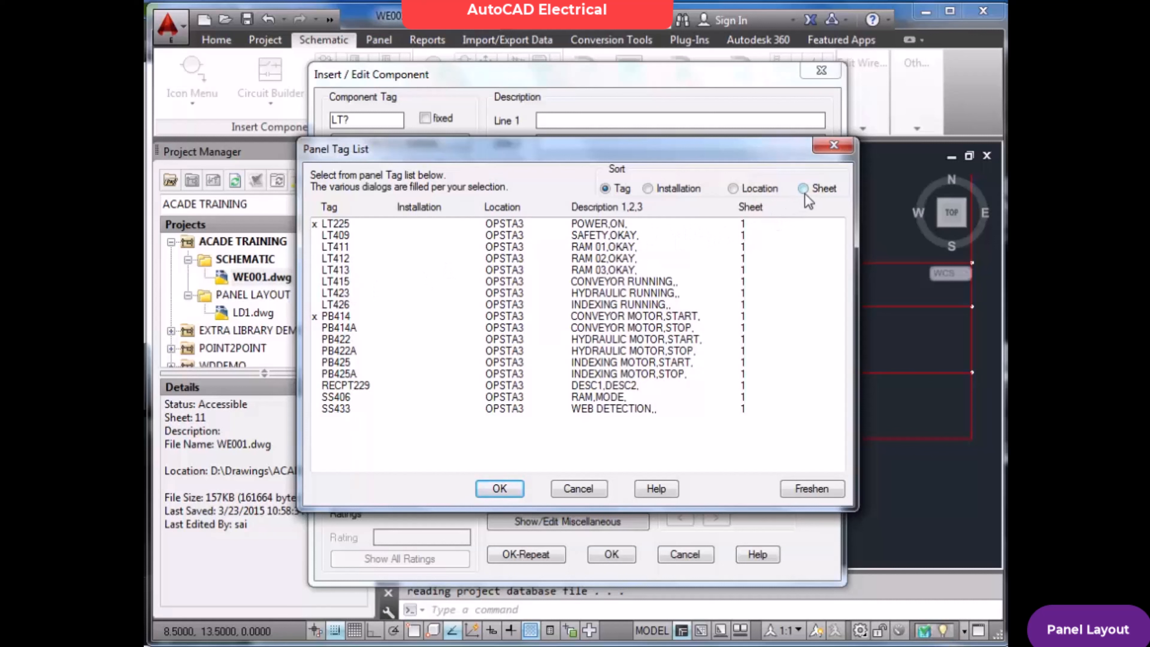
left_click(649, 188)
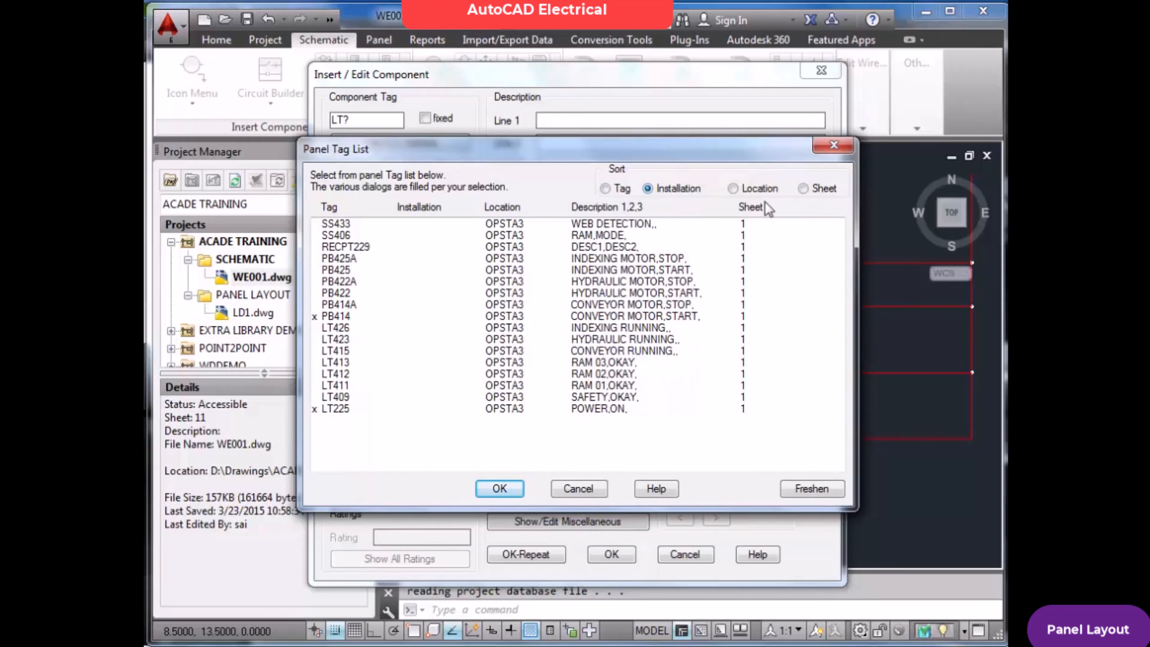
left_click(804, 190)
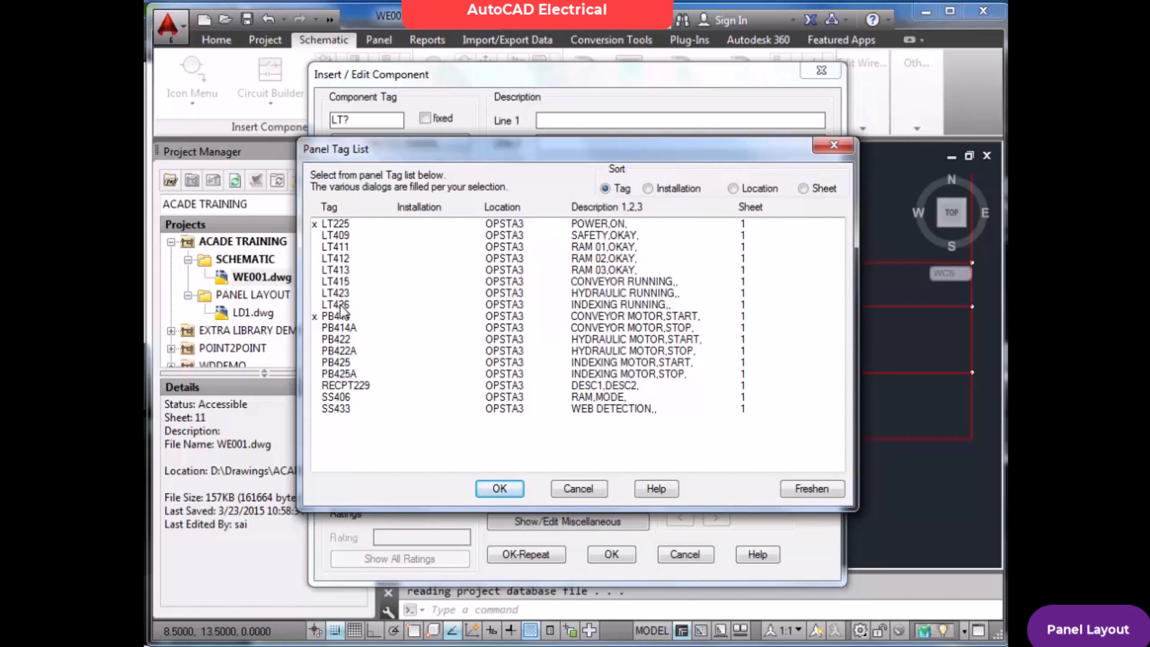
left_click(346, 248)
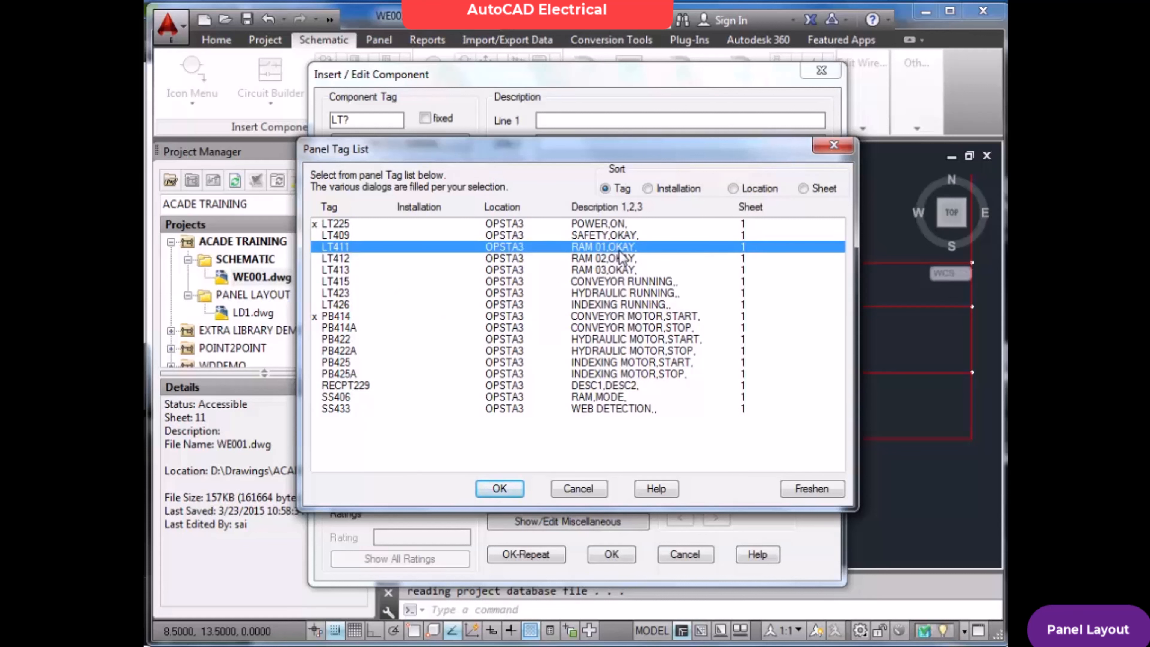
left_click(502, 488)
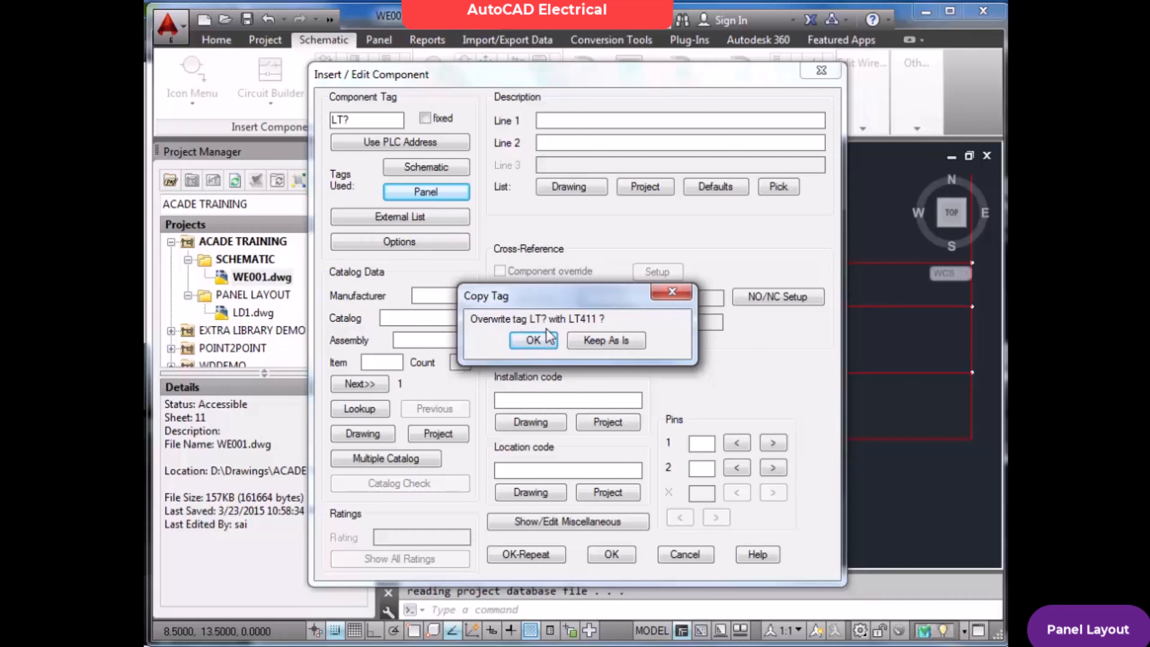
left_click(541, 340)
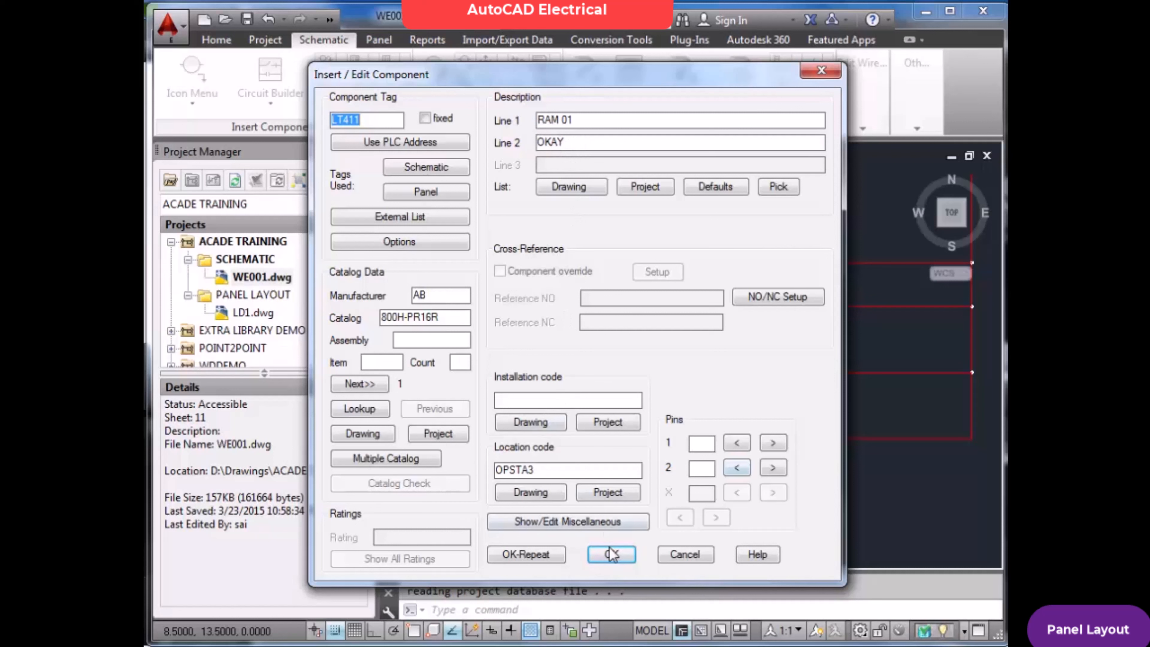
Accept the LT411 pilot light data, batch-update the related panel symbols, and save WE001.dwg
left_click(613, 555)
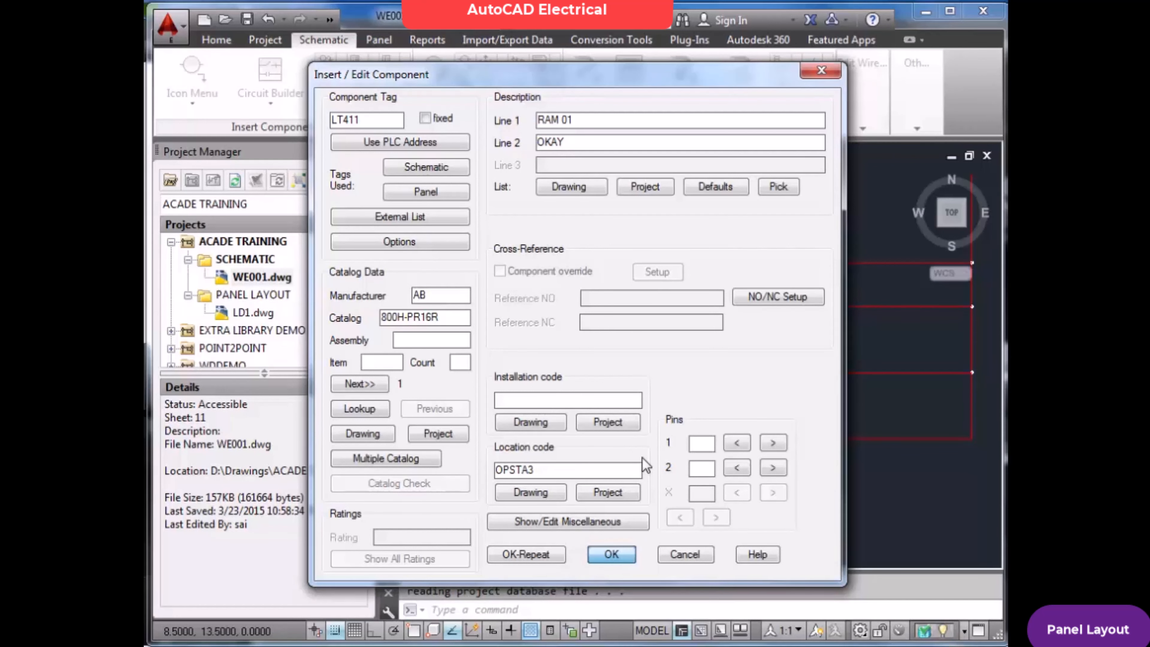
key("Return")
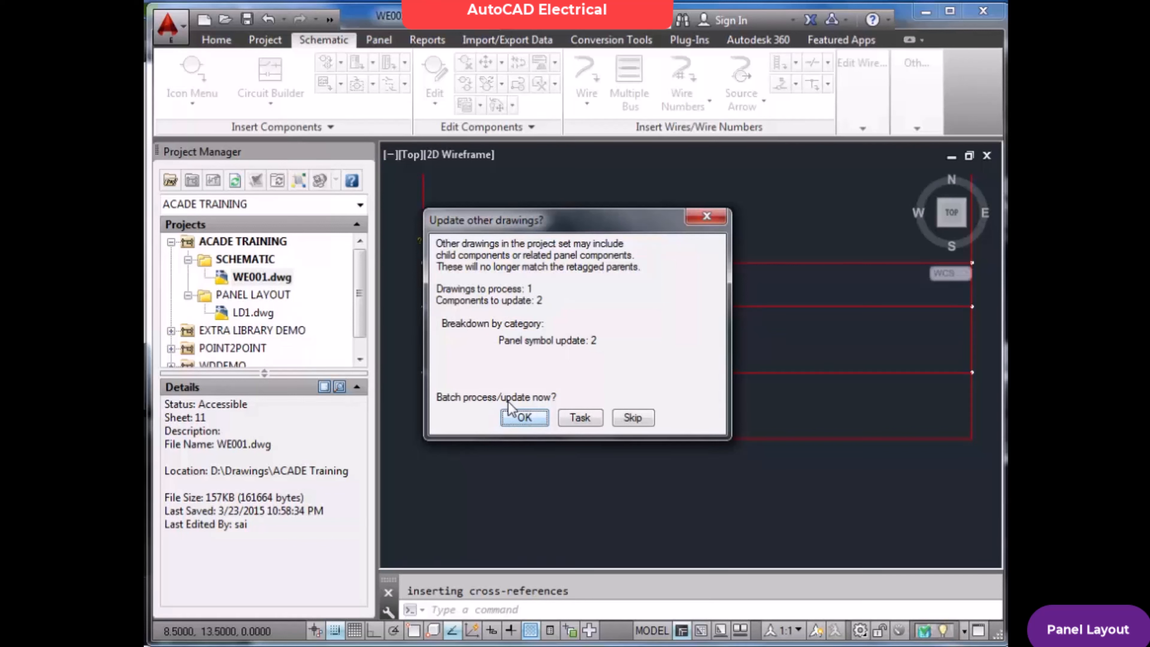
left_click(525, 417)
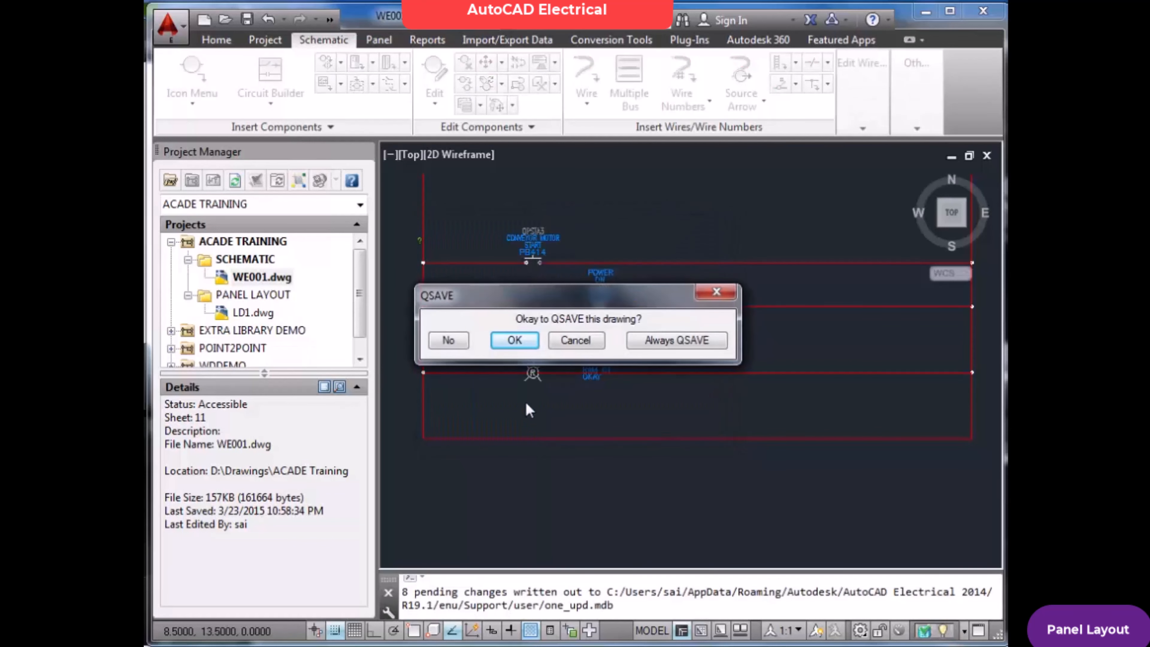
left_click(516, 339)
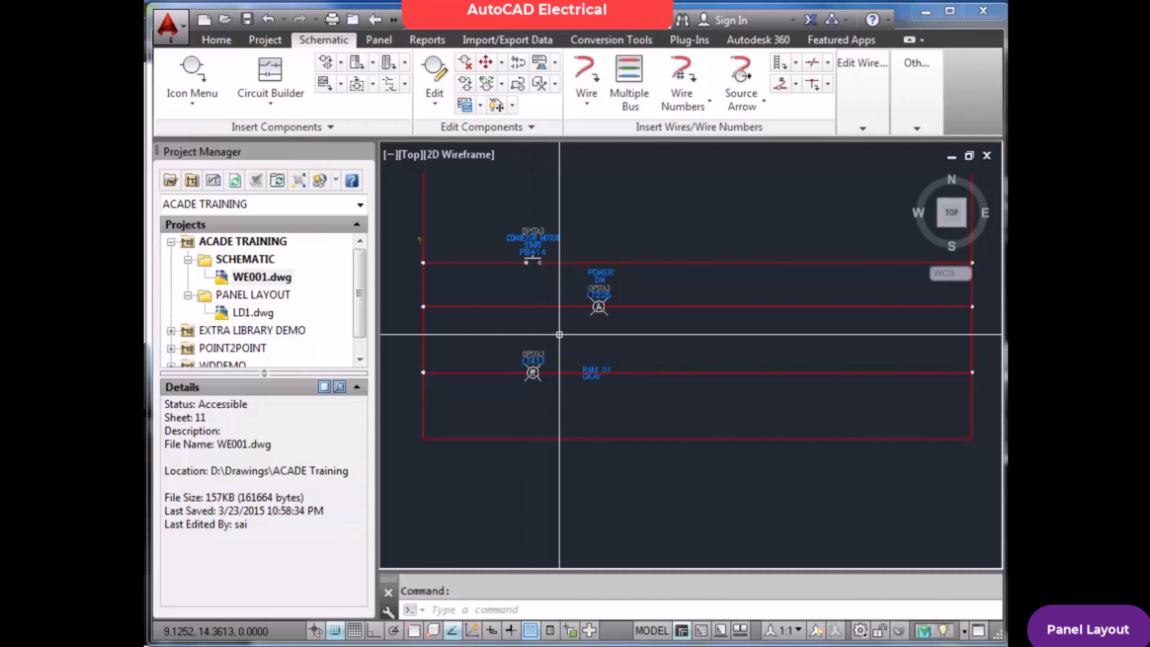
scroll(534, 382, "up", 6)
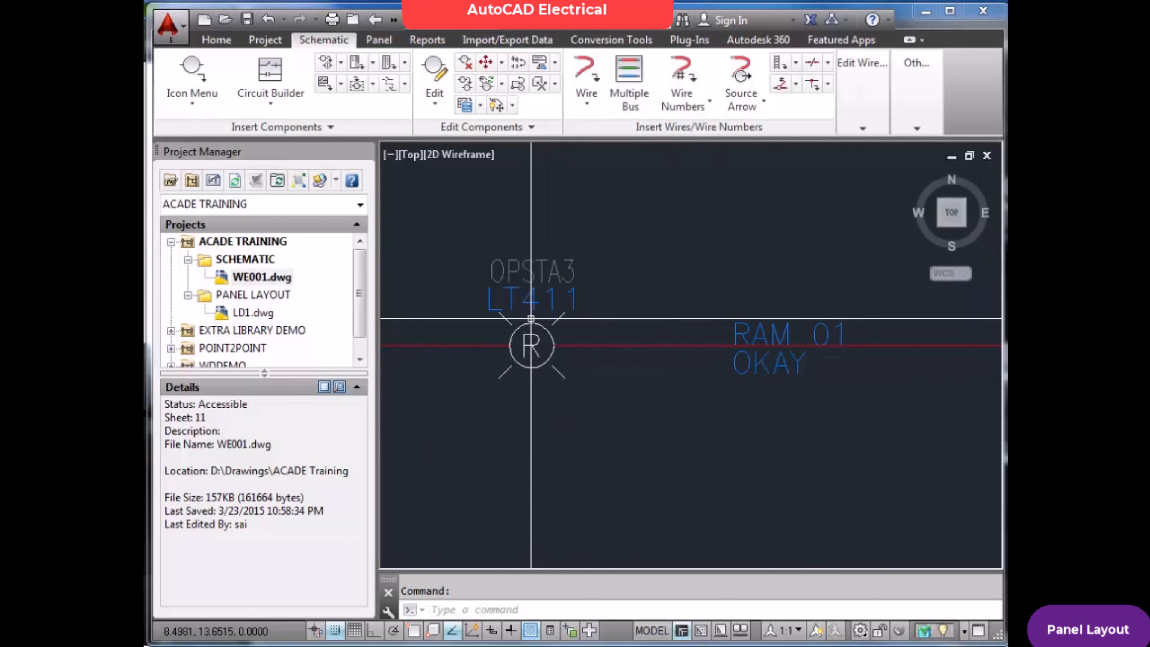
Open LD1.dwg, saving the changes to WE001.dwg, and view the RAM 01 OKAY footprint, ending at the drawing extents
left_click(252, 313)
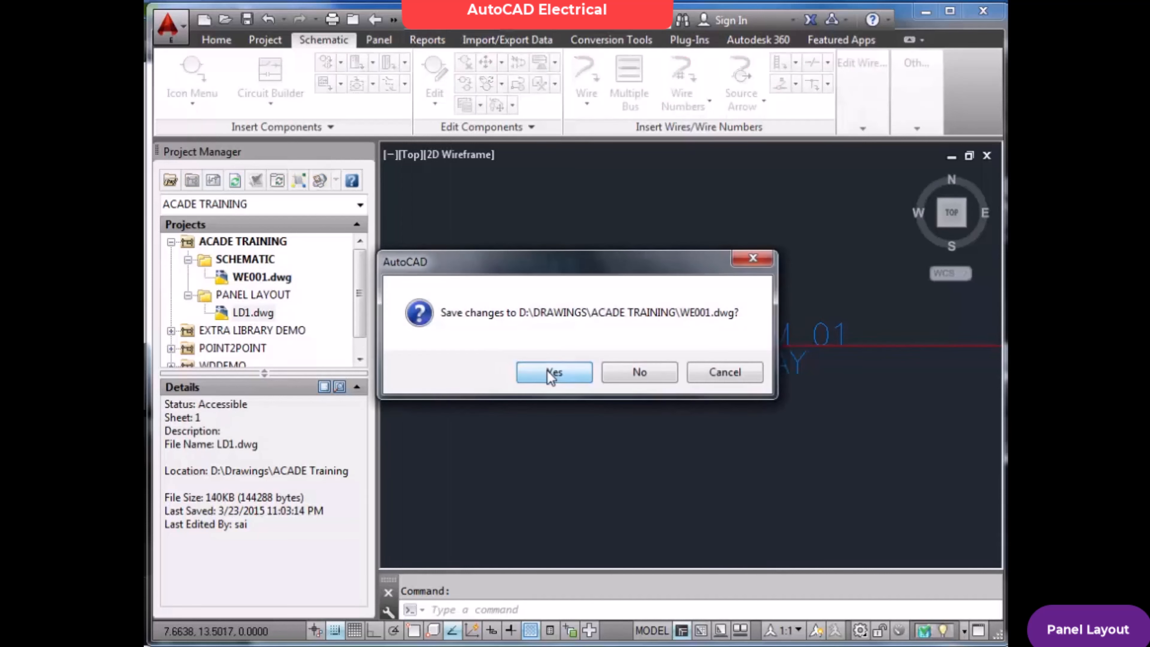
left_click(552, 372)
scroll(678, 263, "up", 5)
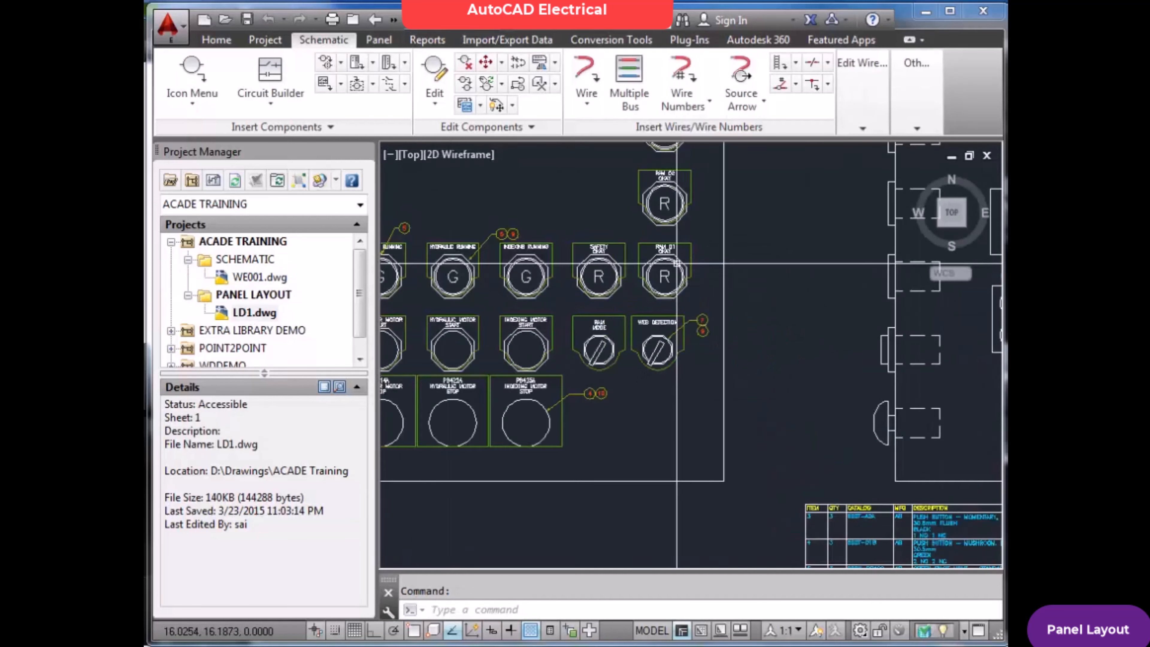
scroll(654, 231, "up", 2)
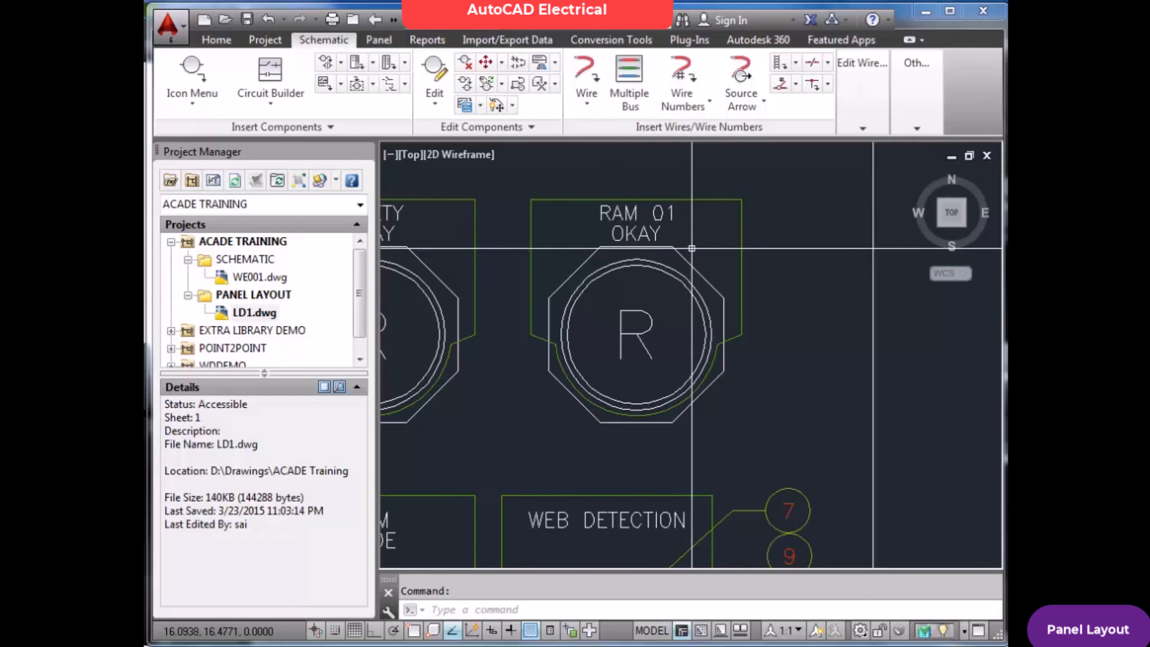
type("z")
key("Return")
type("e")
key("Return")
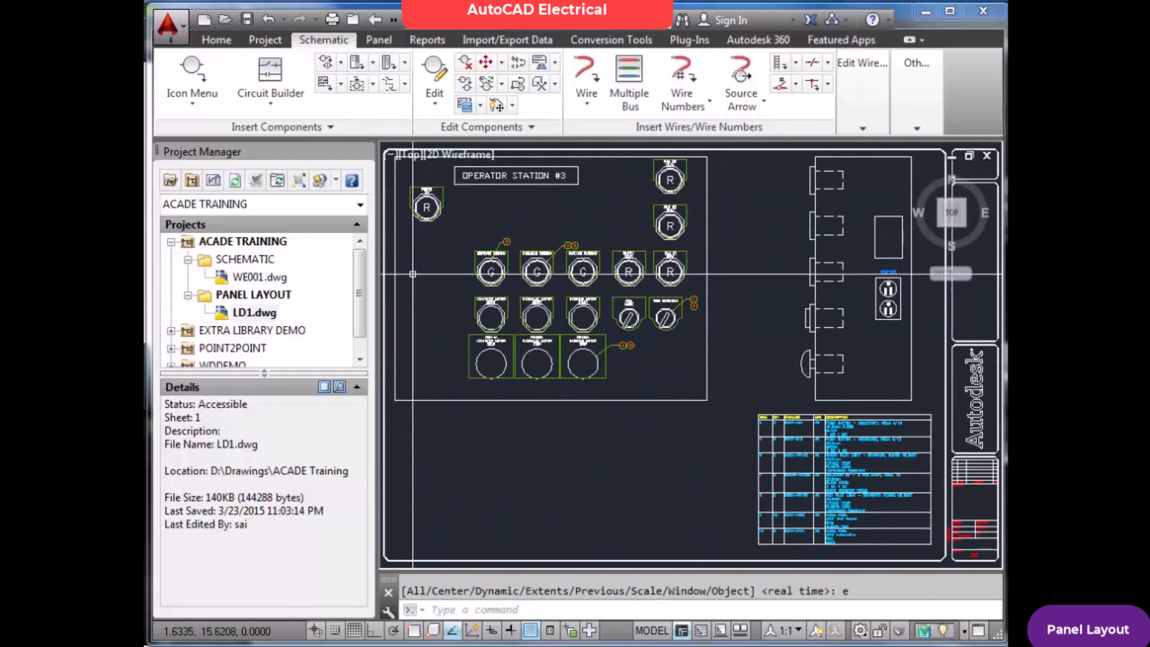
Start inserting a normally open push button panel footprint and look up its catalog assignment
scroll(461, 266, "up", 4)
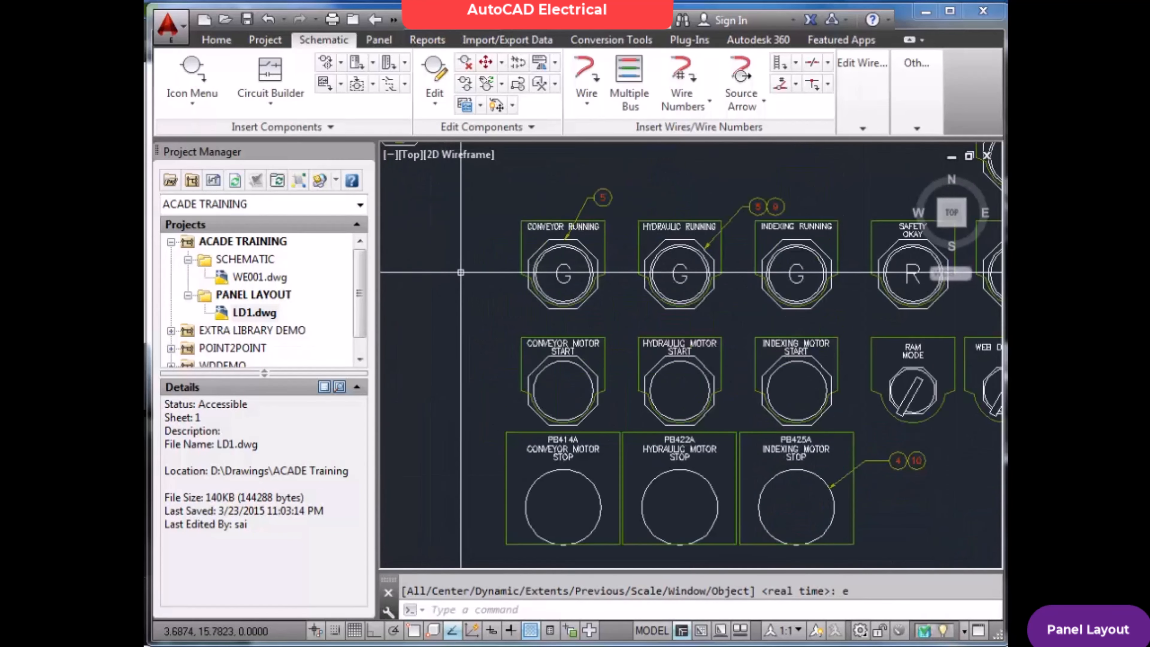
scroll(467, 266, "down", 4)
scroll(466, 266, "up", 4)
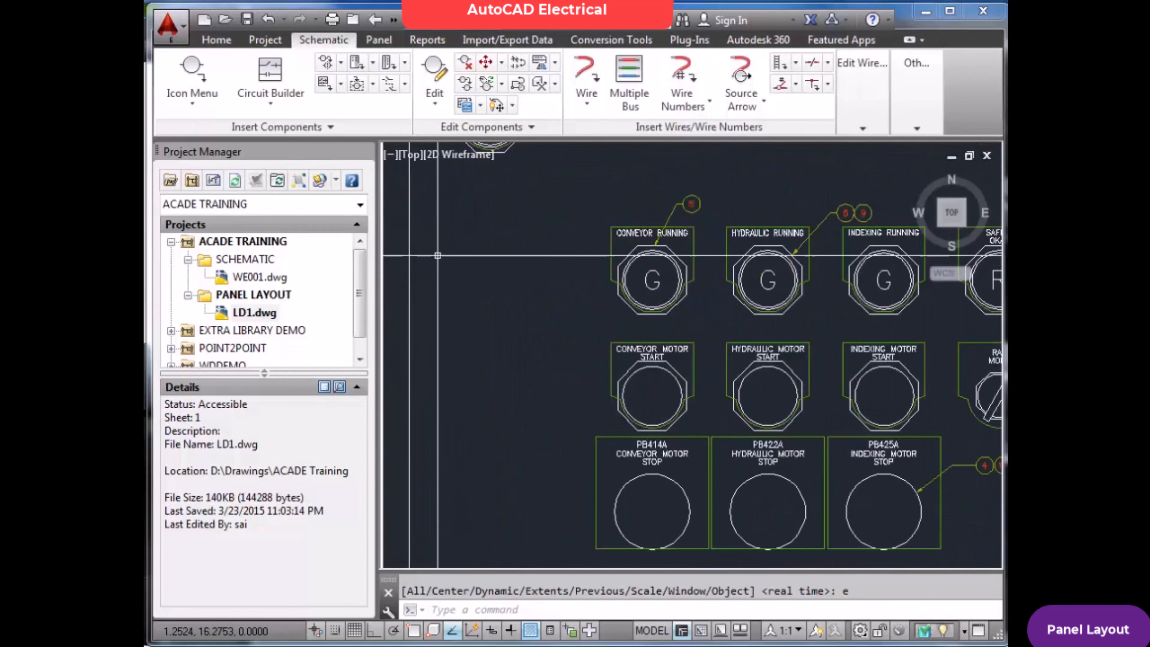
left_click(190, 81)
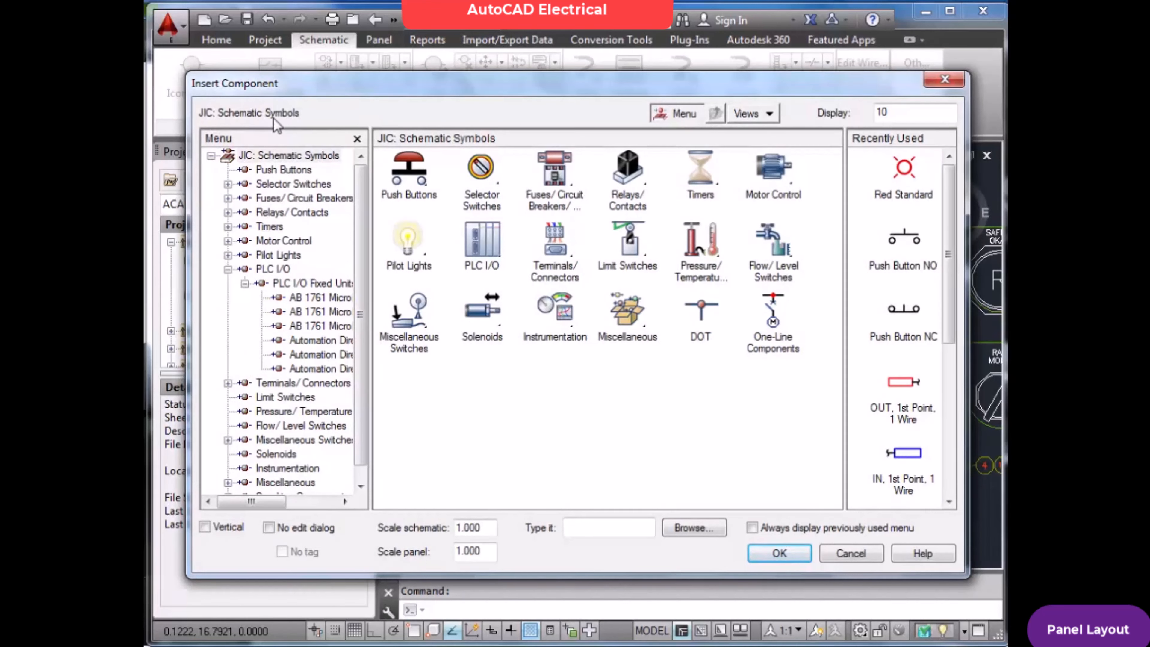
left_click(851, 553)
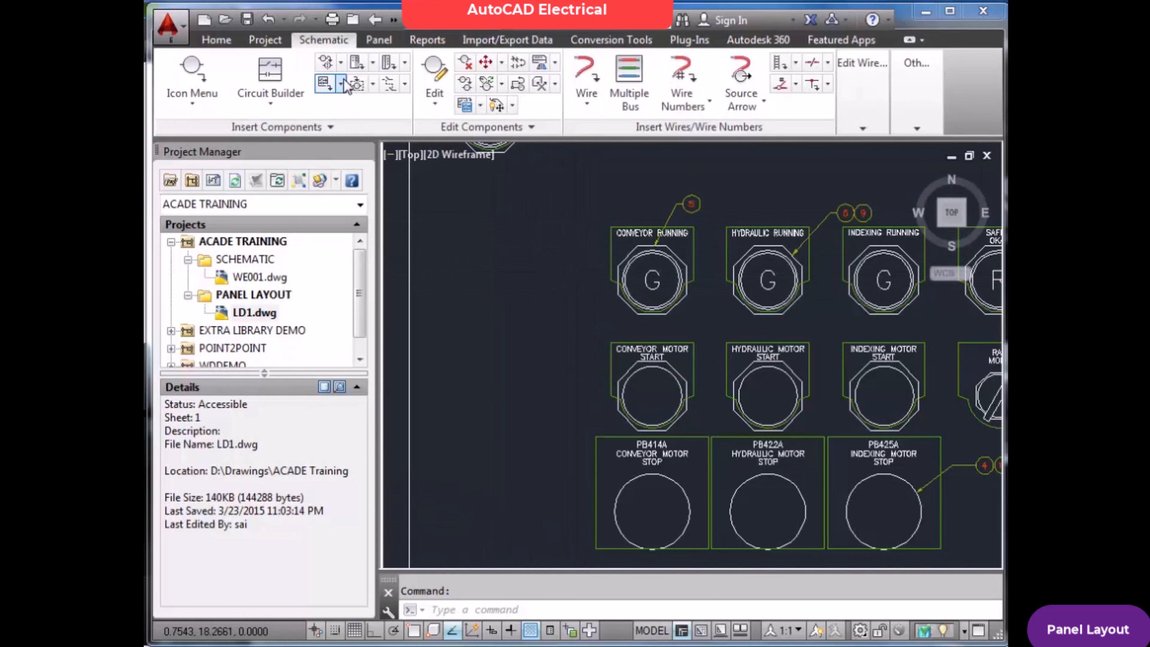
left_click(379, 40)
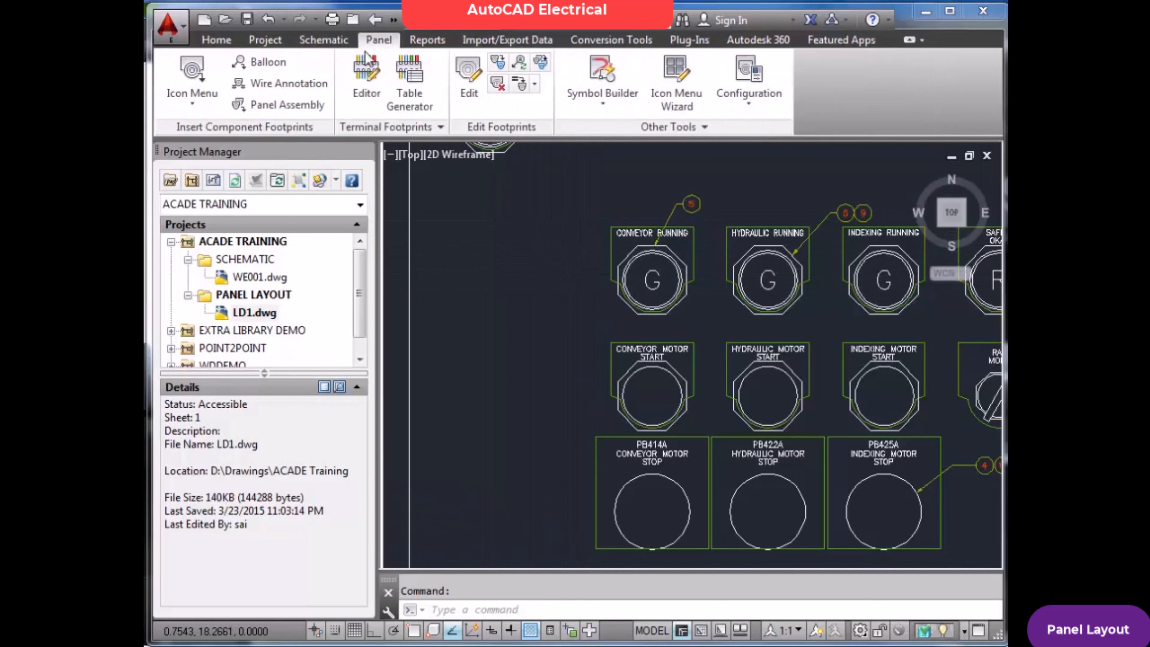
left_click(195, 75)
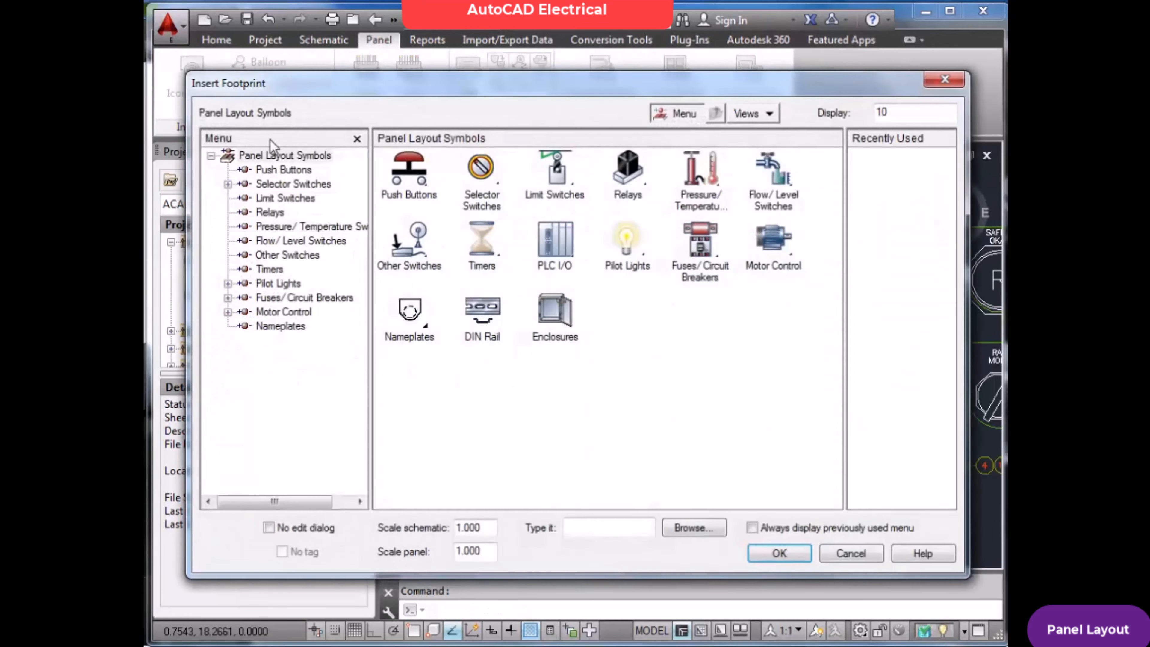
left_click(428, 183)
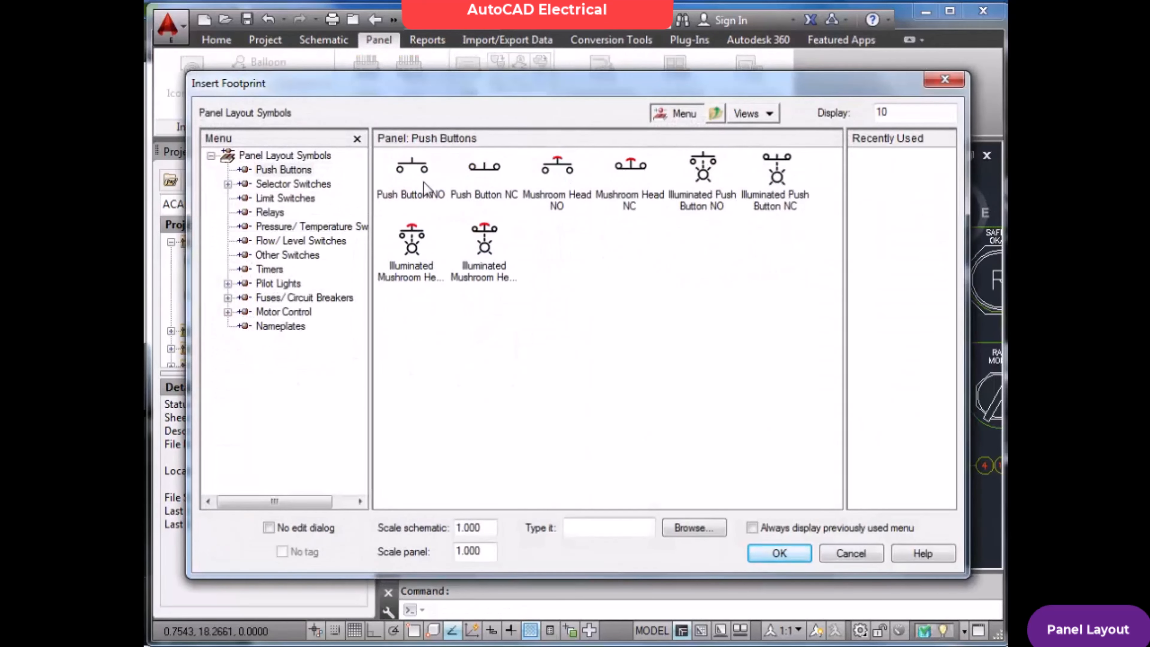
left_click(434, 195)
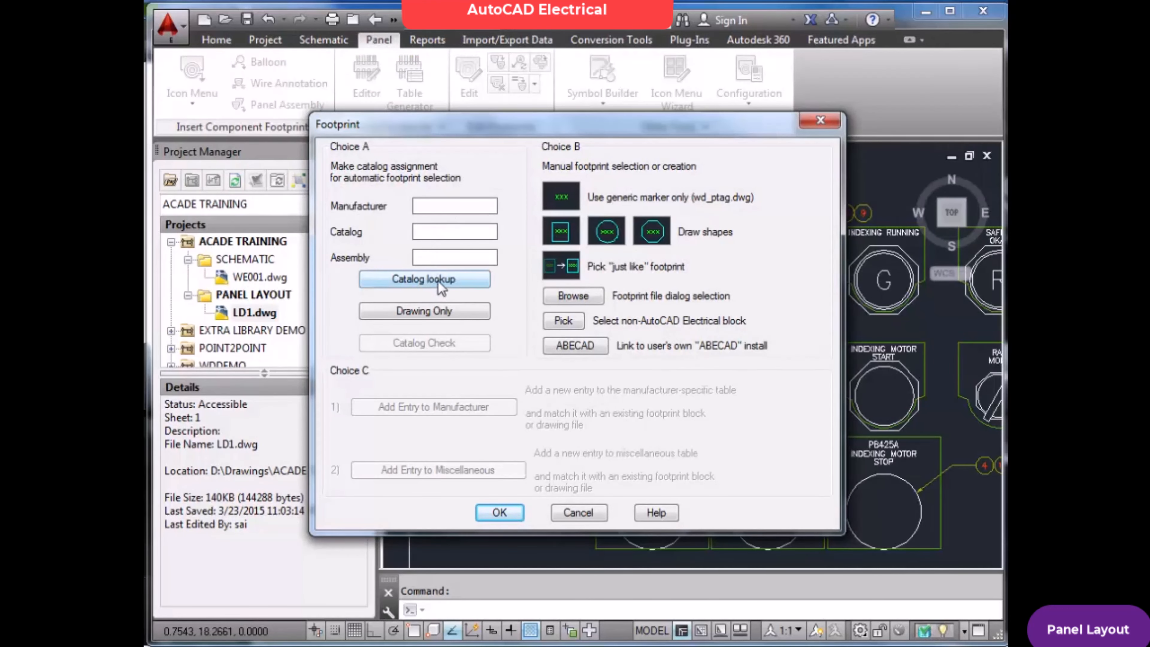
left_click(428, 284)
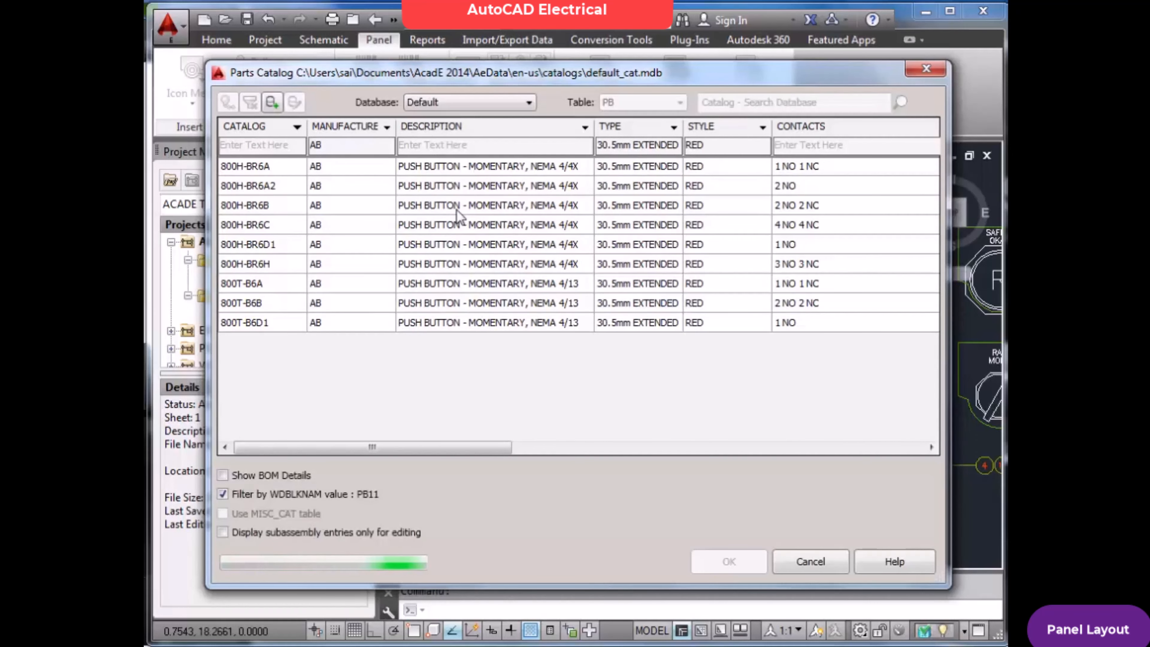
Set the parts catalog's manufacturer filter to include all manufacturers
left_click(387, 128)
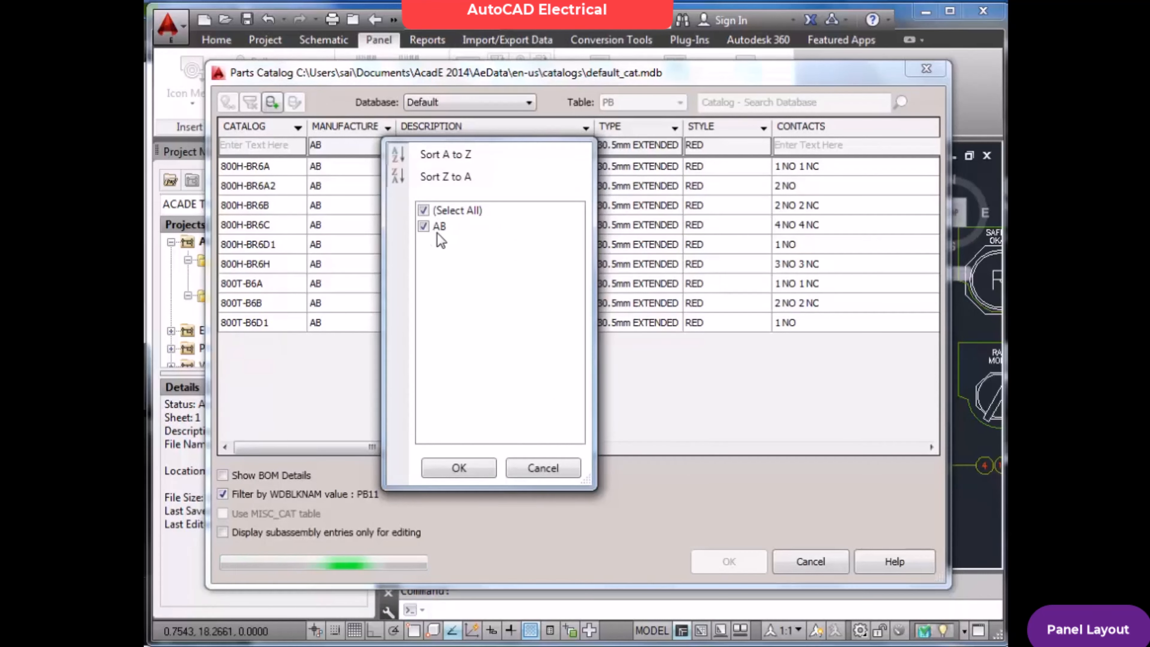
left_click(554, 469)
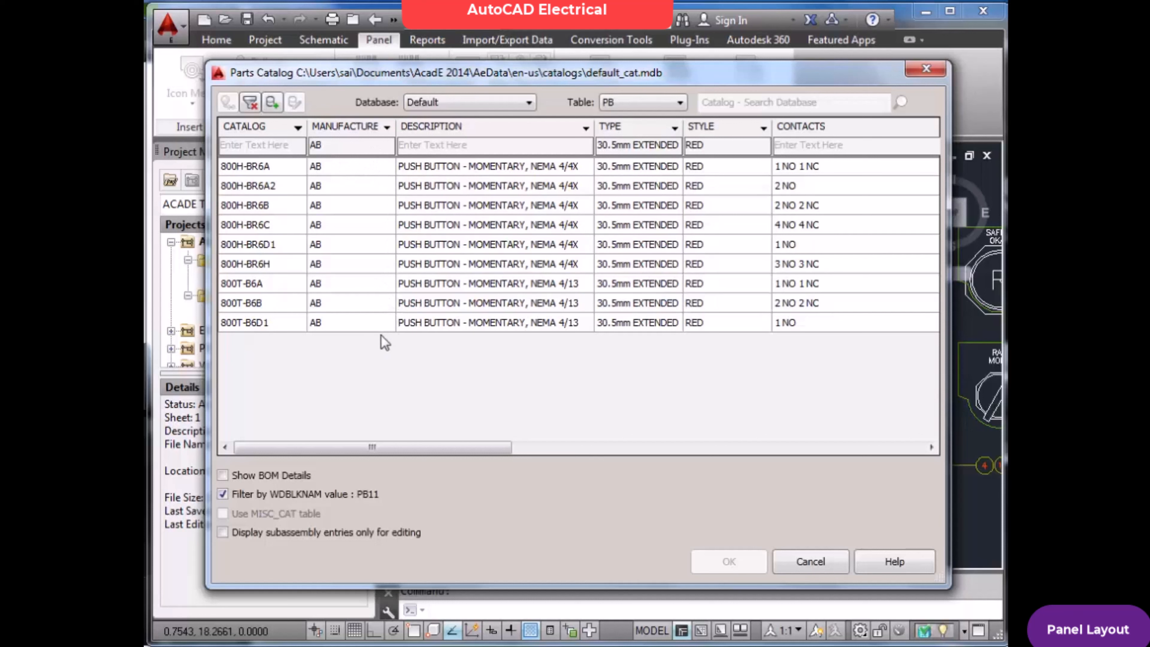
left_click(386, 128)
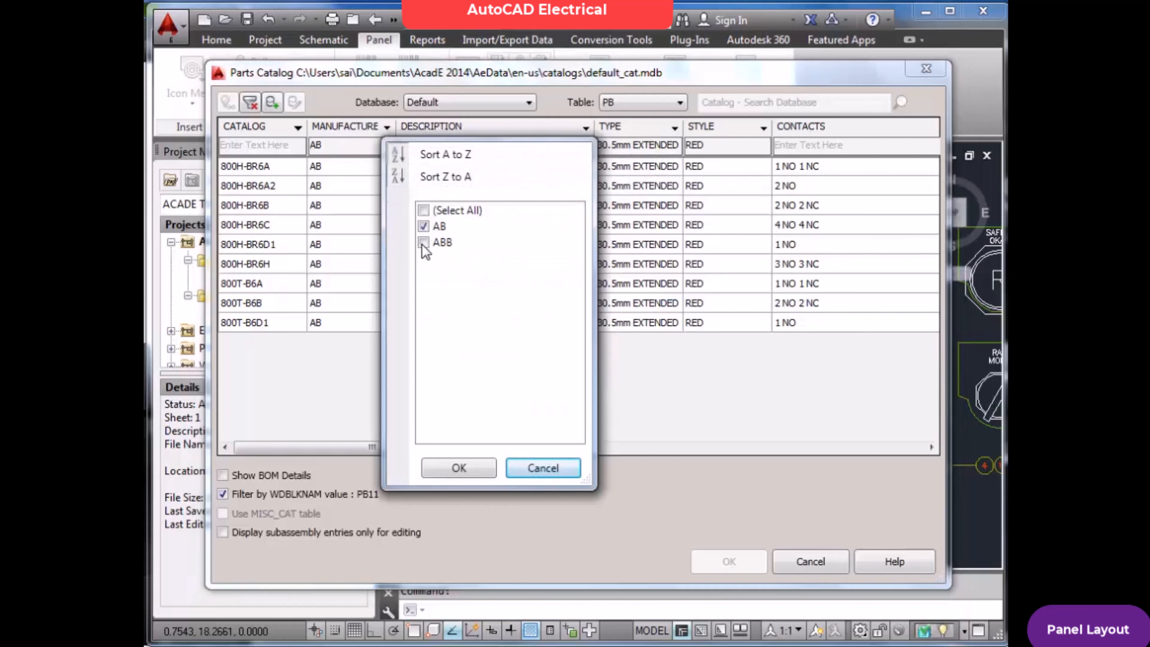
left_click(424, 210)
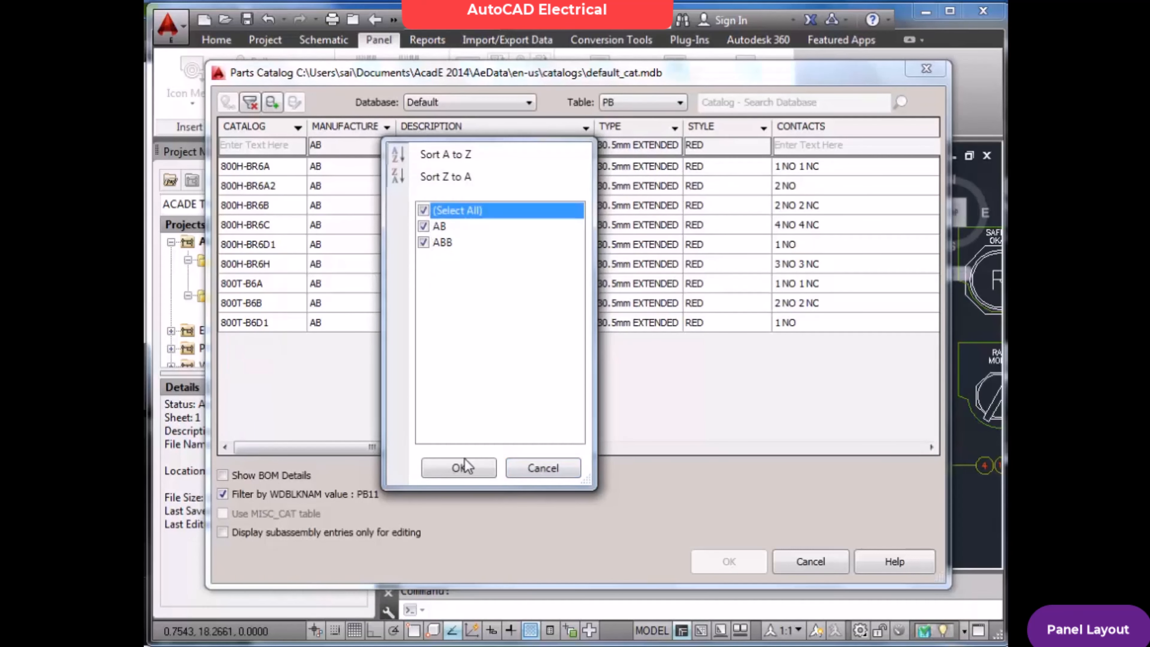
left_click(459, 468)
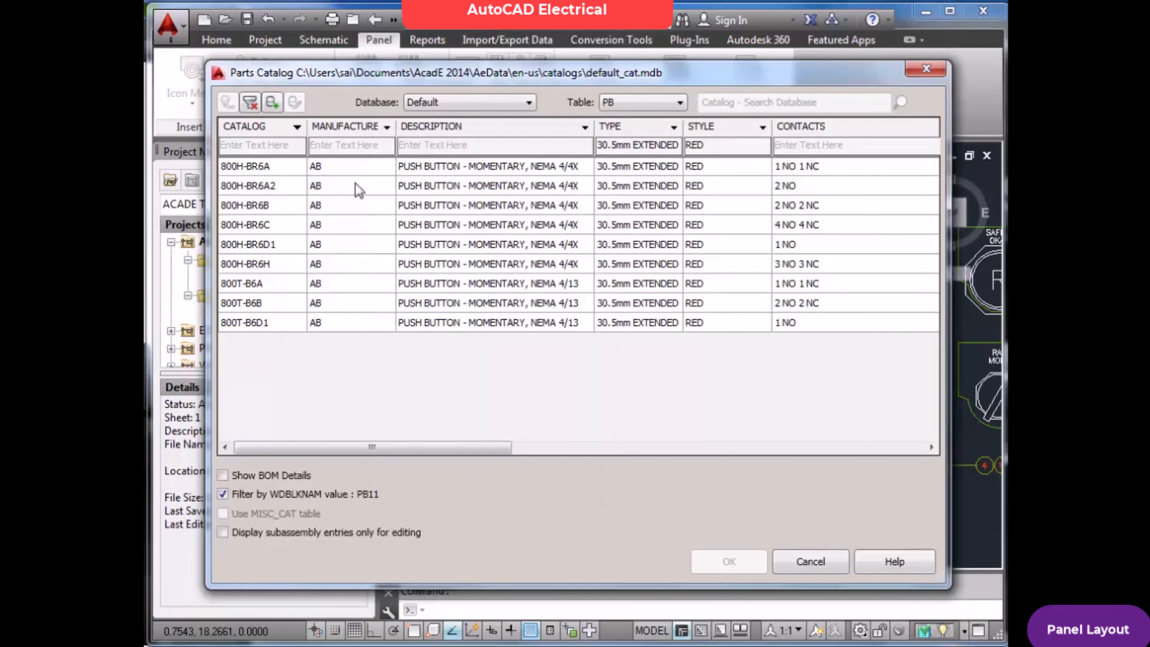
left_click(584, 129)
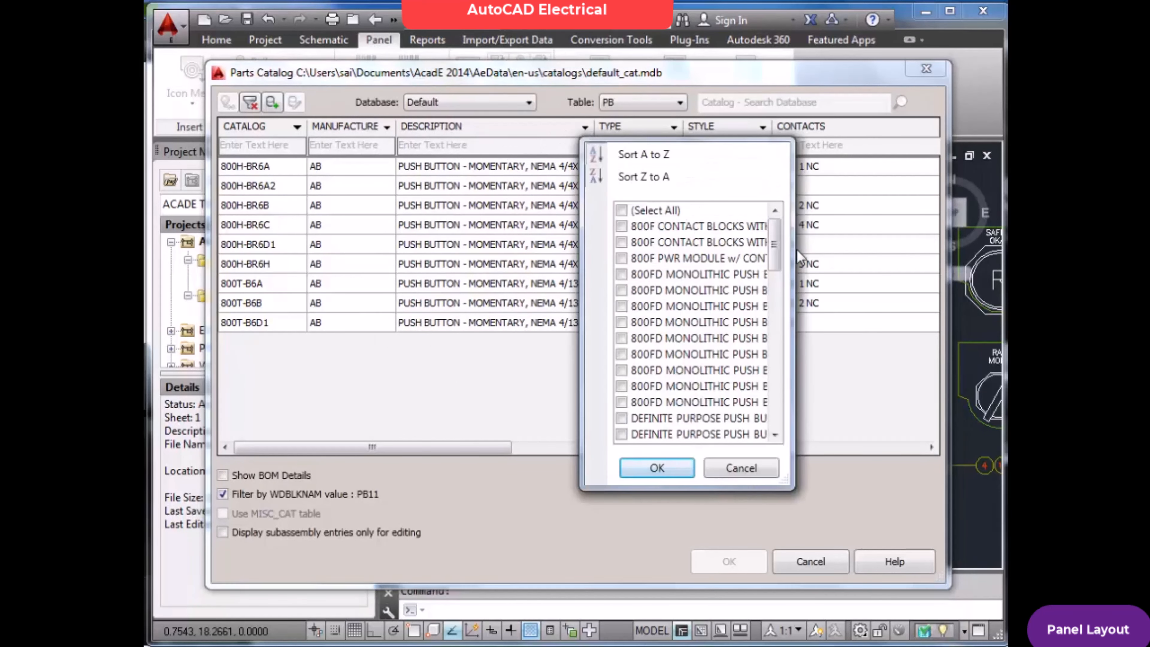
left_click_drag(776, 265, 768, 231)
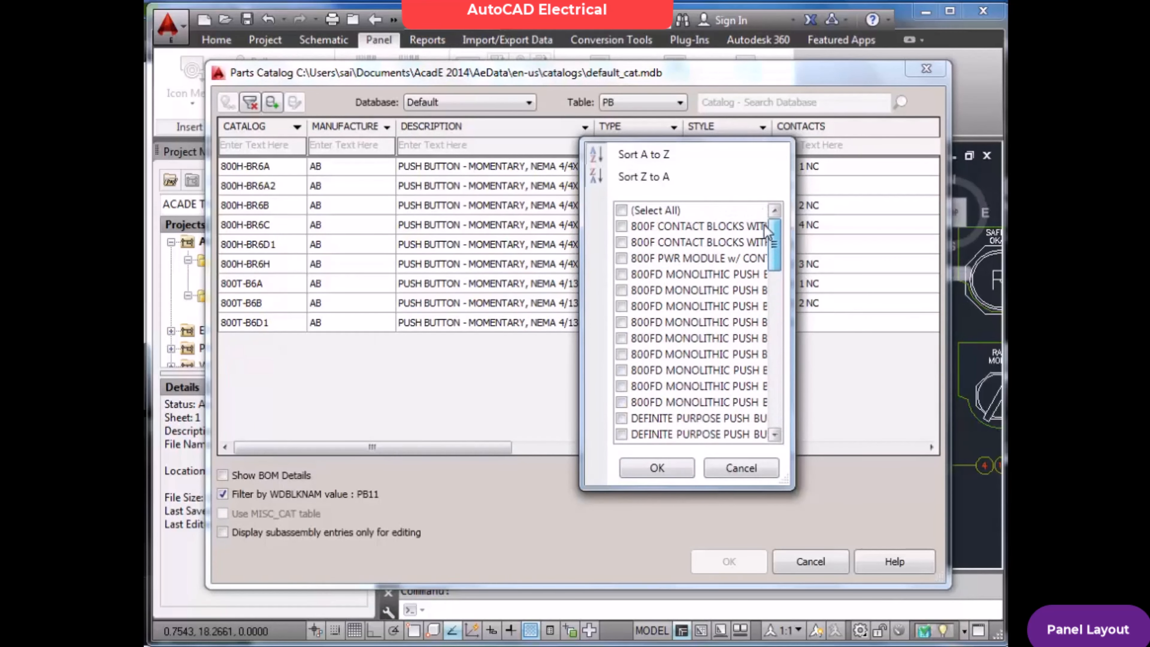
left_click(741, 469)
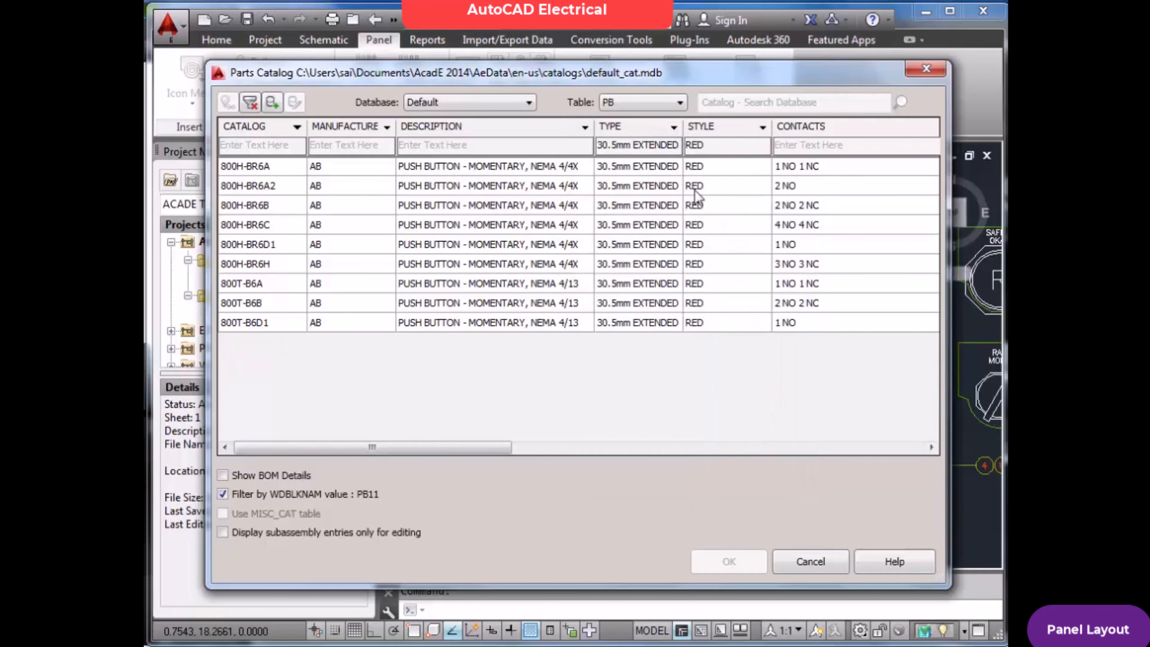
Assign the AB push button 800H-BR6A2 with 2 NO contacts to the footprint and accept the catalog assignment
left_click(271, 186)
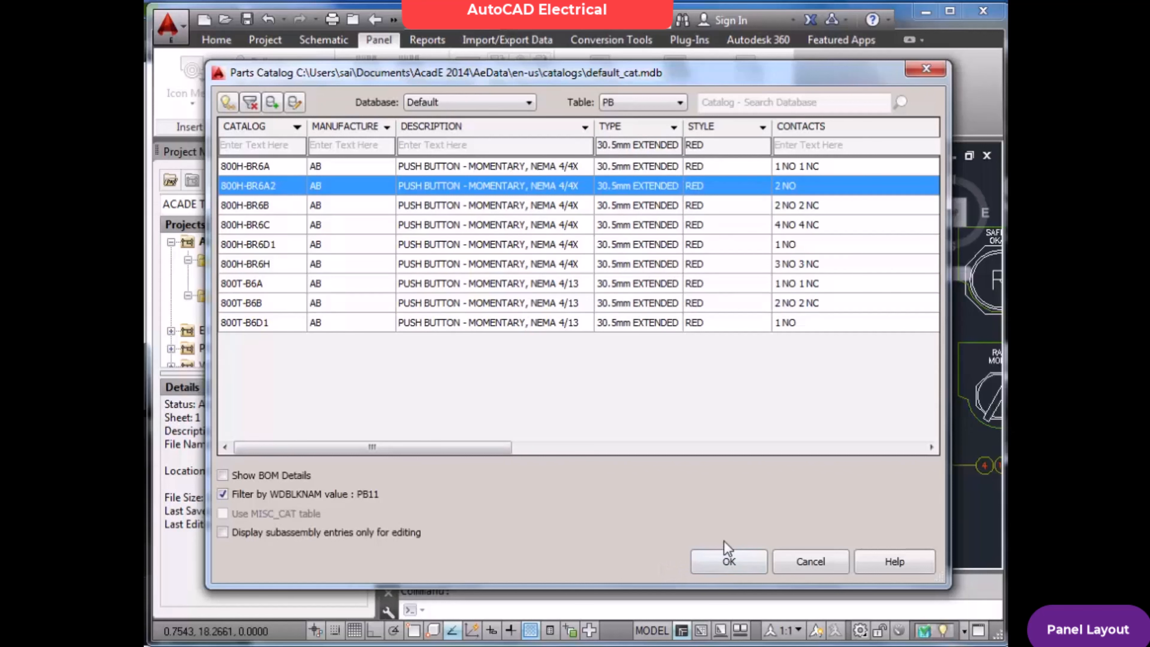
left_click(745, 566)
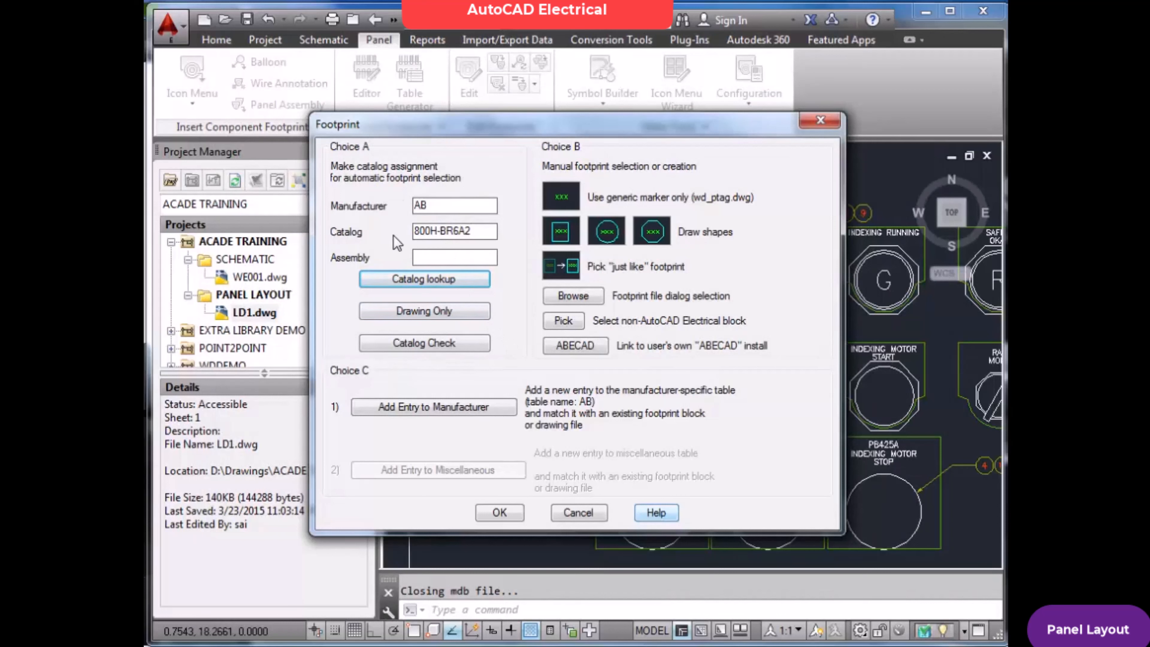
left_click(507, 513)
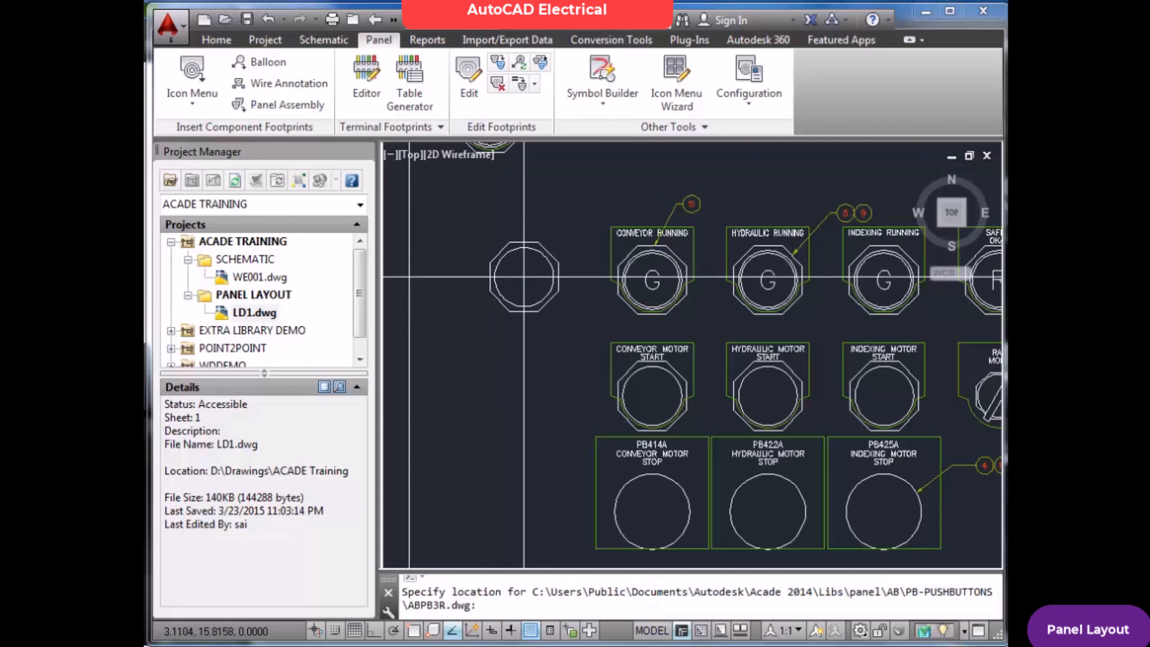
Place the push button footprint beside the CONVEYOR RUNNING light at about (3, 16), with snap and ortho on and 0° rotation
left_click(336, 630)
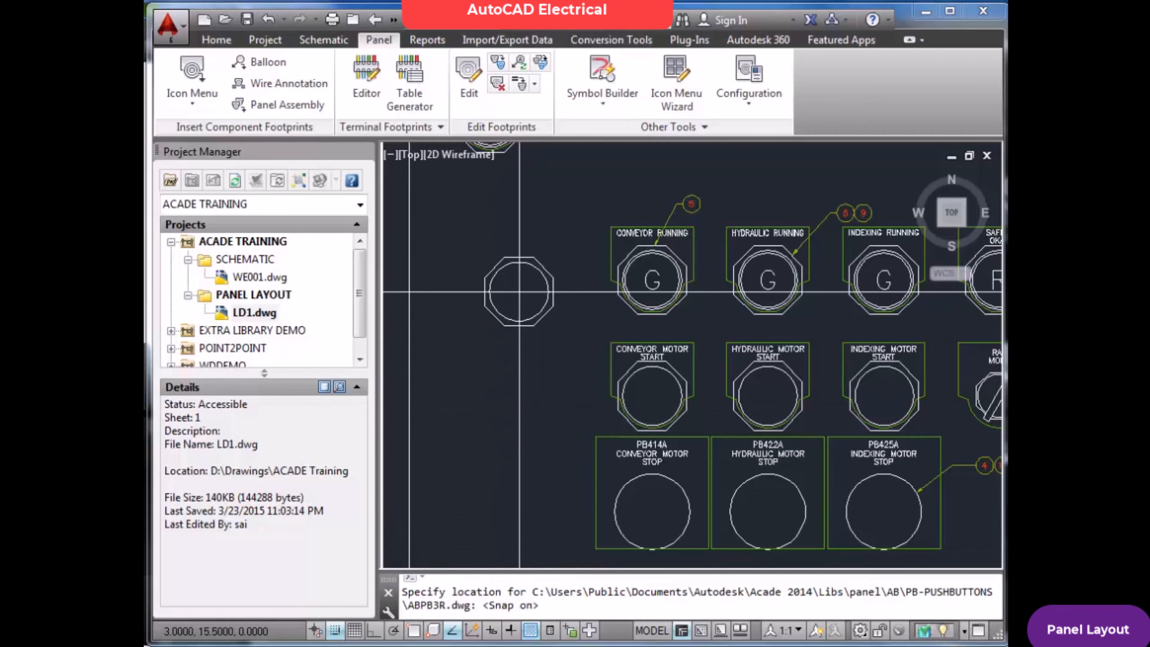
key("F8")
left_click(519, 268)
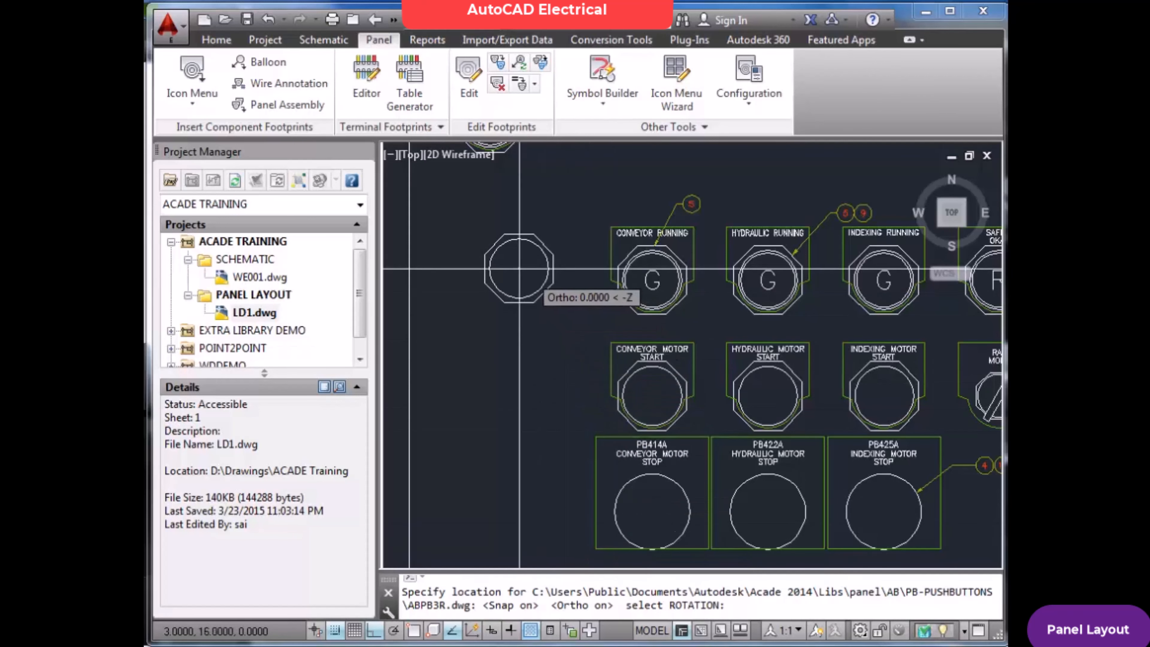
left_click(542, 268)
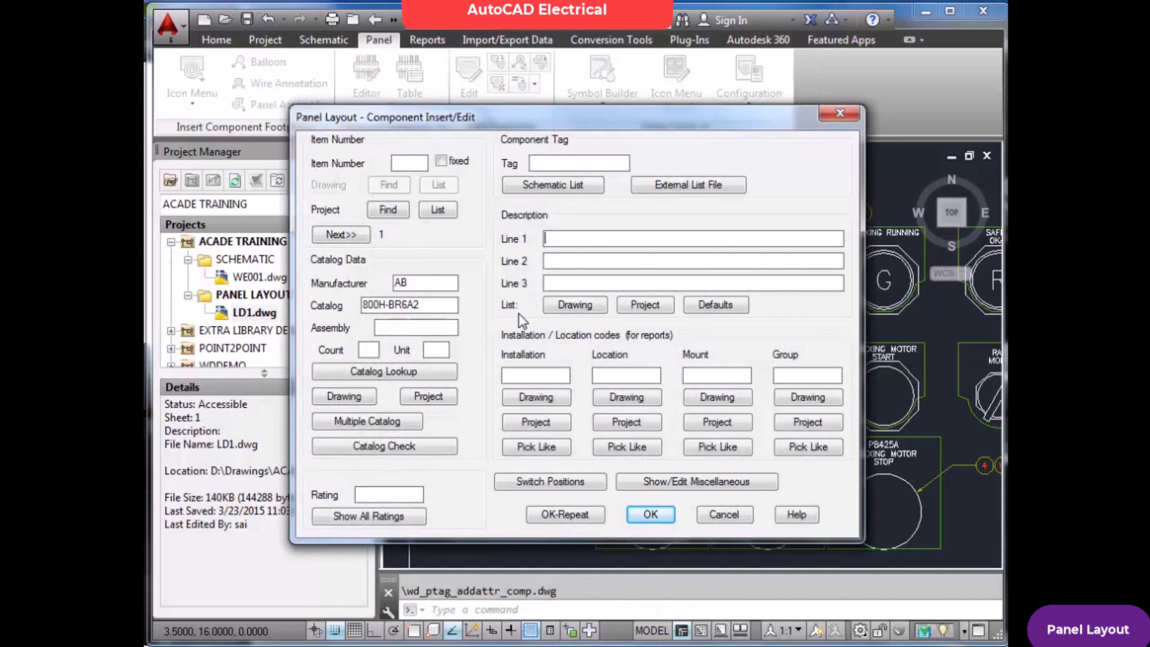
Describe the push button footprint as DRIVE on description line 1 and START on line 2
type("DRIVE")
key("Tab")
type("START")
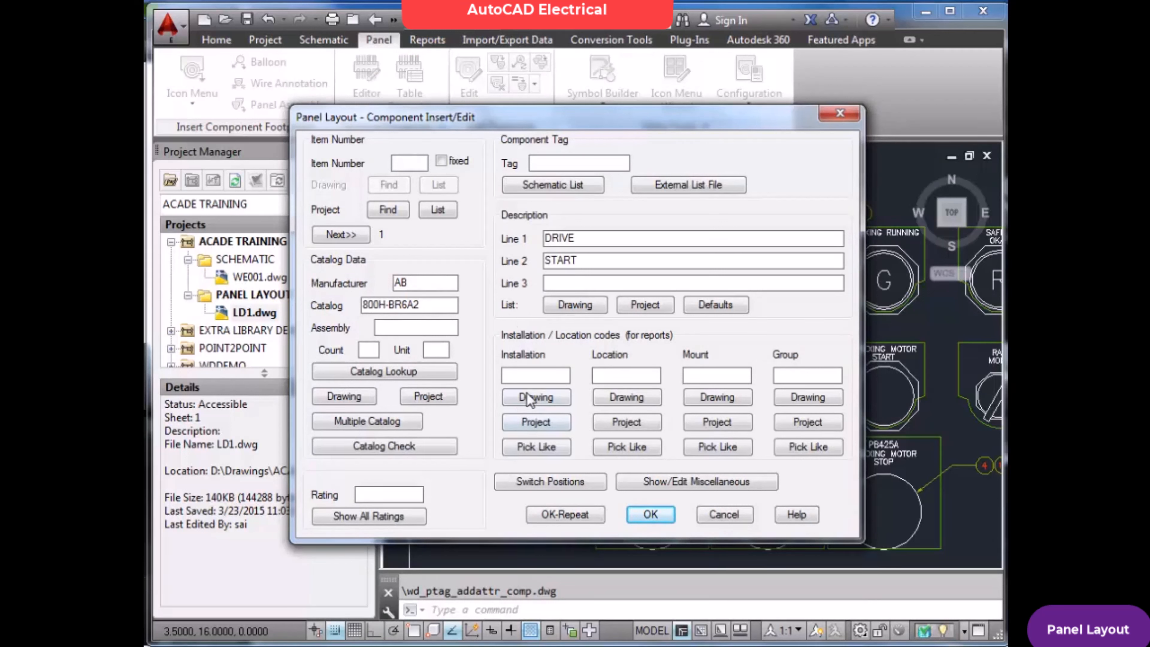
Enter 01TT as the push button footprint's installation code
left_click(530, 376)
type("01TT")
key("Tab")
left_click_drag(680, 123, 466, 178)
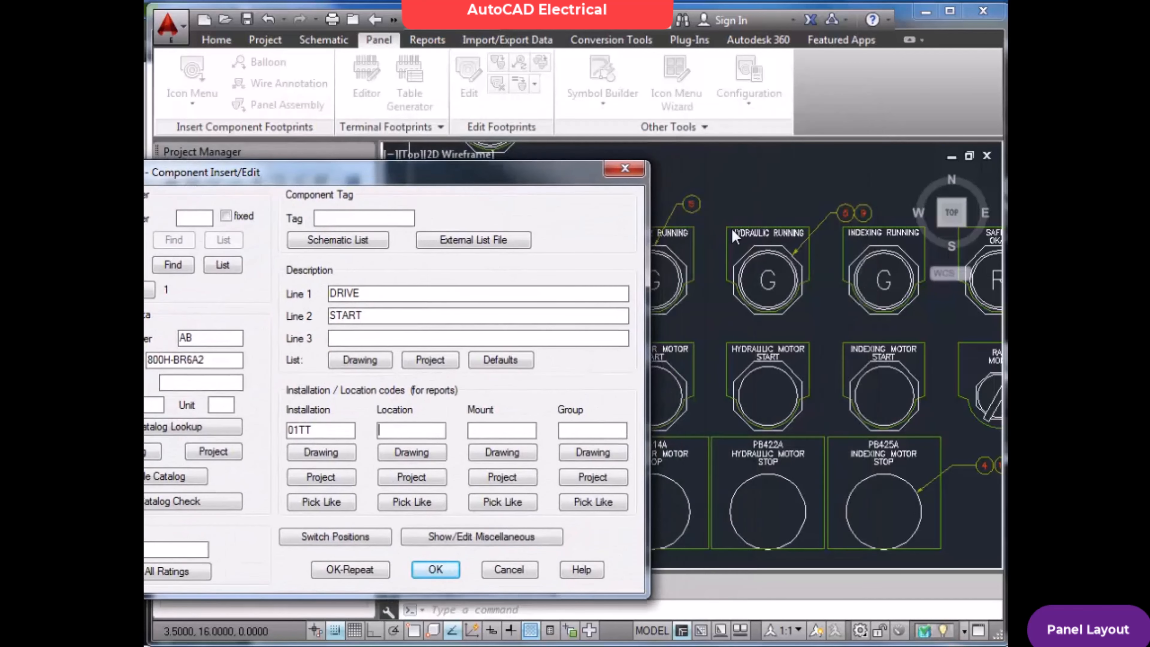
left_click_drag(535, 182, 676, 182)
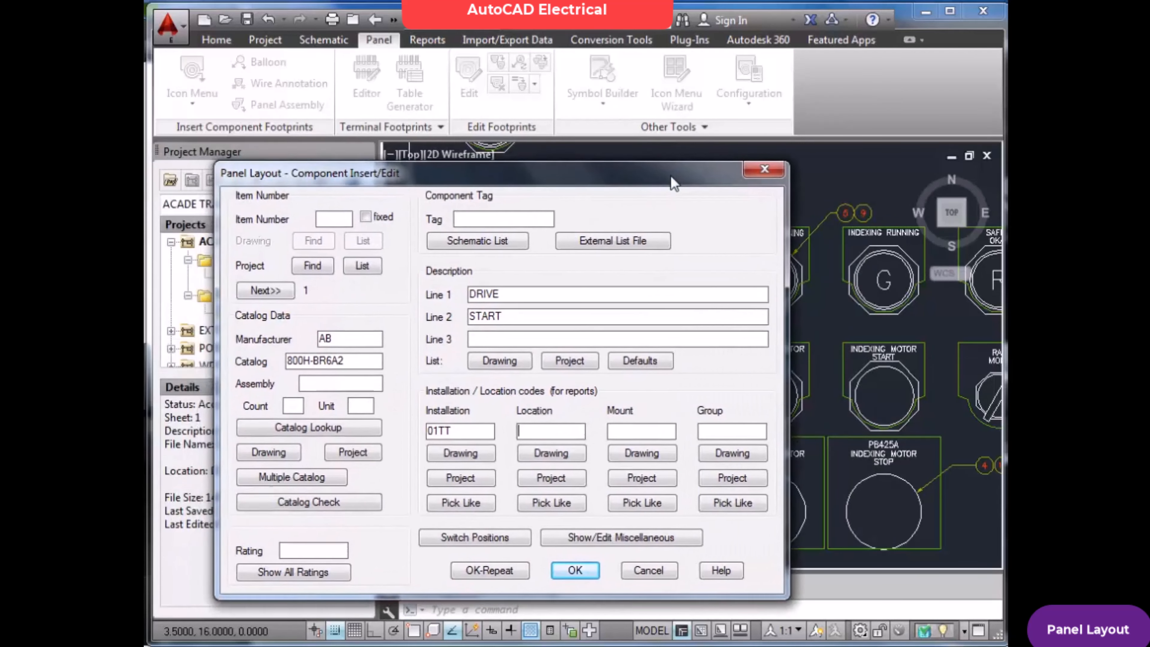
left_click(585, 436)
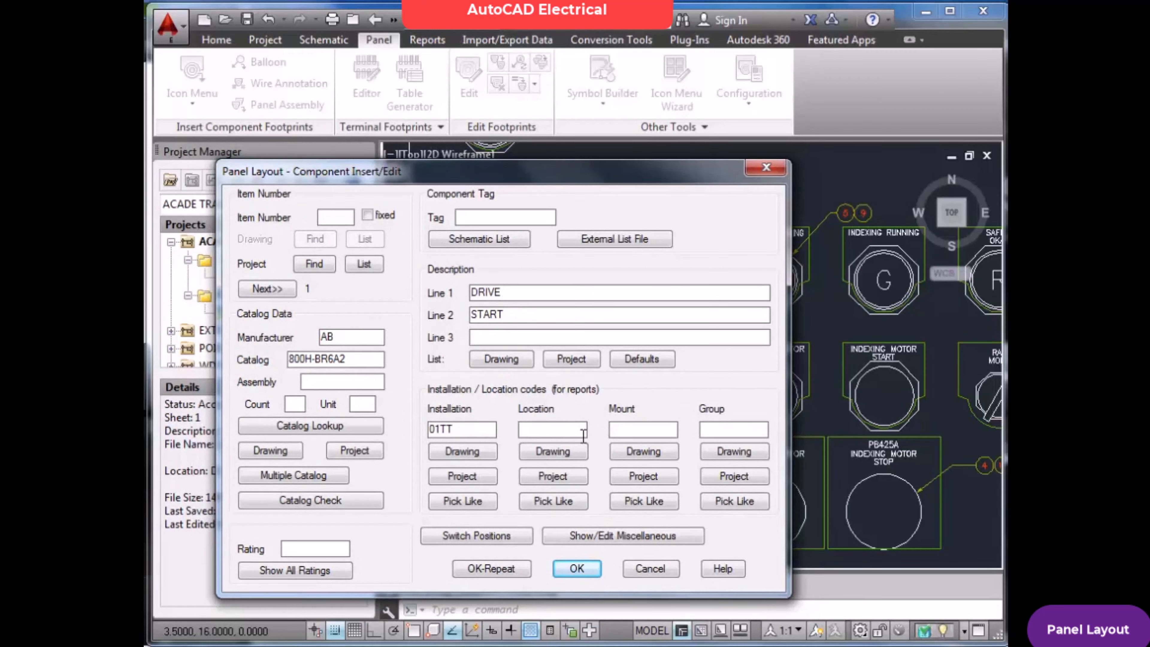
Set the footprint's installation code to LUP1 and its location code to 01OS, and accept the component data
left_click_drag(480, 430, 384, 426)
type("LUP1")
type("01OS")
left_click(577, 570)
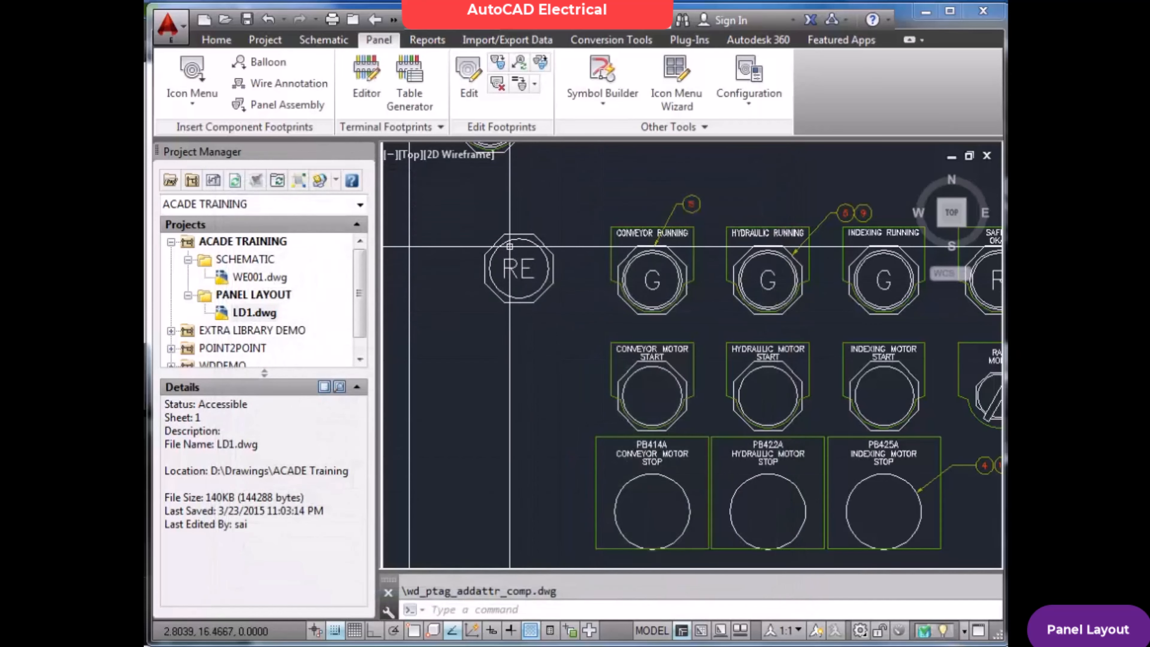
Review the new push button footprint's catalog, description and location data, and leave it without changing anything
scroll(498, 245, "up", 2)
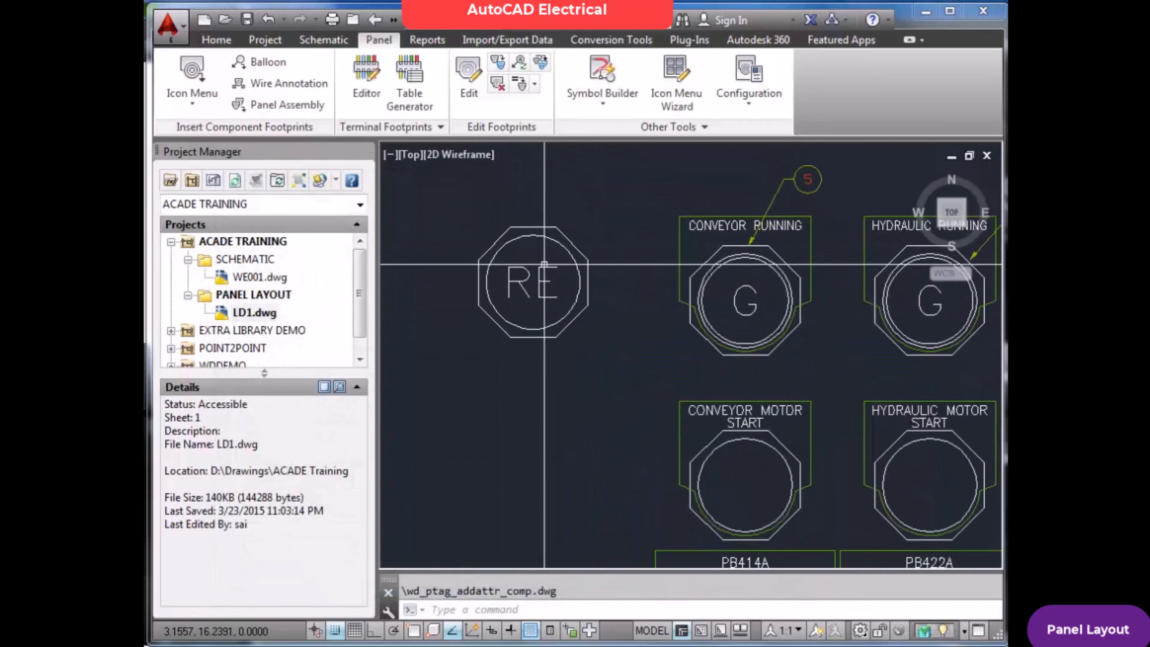
left_click(502, 248)
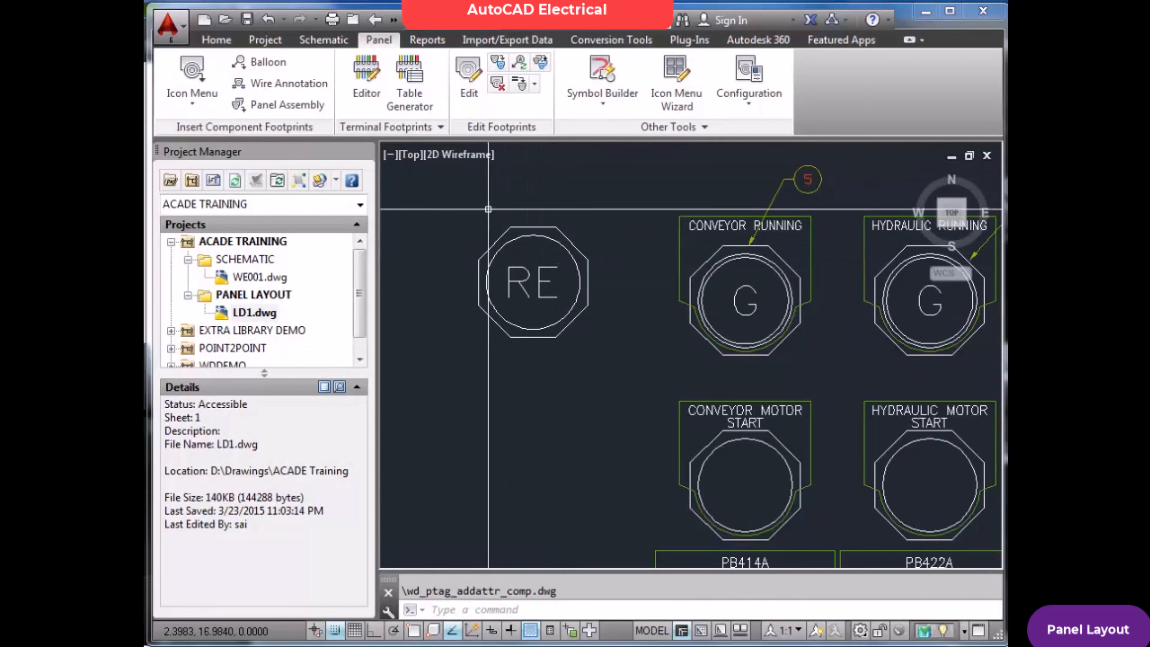
right_click(513, 229)
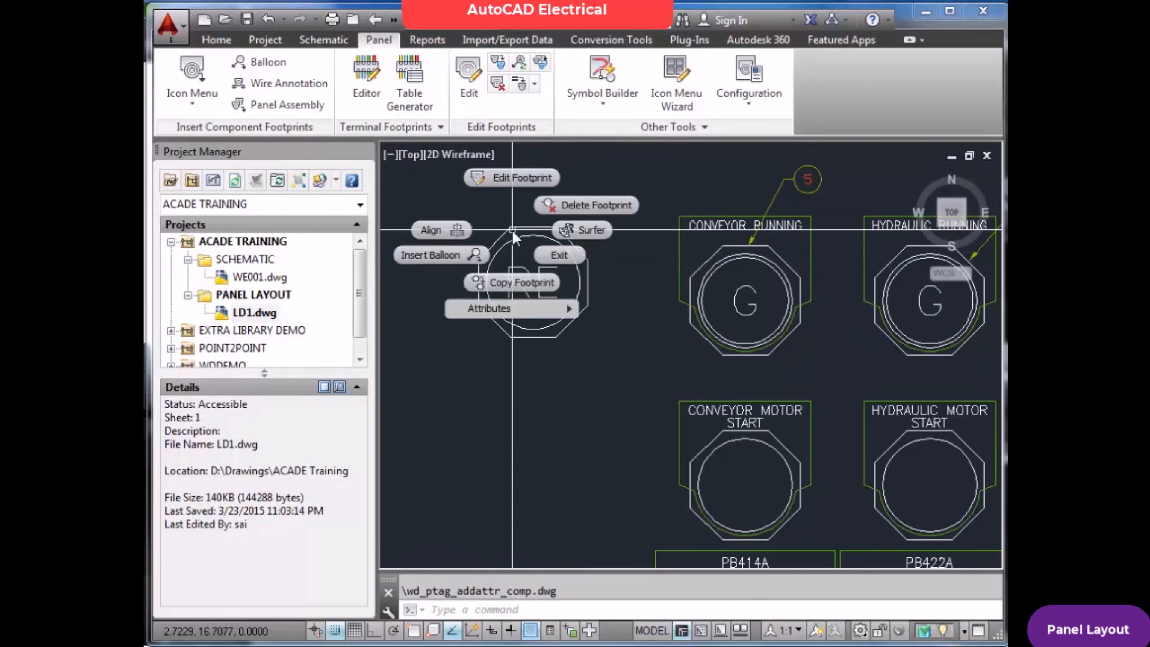
left_click(525, 181)
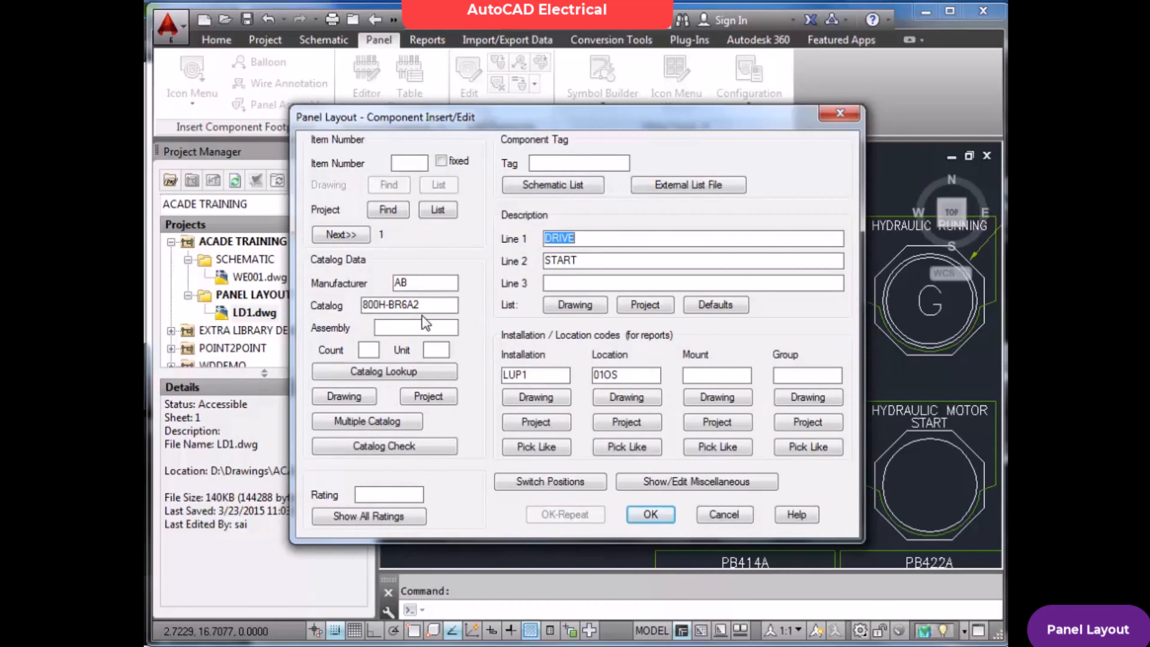
left_click(436, 304)
left_click(719, 515)
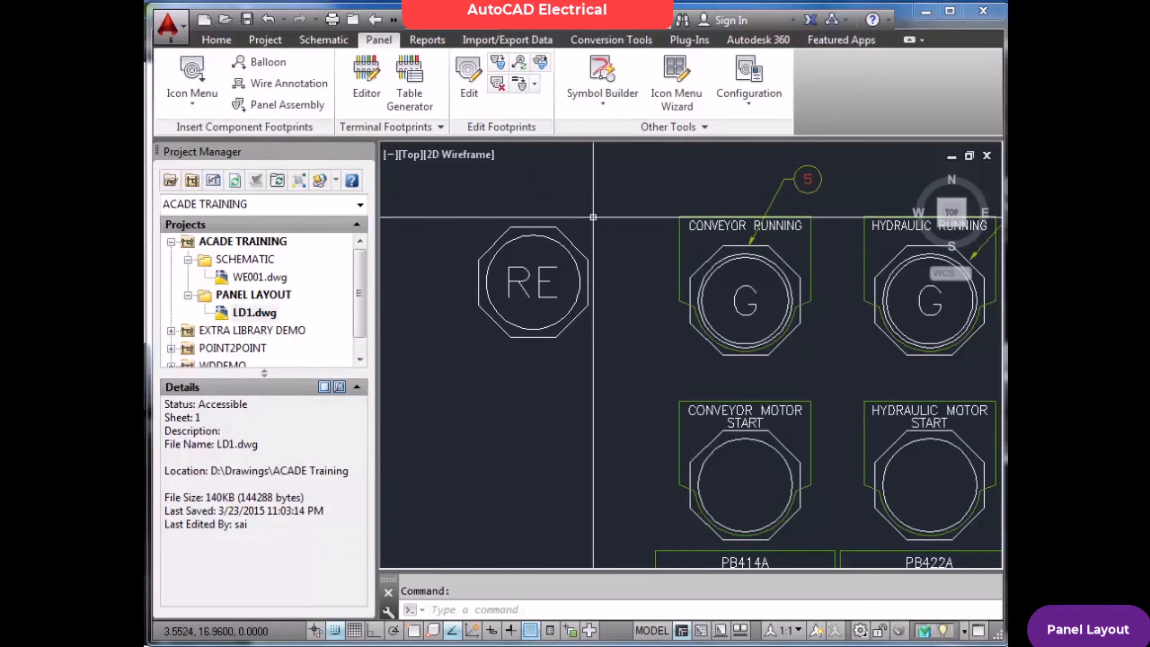
Start inserting a catalog-lookup nameplate footprint and assign the AB 800H Automotive white name plate 800H-W500AE to it
left_click(199, 76)
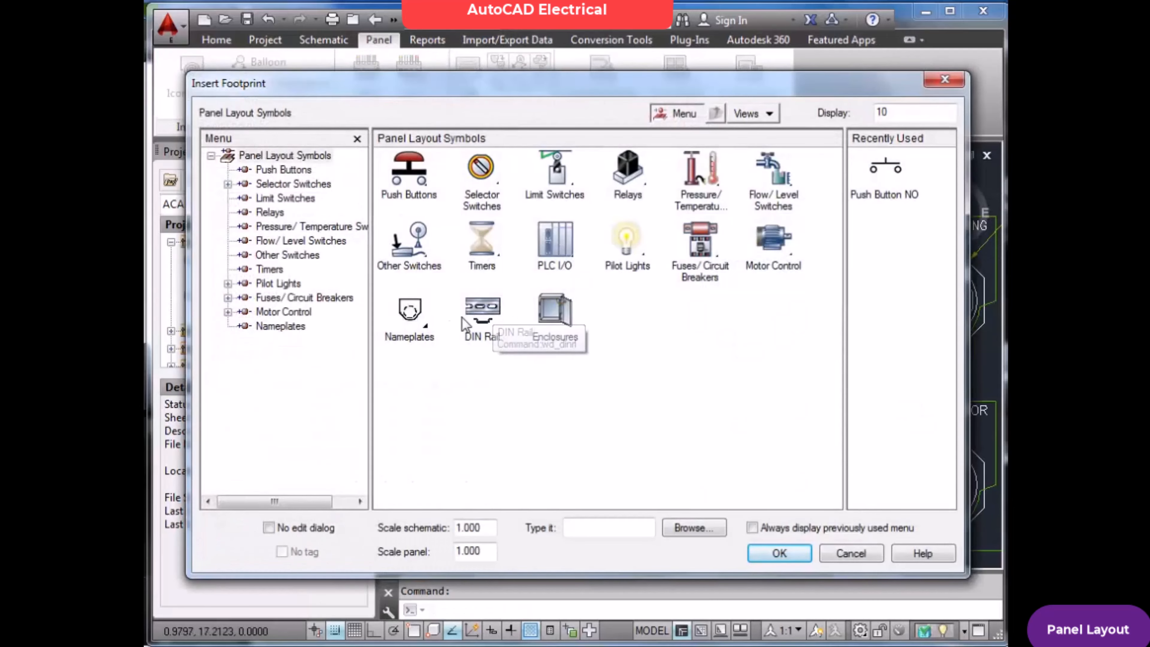
left_click(413, 317)
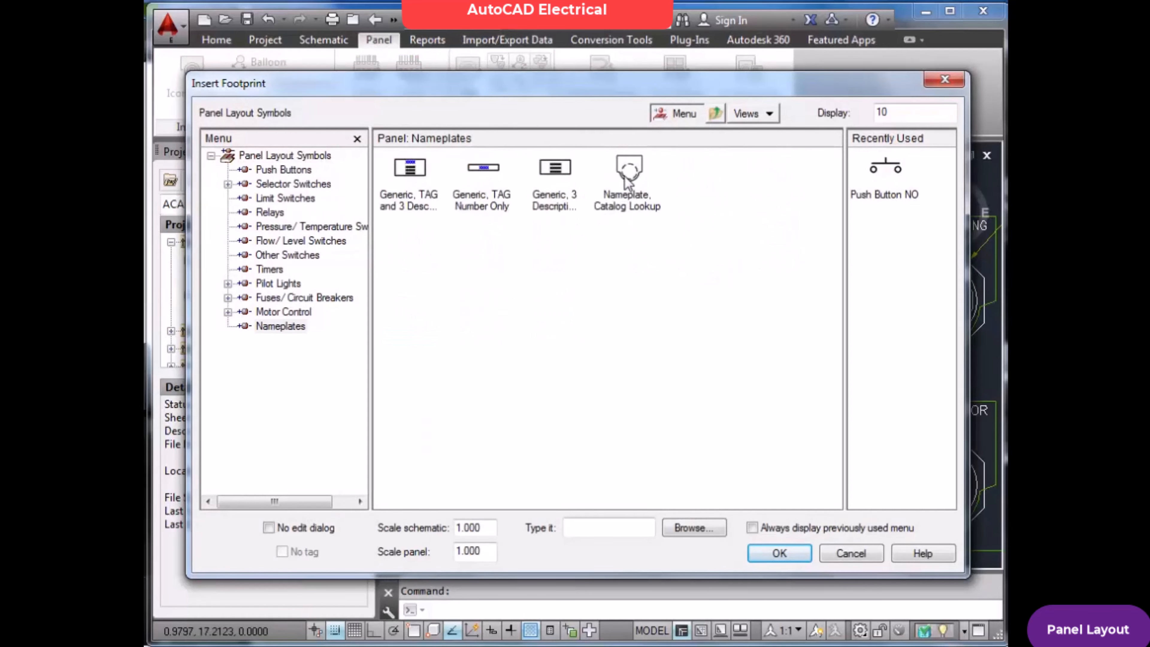
left_click(616, 202)
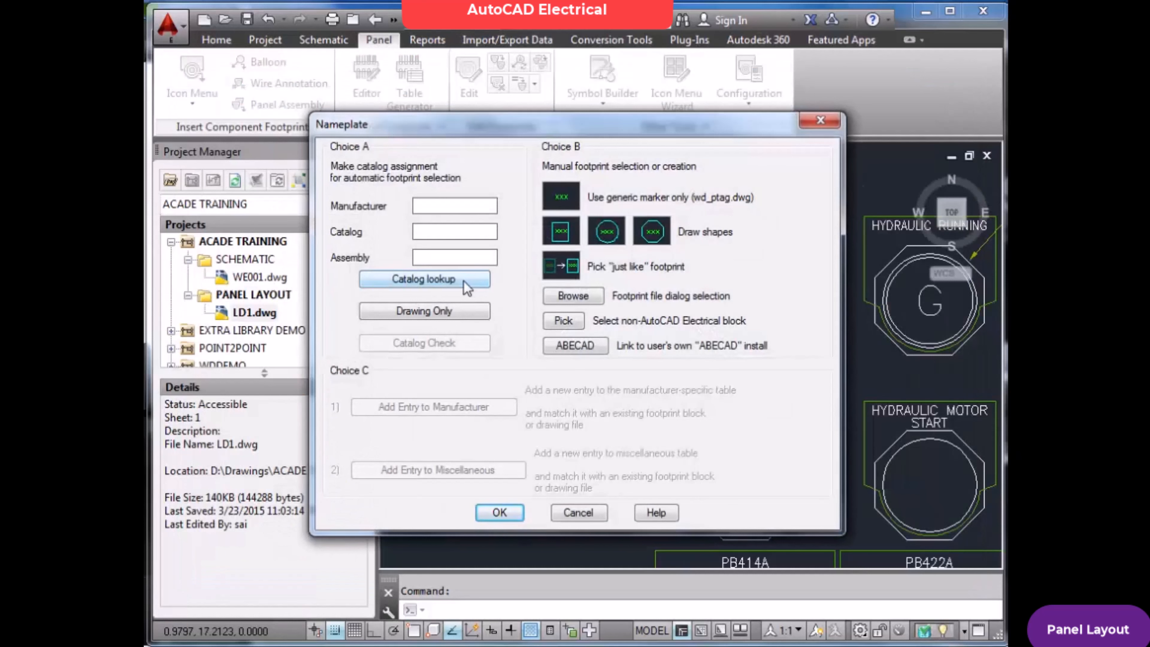
left_click(461, 280)
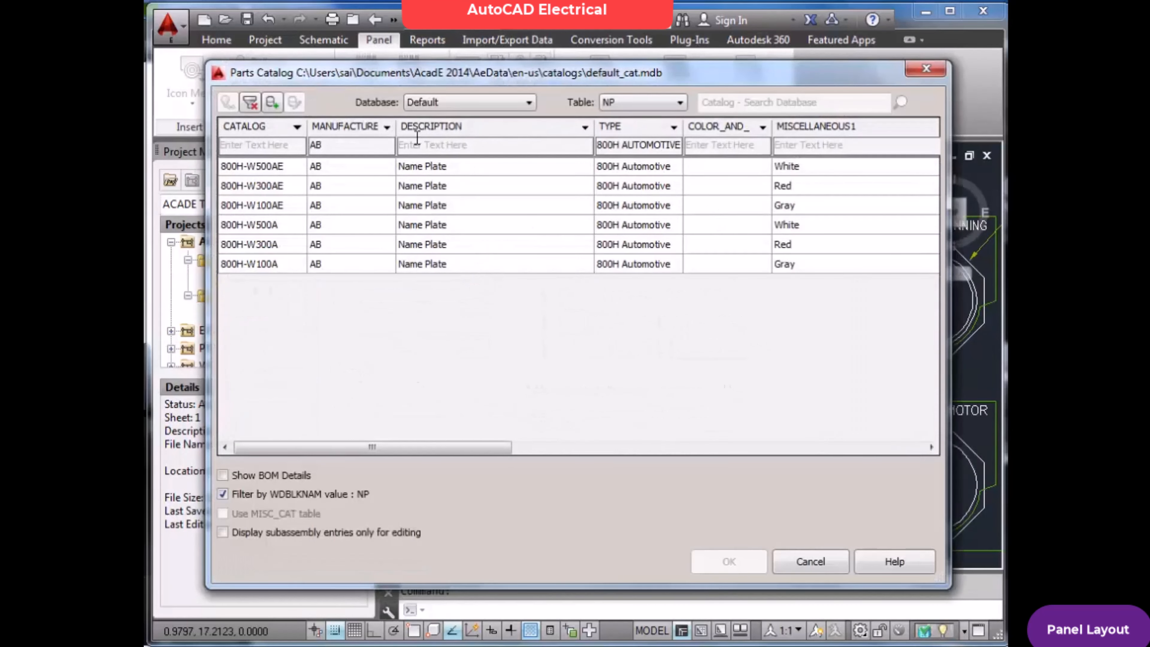
left_click(387, 130)
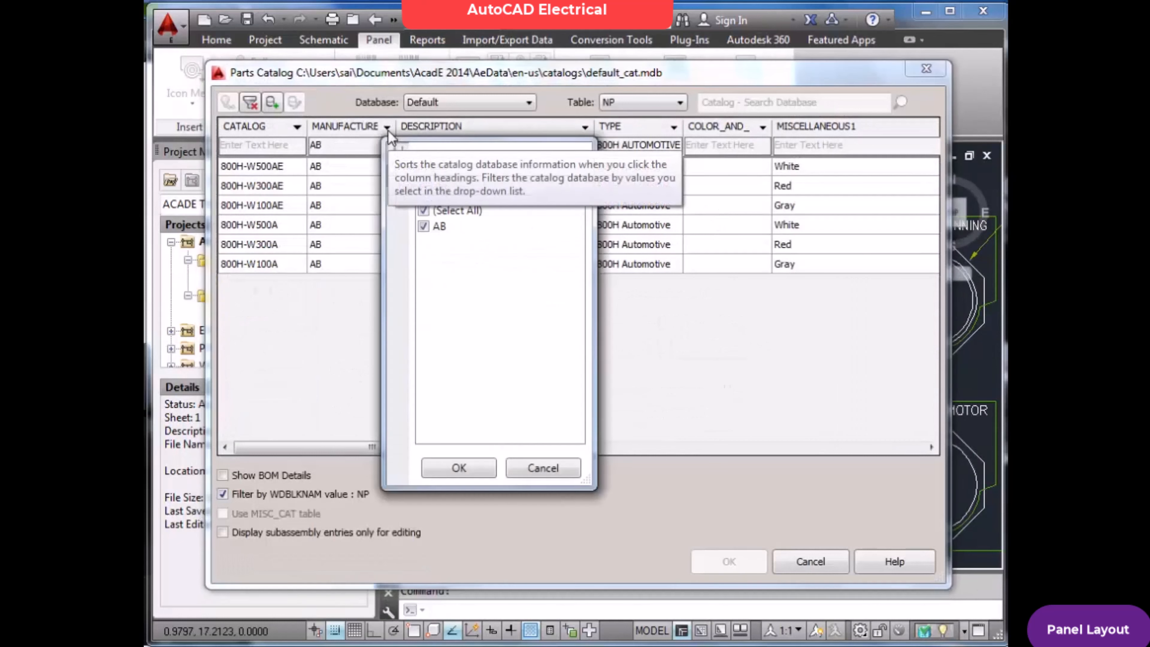
left_click(546, 469)
left_click(267, 167)
left_click(729, 562)
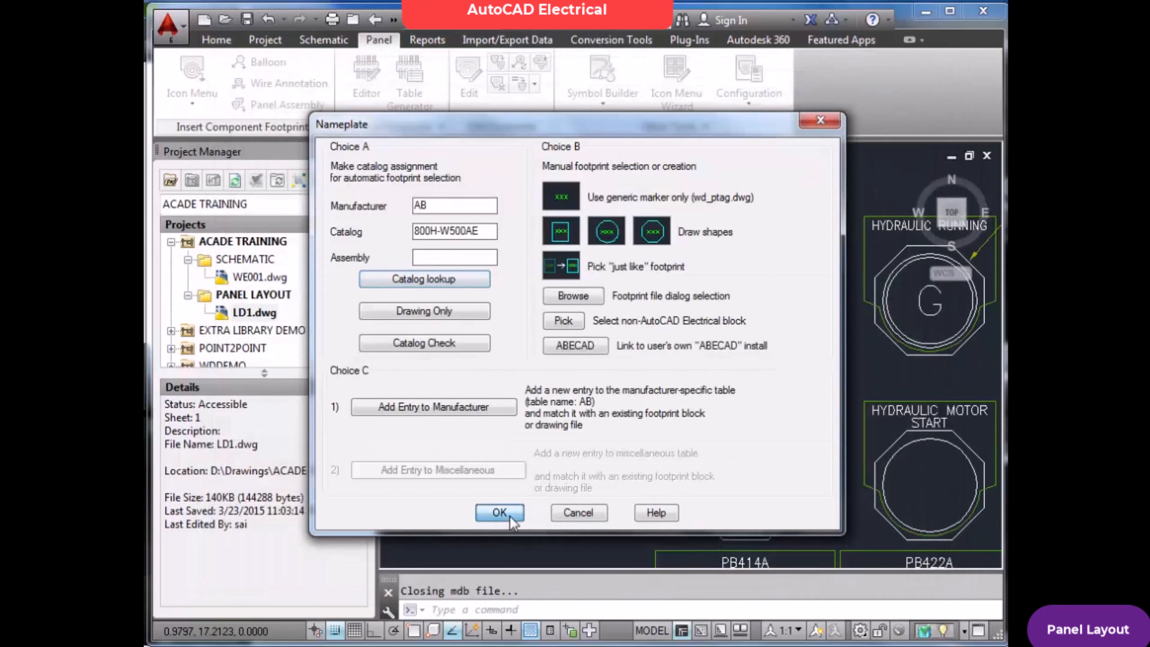
left_click(509, 516)
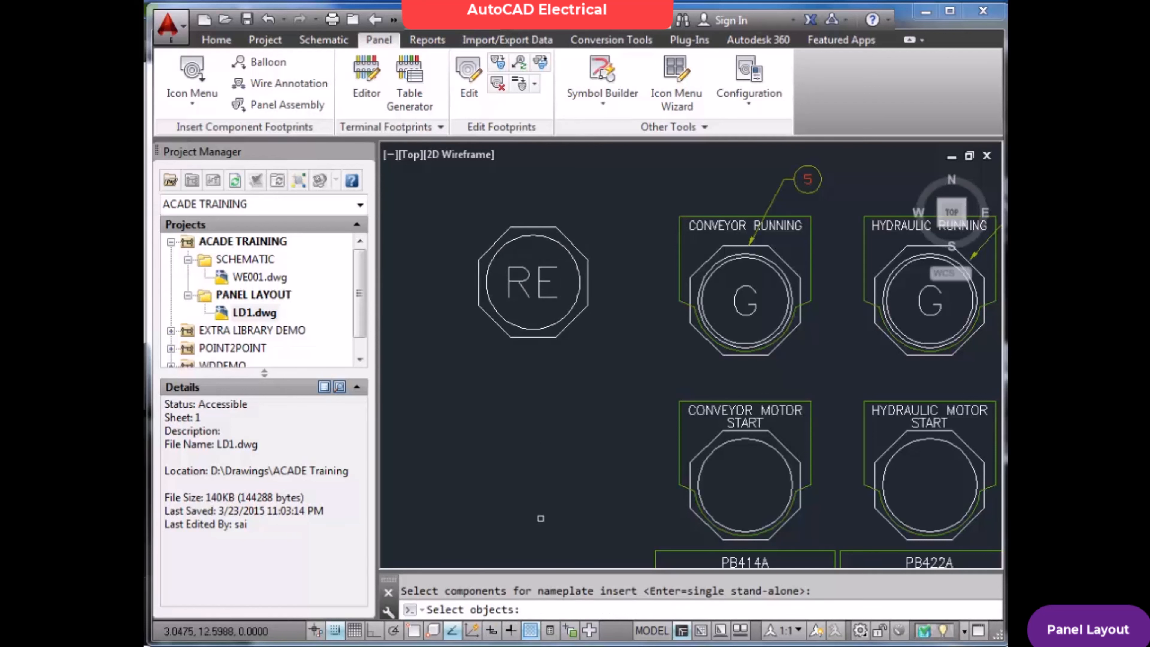
Attach the nameplate to the DRIVE START push button footprint, keeping the description and location codes taken from it
left_click(586, 263)
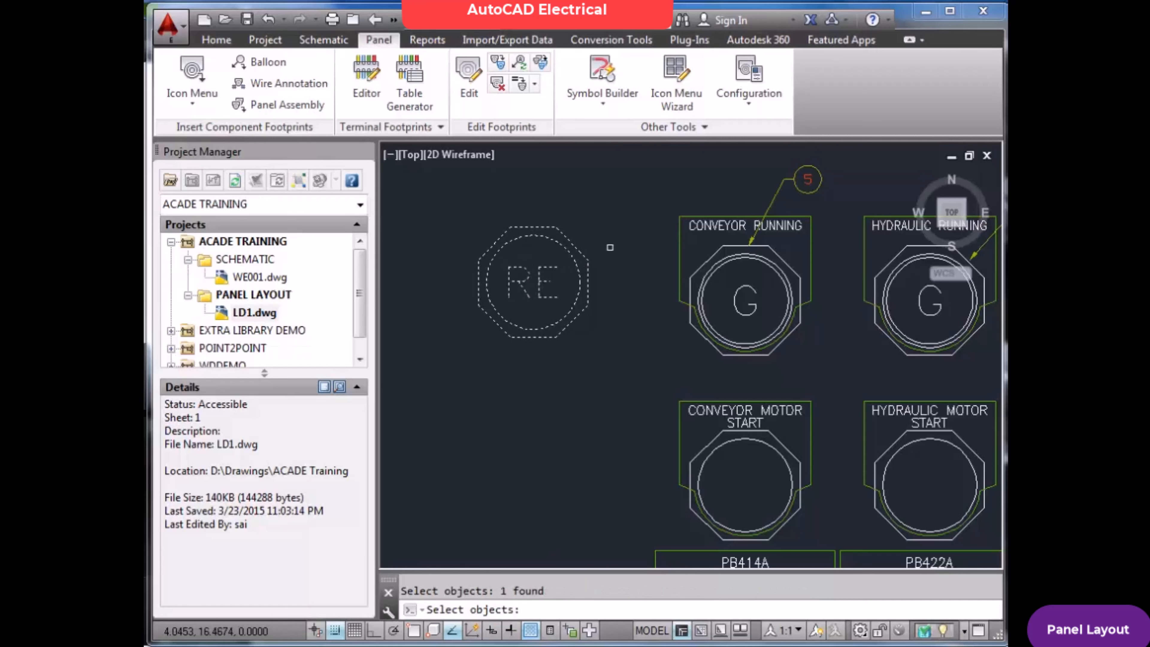
key("Return")
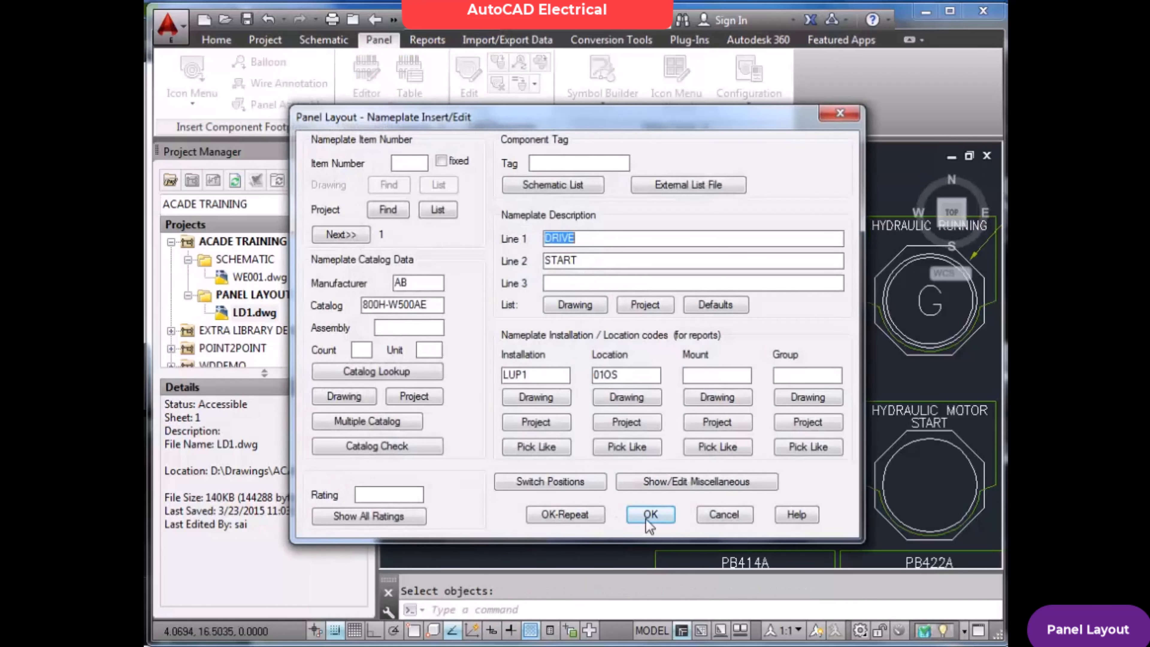
left_click(649, 514)
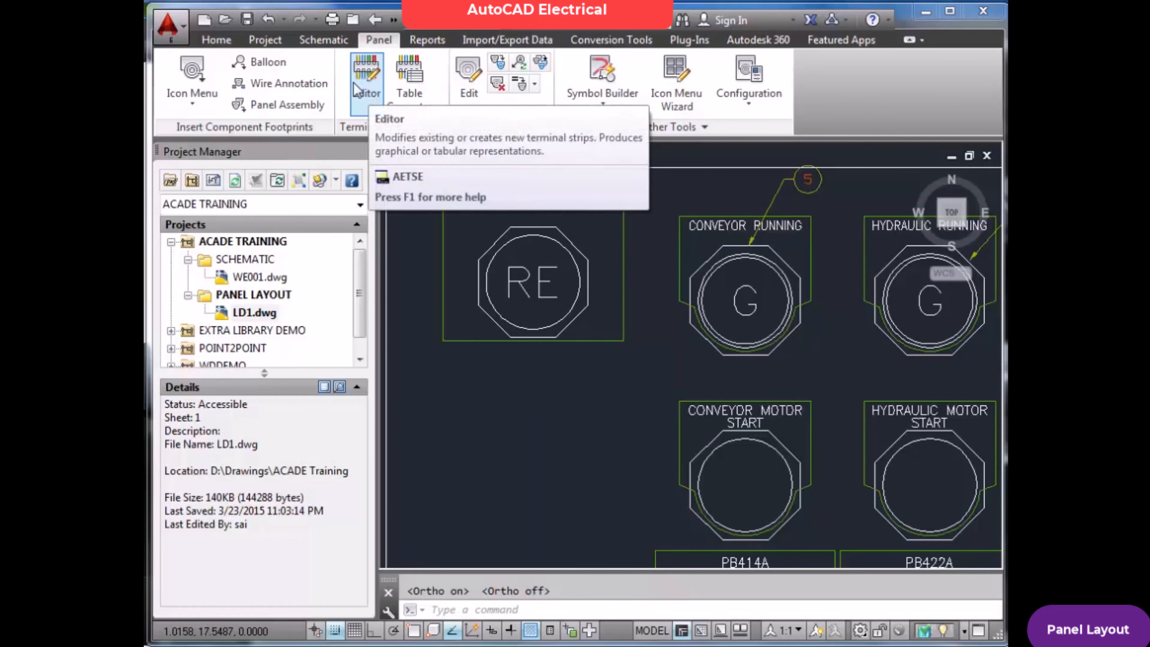
Inspect the component data of the push button footprint with its nameplate, and leave it unchanged
left_click(469, 82)
left_click(571, 283)
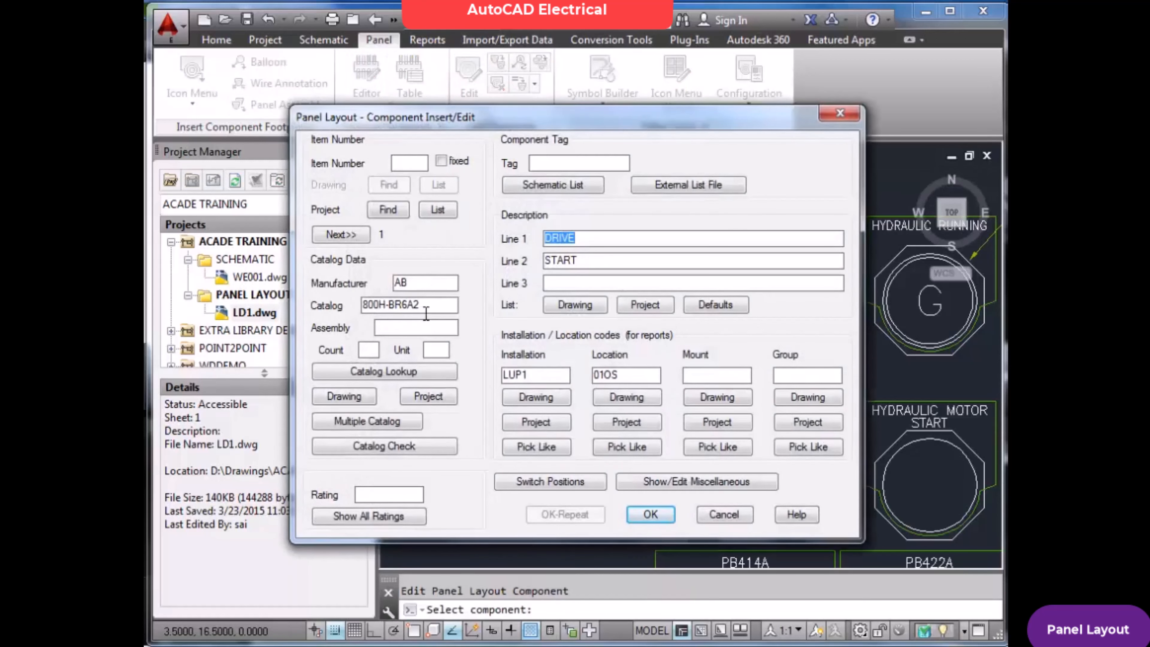
left_click(723, 515)
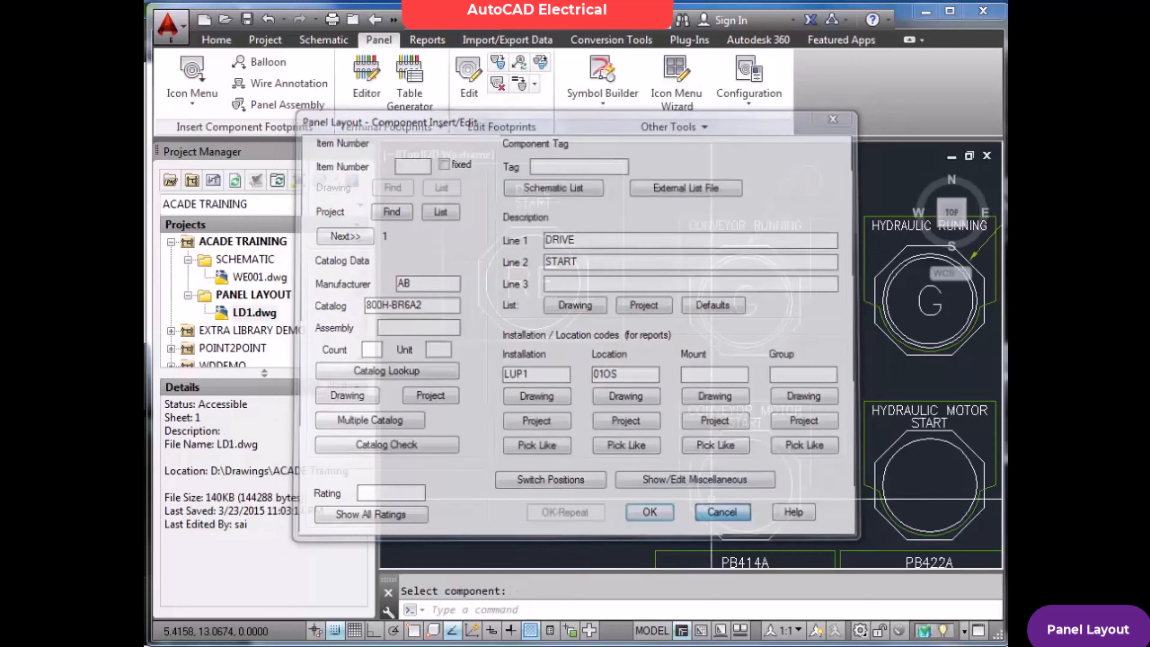
Save the LD1 panel layout drawing
type("z")
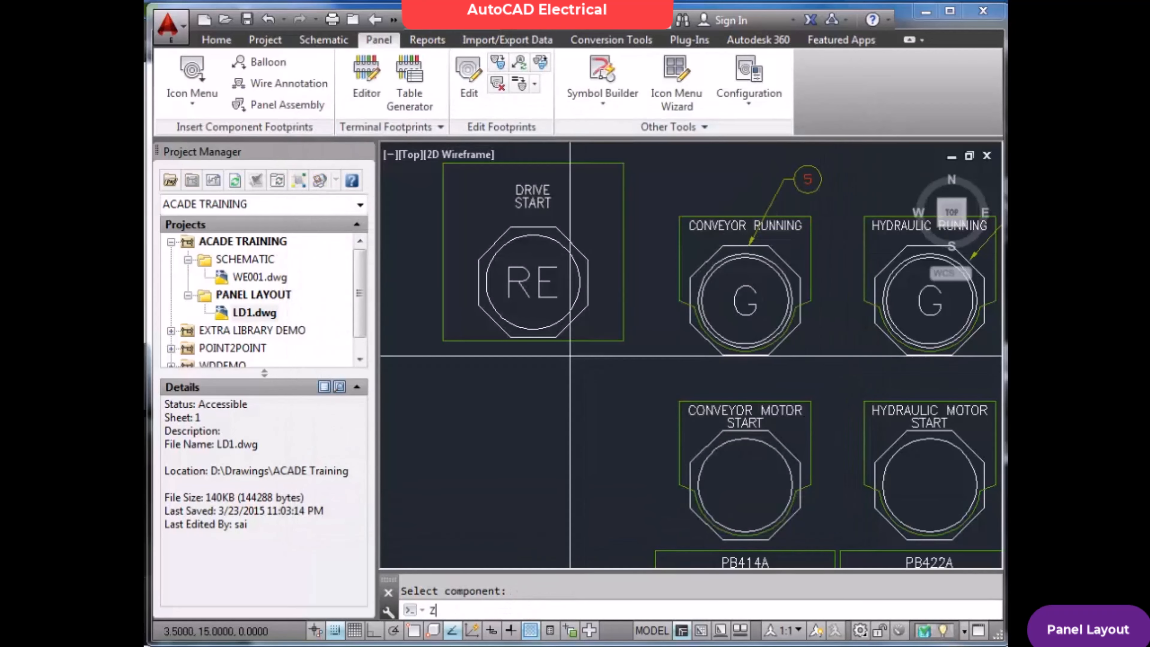
key("Return")
type("e")
key("Return")
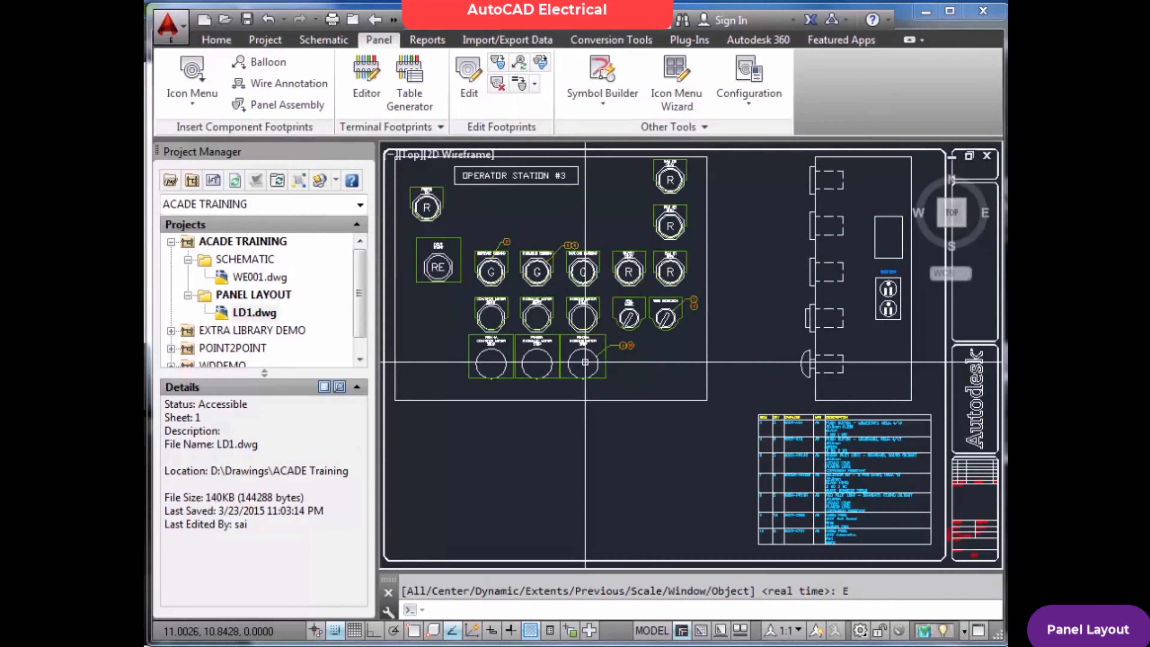
key("Escape")
key("ctrl+s")
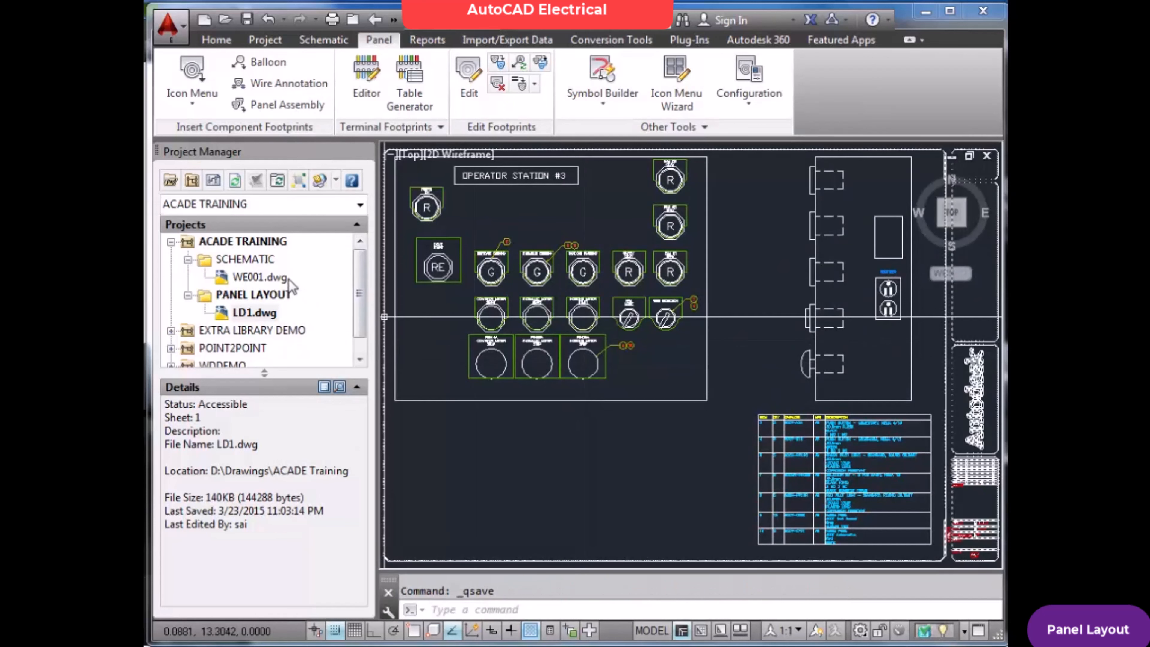
Open the WE001 schematic drawing from the ACADE TRAINING project
double_click(272, 276)
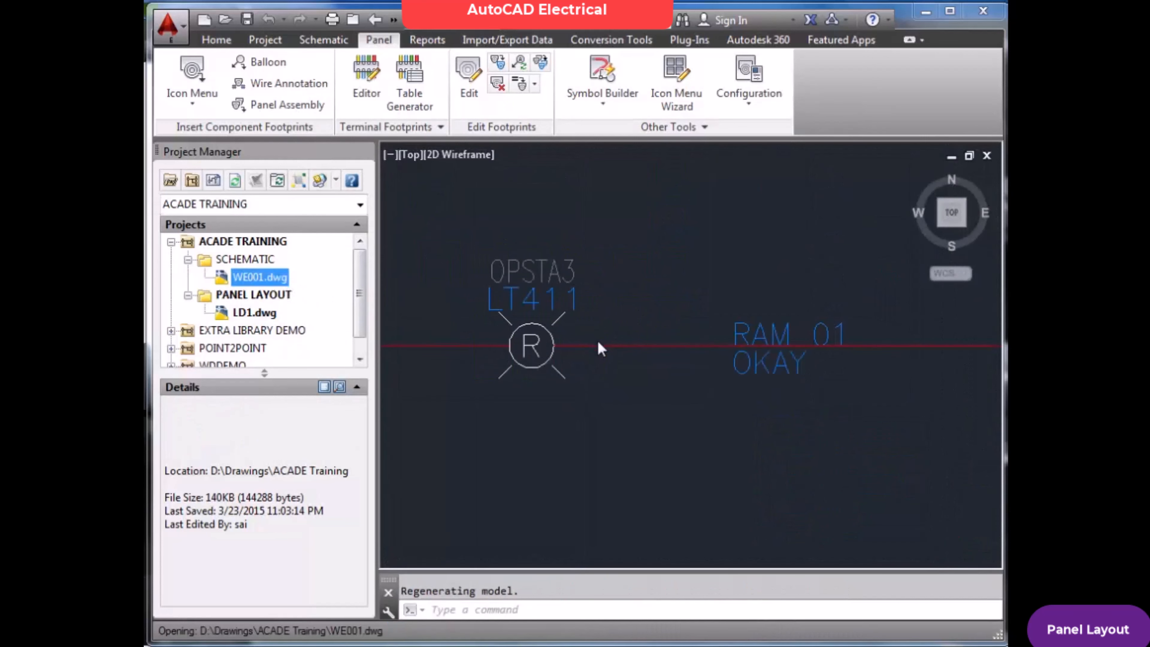
scroll(639, 333, "down", 8)
scroll(681, 340, "down", 2)
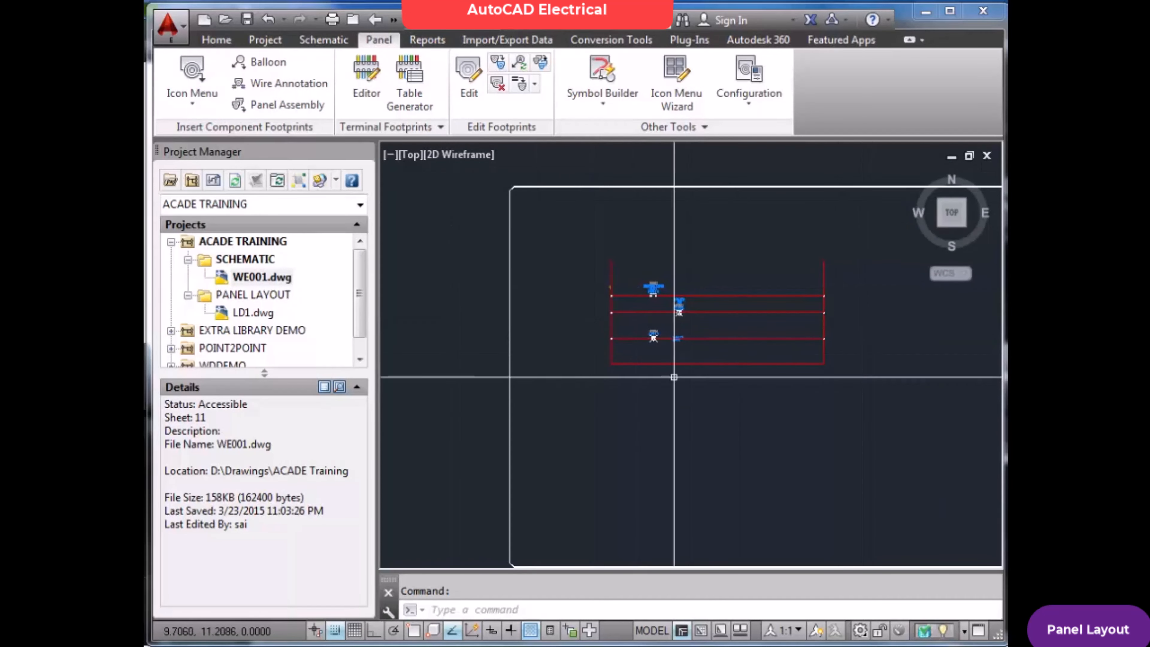
Insert a normally open push button symbol at (13.5, 13.5) on the same rung as pilot light LT411
left_click(335, 41)
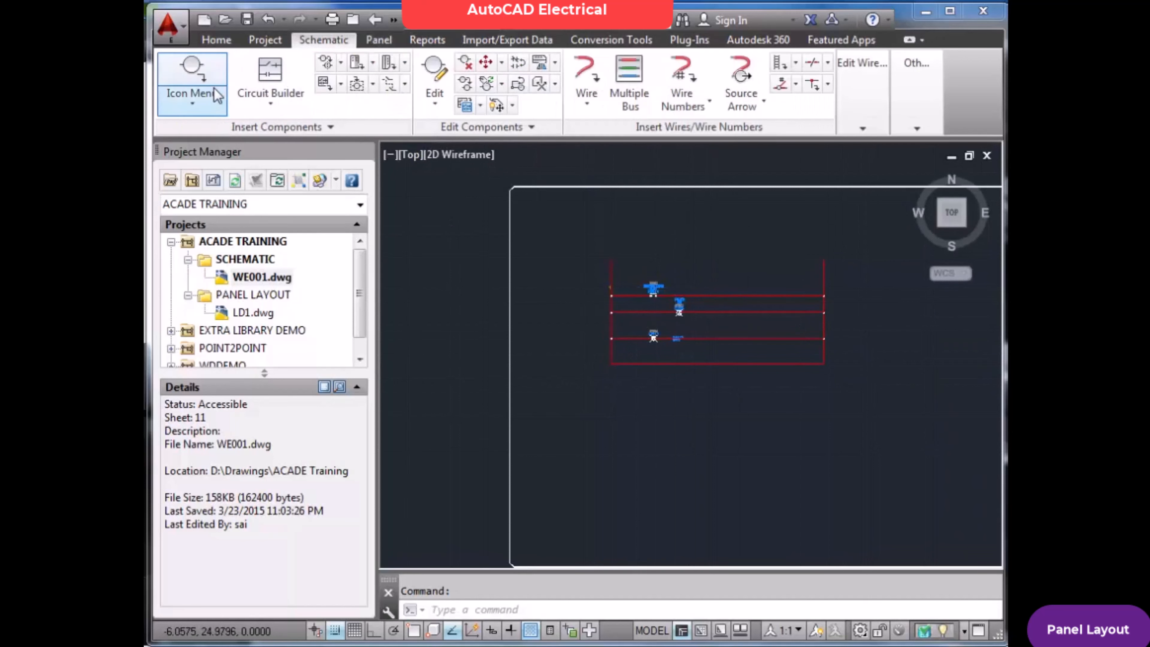
left_click(228, 102)
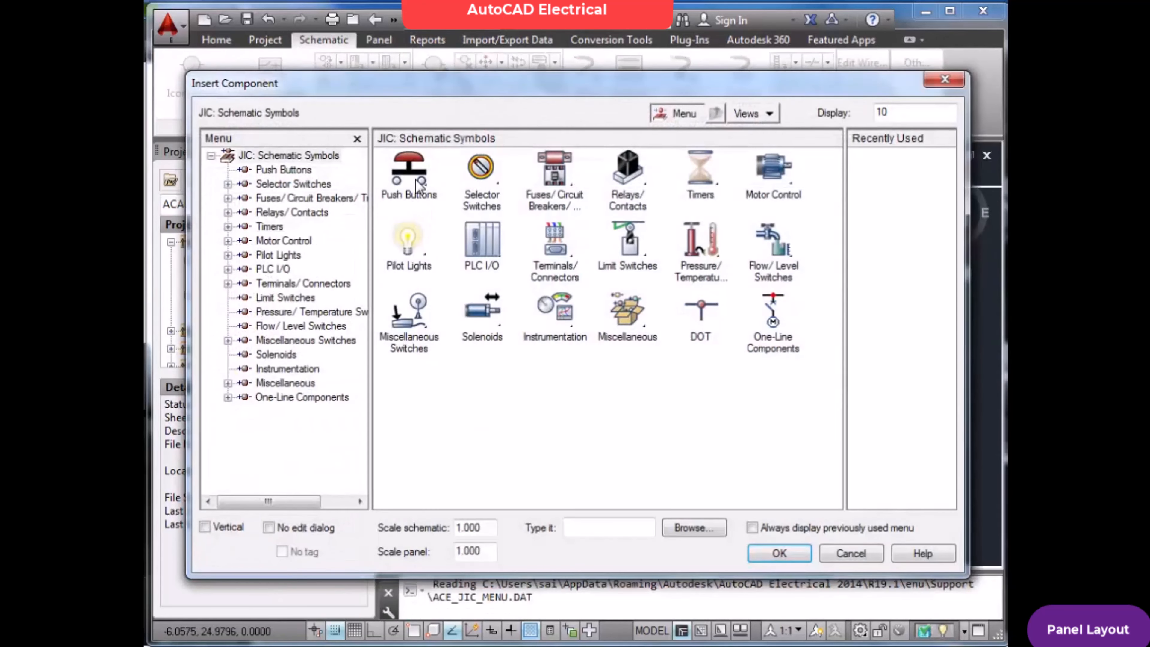
left_click(403, 181)
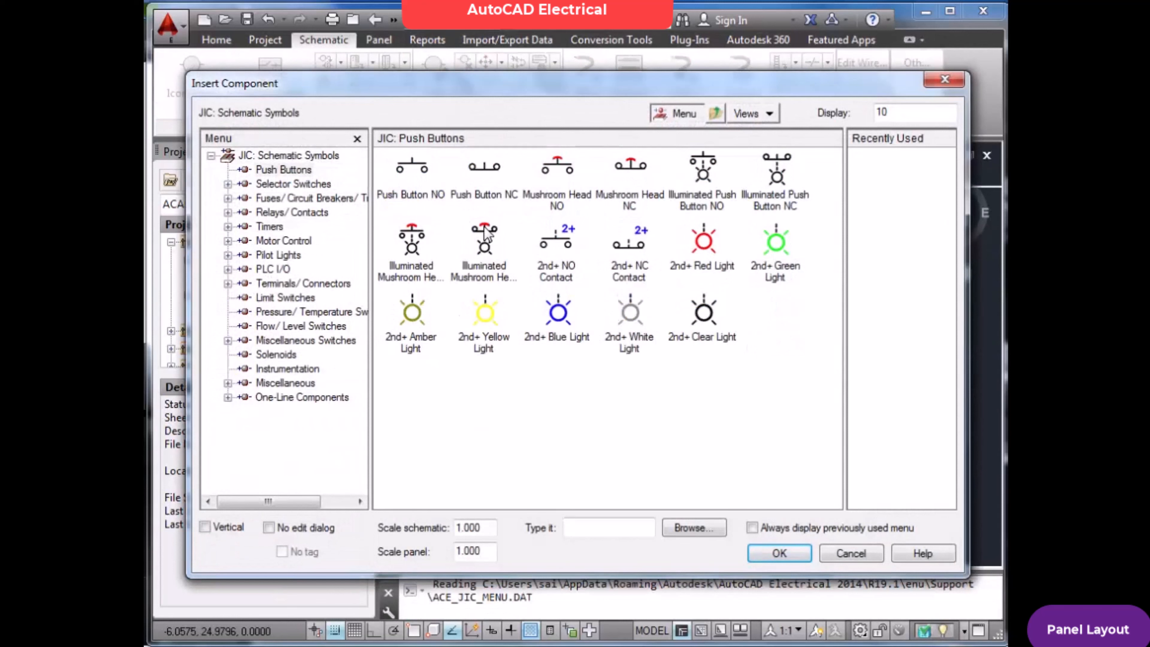
left_click(417, 174)
scroll(764, 355, "up", 4)
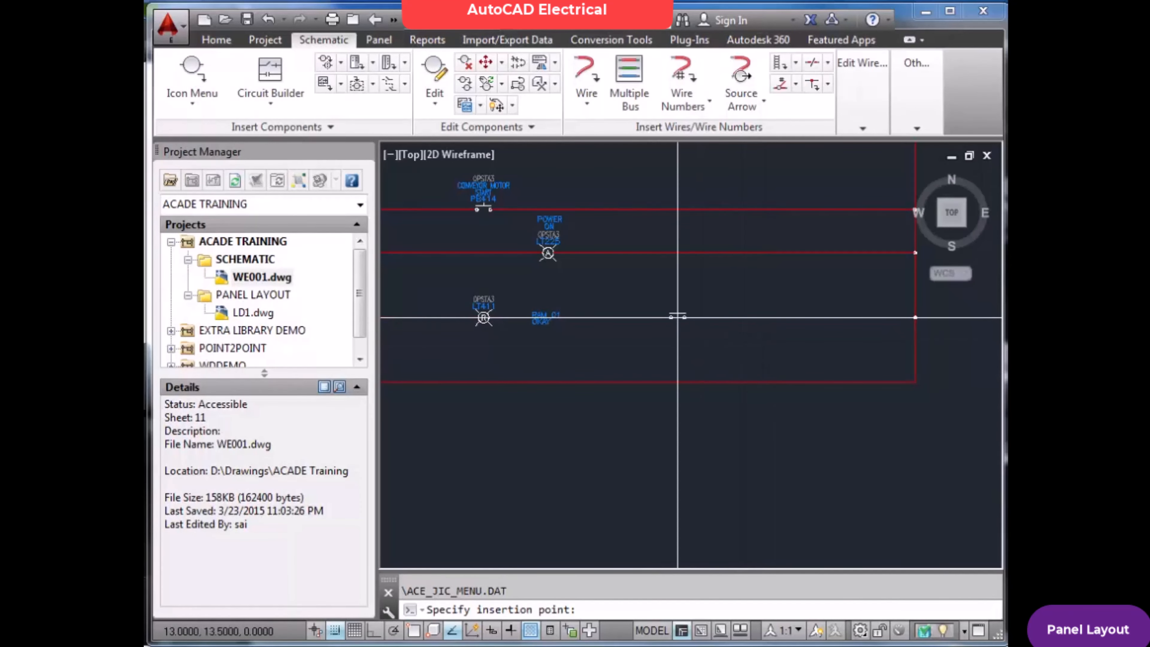
left_click(699, 316)
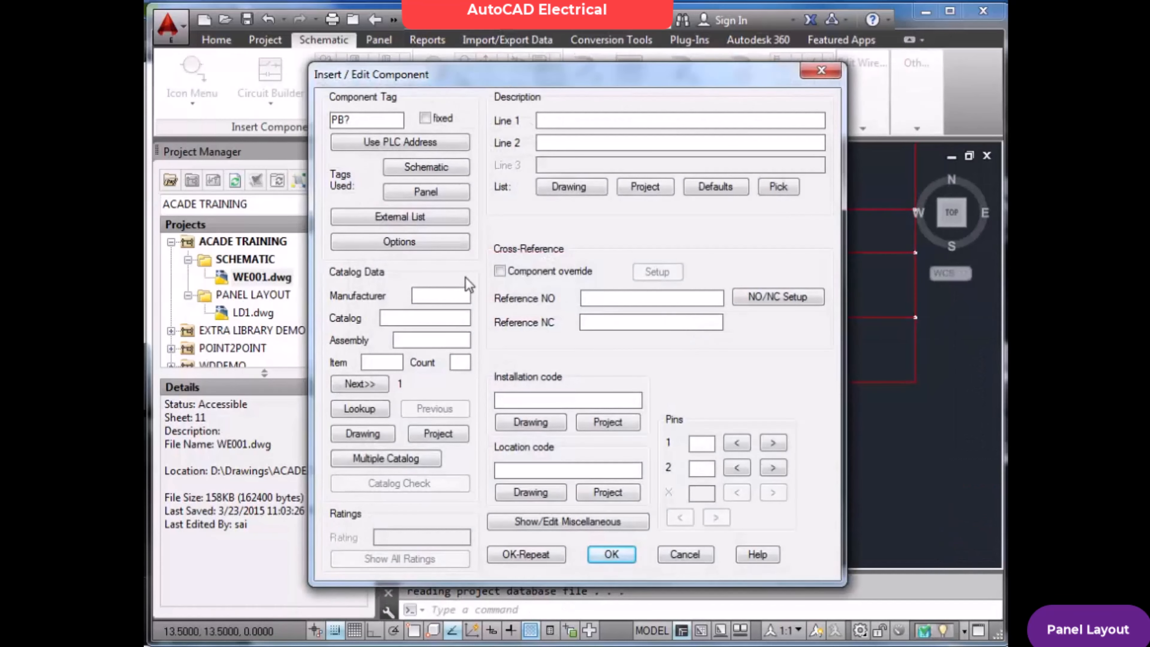
Fill the new push button's data from the DRIVE START entry in the panel tag list and accept the component
left_click(453, 195)
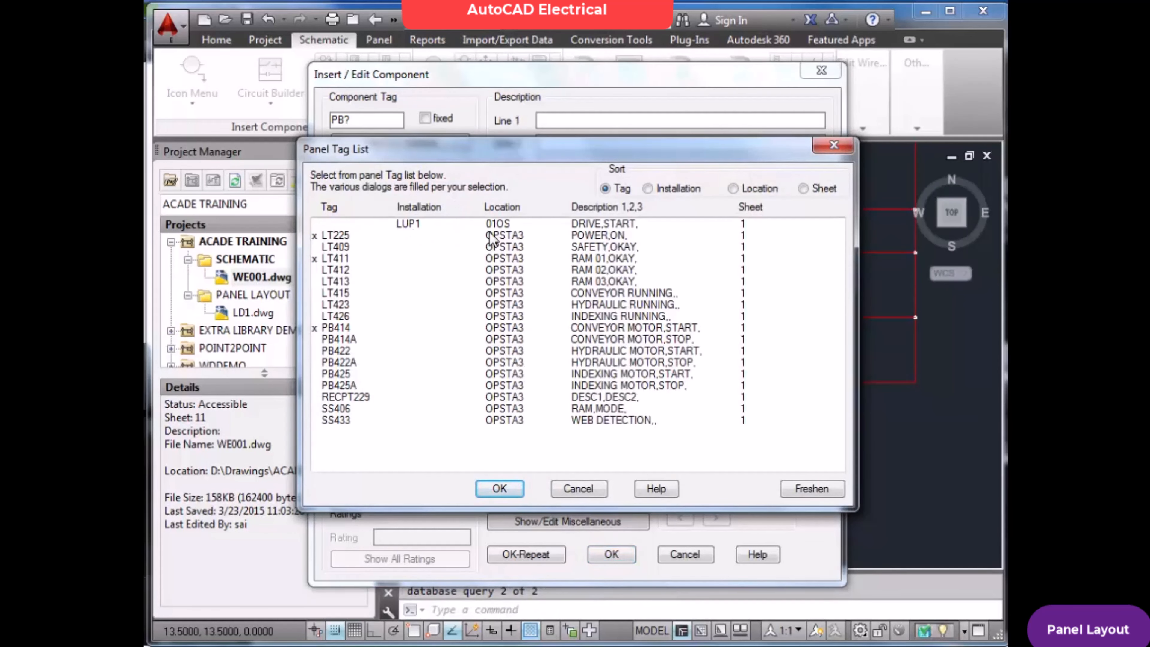
left_click(507, 224)
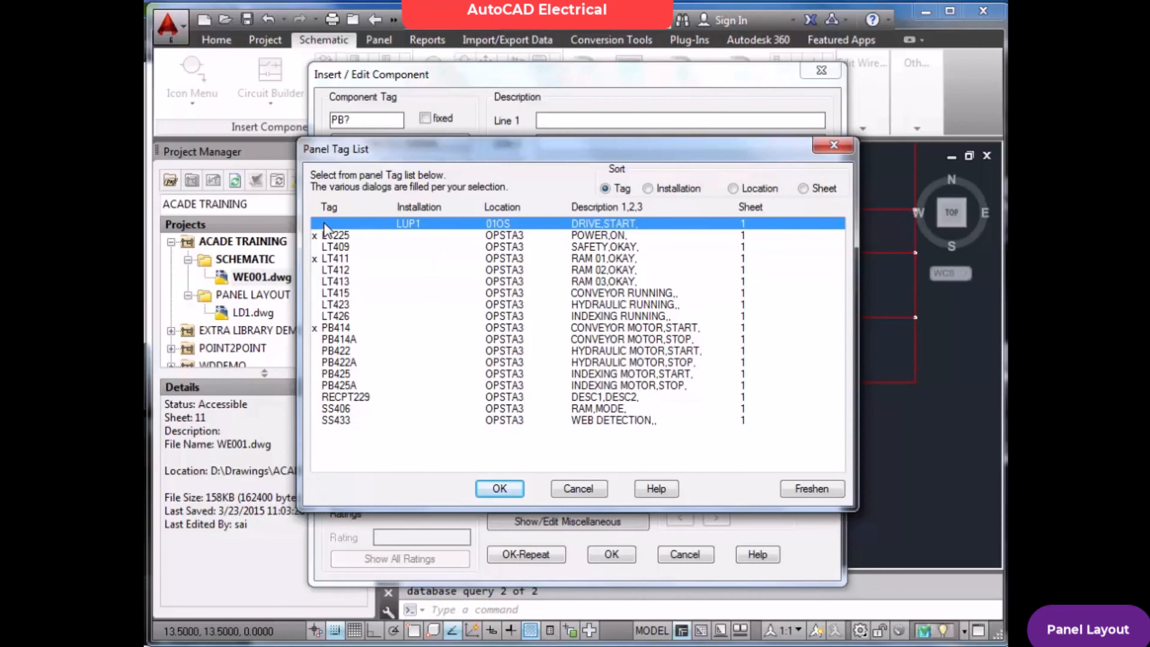
left_click(505, 490)
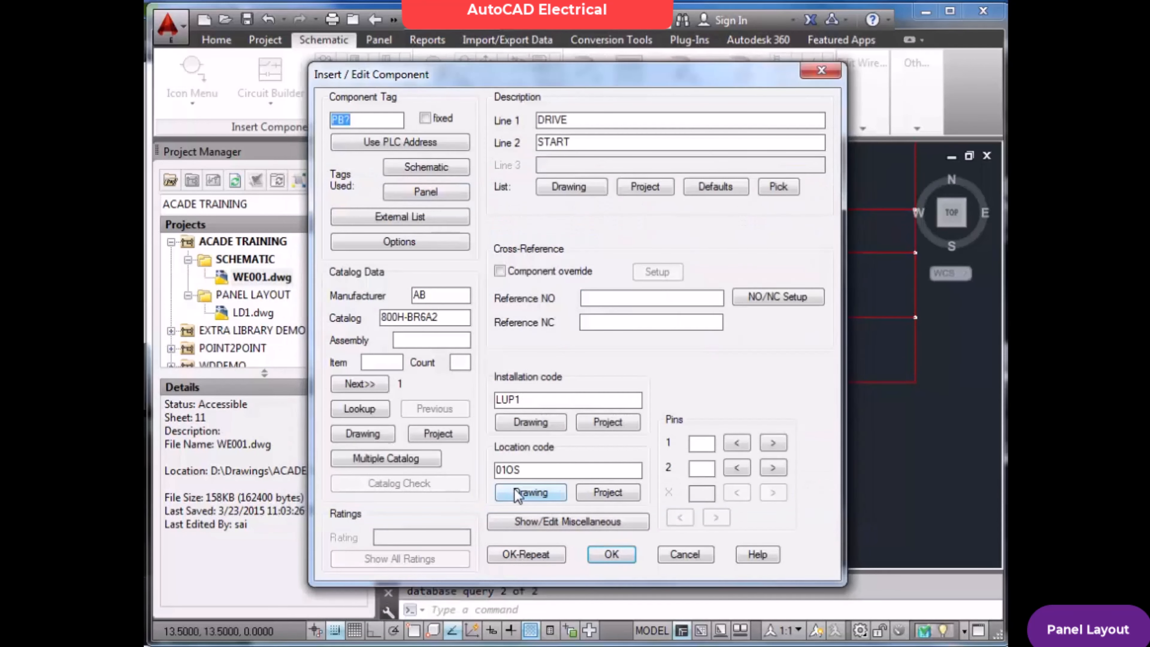
left_click(611, 555)
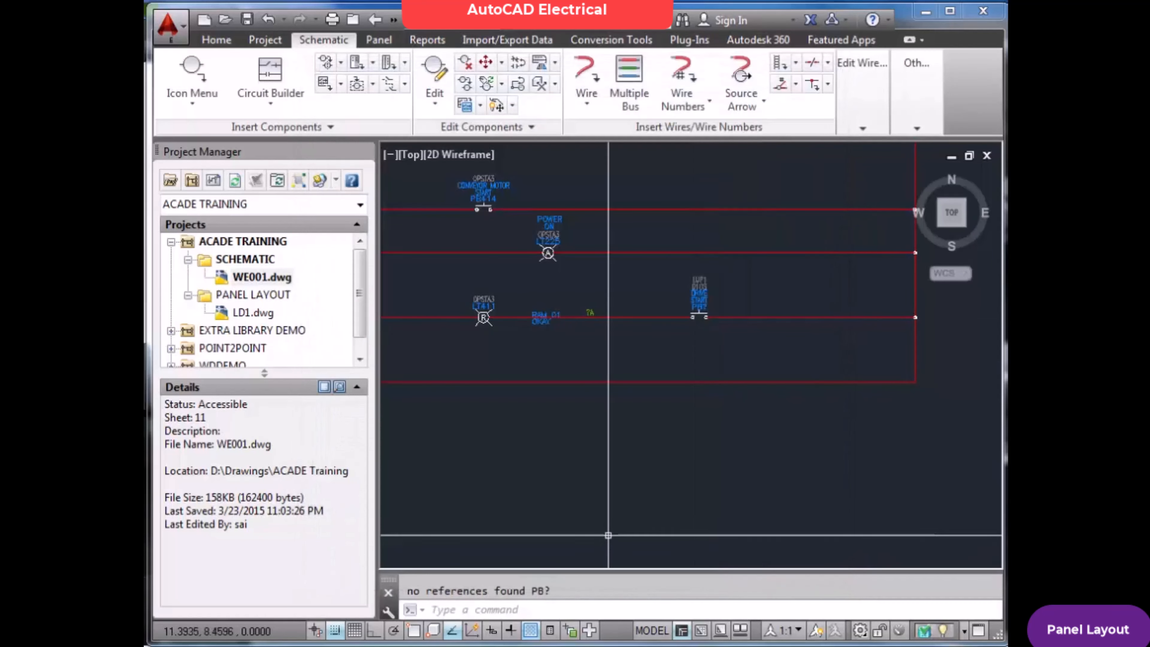
scroll(708, 297, "up", 5)
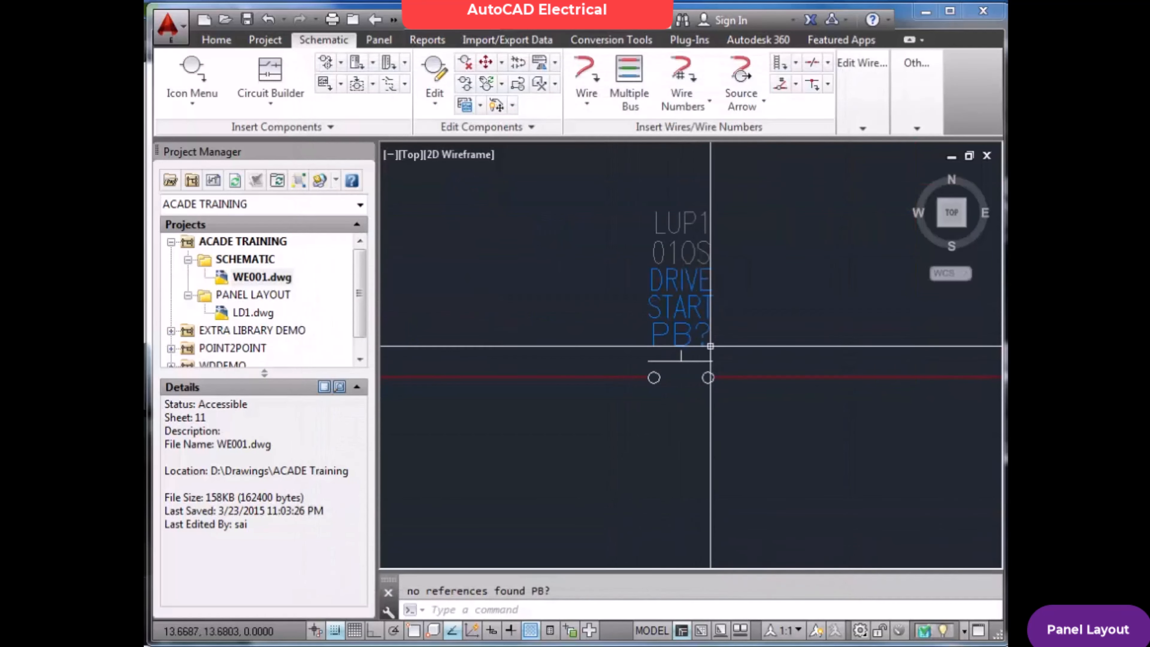
Open the LD1 panel layout drawing from the ACADE TRAINING project
double_click(252, 313)
left_click(568, 372)
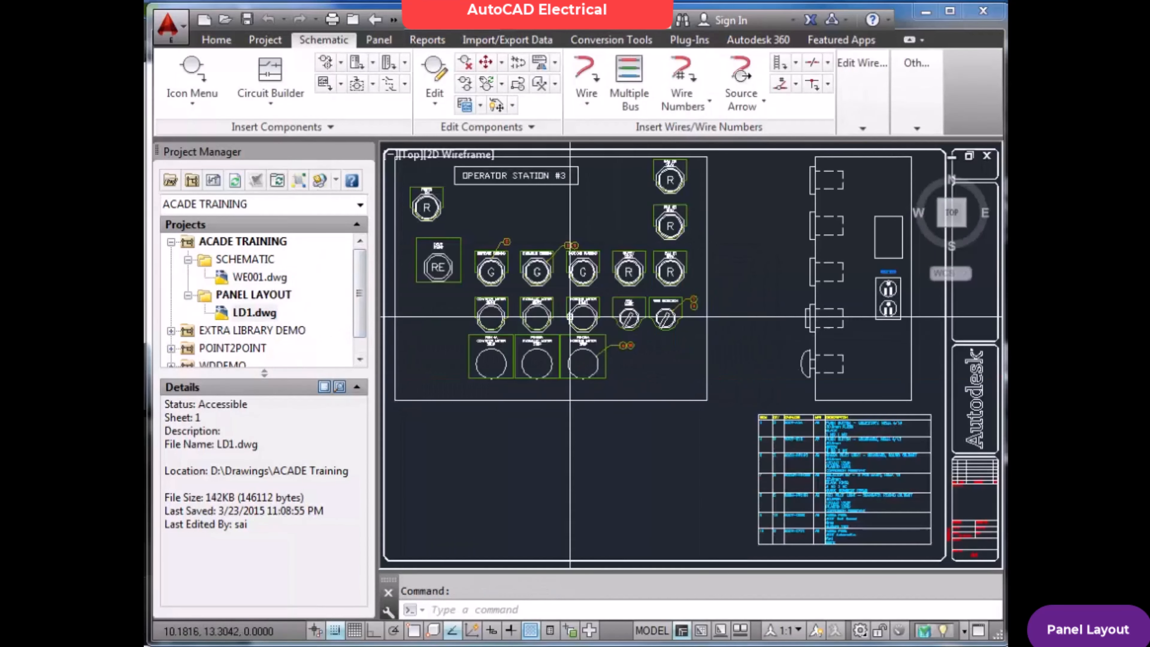
scroll(429, 248, "up", 5)
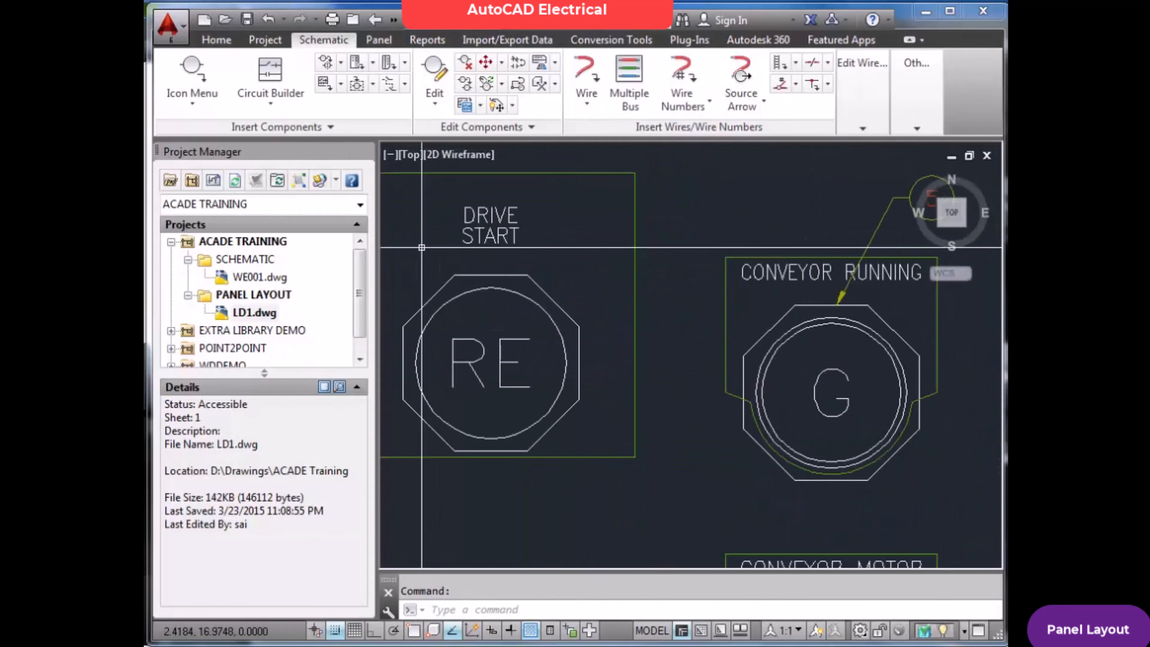
Turn snap off and inspect the component data of the DRIVE START push button footprint, leaving the data unchanged
left_click(378, 40)
left_click(469, 76)
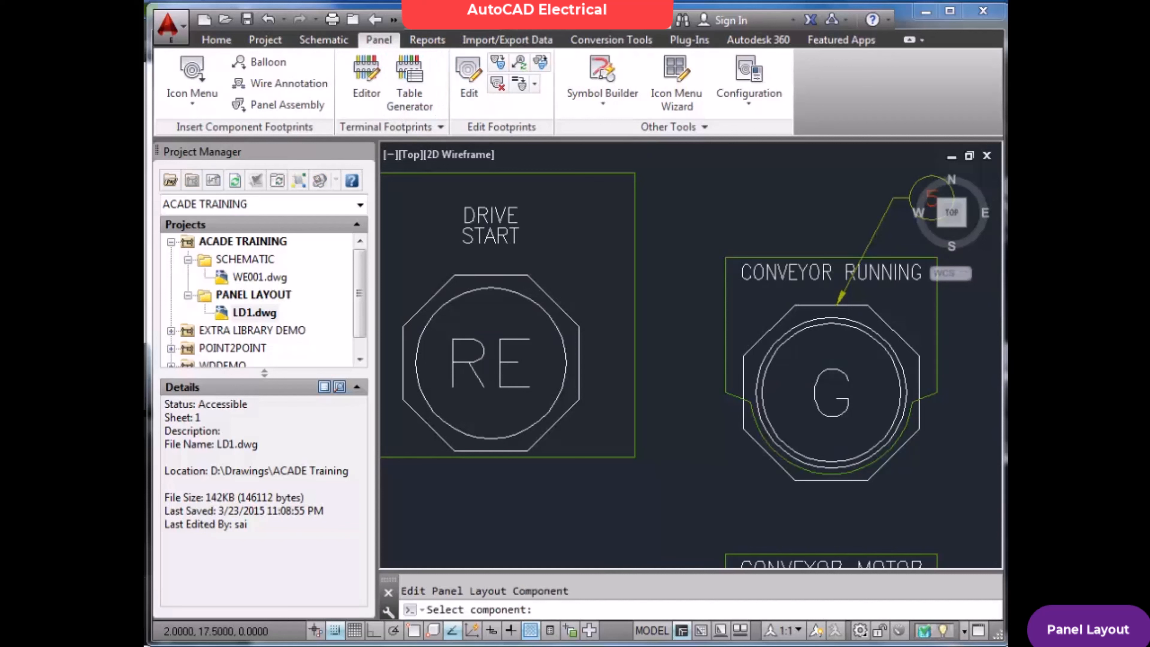
left_click(491, 185)
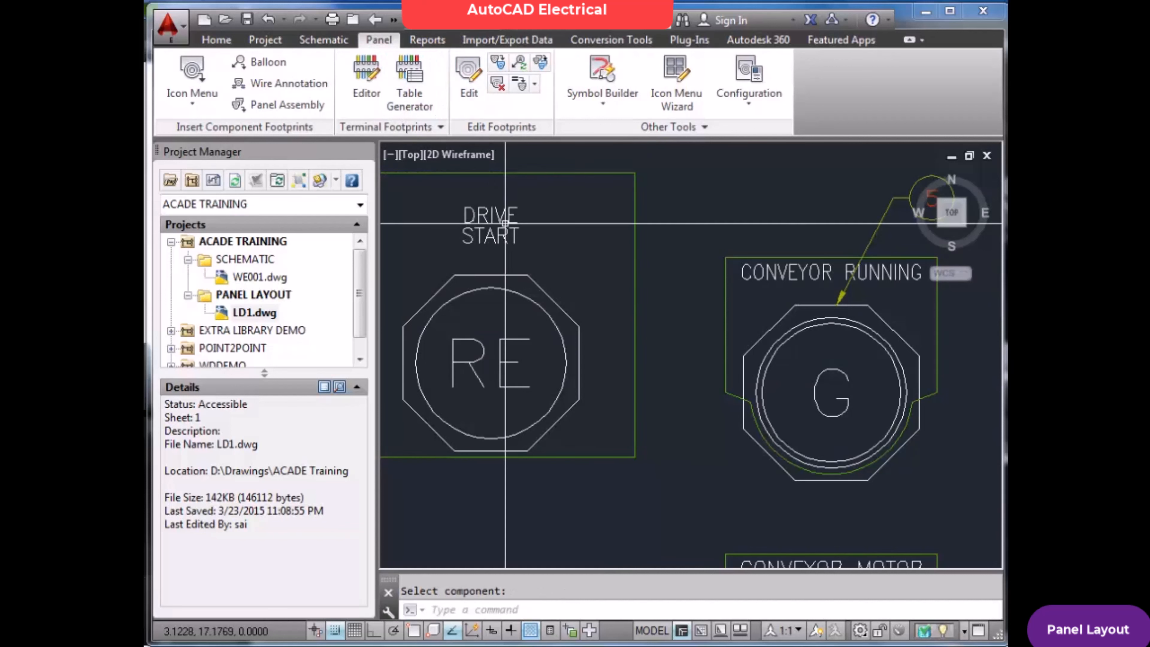
key("Return")
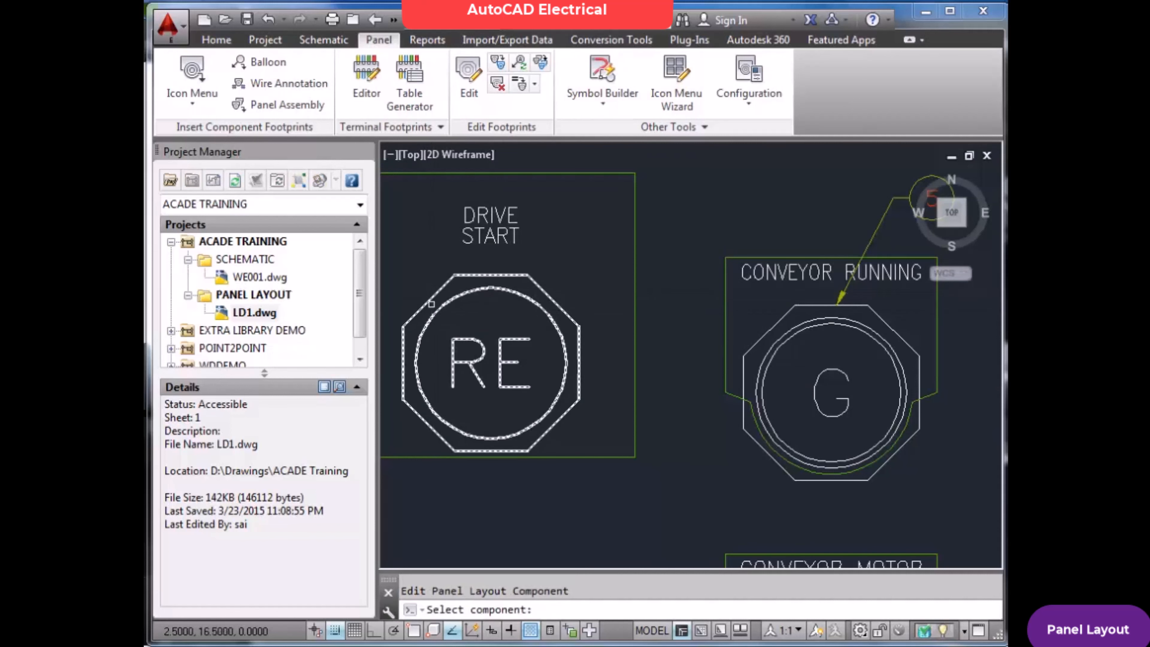
left_click(336, 631)
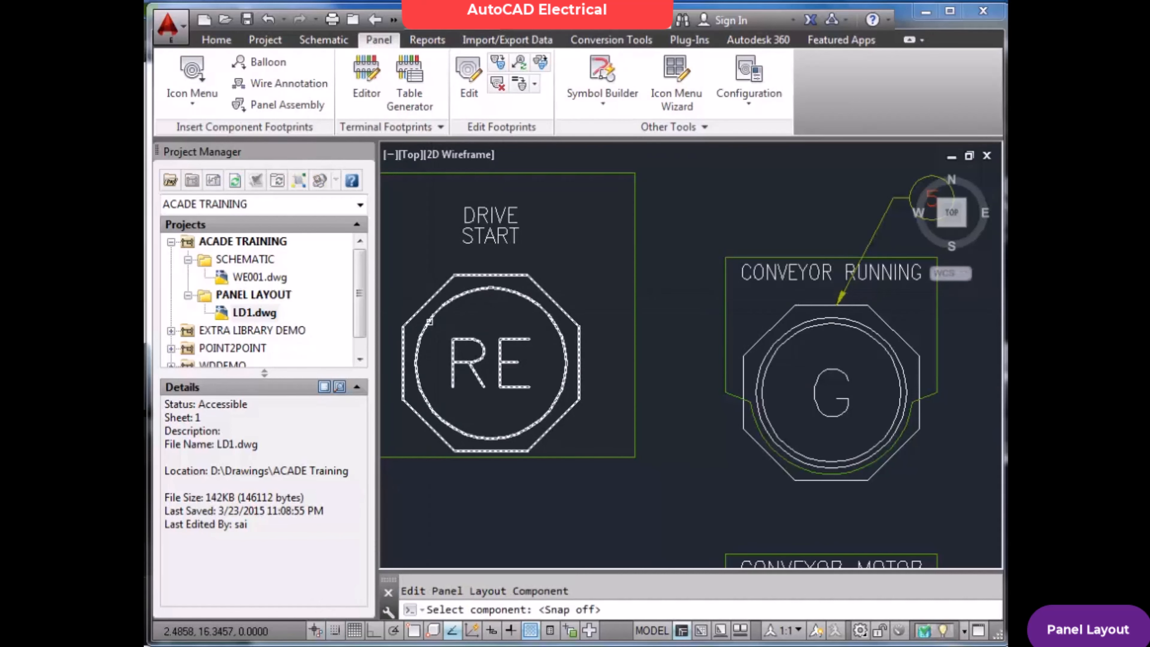
left_click(437, 326)
left_click(560, 162)
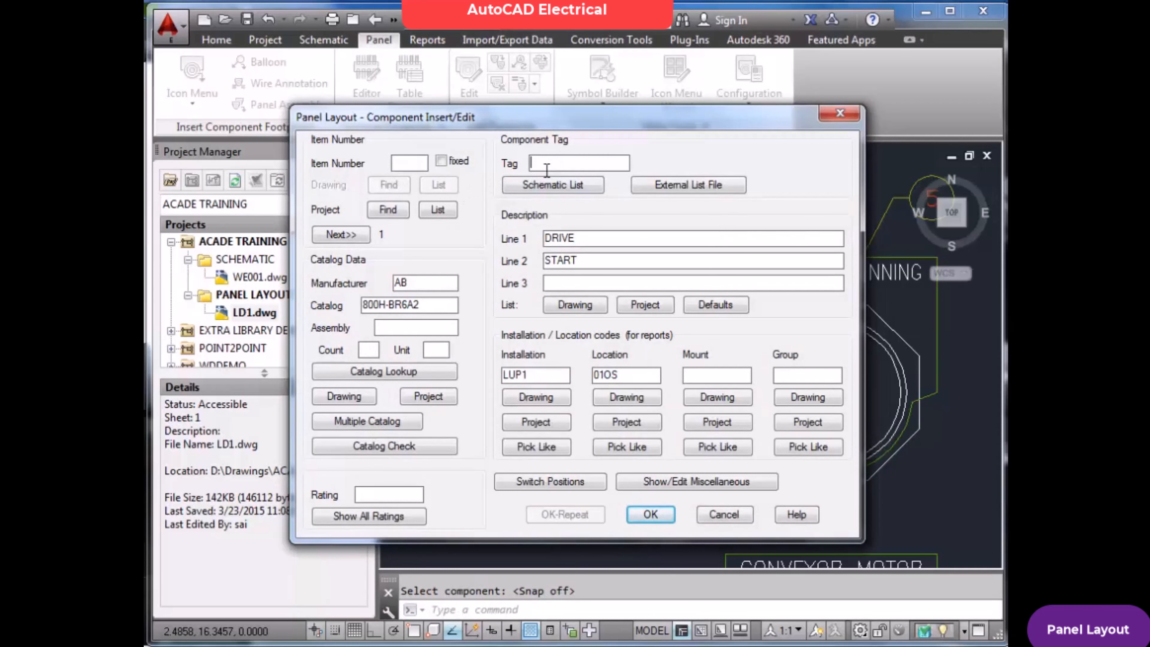
double_click(719, 518)
key("Escape")
Open the WE001 schematic drawing again and zoom to its extents
double_click(259, 277)
scroll(624, 355, "down", 2)
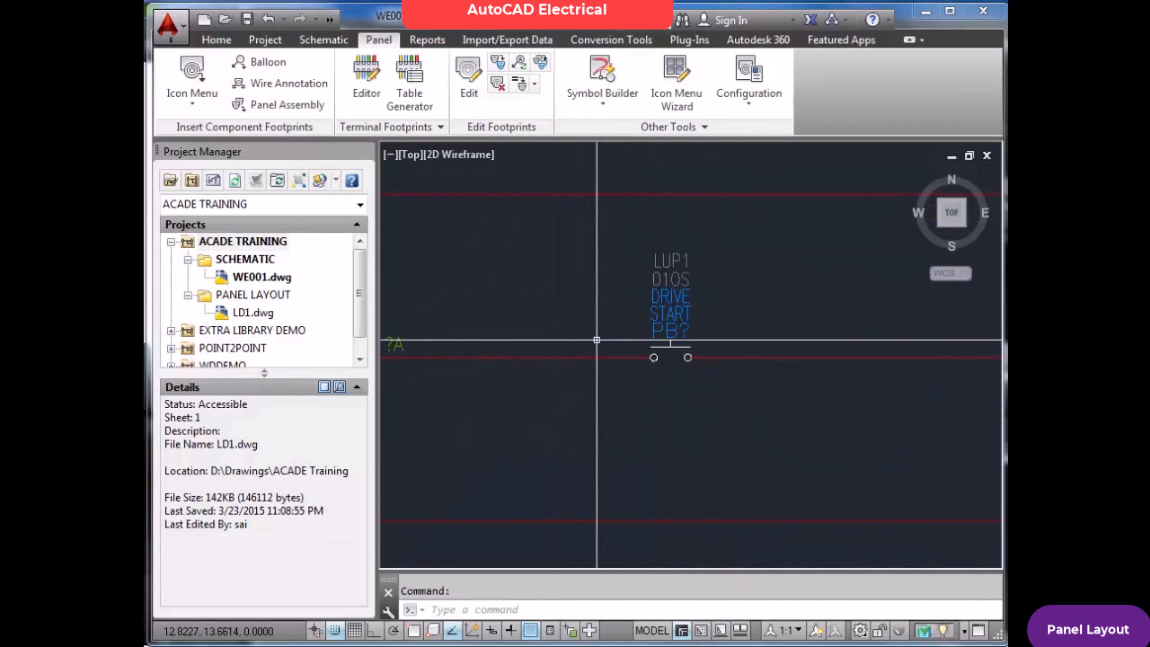
key("Escape")
type("z")
key("Return")
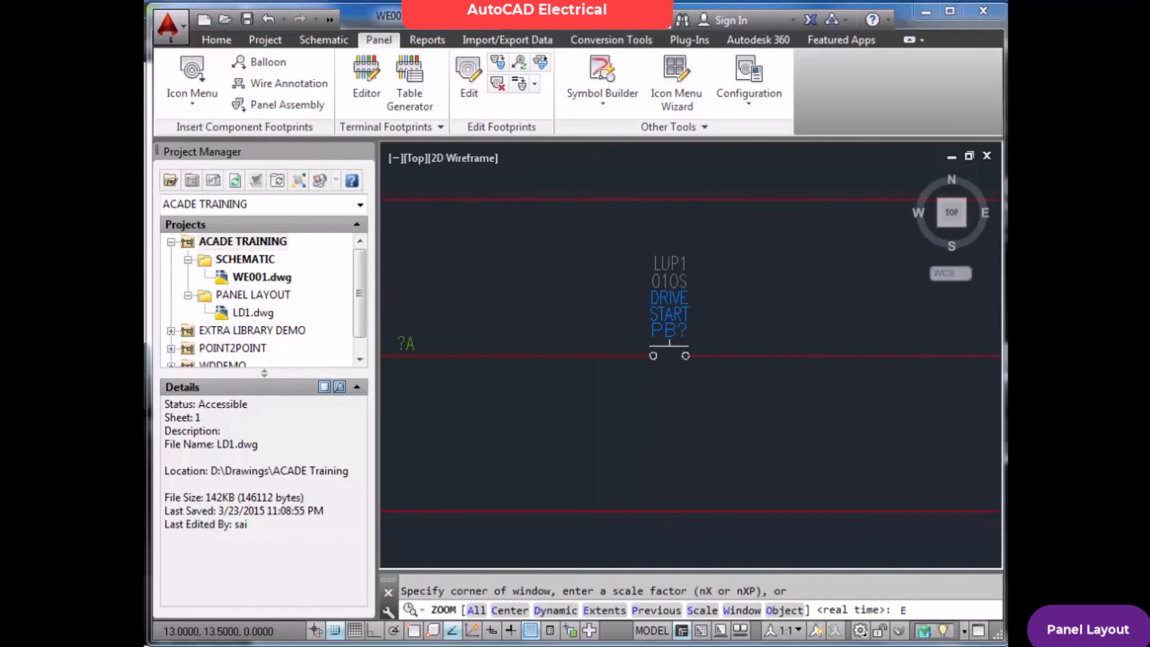
type("E")
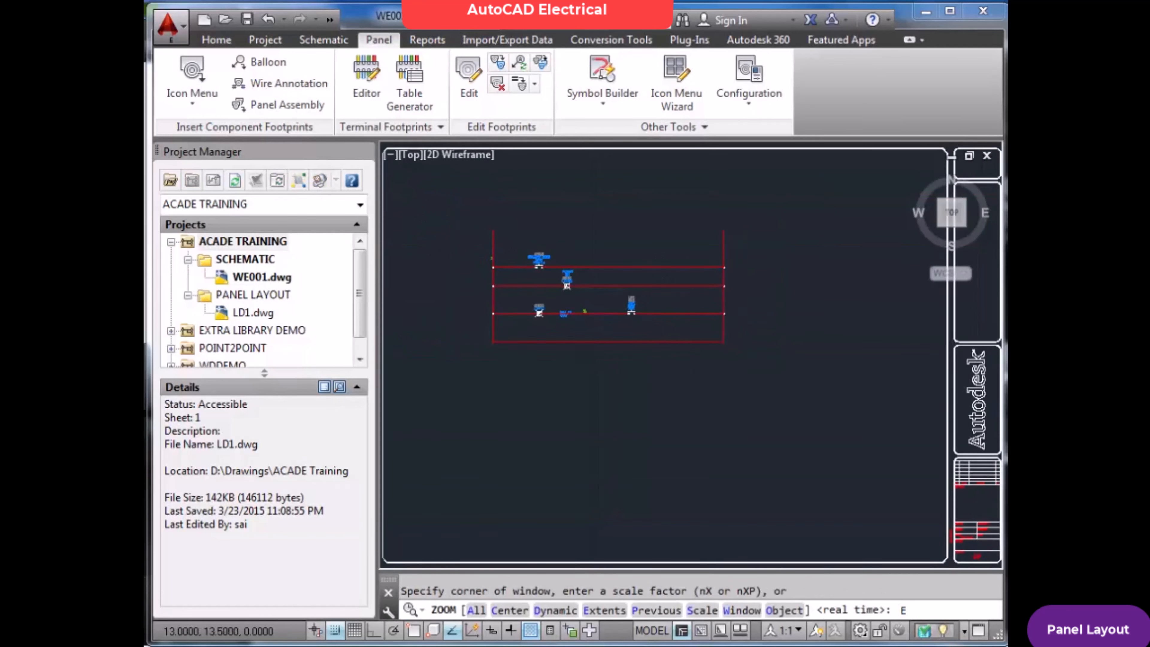
key("Return")
Delete the pilot light component LT411 from the WE001 schematic
scroll(583, 328, "up", 10)
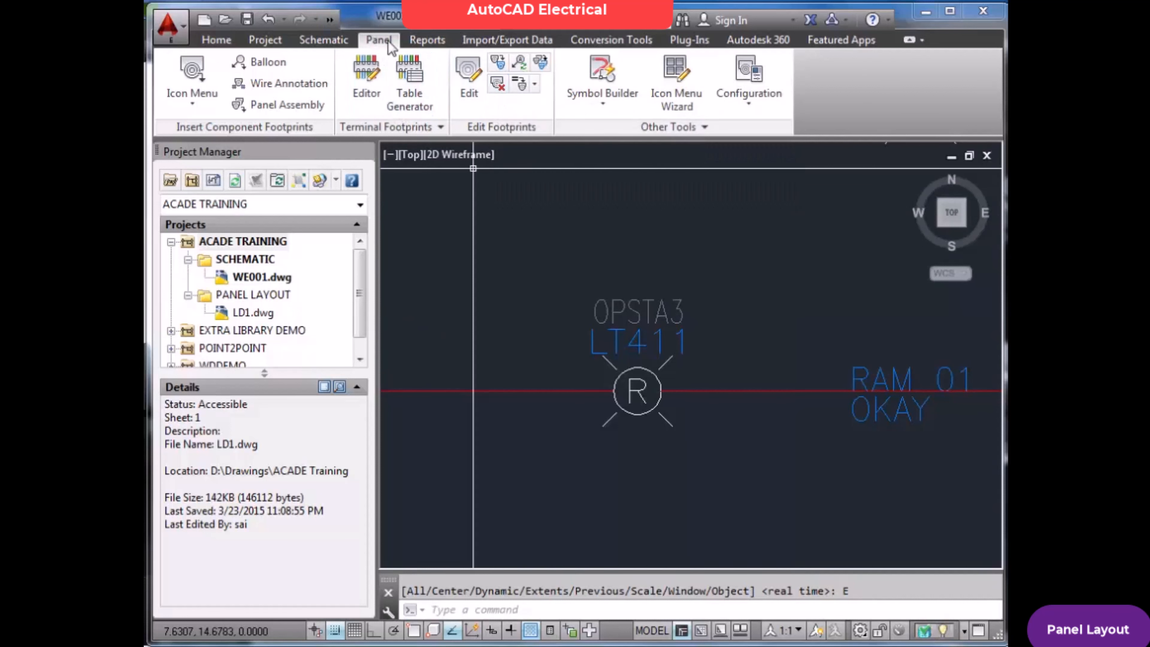
left_click(335, 45)
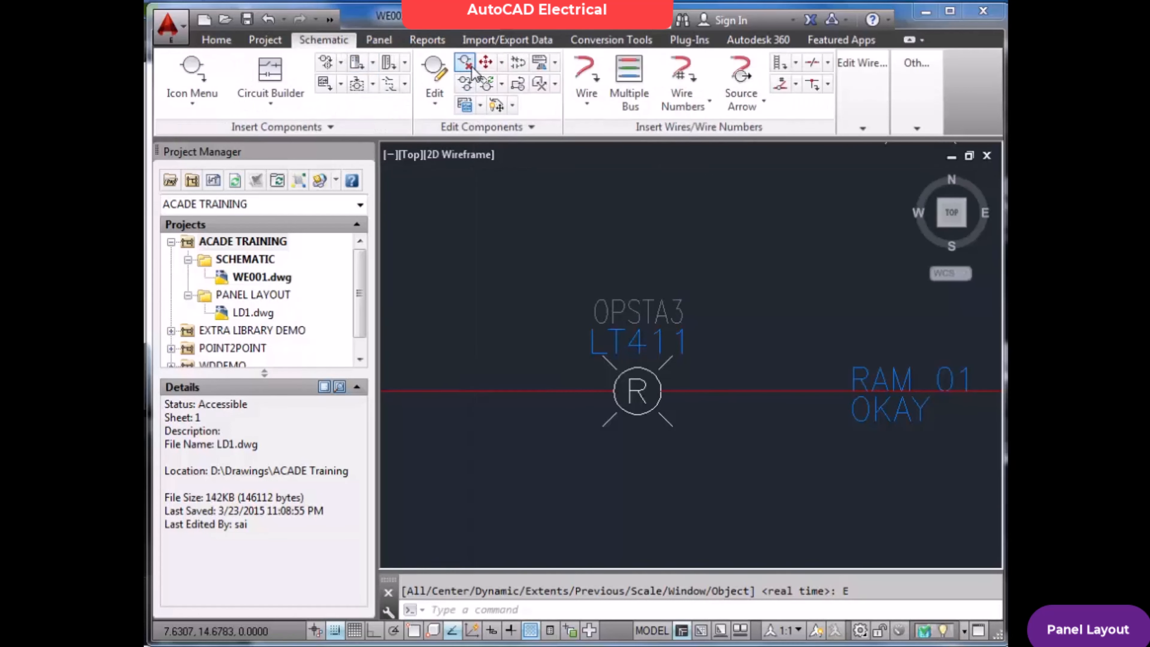
left_click(464, 62)
left_click(683, 294)
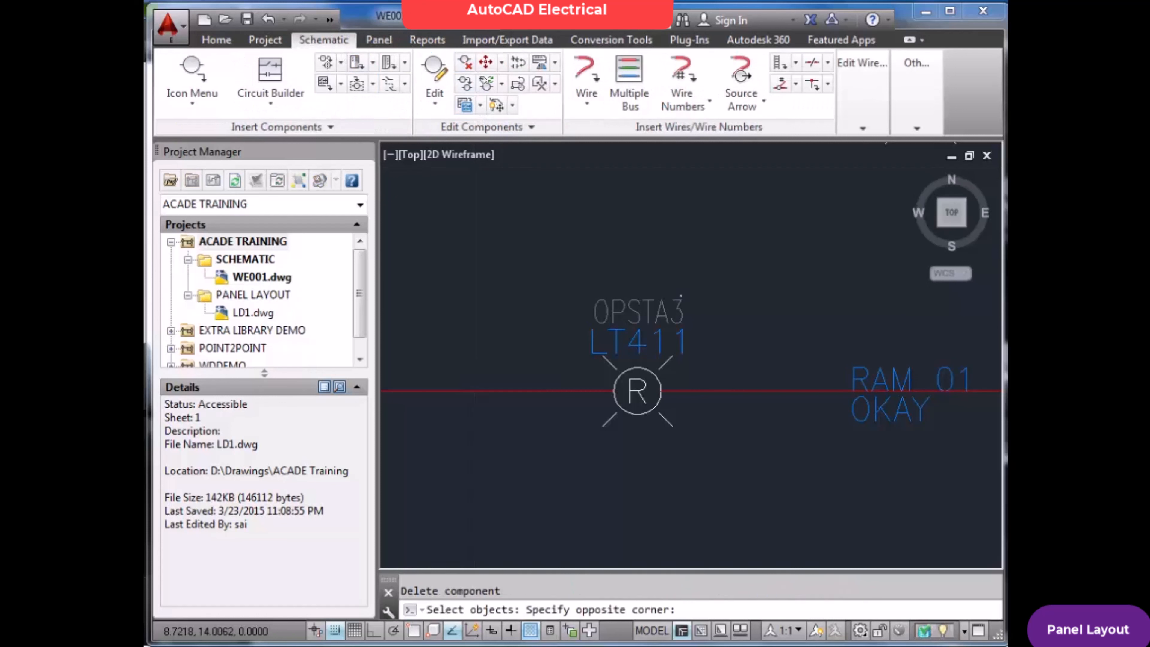
left_click(640, 316)
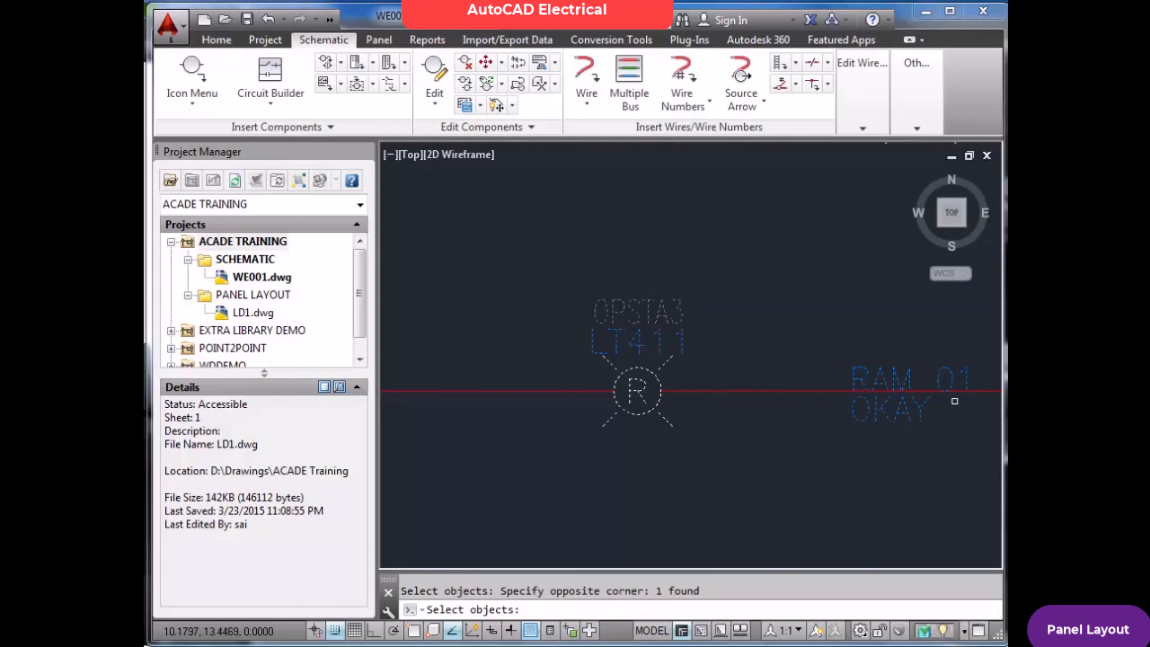
key("Return")
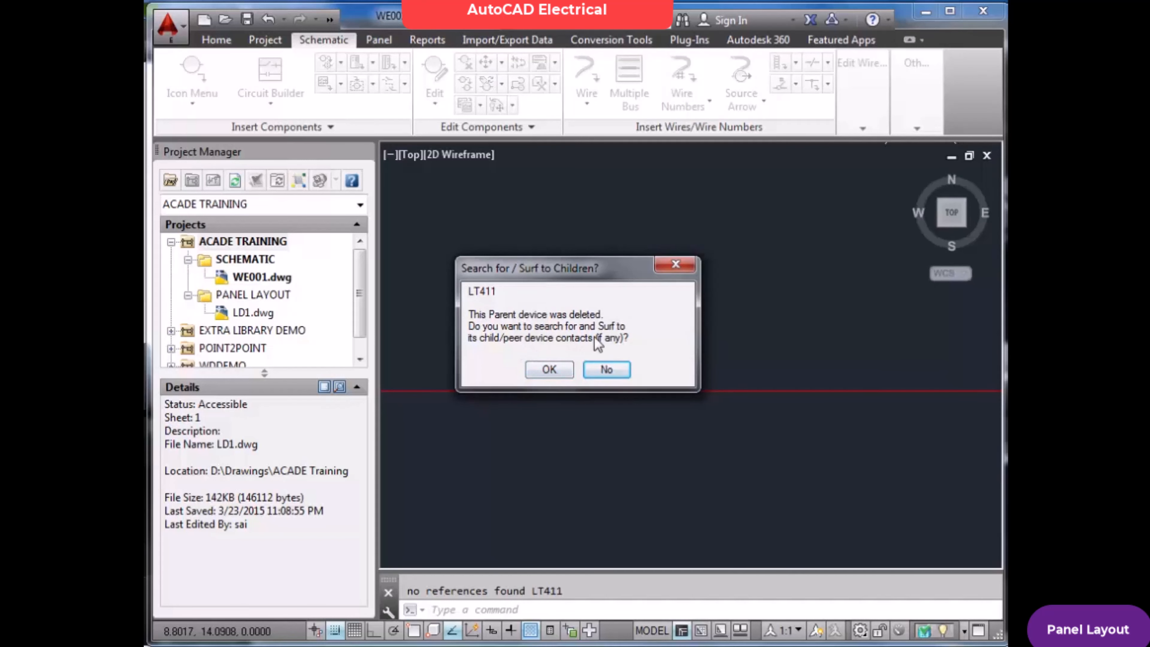
Search for LT411's related devices, saving the drawing when asked, and surf to its 800H-PR16R footprint in LD1
left_click(561, 370)
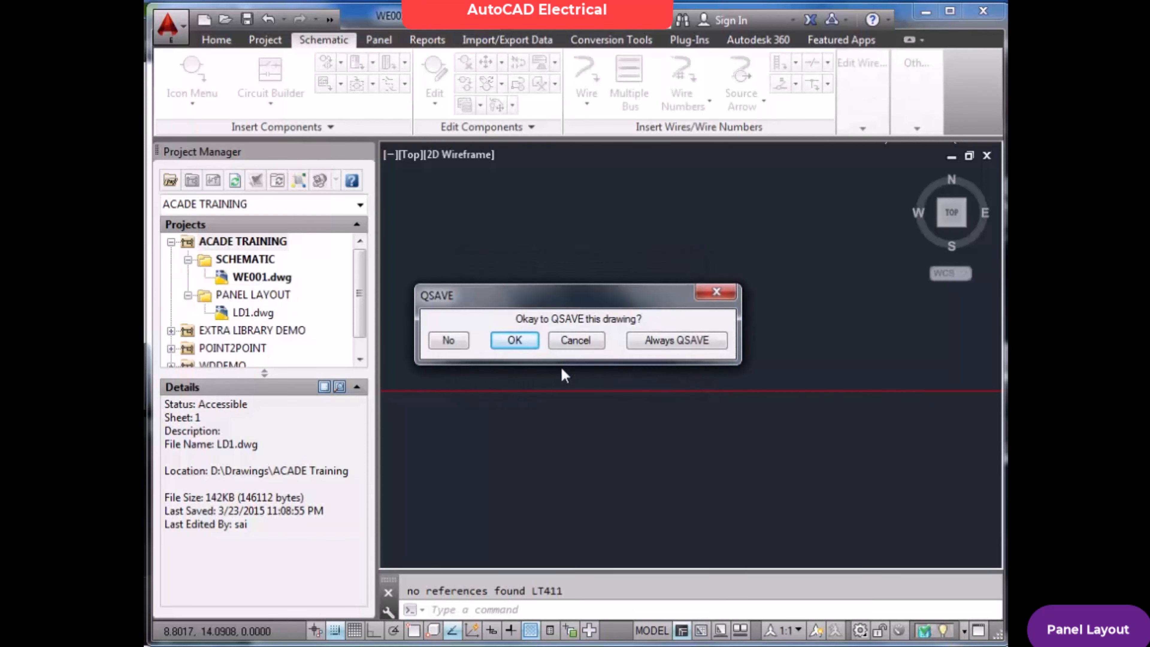
left_click(516, 342)
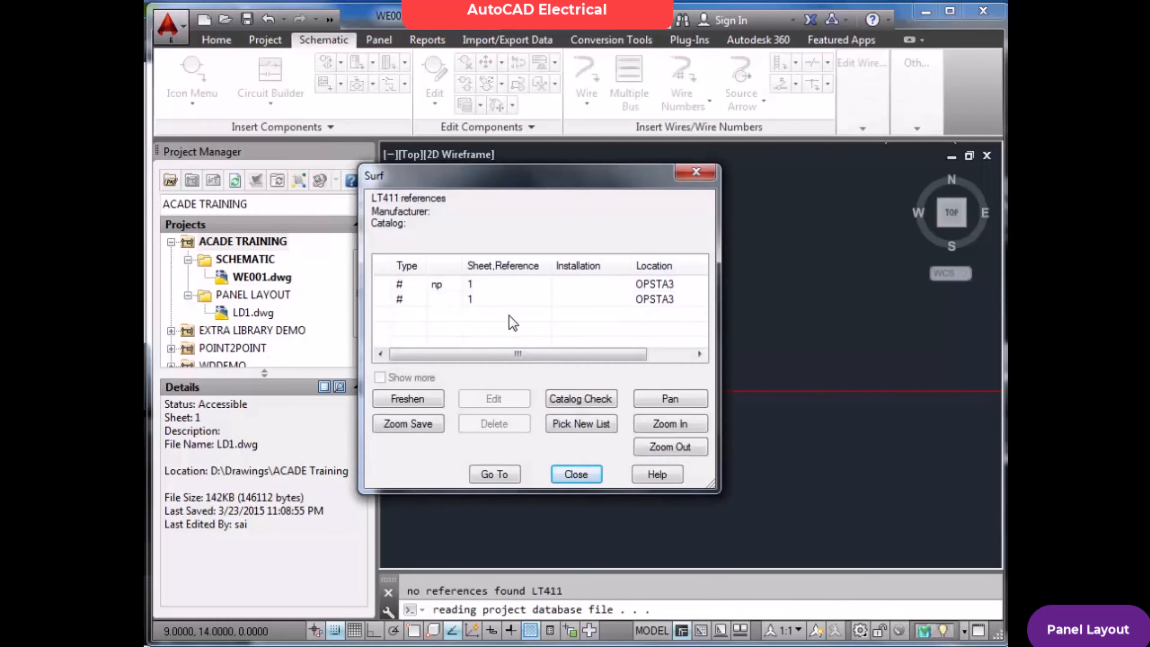
left_click(476, 286)
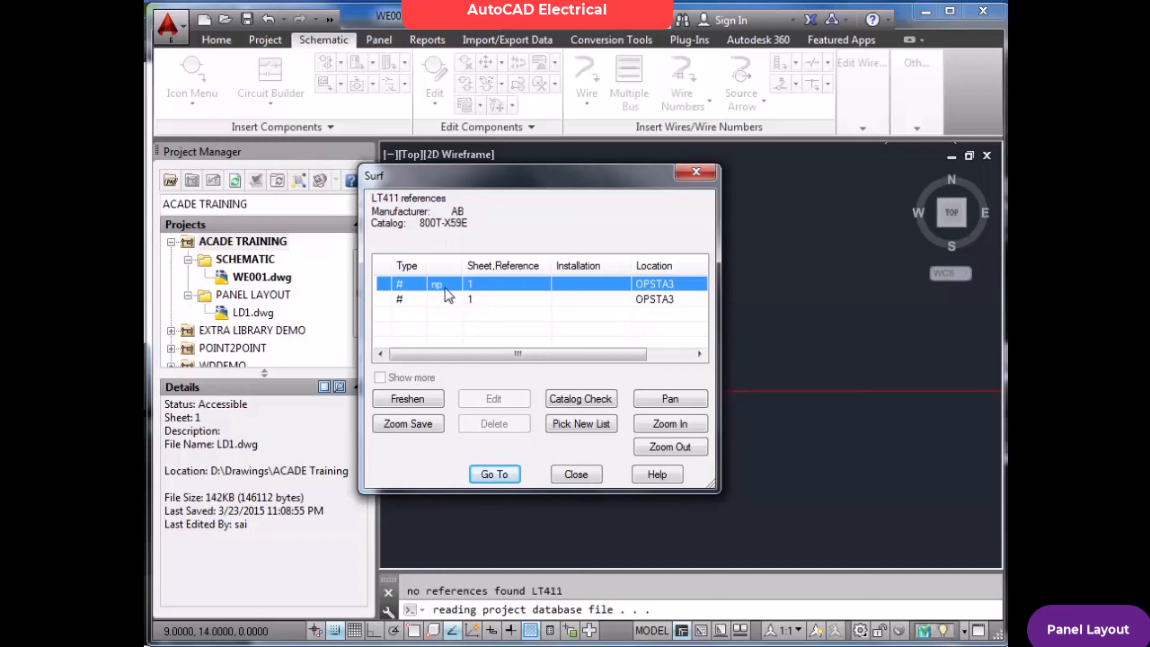
left_click(521, 302)
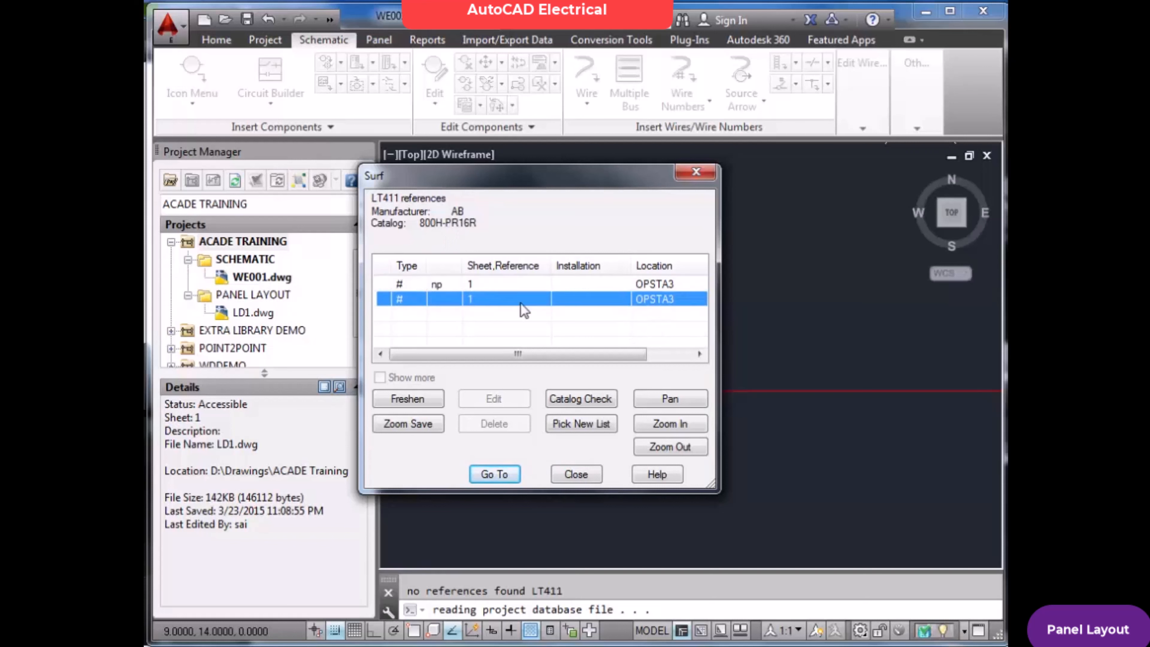
left_click(504, 475)
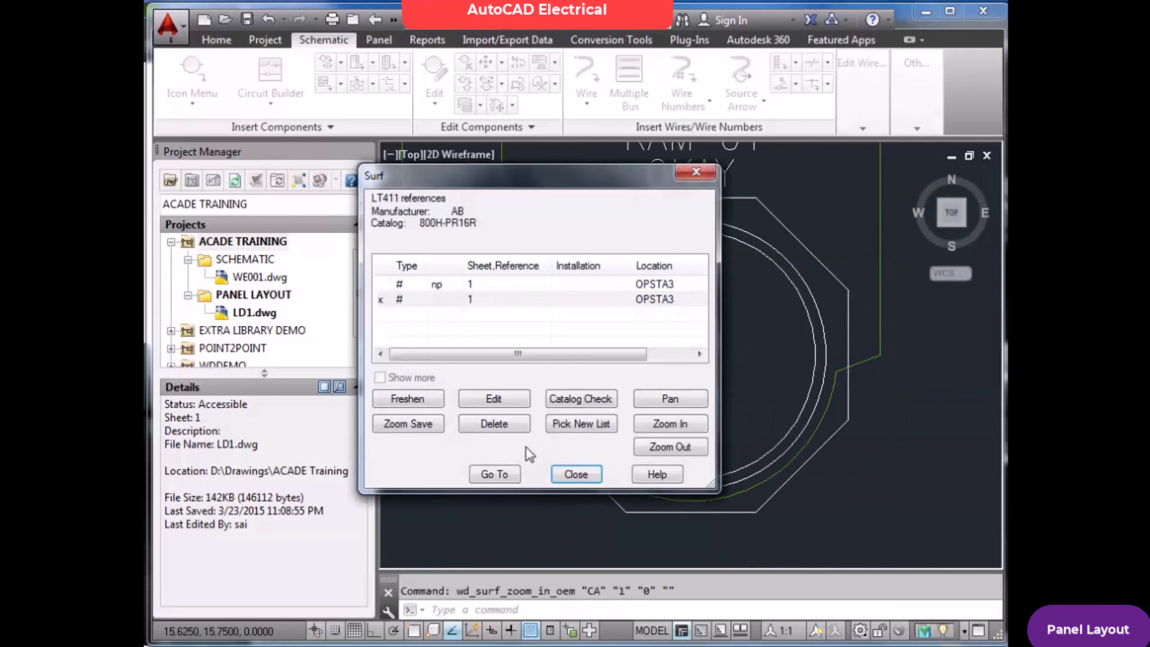
Surf between LT411's nameplate reference and its pilot light footprint reference in the panel layout
left_click_drag(566, 177, 435, 183)
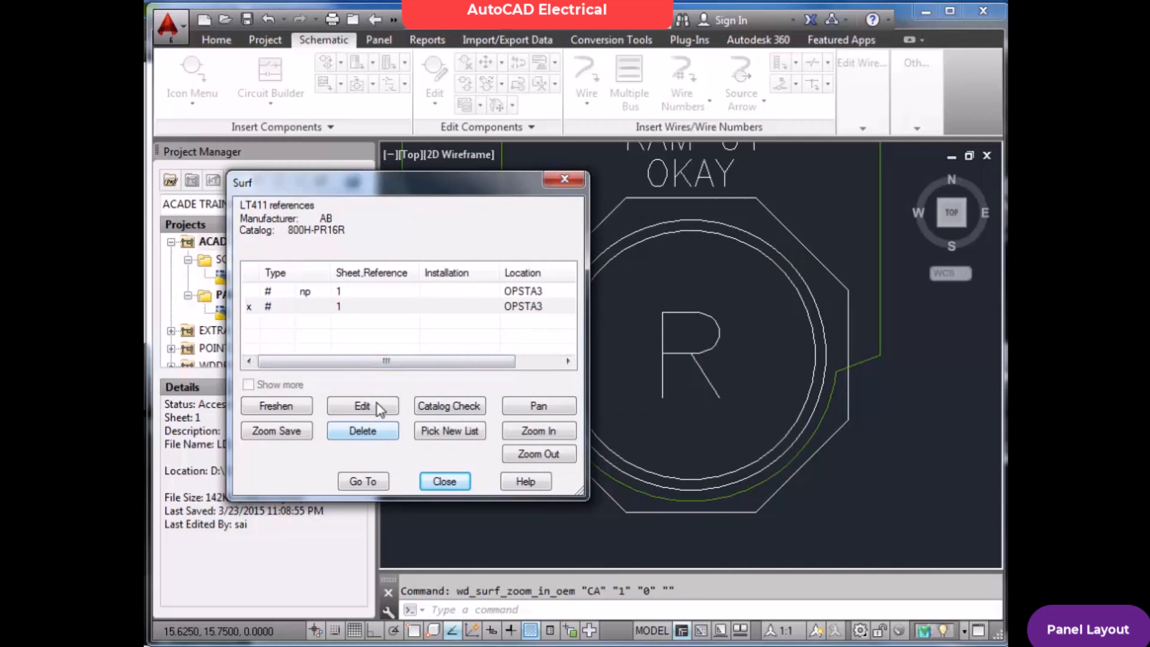
left_click(340, 293)
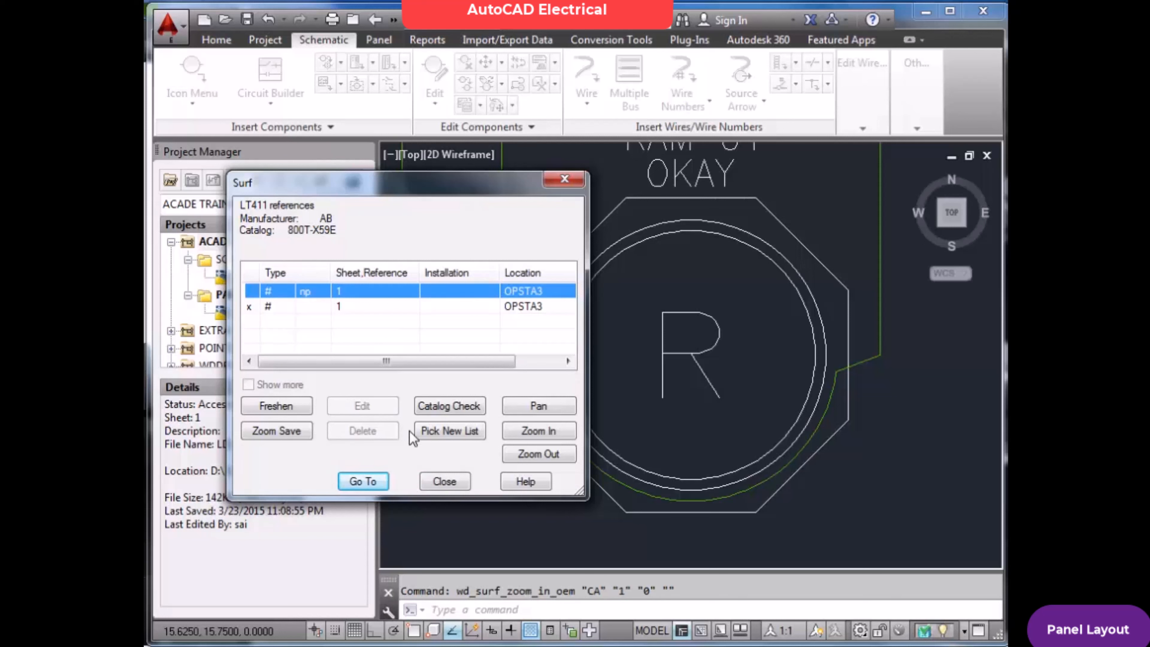
left_click(364, 481)
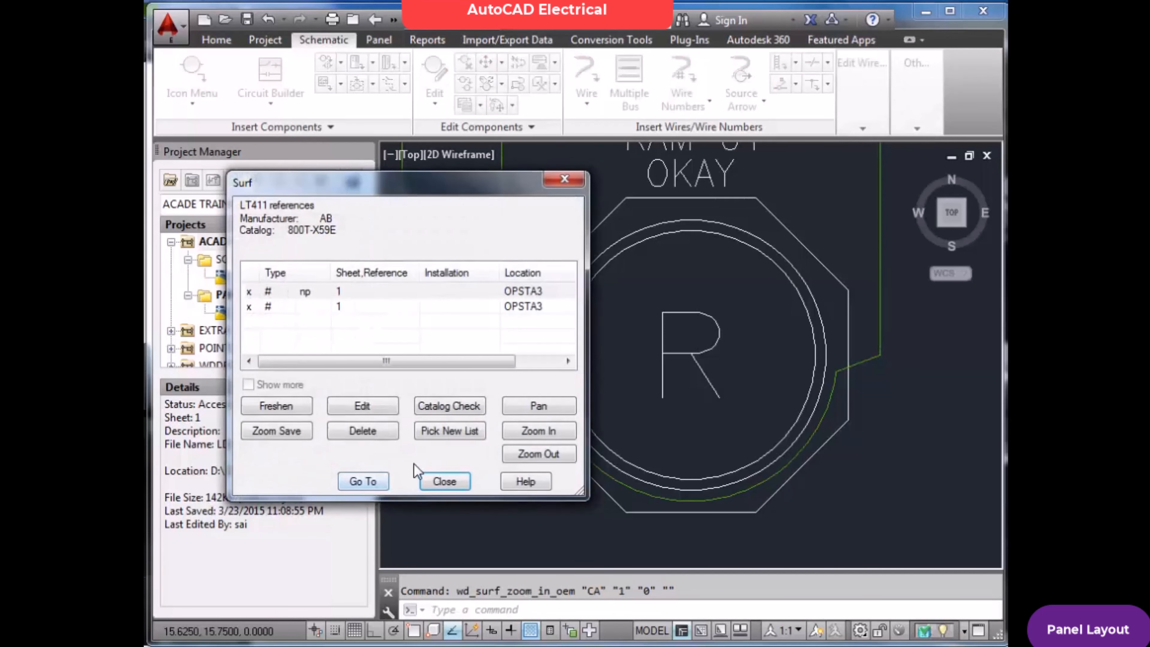
left_click(386, 480)
left_click(369, 292)
left_click(366, 476)
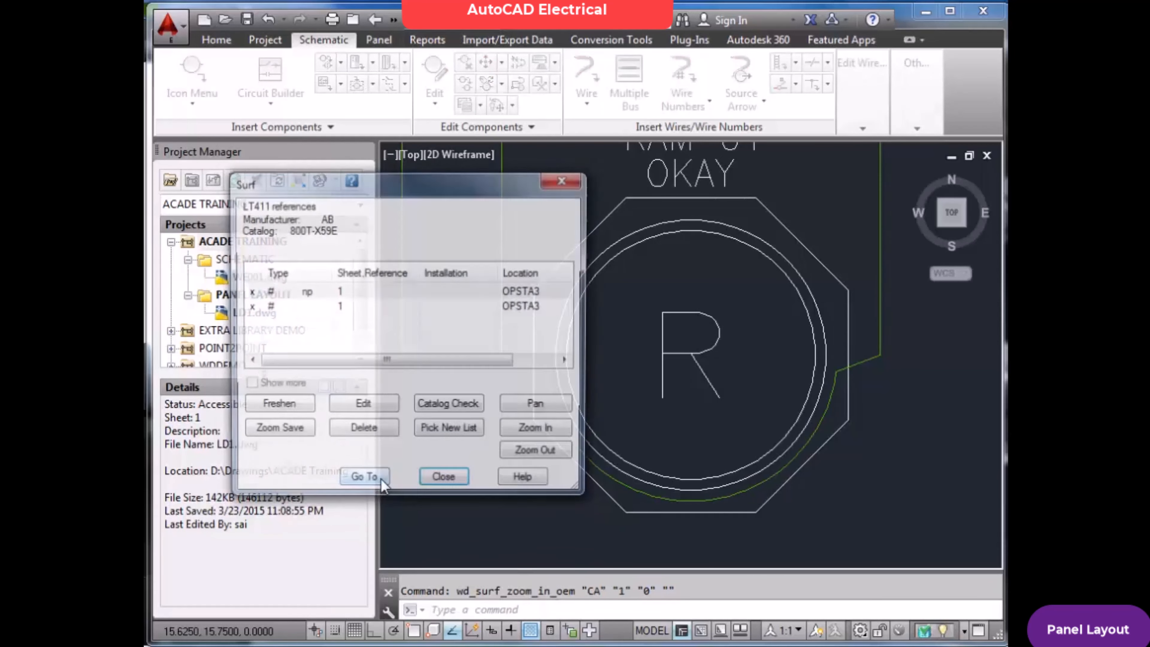
left_click(362, 307)
left_click(367, 480)
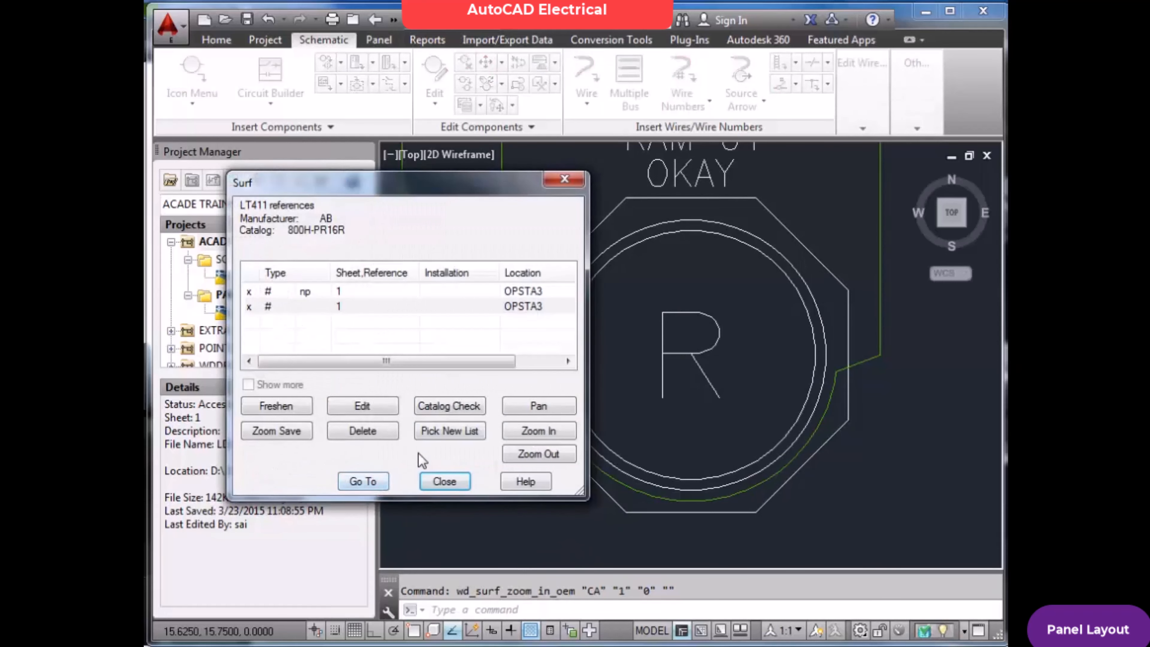
Delete LT411's pilot light footprint from the LD1 panel through its surf reference, and end the surf session
left_click(369, 307)
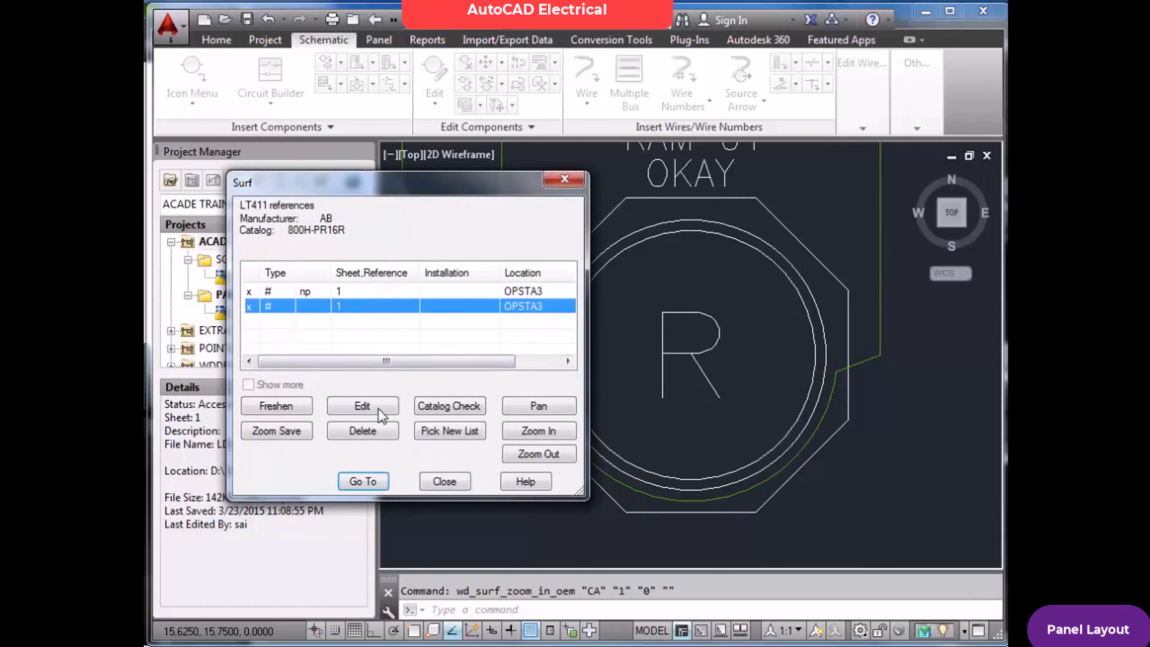
left_click(376, 430)
left_click(553, 368)
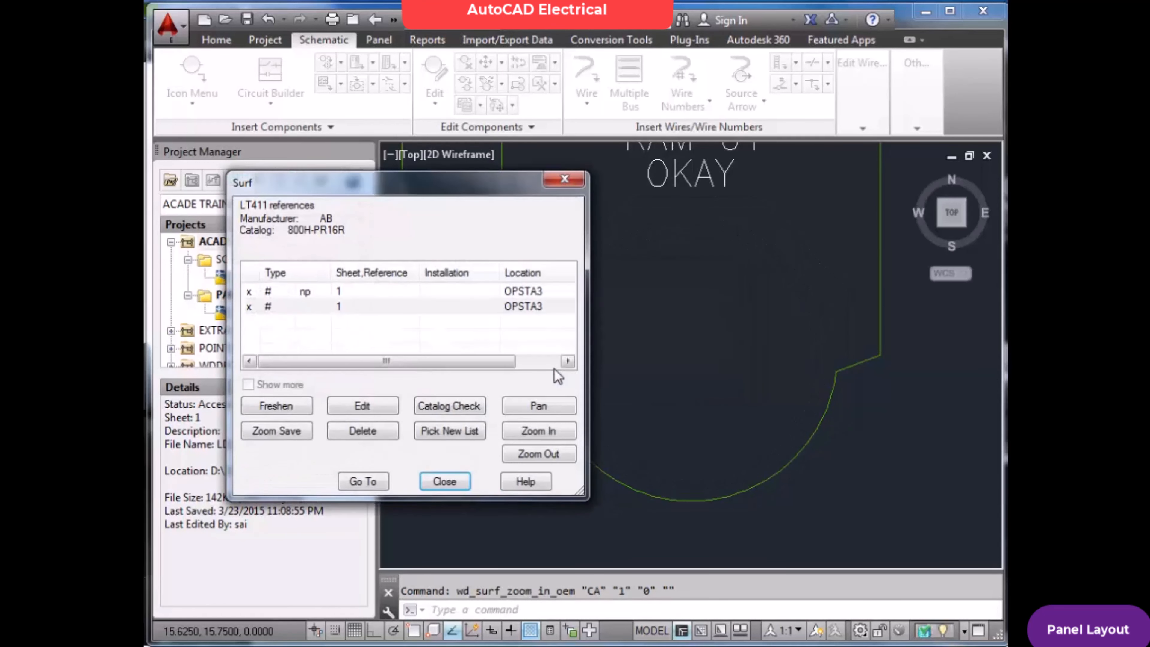
left_click(445, 481)
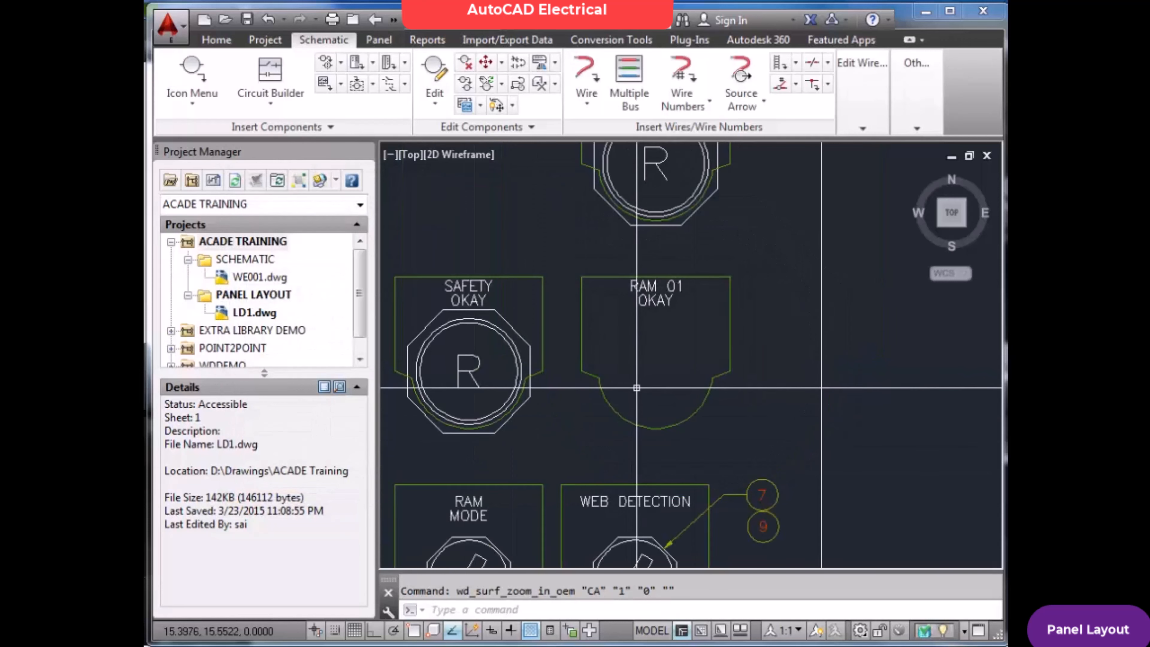
scroll(637, 387, "down", 3)
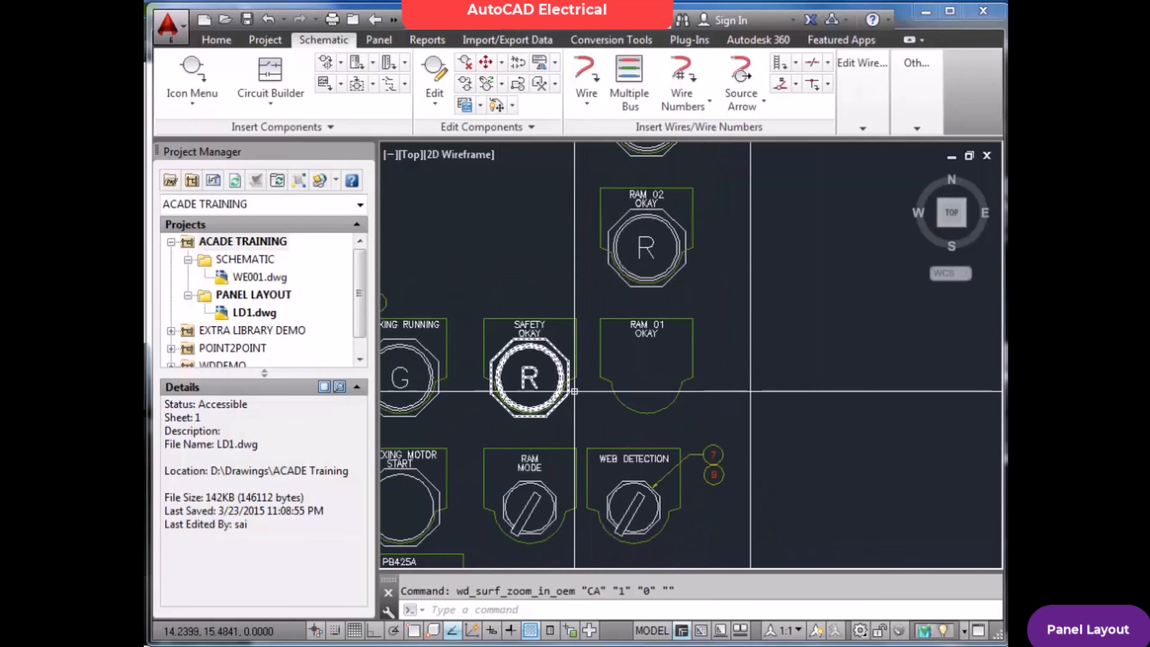
scroll(575, 392, "down", 5)
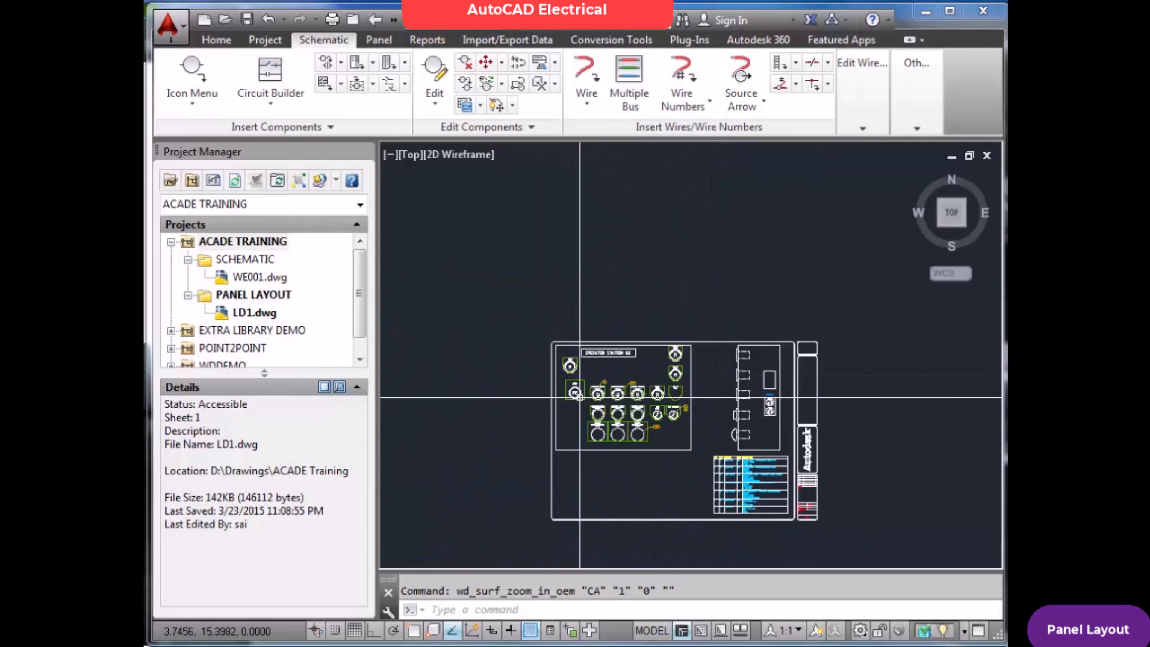
scroll(580, 398, "up", 8)
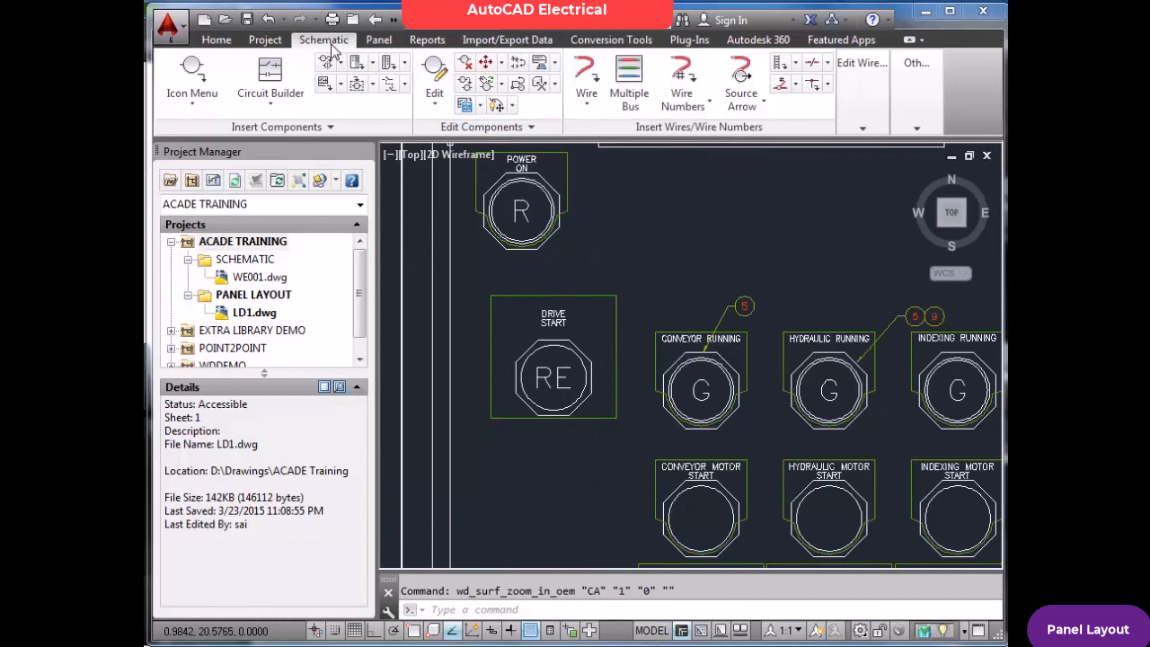
Delete the DRIVE START push button footprint from the LD1 panel layout, leaving its nameplate in place
left_click(378, 40)
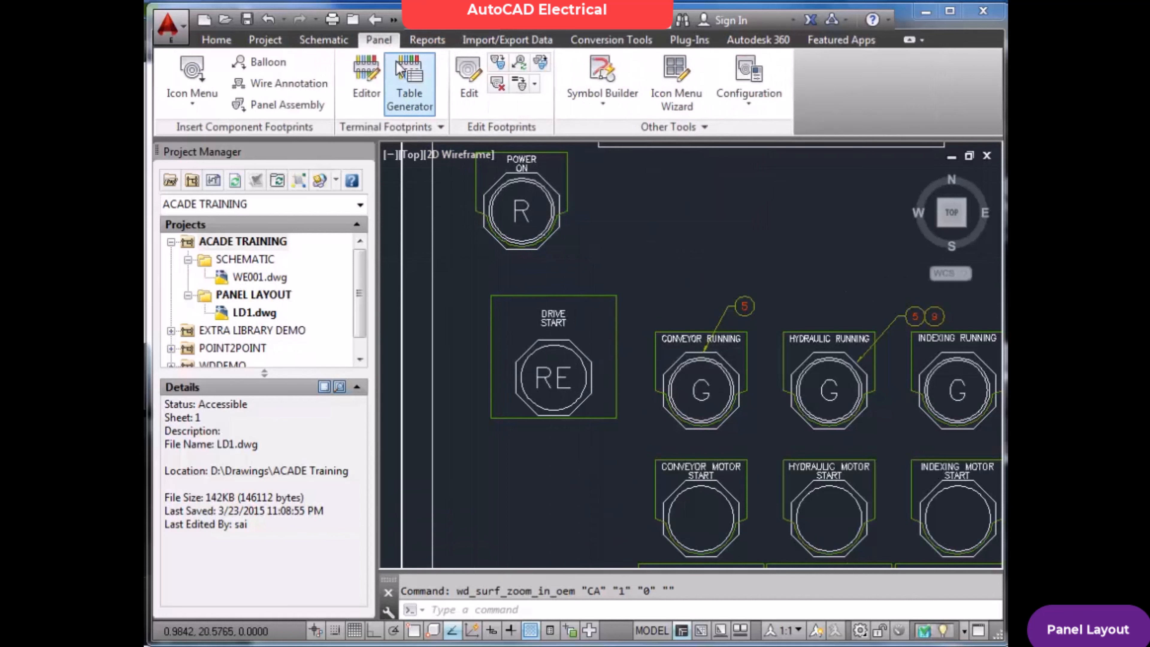
left_click(497, 84)
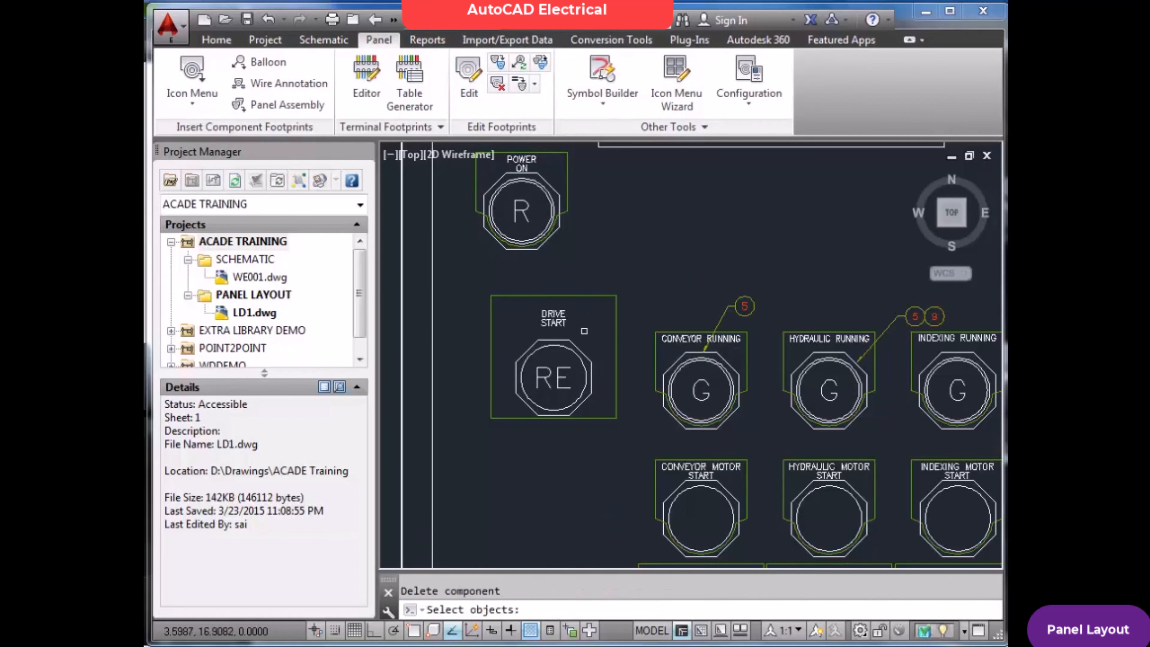
left_click(571, 337)
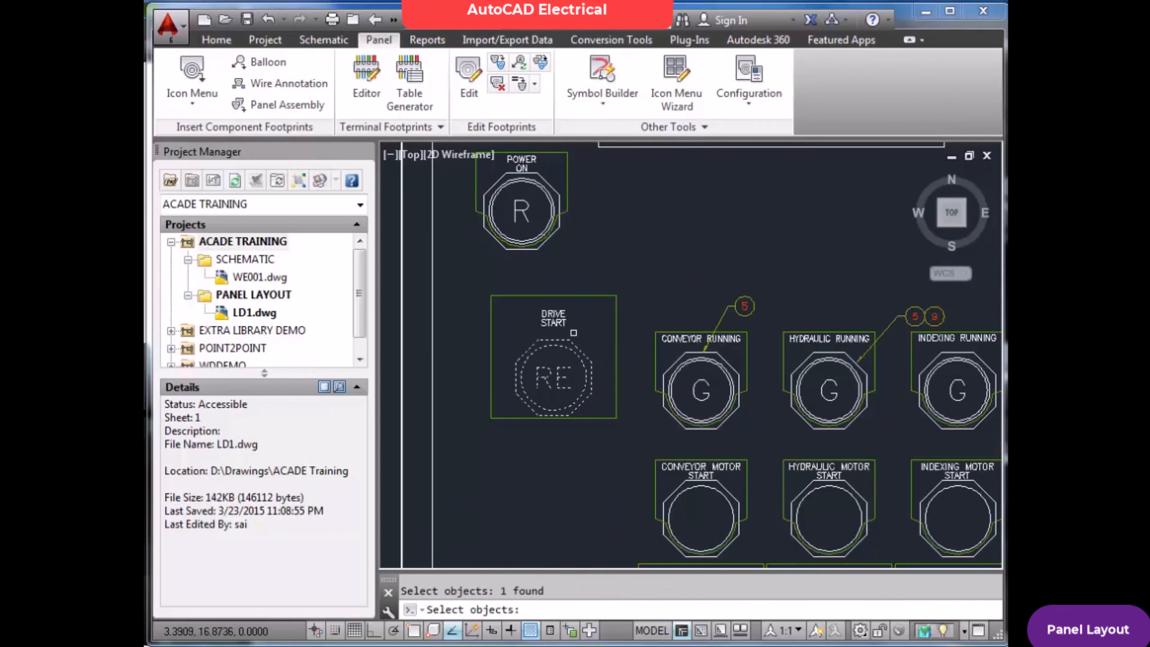
key("Return")
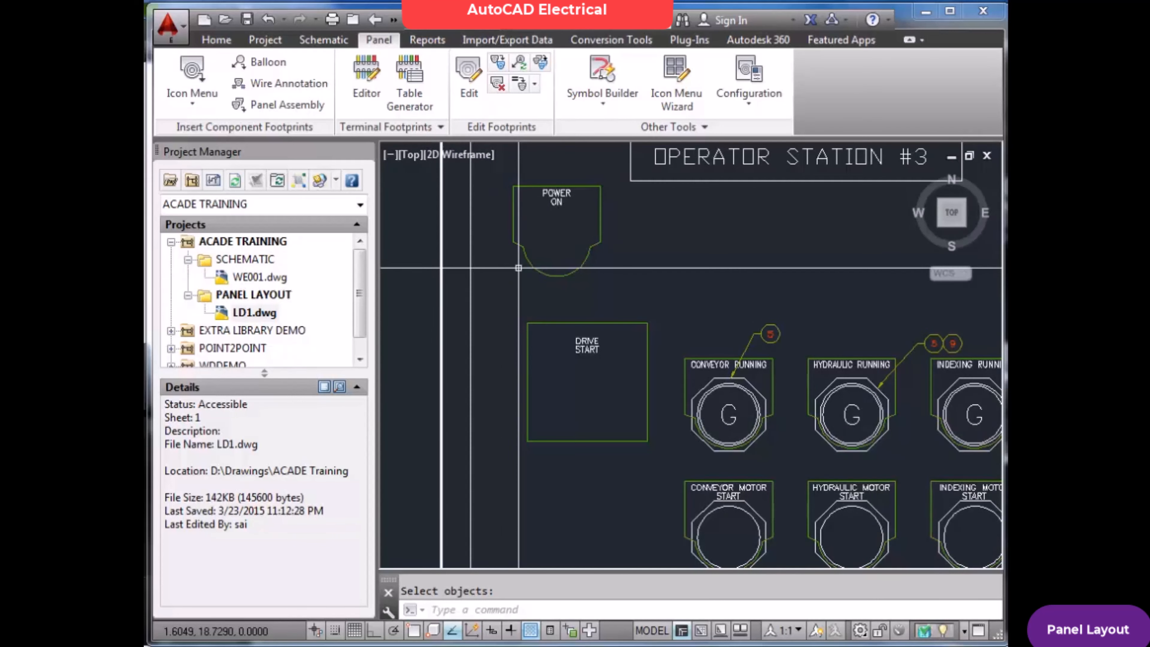
Restore the erased POWER ON pilot light footprint with the OOPS command
type("OOPS")
key("Return")
key("Escape")
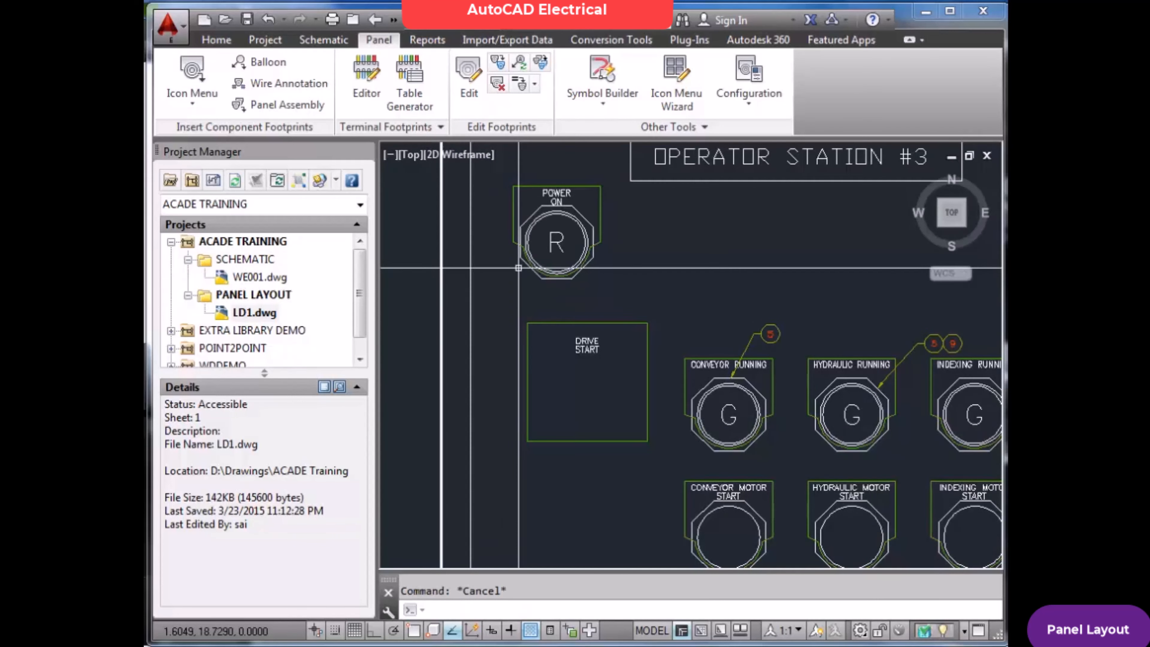
Open WE001, saving the changes to LD1, and examine the DRIVE START push button in the schematic
scroll(591, 349, "up", 4)
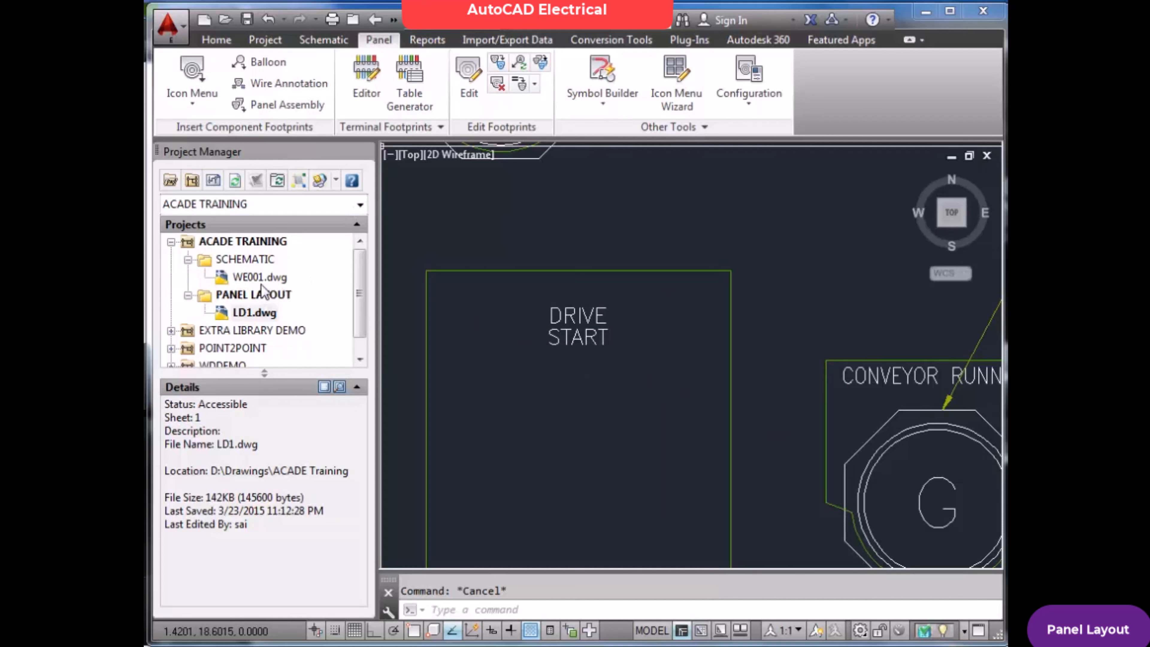
double_click(267, 280)
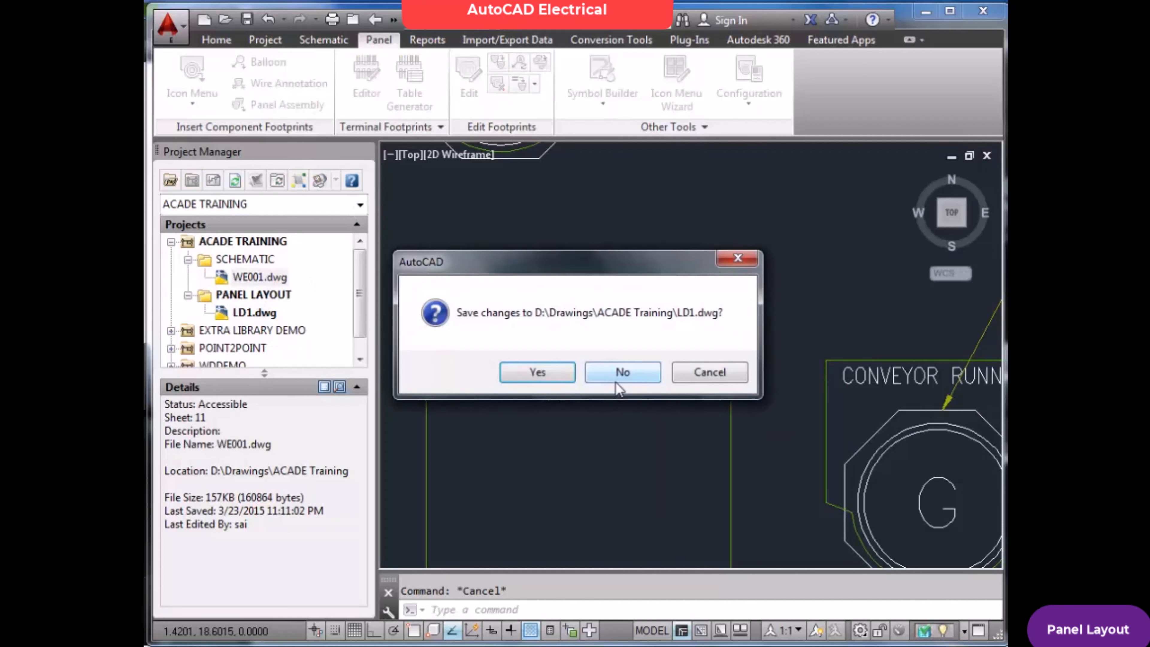
left_click(556, 377)
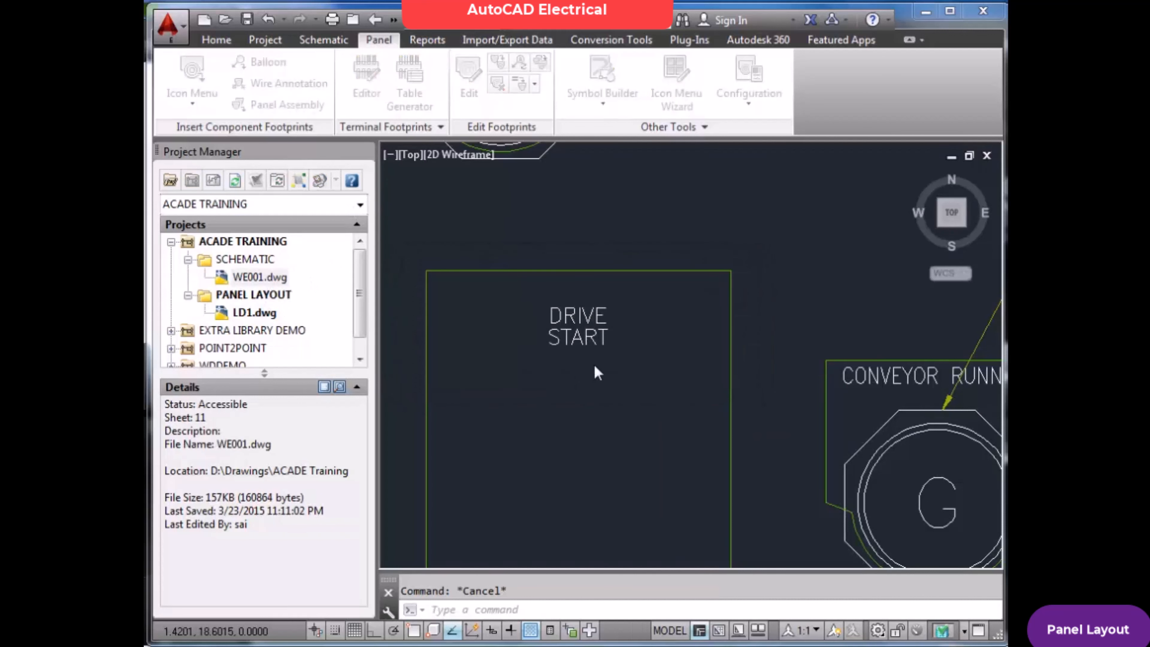
scroll(606, 363, "down", 5)
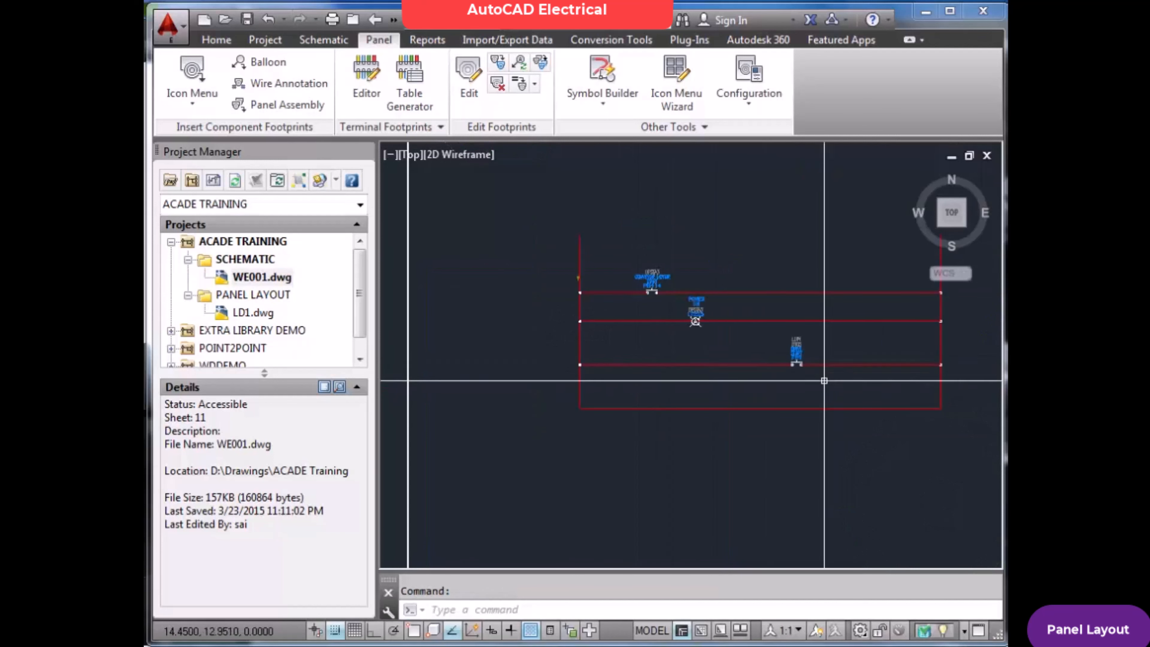
scroll(822, 367, "up", 5)
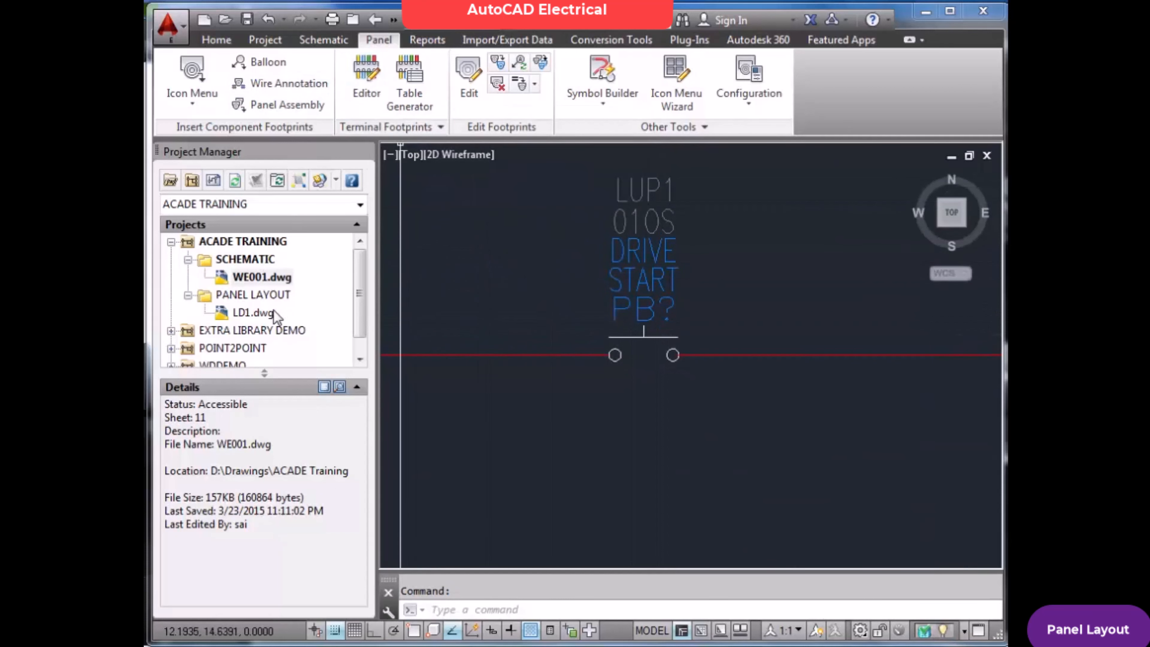
Reopen the LD1 panel layout, saving the changes to WE001
double_click(267, 314)
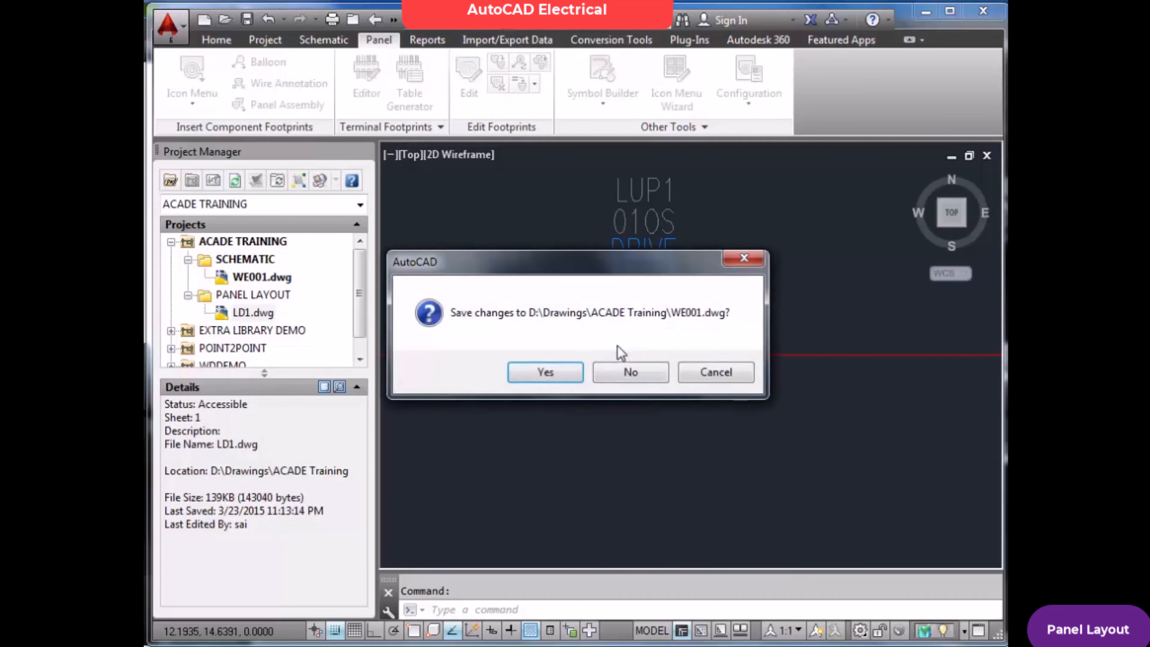
left_click(562, 377)
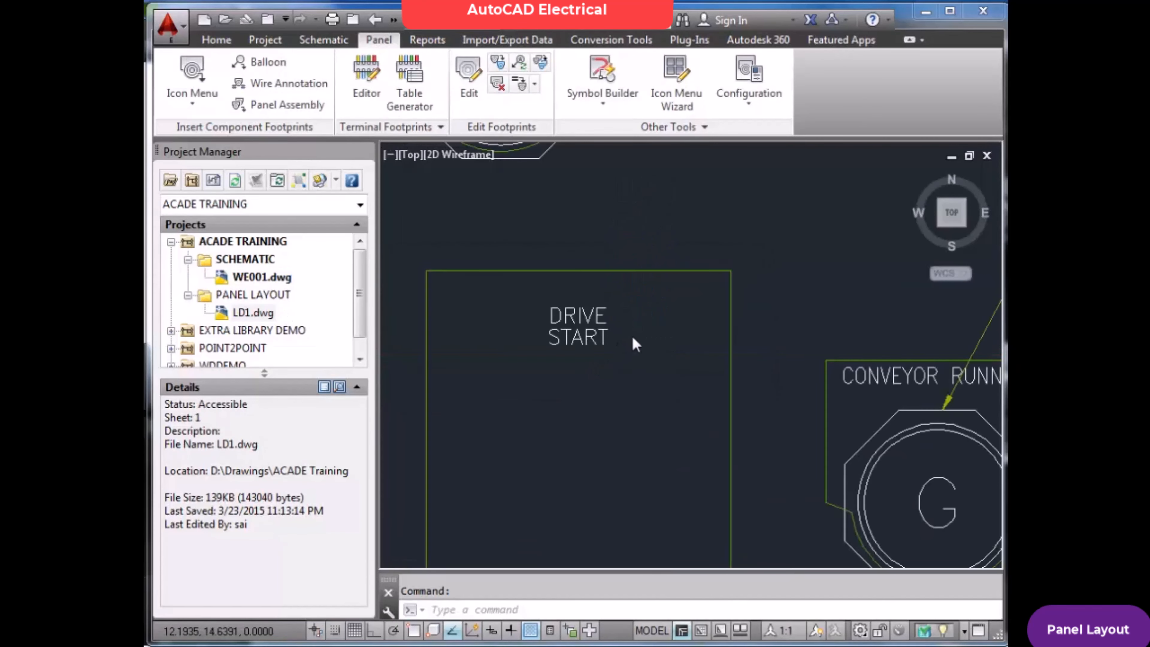
scroll(634, 335, "down", 8)
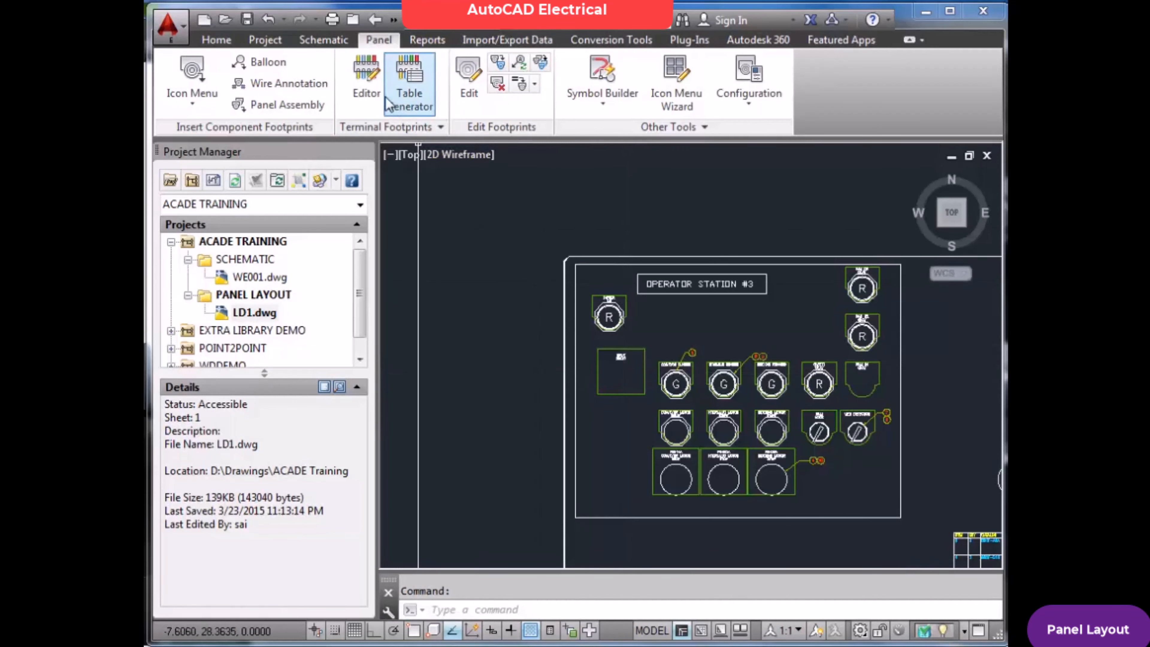
Start inserting a red extended push button footprint and assign it the AB catalog part 800H-BR6A
left_click(205, 78)
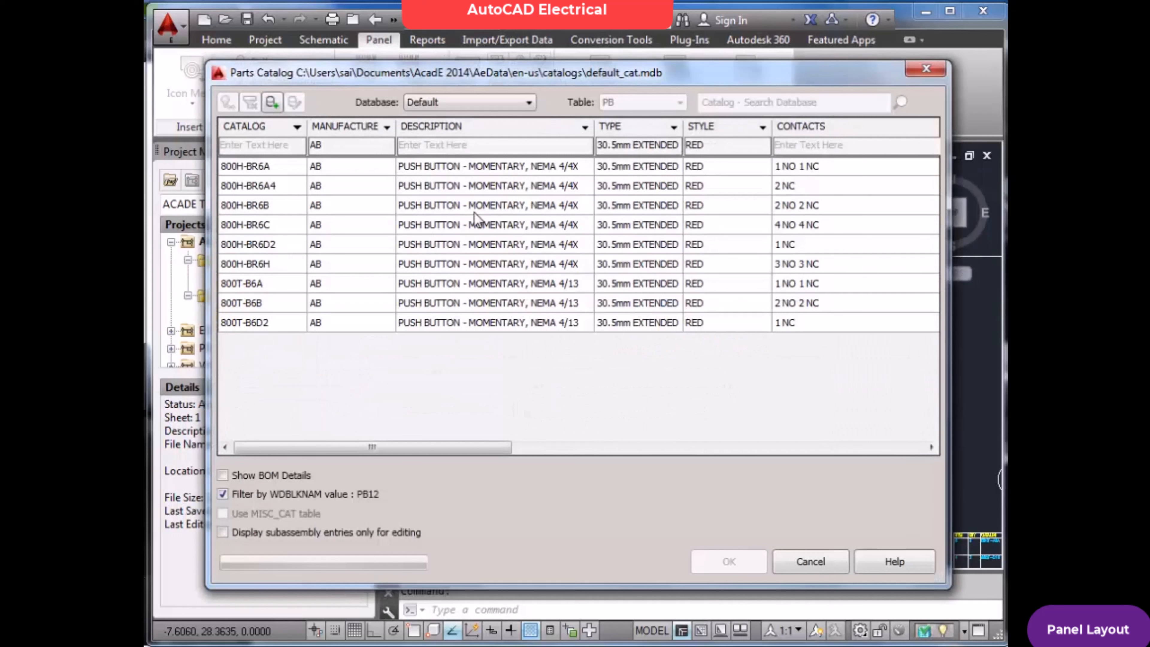
left_click(496, 211)
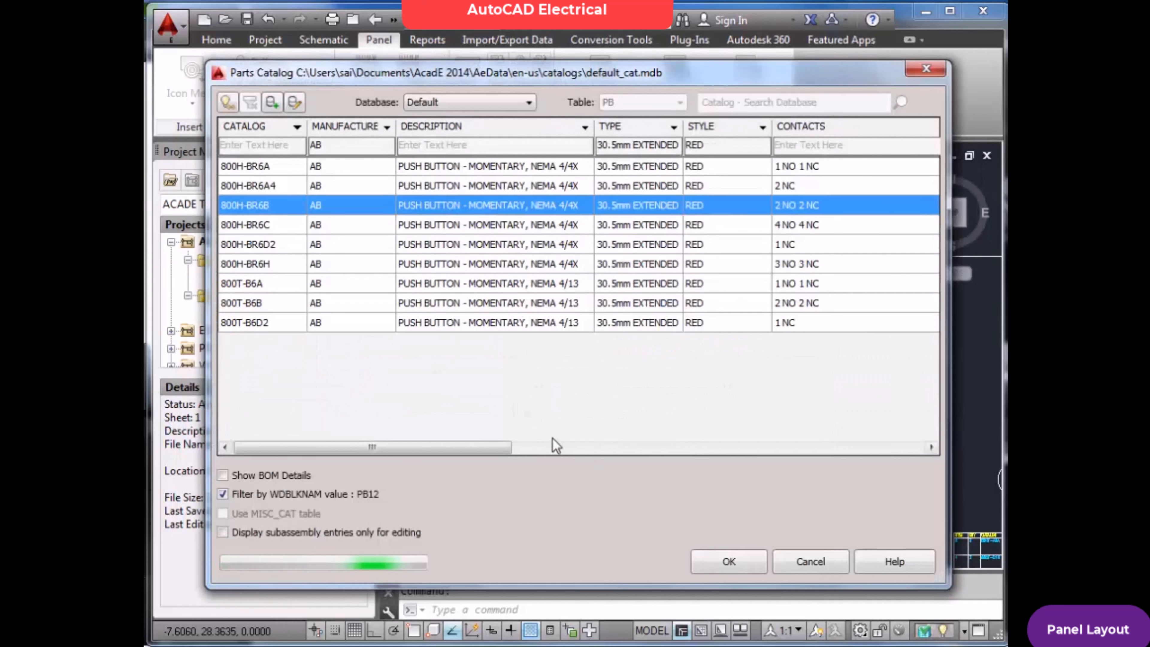
left_click(288, 170)
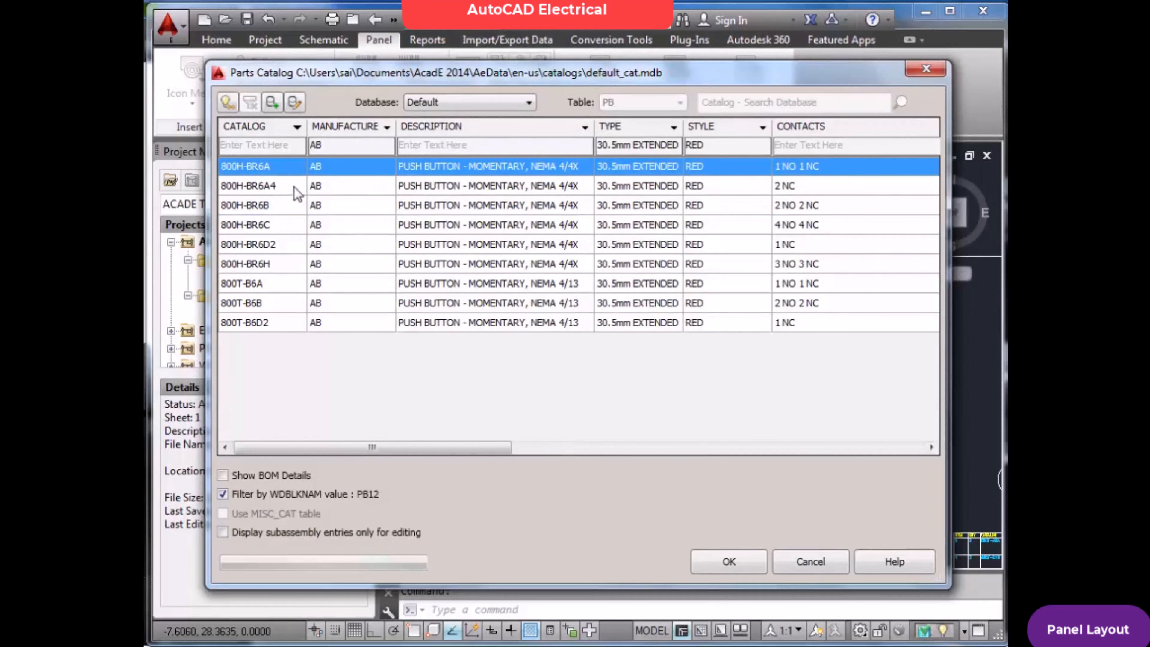
left_click(730, 562)
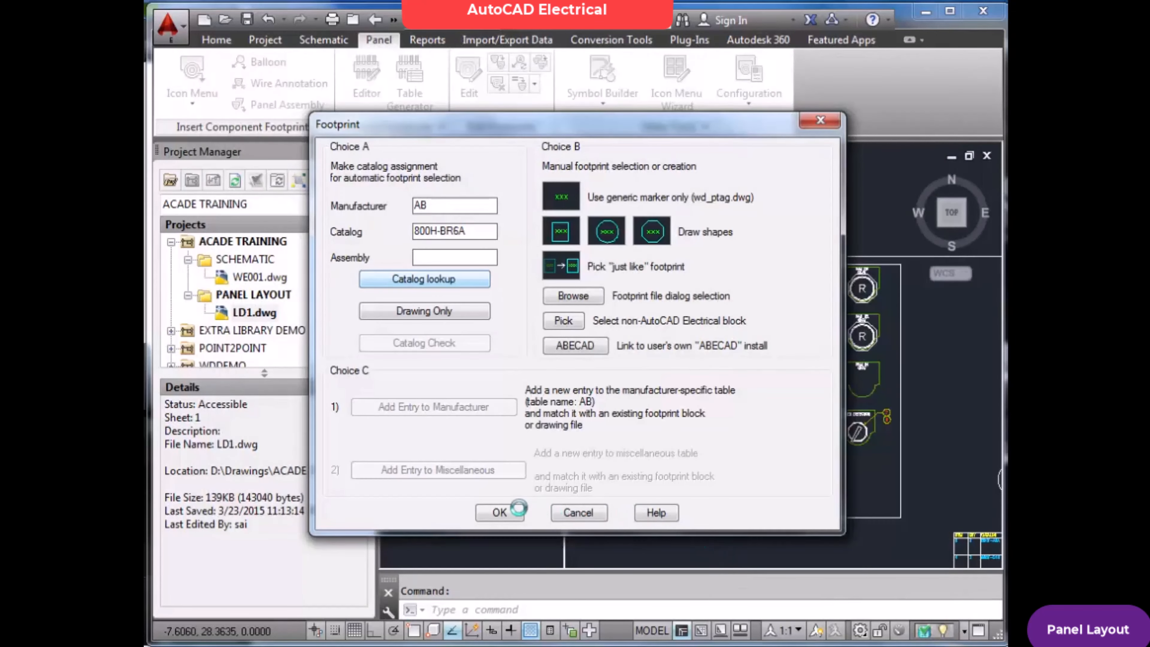
left_click(503, 512)
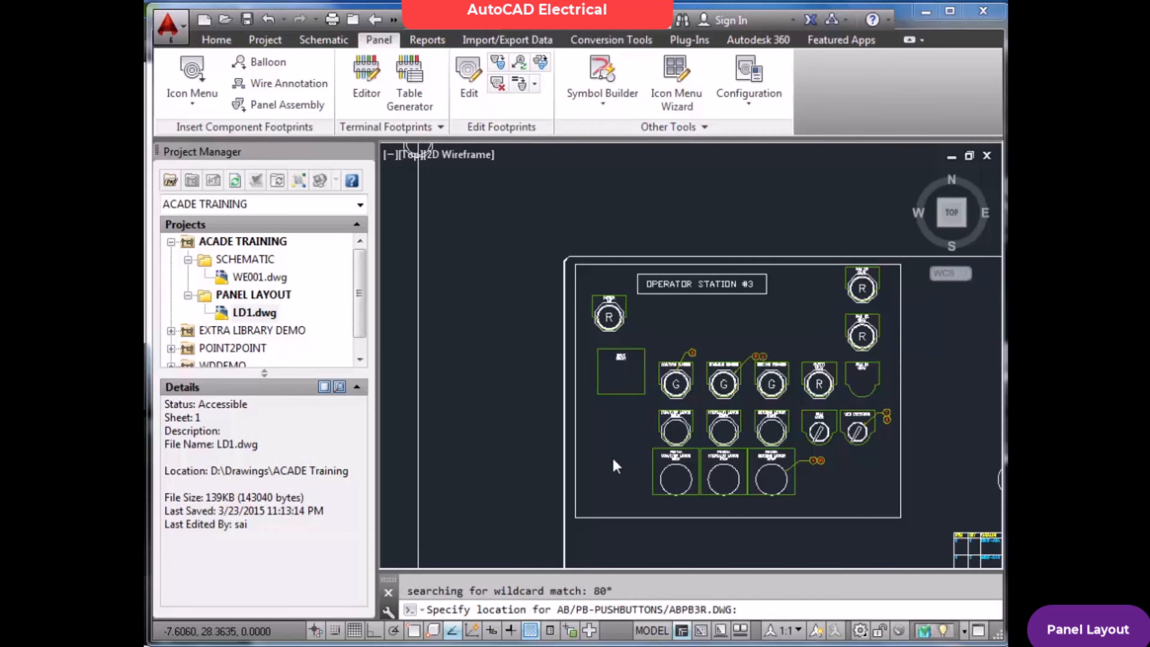
Place the push button footprint at 3,13 below the DRIVE START nameplate with snap and ortho on, and accept its rotation
scroll(614, 456, "up", 5)
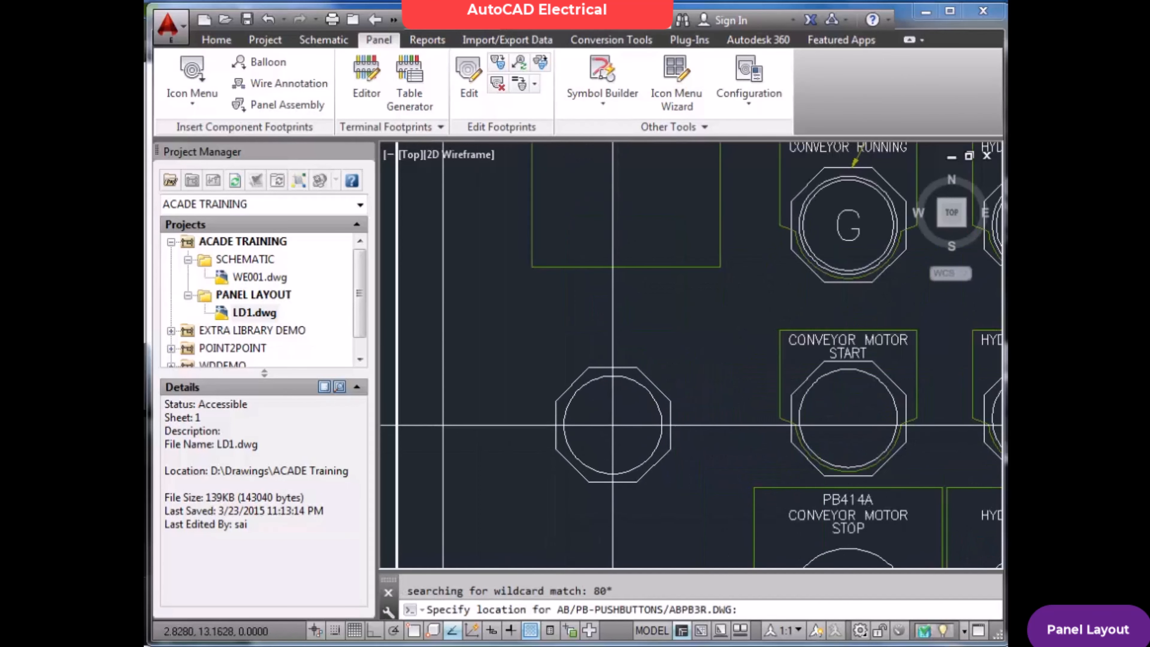
key("F9")
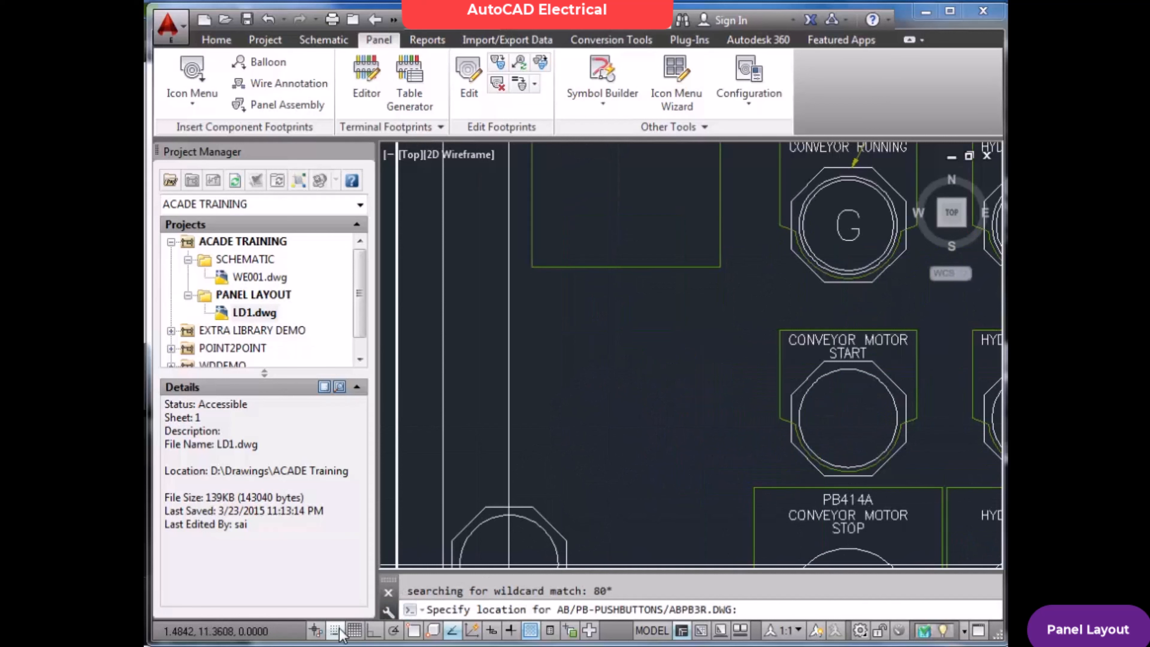
key("F8")
left_click(626, 438)
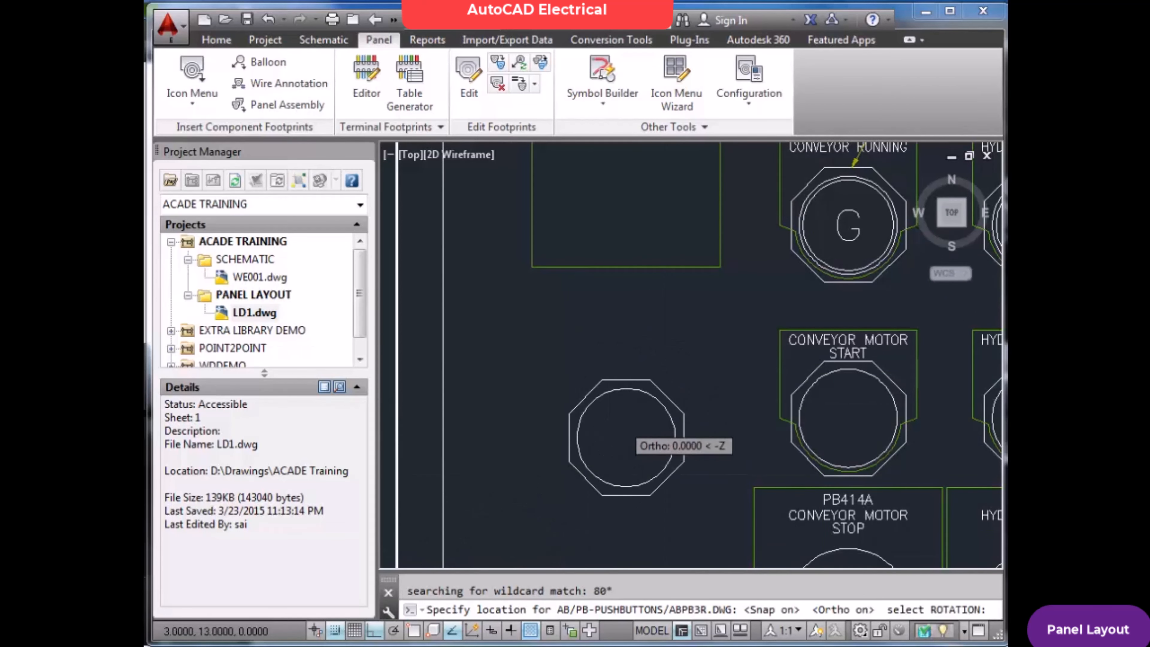
left_click(626, 438)
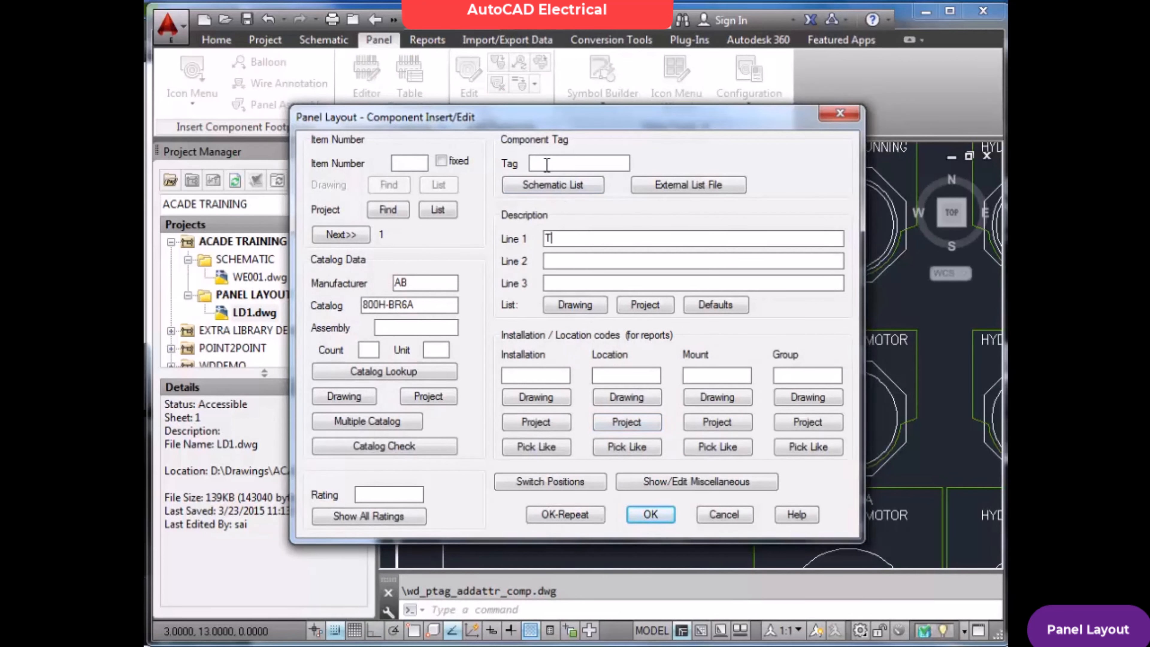
Give the new footprint the description STOP, installation code LUP1 and location code 01OS, leaving its tag empty
type("STOP")
left_click(541, 376)
left_click(609, 368)
left_click_drag(547, 381, 427, 372)
type("LUP1")
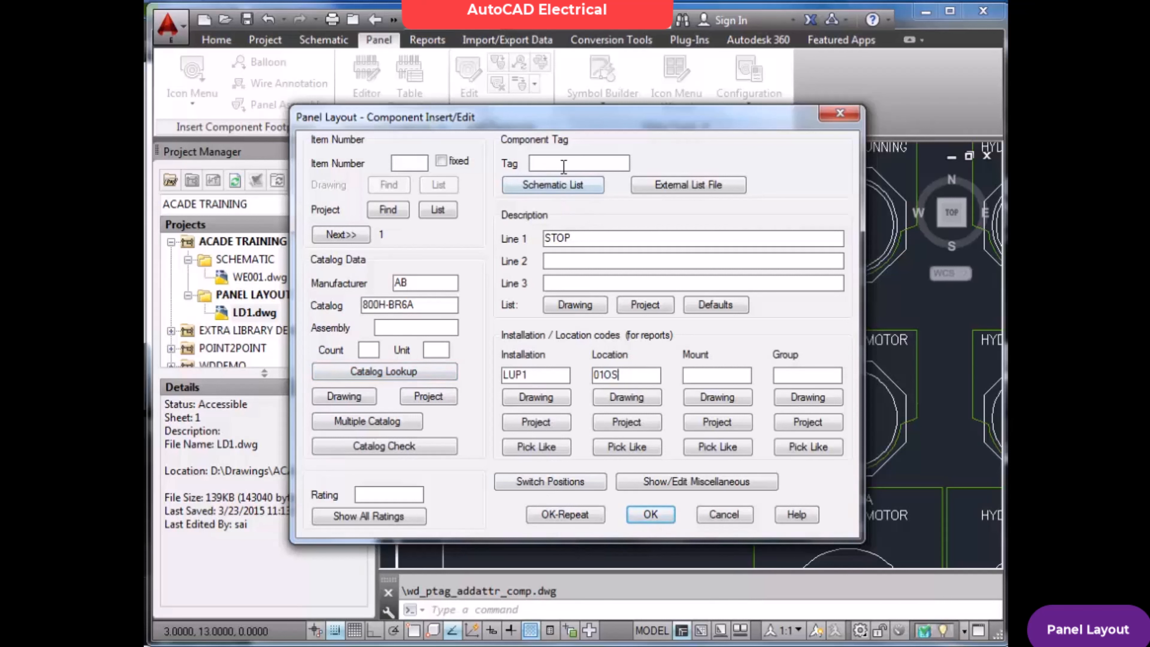
left_click(650, 514)
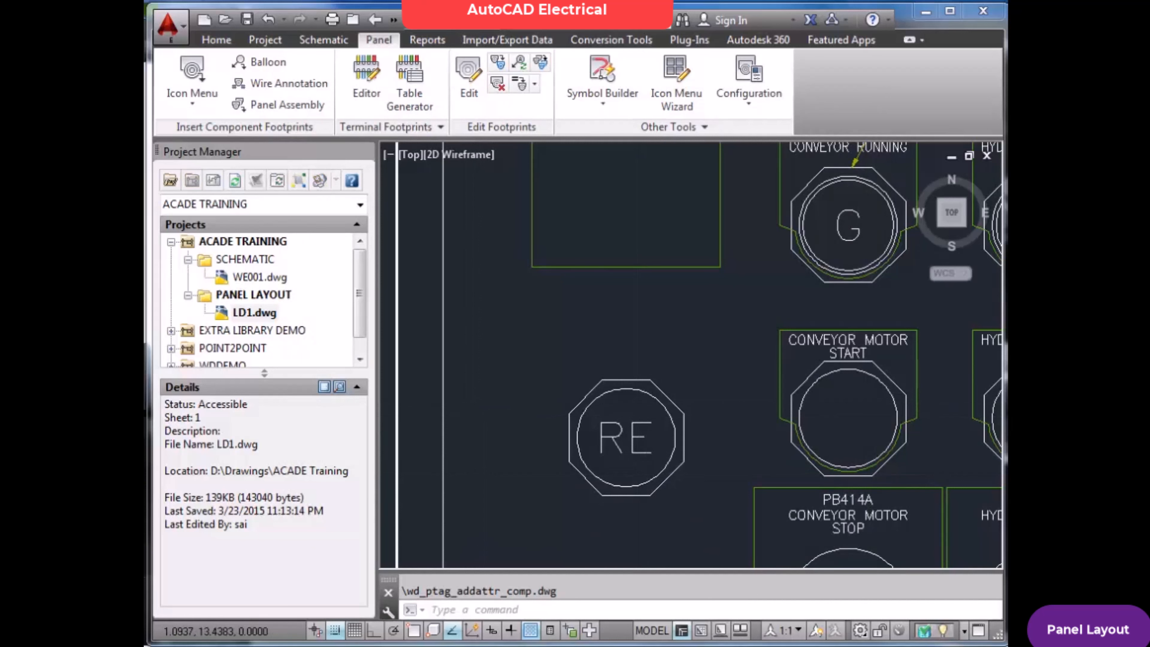
Save the LD1 panel layout and open the WE001 schematic
key("ctrl+s")
left_click(273, 284)
double_click(273, 284)
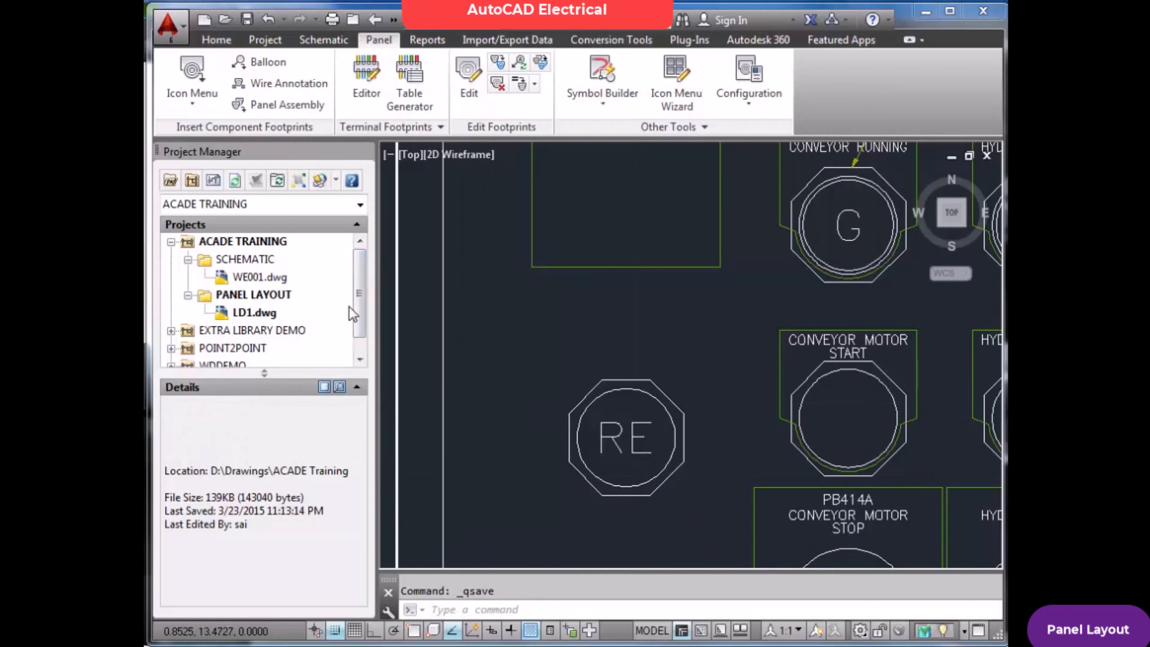
scroll(560, 337, "down", 8)
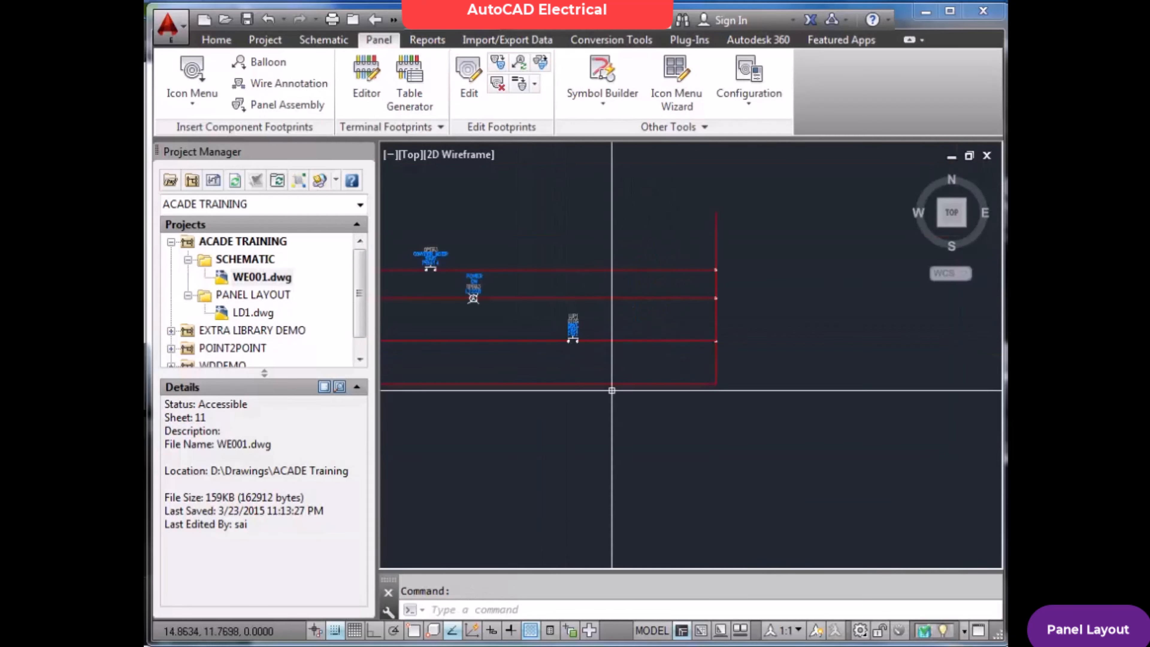
Insert a push button symbol on the lowest rung of WE001 at 8.5,12
left_click(323, 40)
left_click(192, 77)
left_click(493, 177)
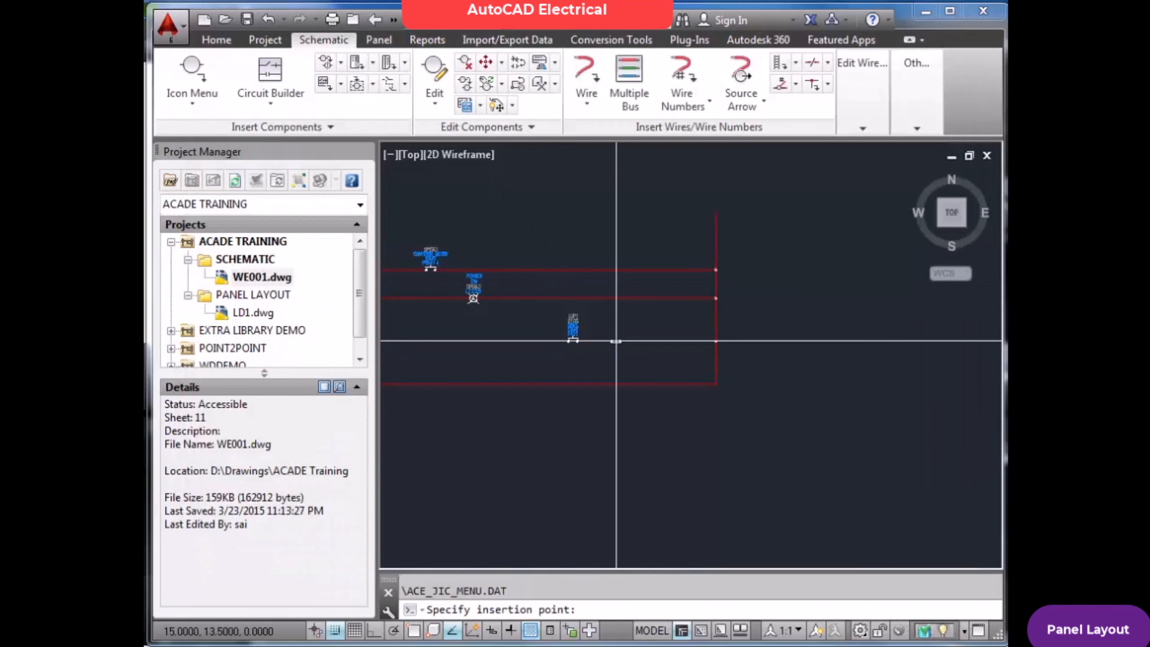
scroll(663, 371, "up", 5)
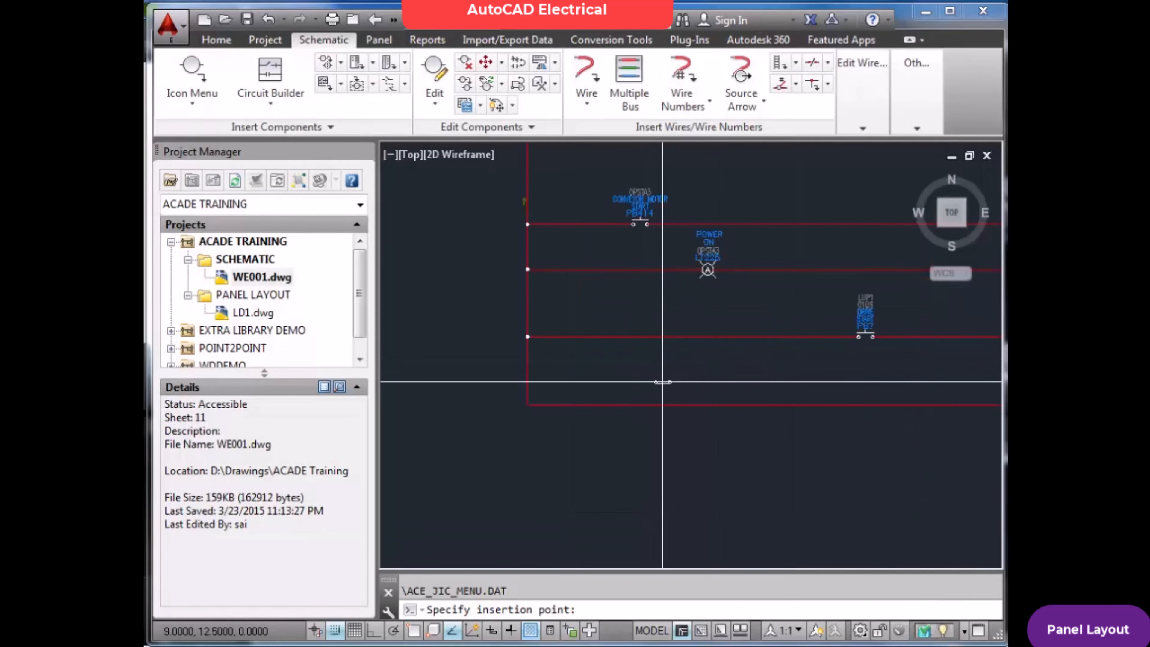
left_click(641, 405)
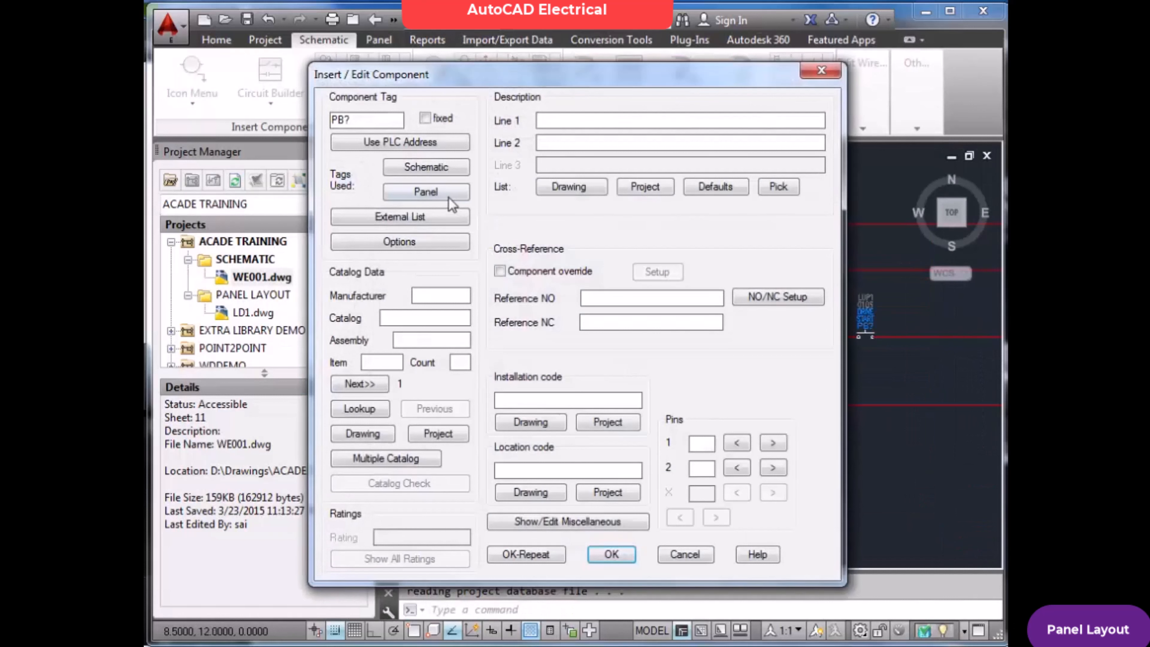
Fill the push button's data from the untagged STOP entry in the panel tag list and update the related components
left_click(434, 191)
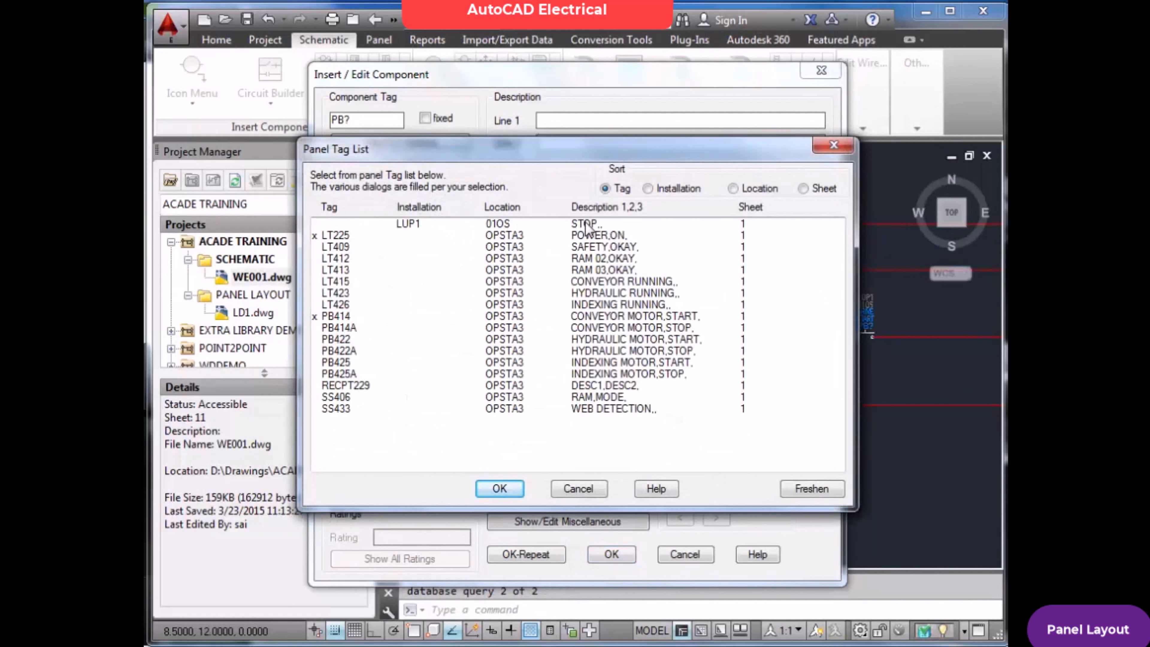
left_click(406, 226)
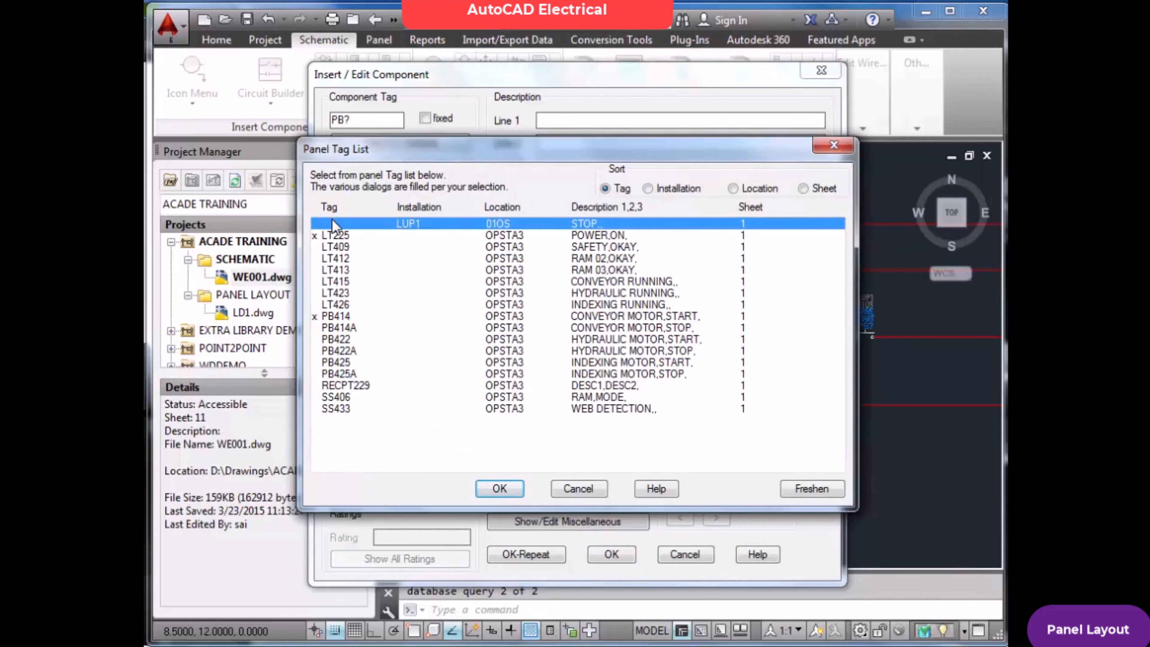
left_click(500, 488)
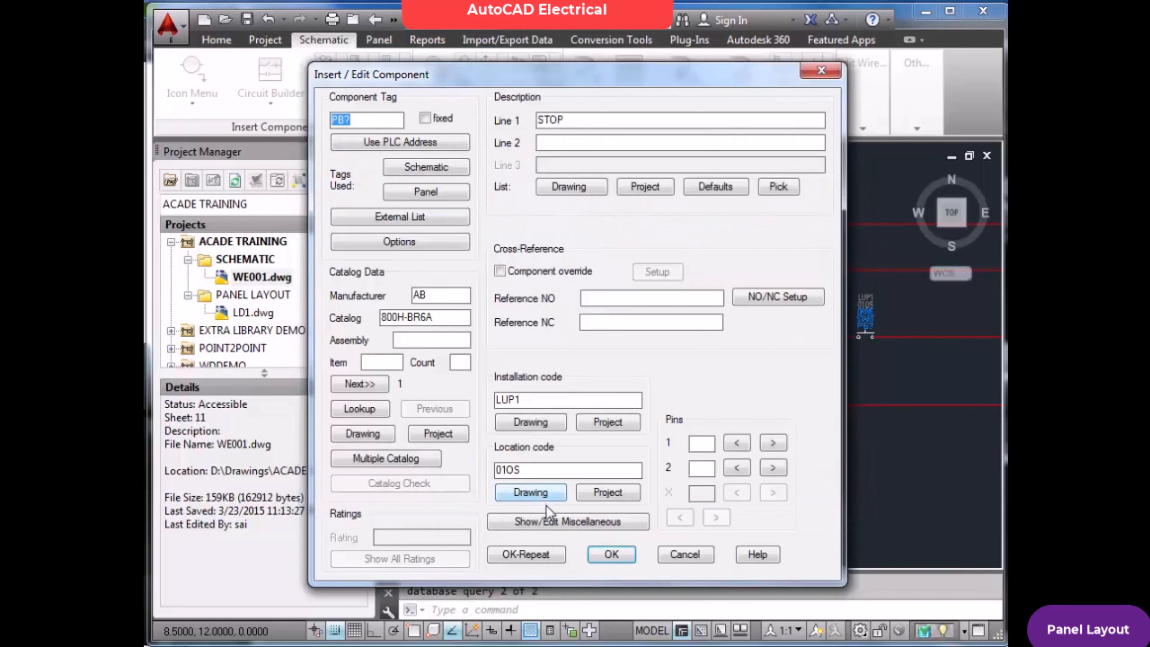
left_click(602, 555)
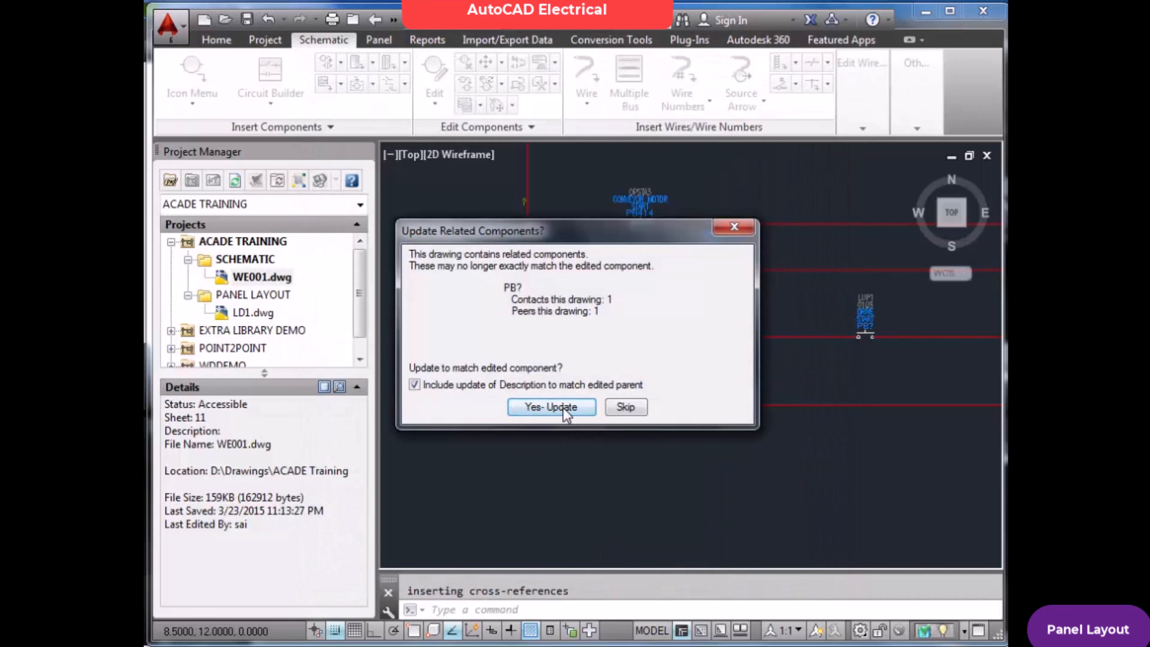
left_click(572, 408)
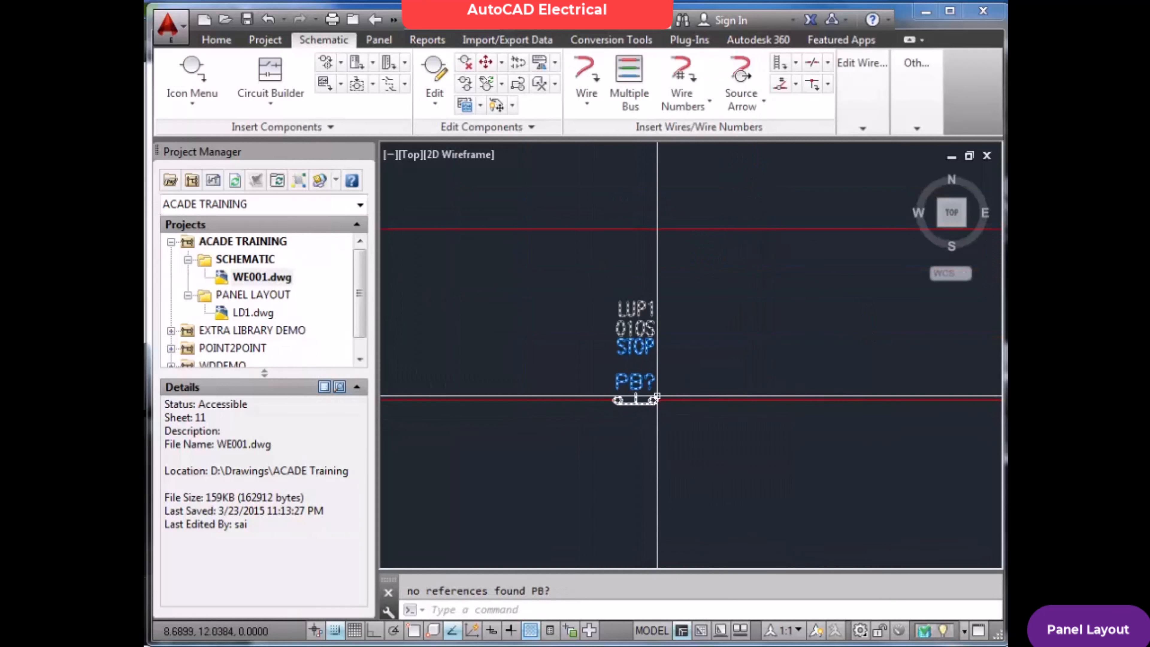
type("z")
key("Return")
type("e")
key("Return")
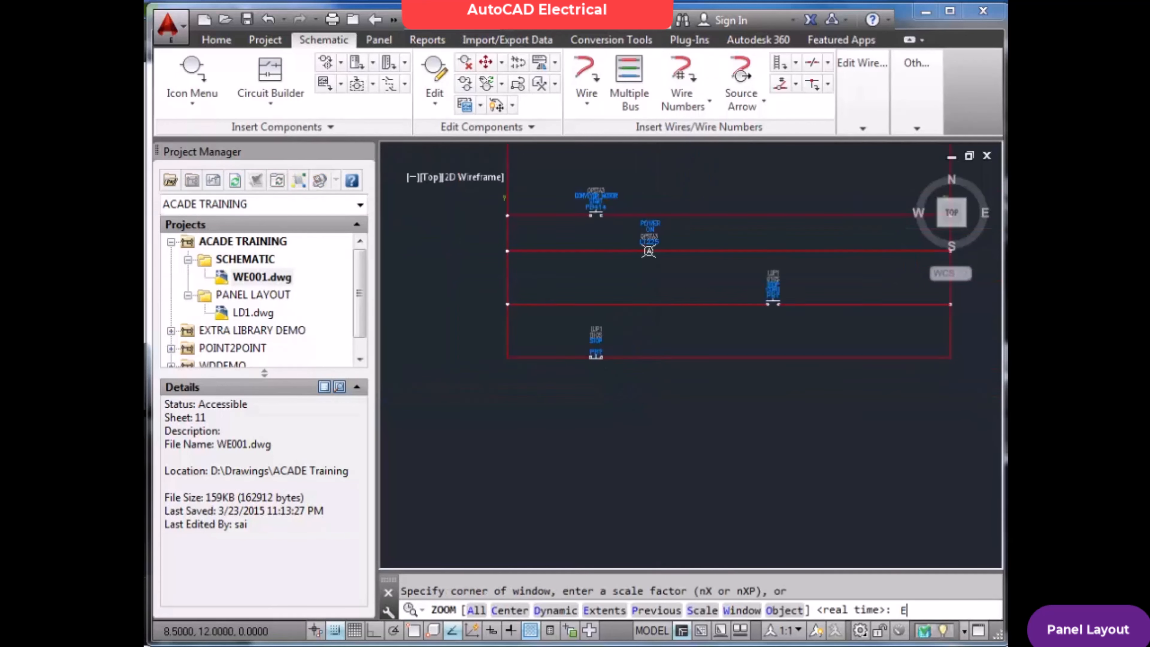
Save the WE001 schematic, open the LD1 panel layout and save it as well
key("ctrl+s")
double_click(247, 313)
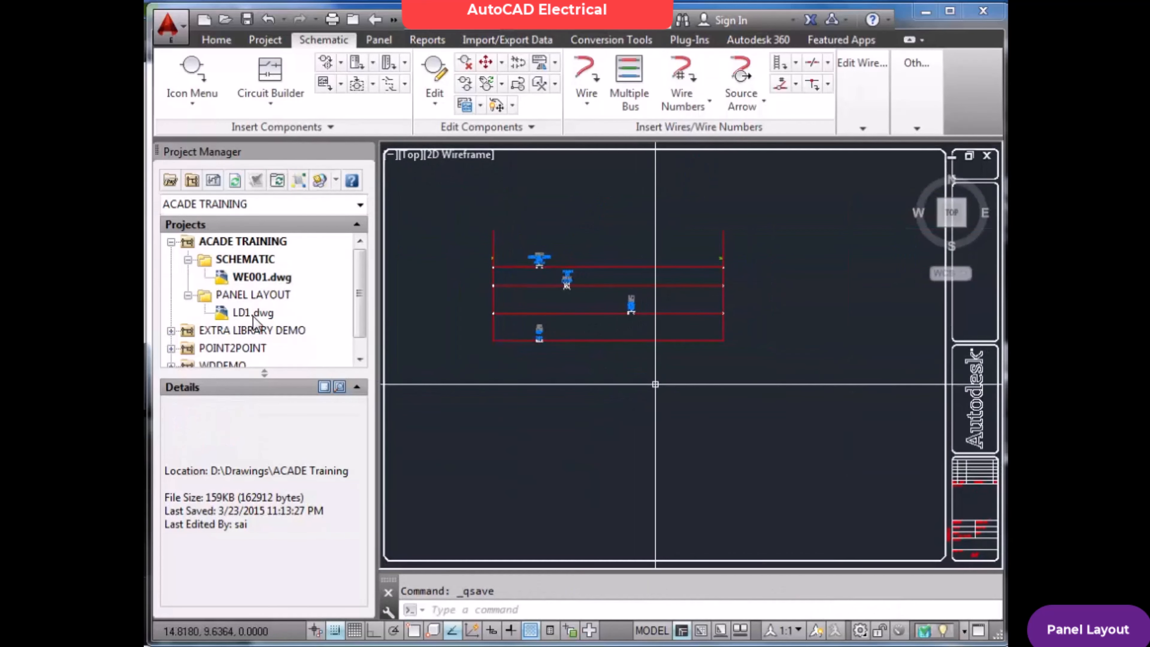
key("Escape")
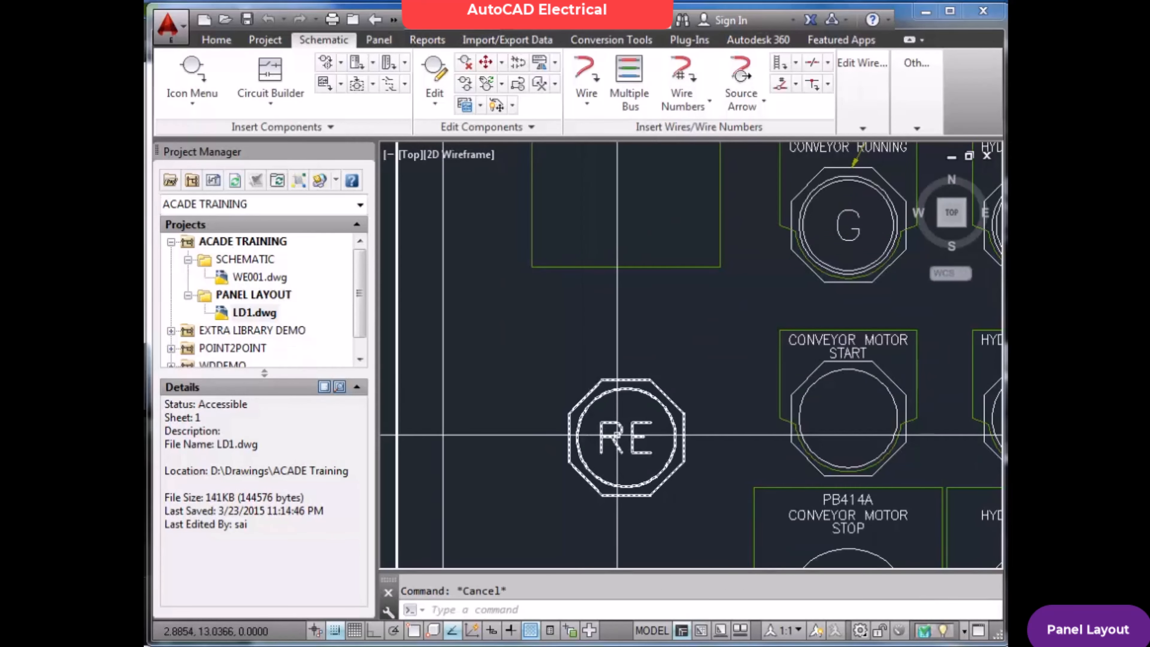
type("ZE")
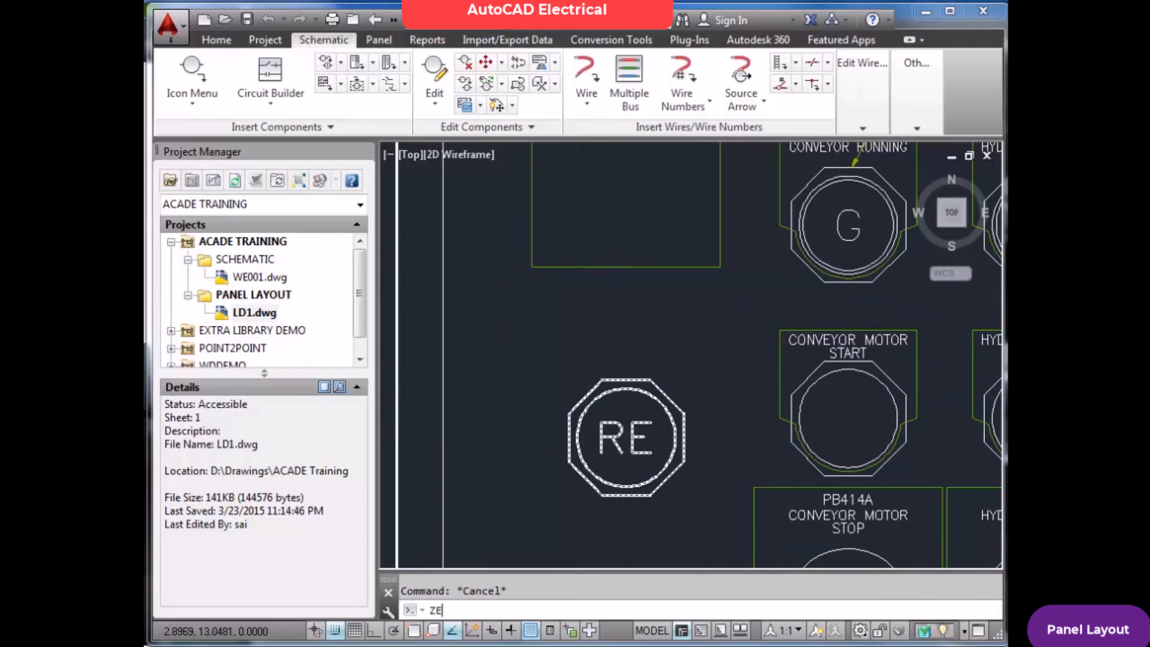
key("Return")
key("Escape")
type("Z")
key("Return")
type("E")
key("Return")
key("ctrl+s")
Try deleting the RE push button footprint from the LD1 layout and undo the deletion
left_click(379, 40)
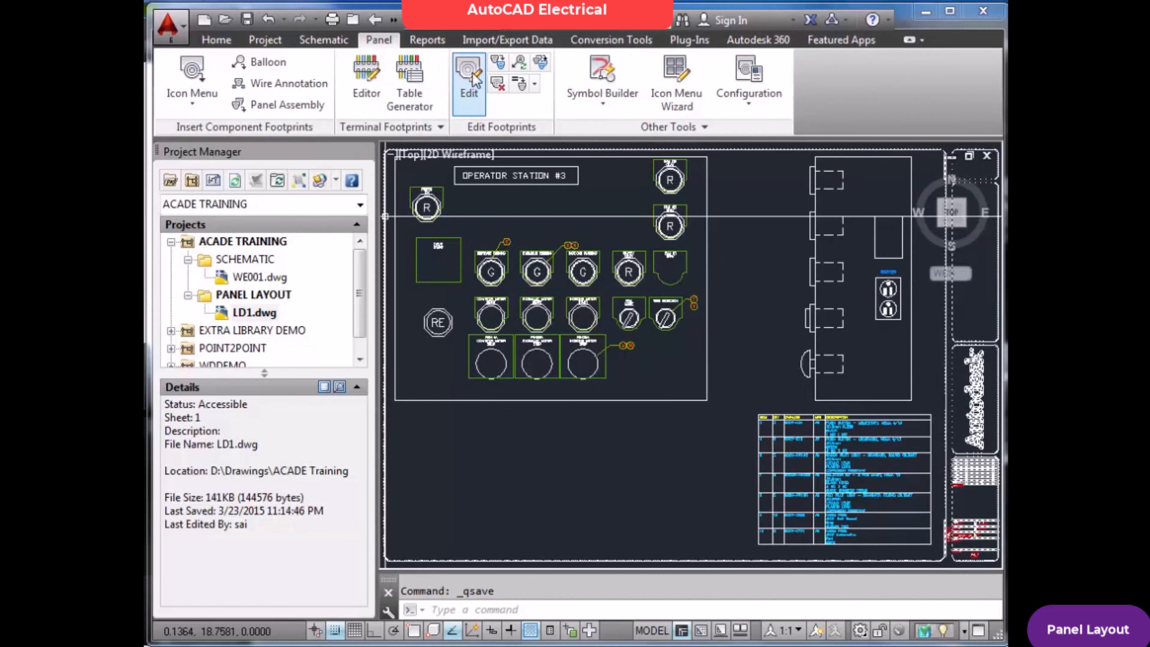
left_click(476, 74)
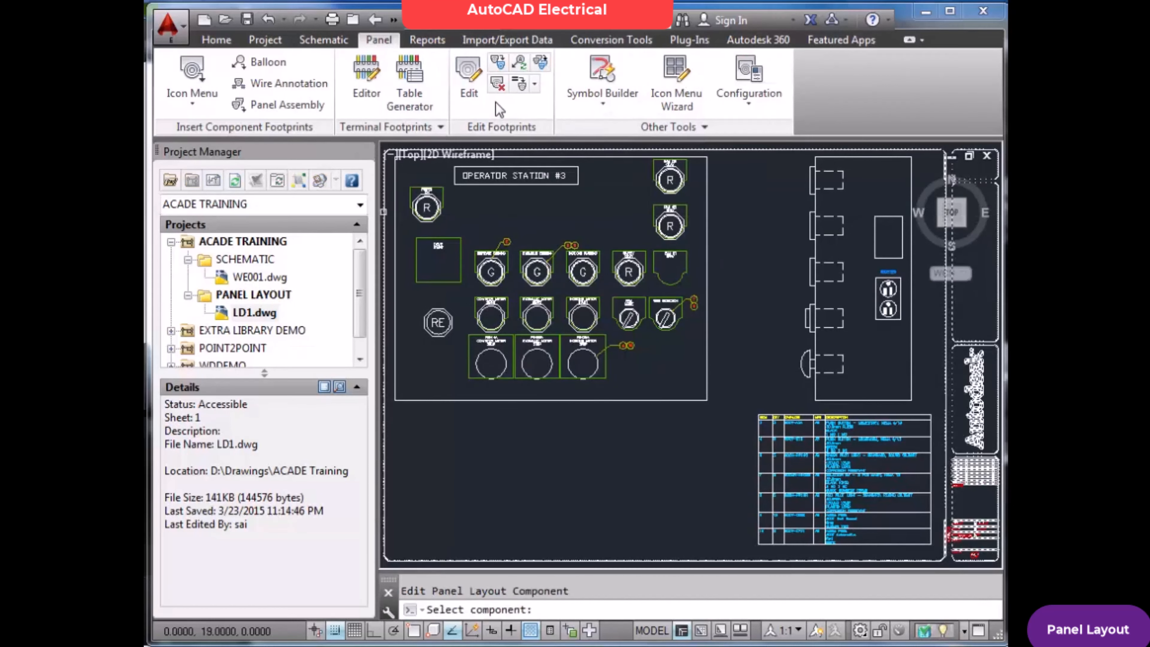
left_click(496, 84)
left_click(418, 344)
left_click(459, 301)
key("Return")
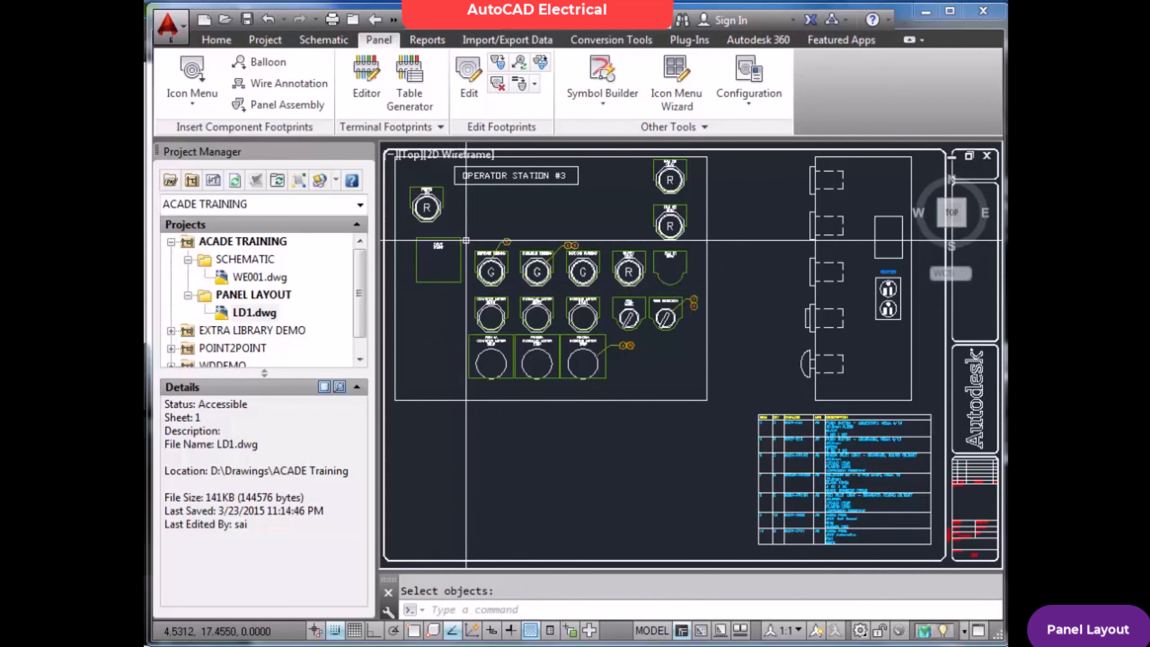
key("ctrl+z")
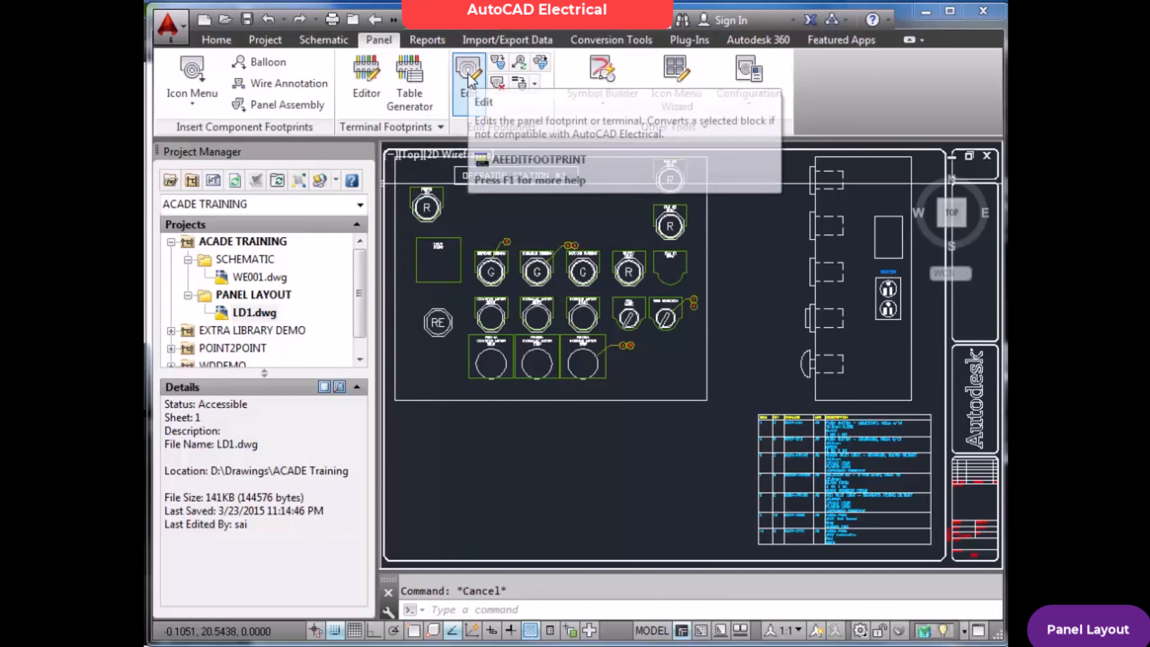
Edit the RE push button footprint and assign it the component tag PD20
left_click(470, 91)
left_click(438, 322)
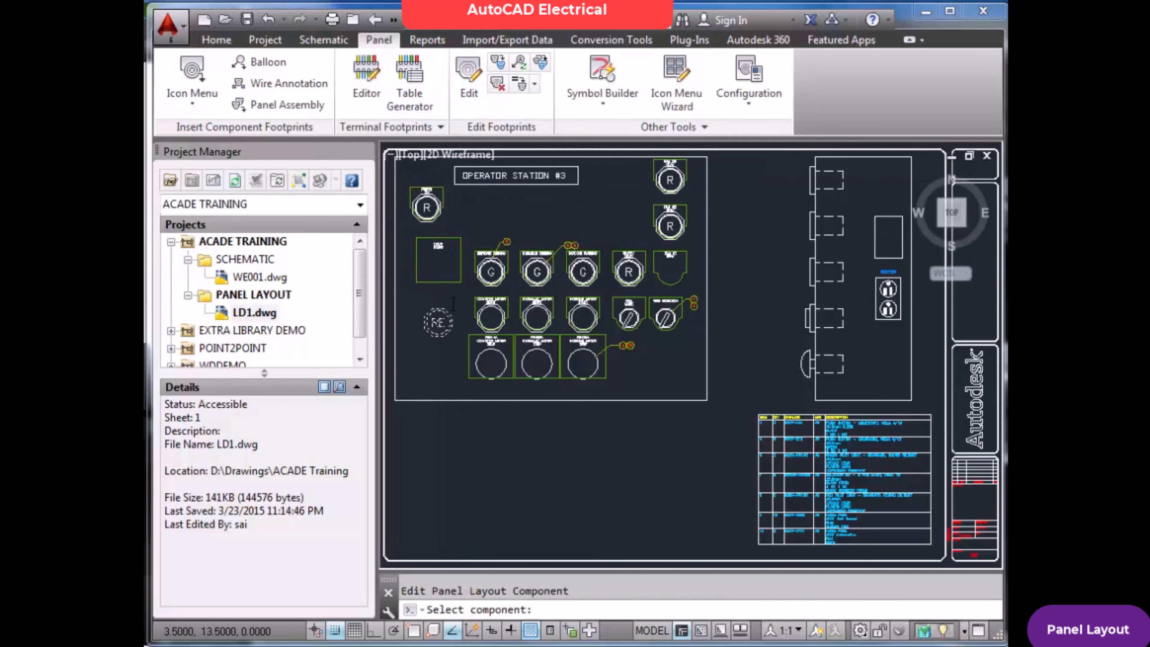
left_click(551, 164)
type("PD20")
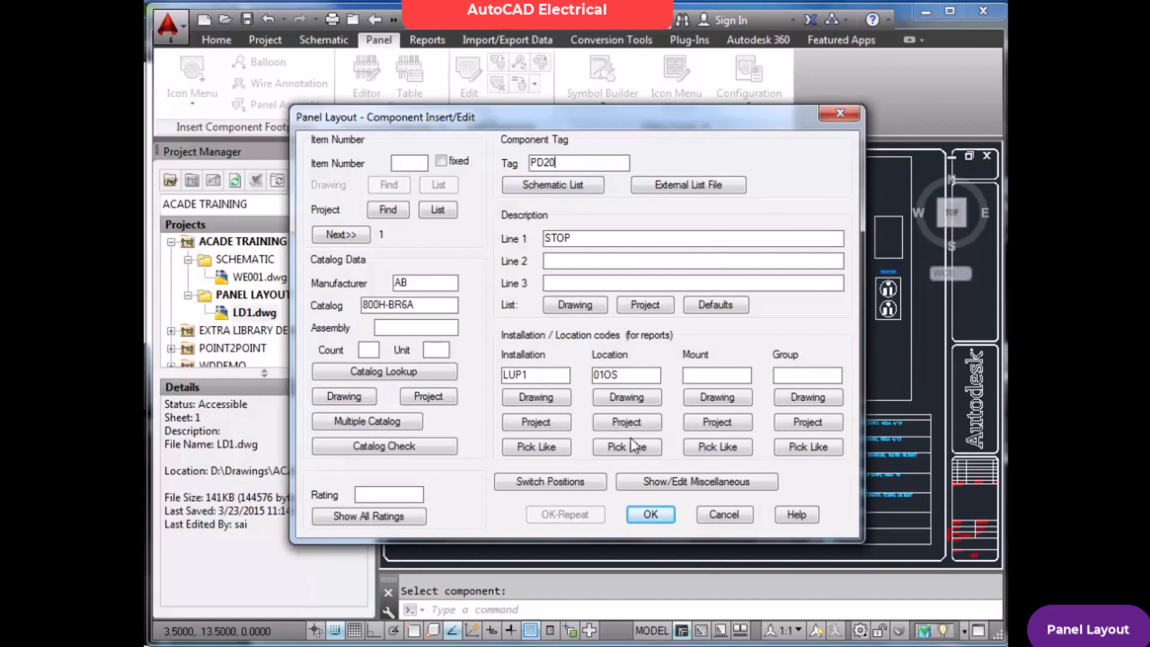
left_click(650, 513)
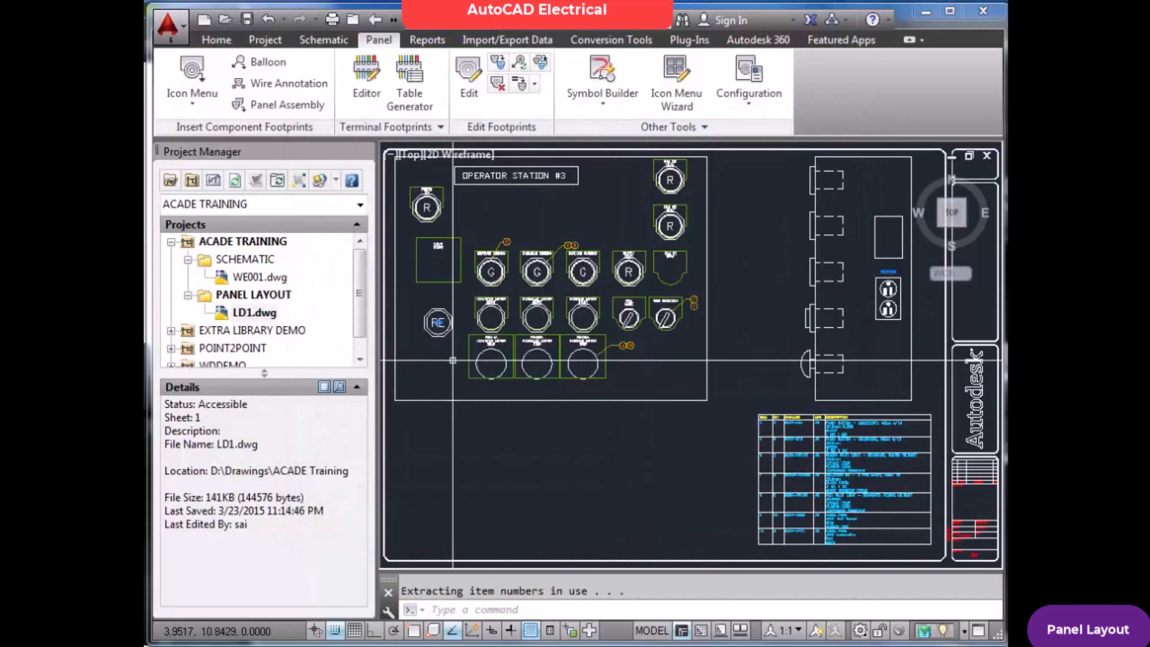
scroll(421, 313, "up", 5)
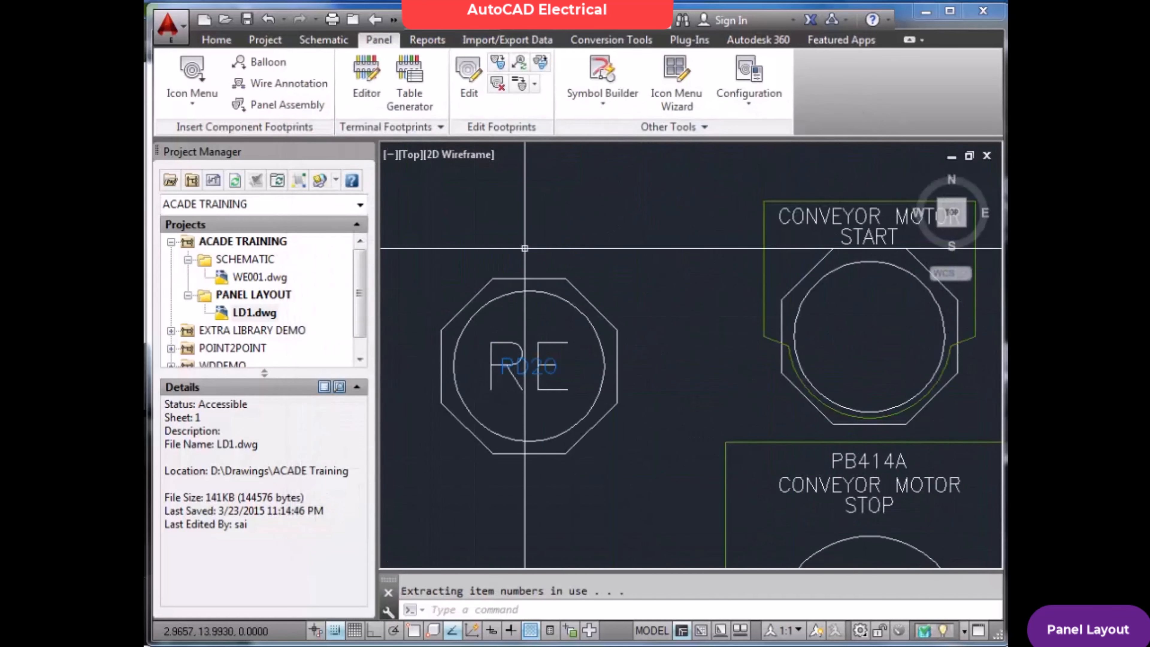
Save the LD1 panel layout with its new tag and open the WE001 schematic
key("Escape")
type("z")
key("Return")
type("e")
key("Return")
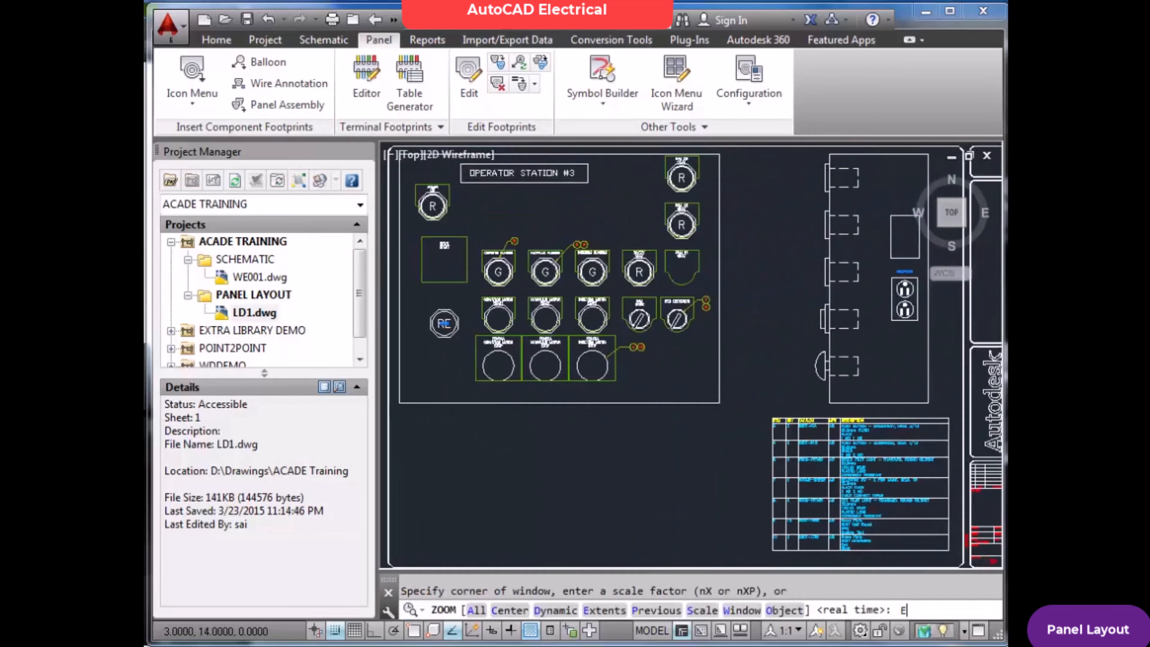
key("ctrl+s")
double_click(272, 278)
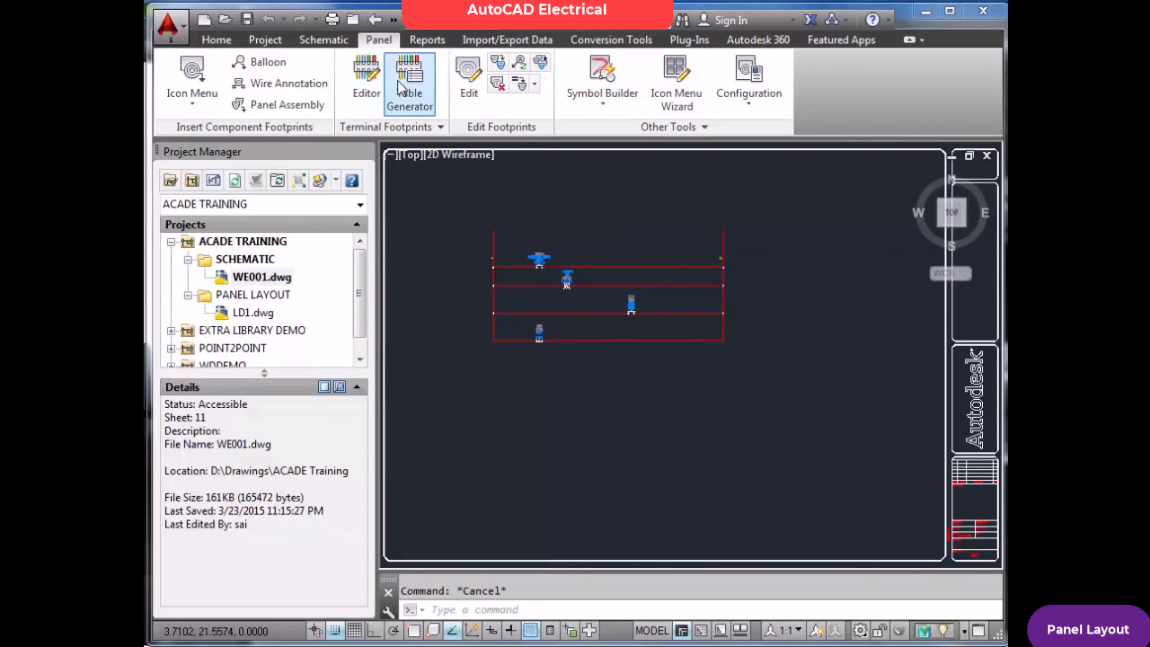
Edit the STOP push button on the lowest rung, taking its data from the PD20 entry in the panel tag list
left_click(325, 40)
left_click(435, 79)
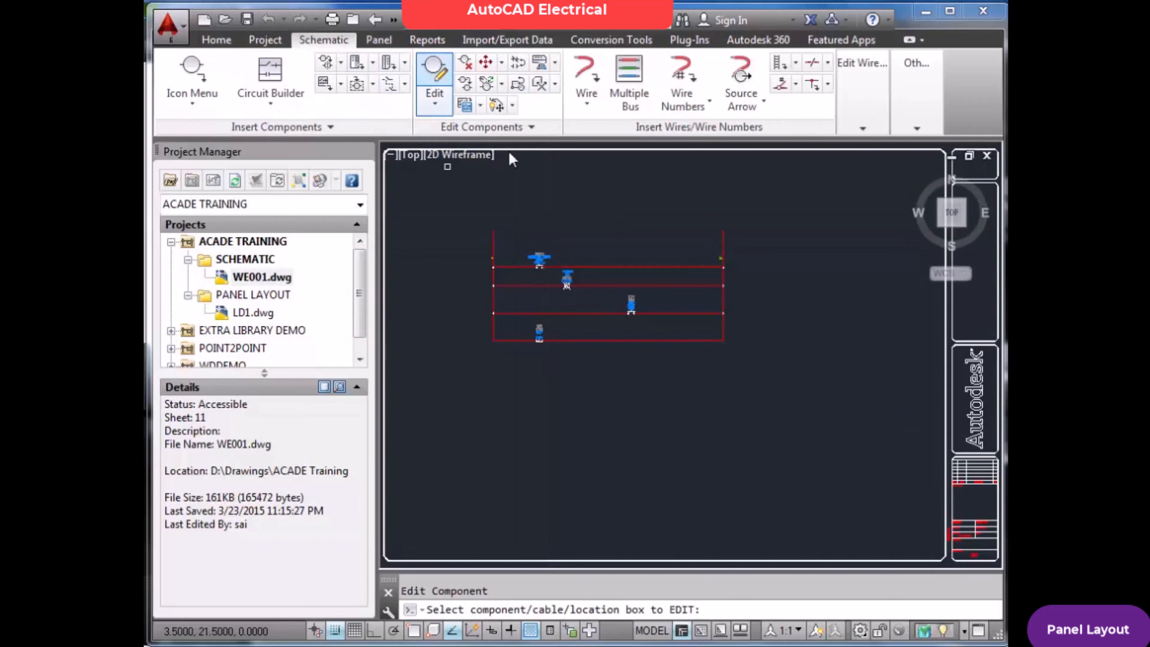
scroll(544, 323, "up", 2)
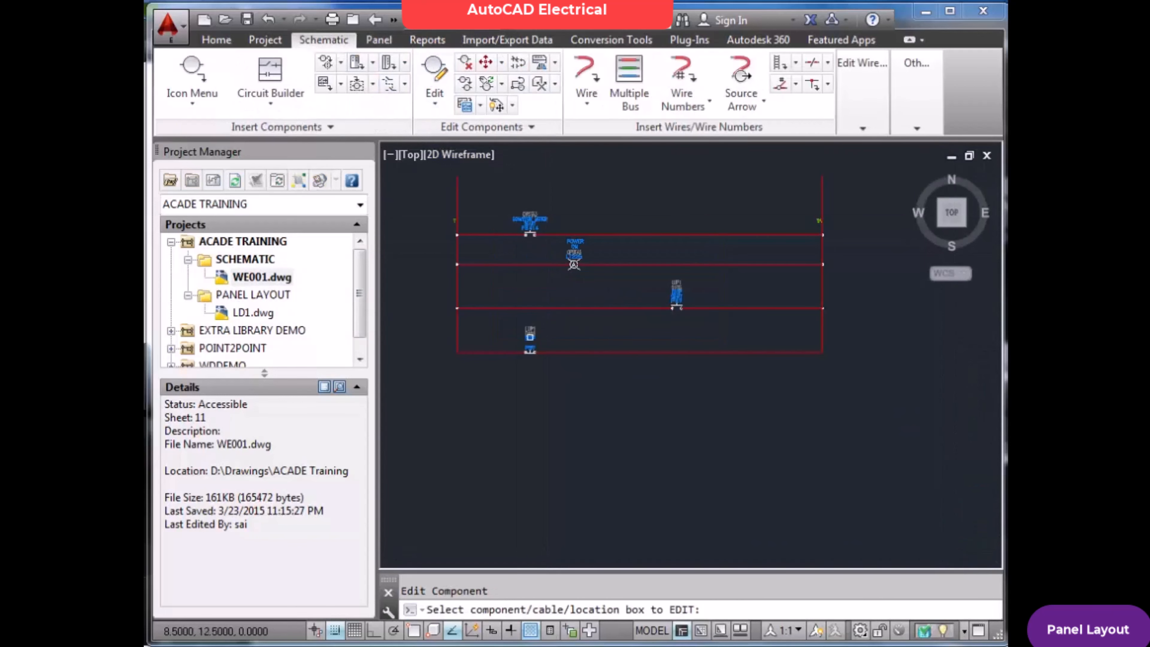
scroll(529, 339, "up", 2)
left_click(528, 345)
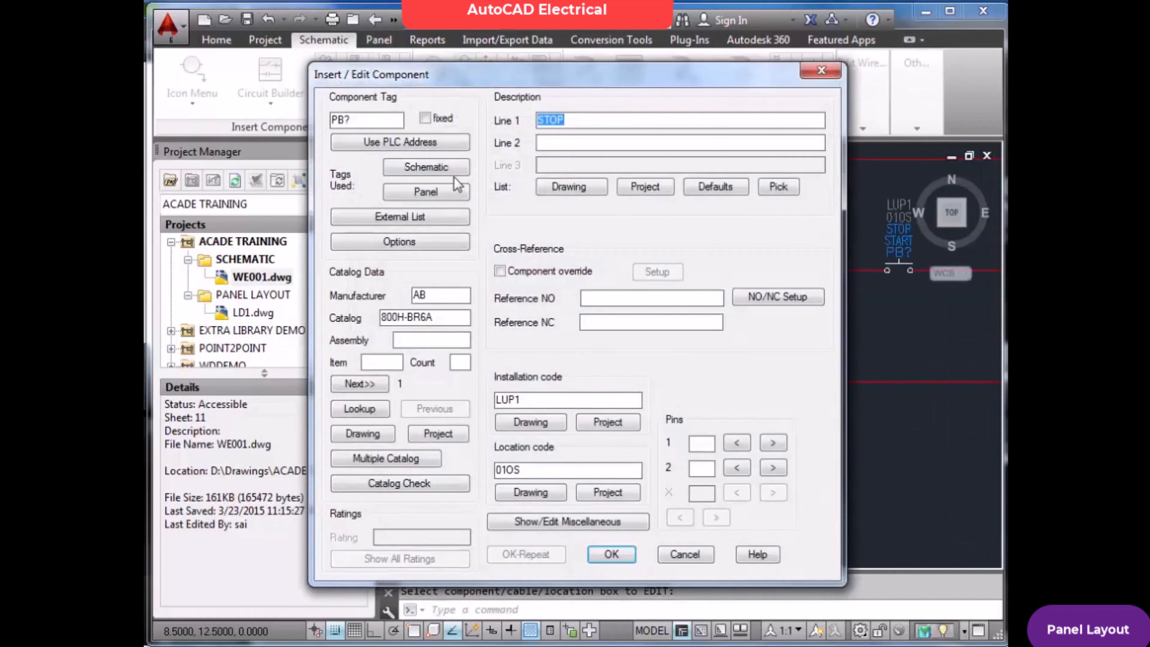
left_click(450, 193)
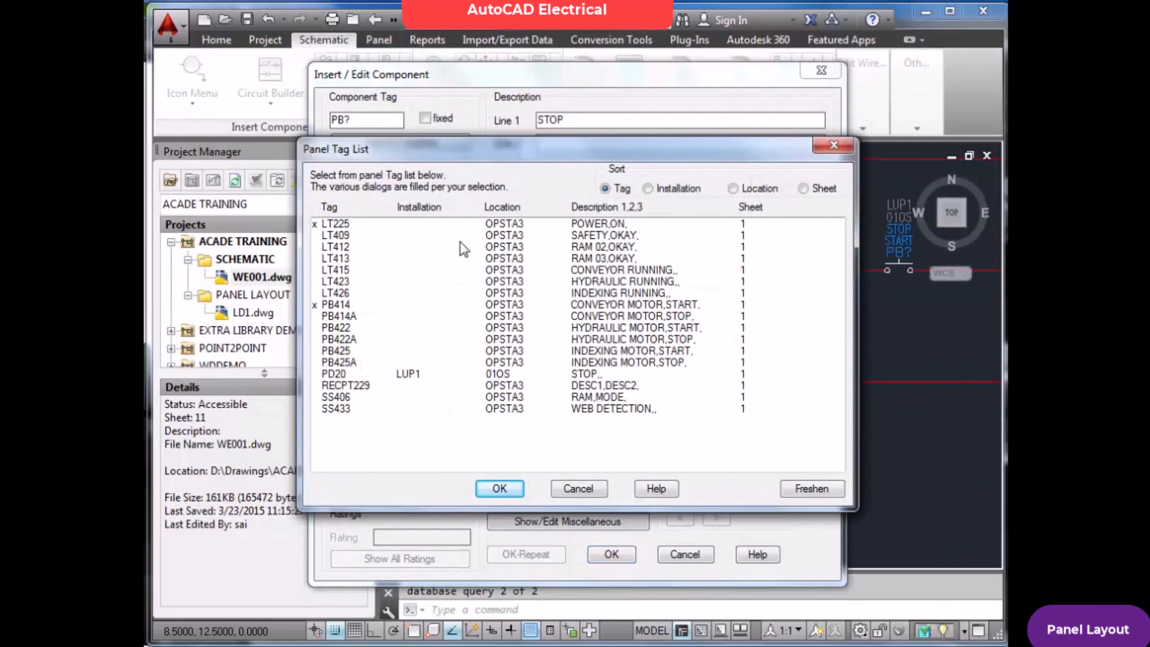
left_click(489, 375)
left_click(500, 489)
left_click(611, 554)
left_click(566, 391)
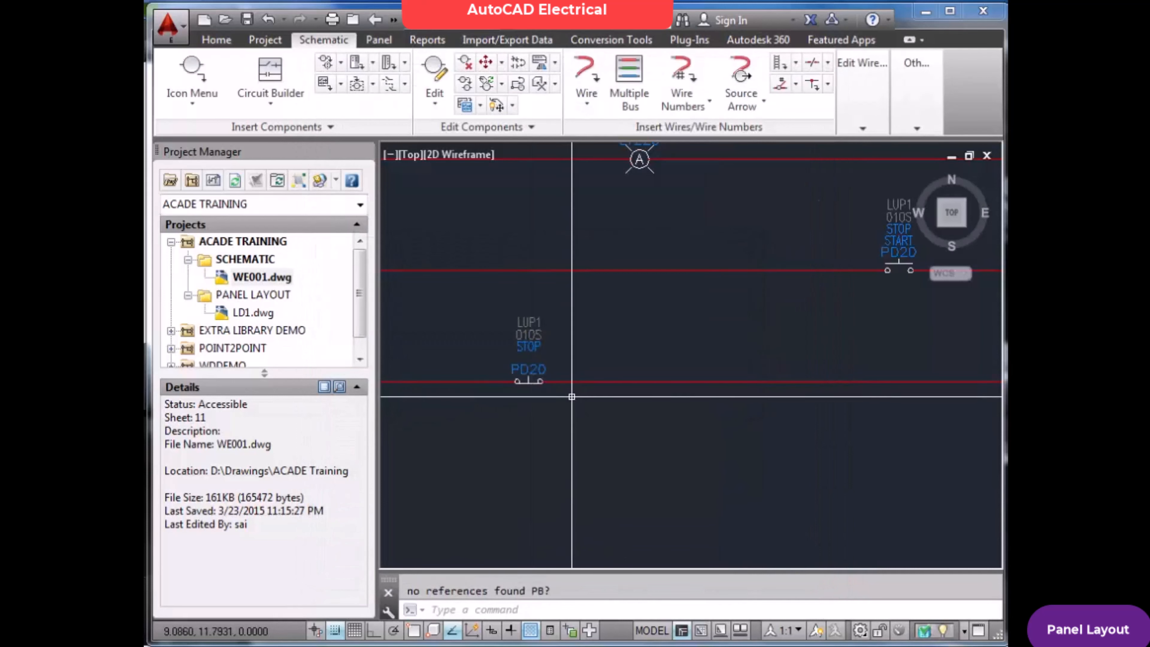
Save the WE001 schematic and return to the LD1 panel layout
key("Escape")
type("Z")
key("Return")
type("E")
key("Return")
key("ctrl+s")
double_click(263, 316)
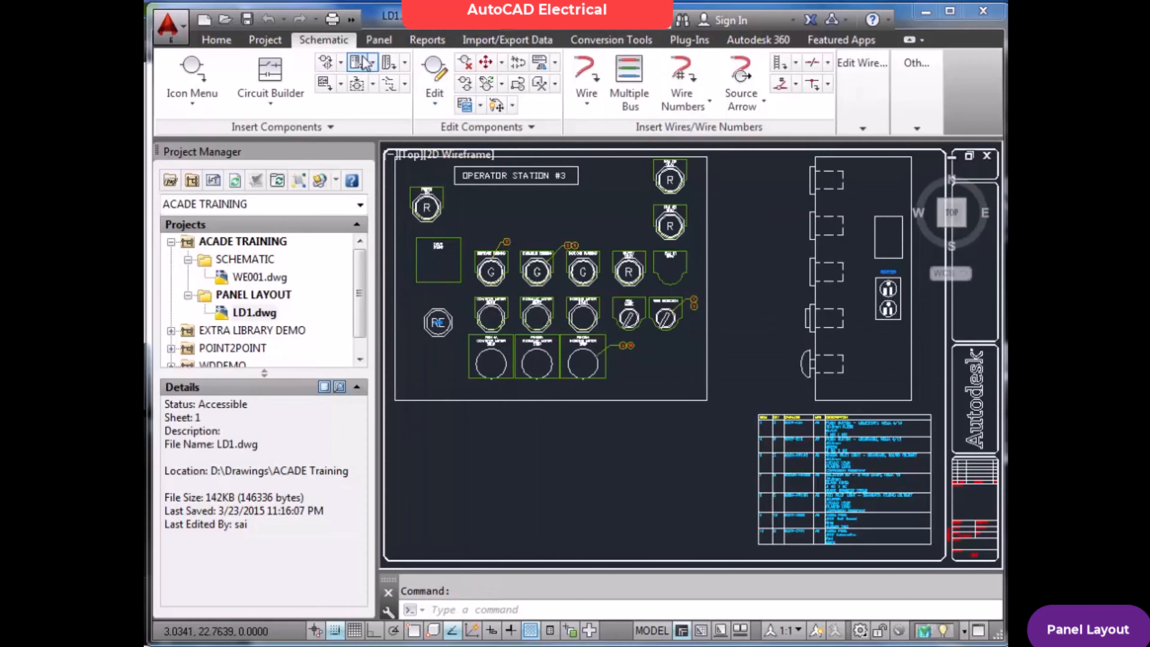
Delete the PD20 push button footprint and surf to its related devices, saving the drawing when asked
left_click(387, 40)
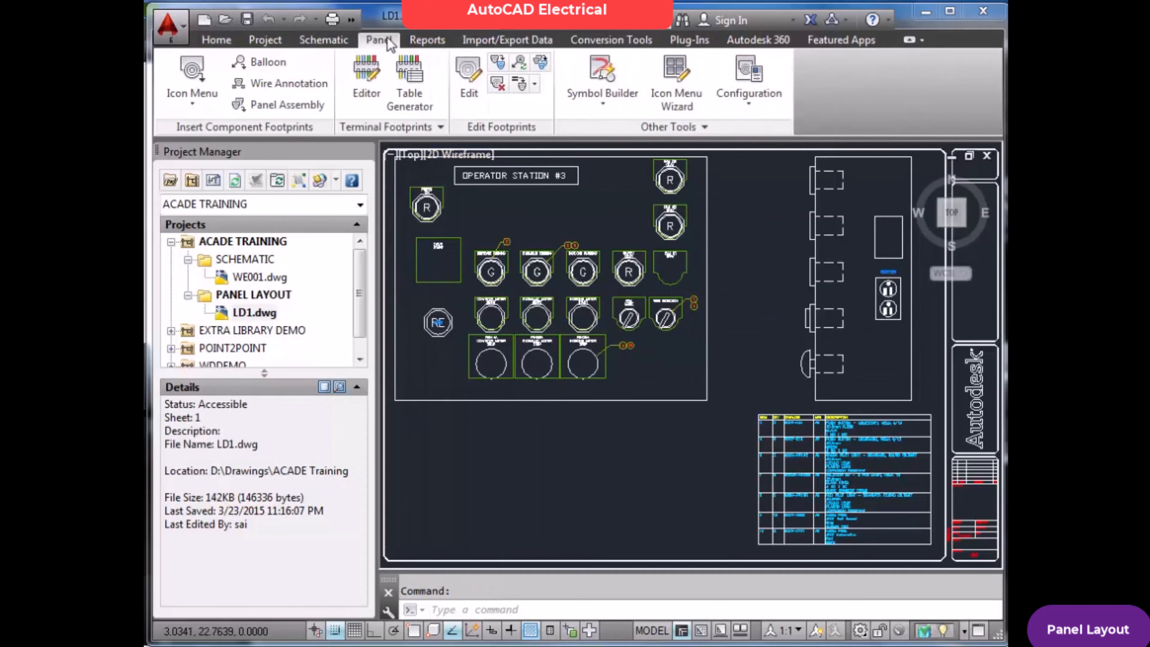
left_click(497, 83)
key("Escape")
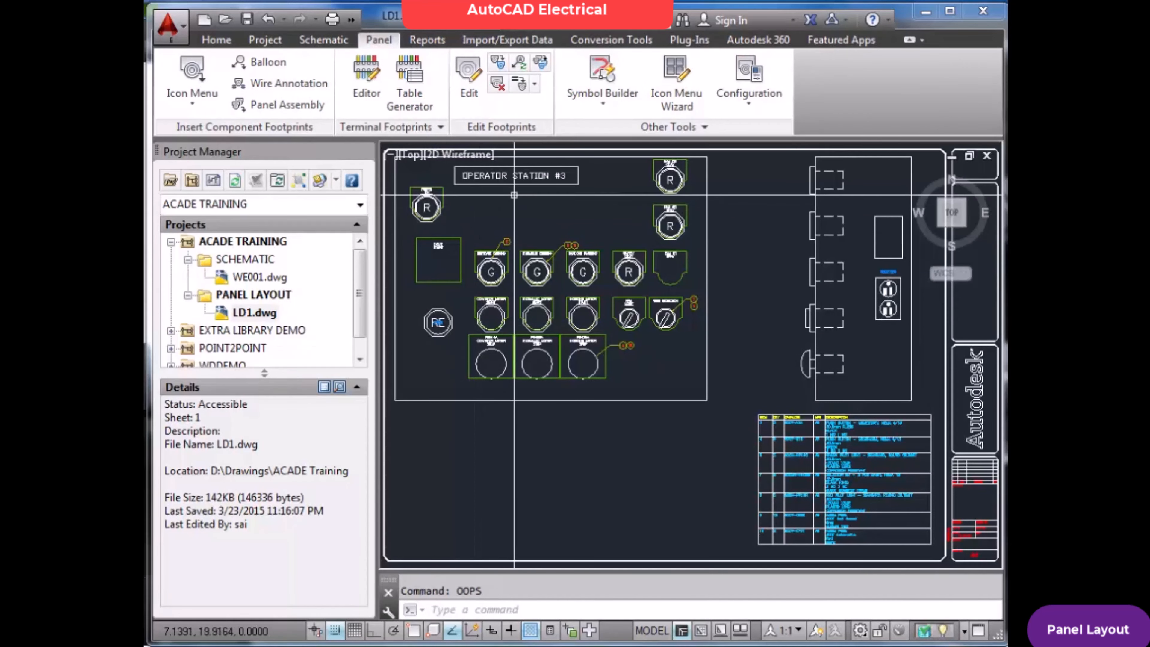
left_click(497, 83)
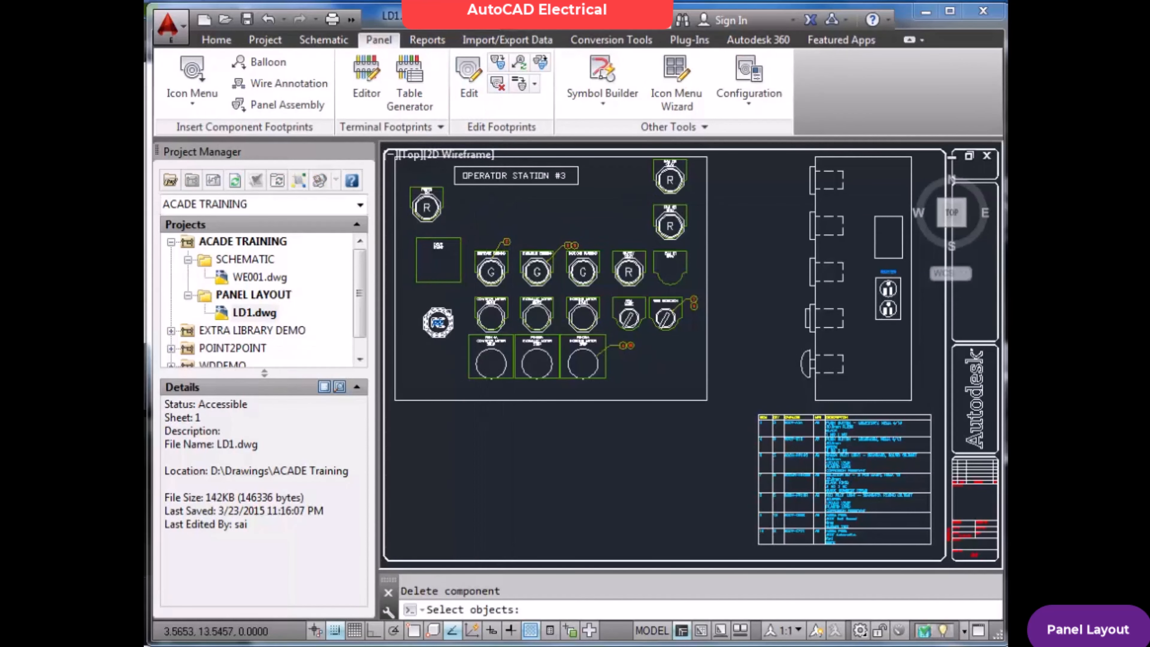
left_click(438, 322)
key("Return")
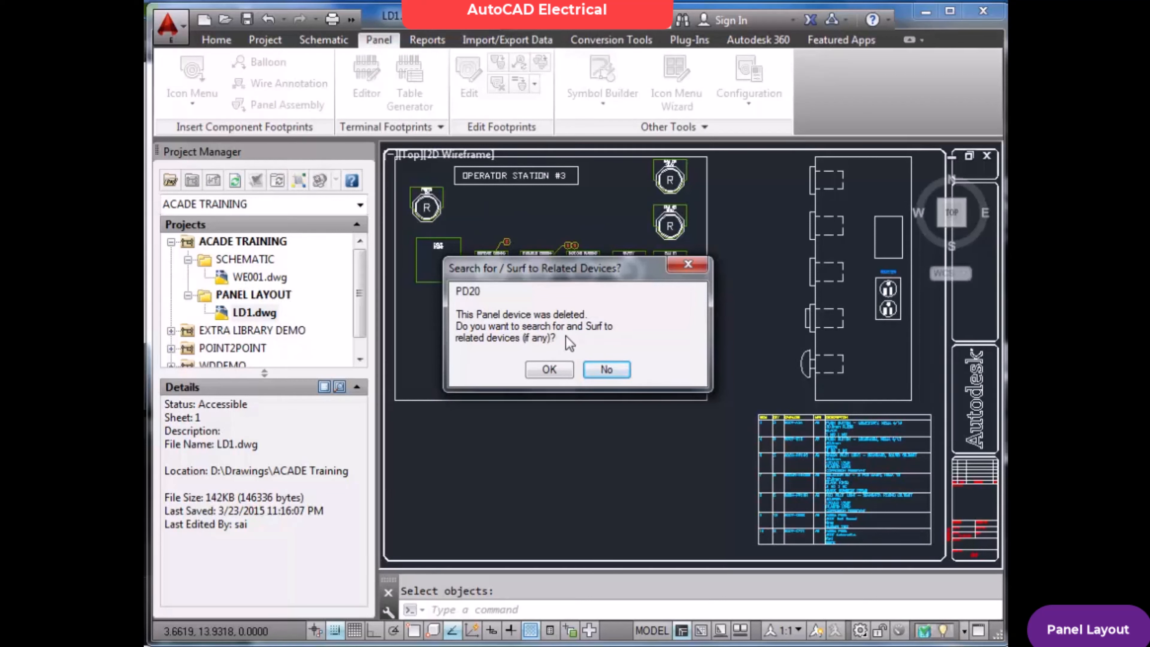
left_click(546, 370)
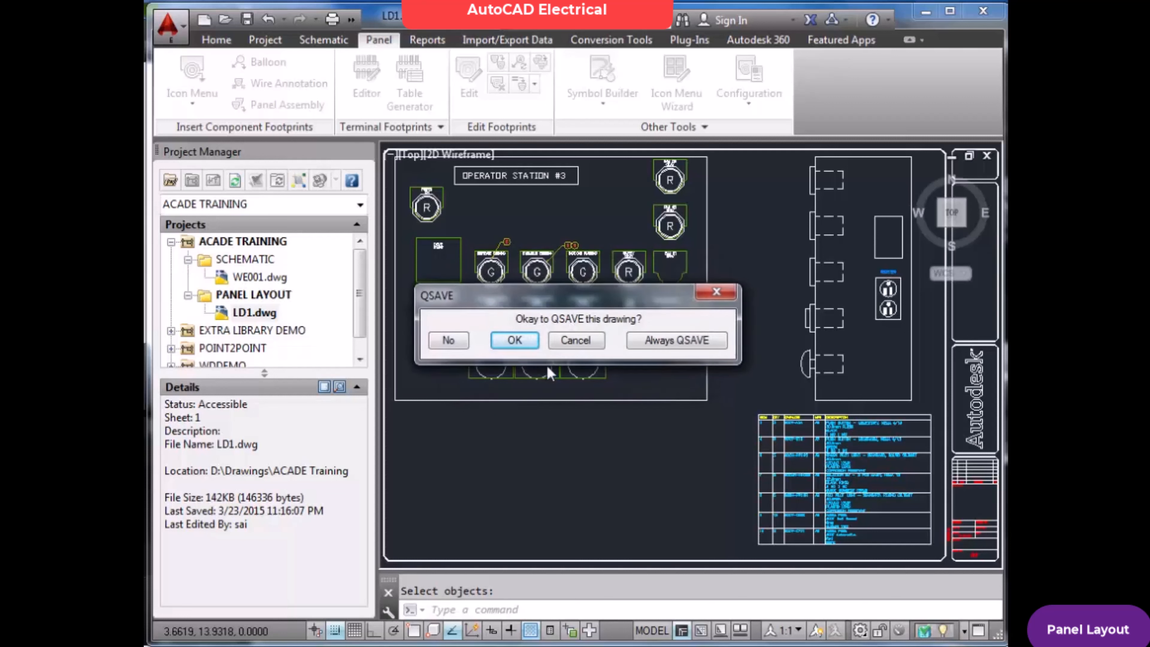
left_click(525, 342)
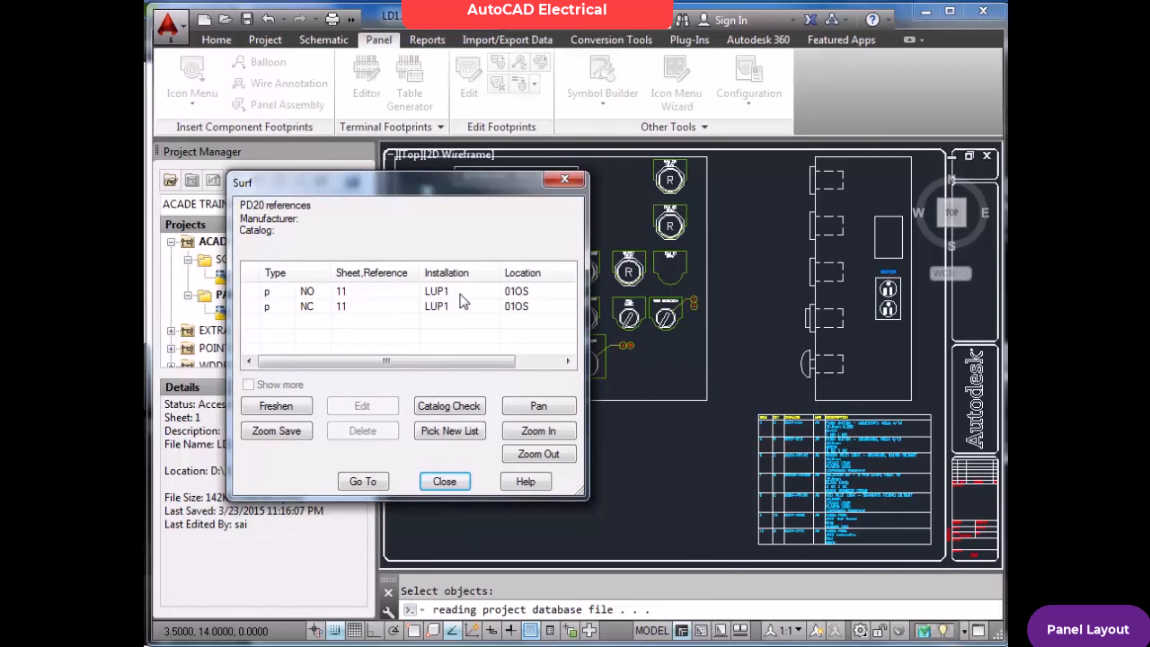
Surf to the NC reference of PD20 on sheet 11, delete that device and close the Surf list
left_click(431, 306)
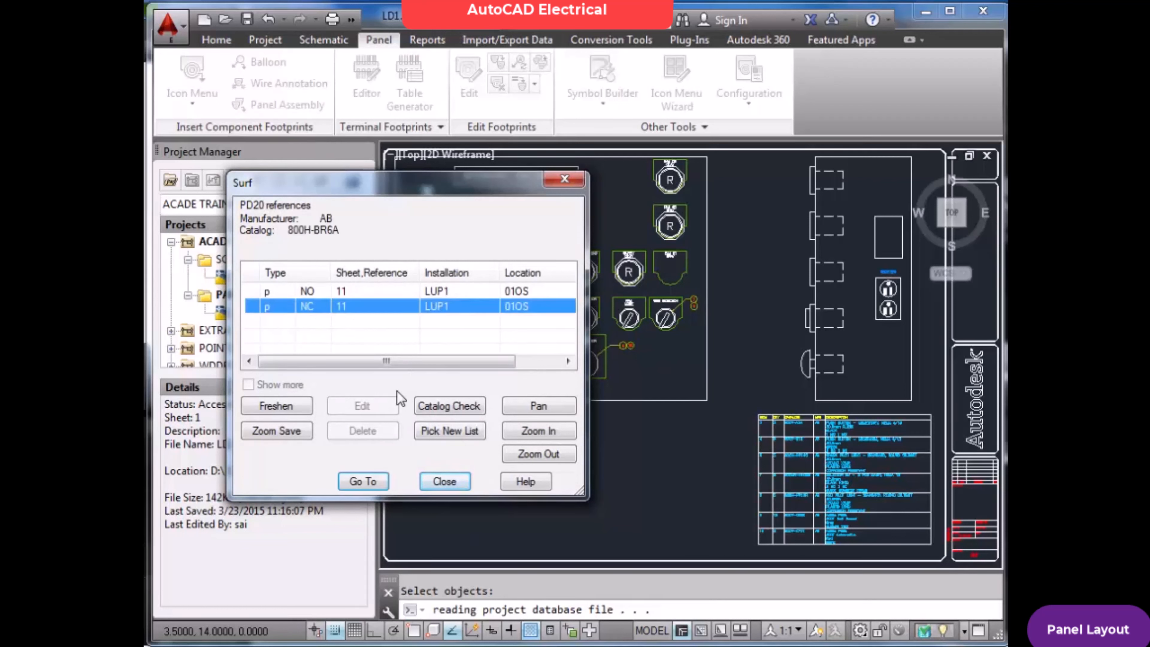
left_click(366, 480)
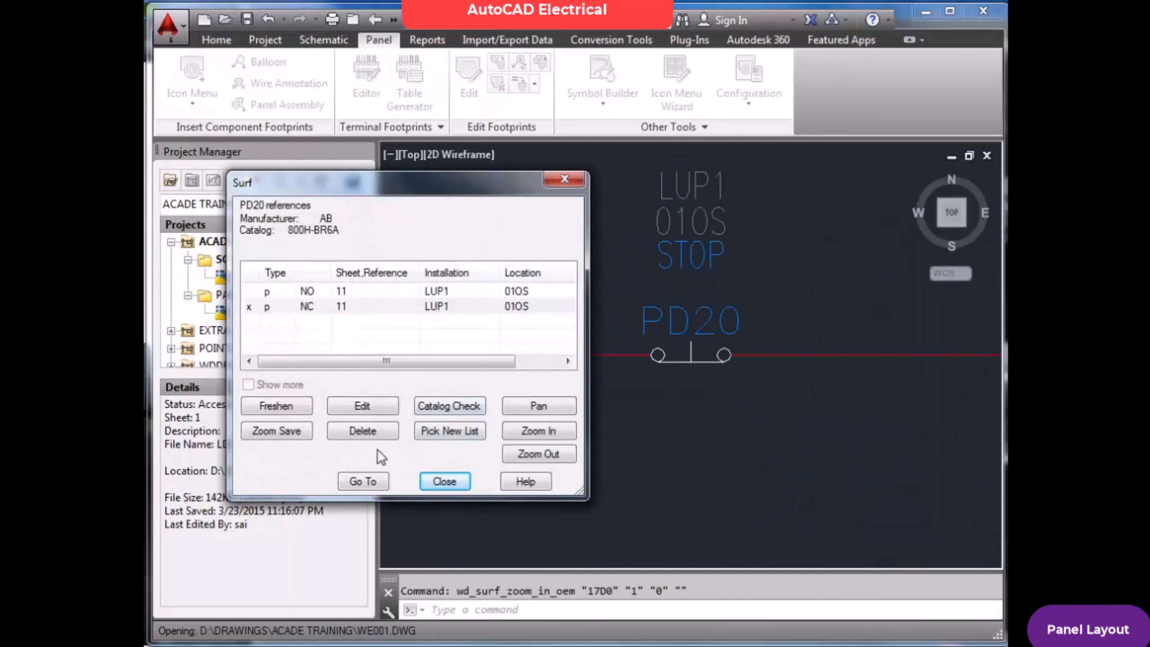
left_click(369, 431)
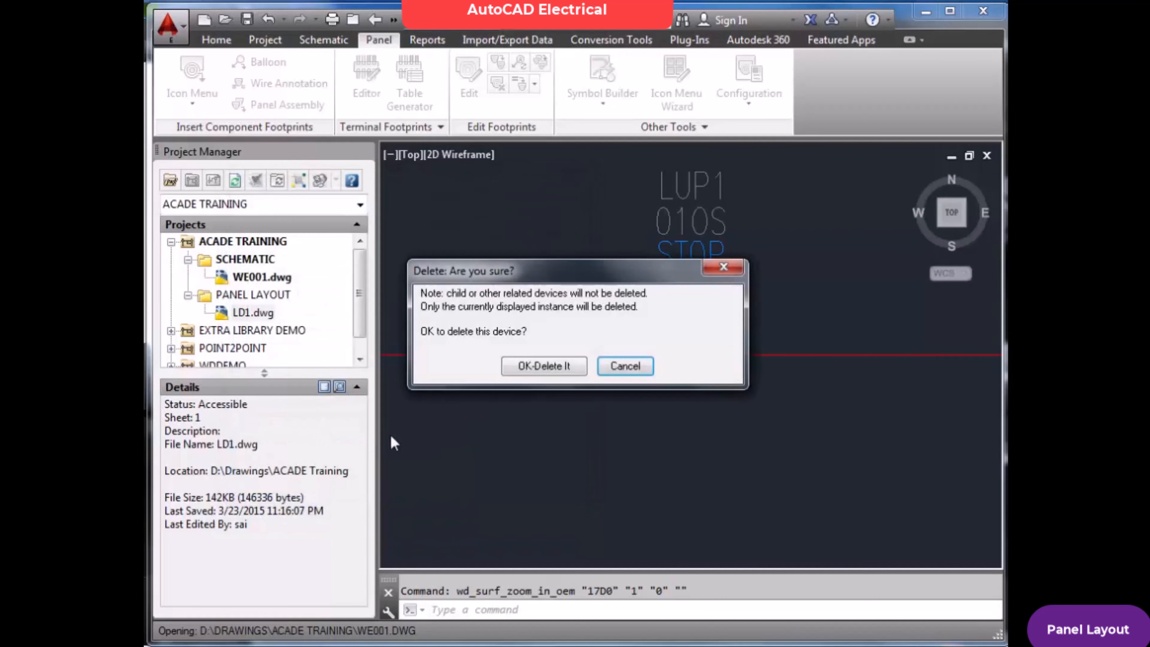
left_click(553, 369)
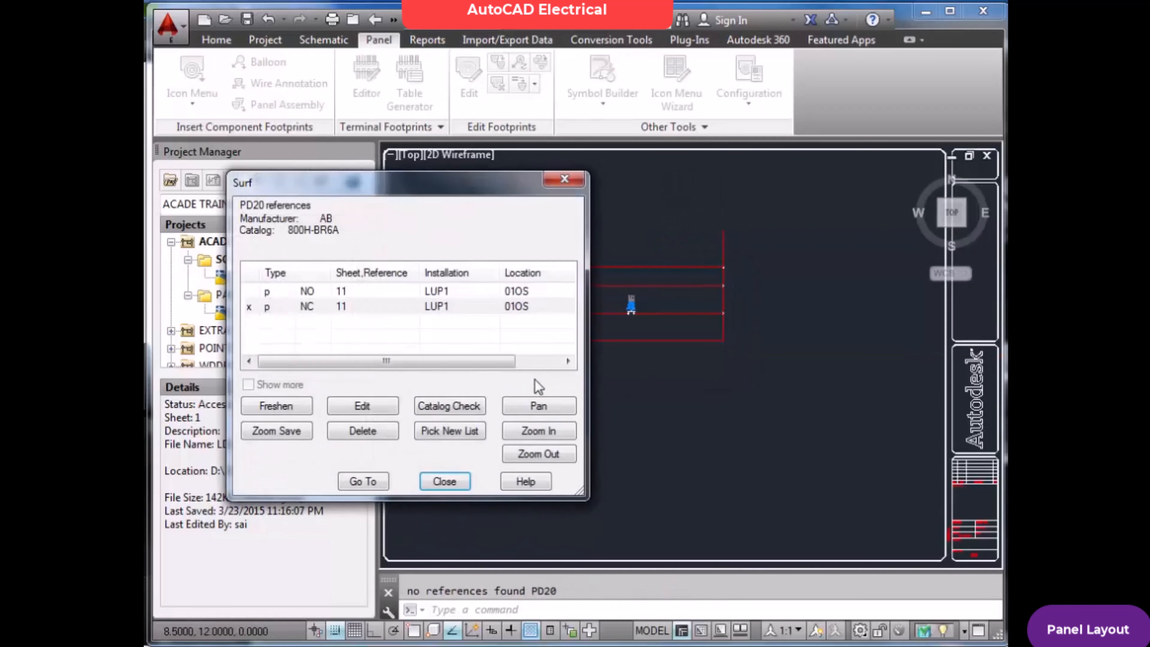
left_click(449, 481)
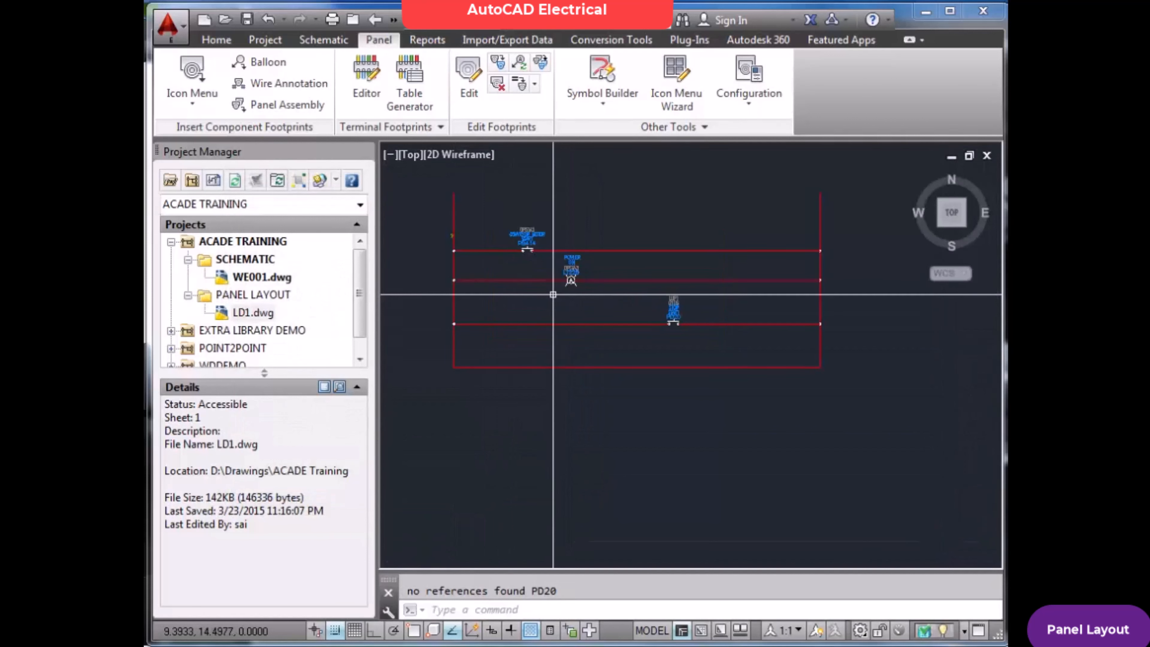
Fit the WE001 schematic to its extents and save it
type("Z")
key("Return")
type("E")
key("Return")
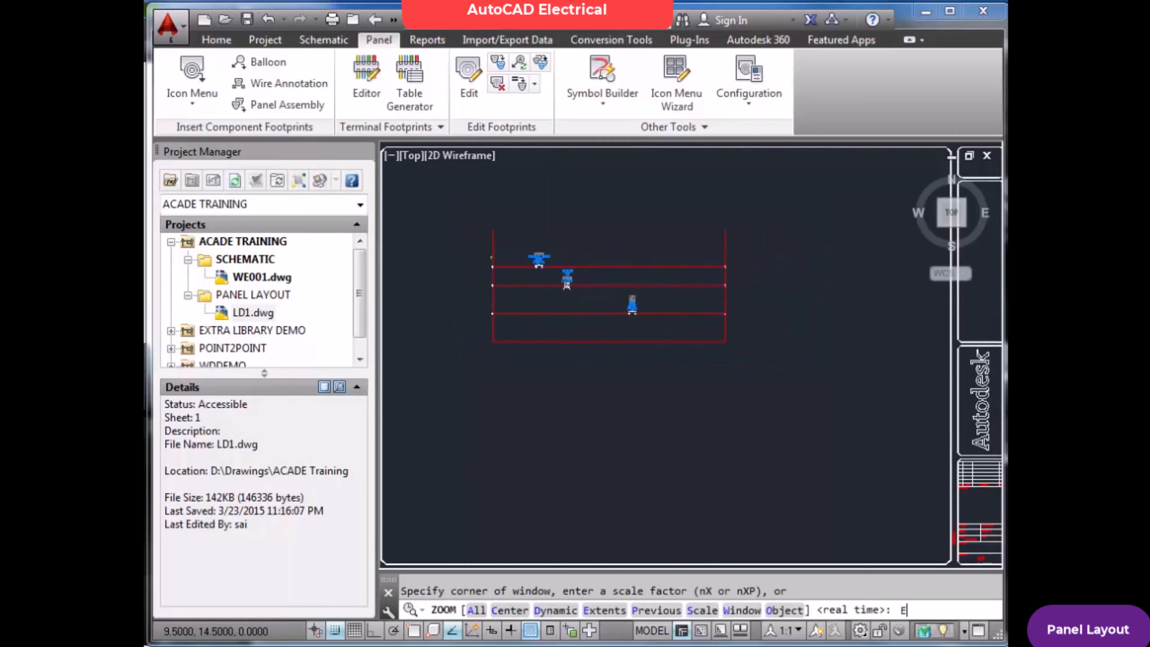
key("Return")
key("ctrl+s")
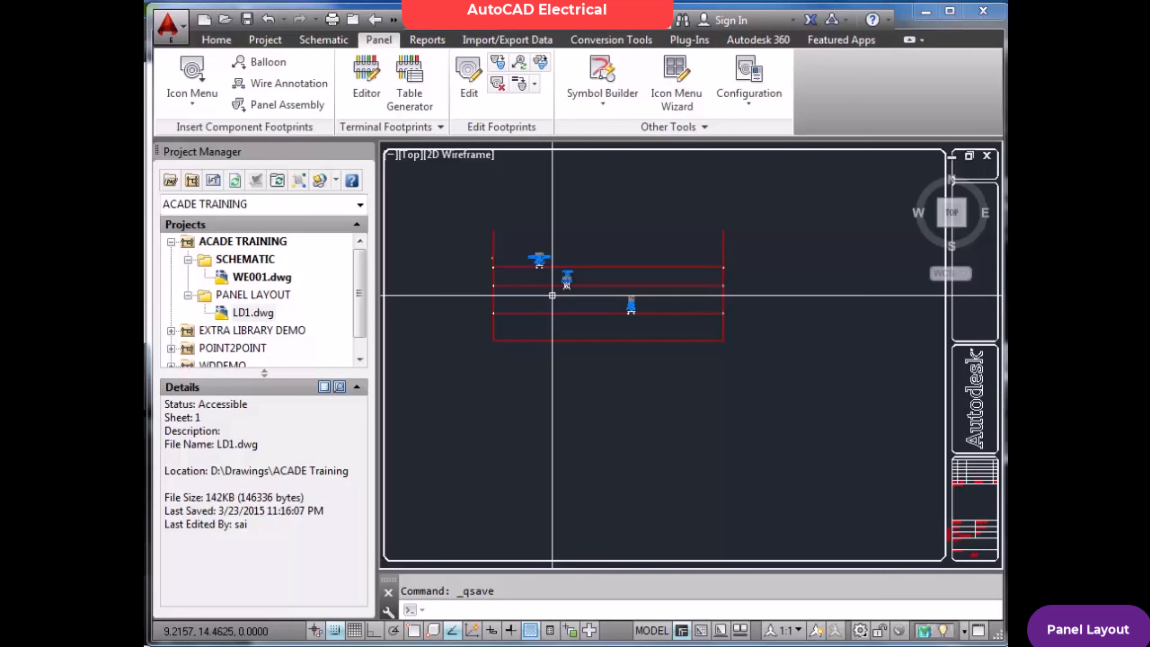
Switch from the WE001 schematic back to the LD1 panel layout drawing
scroll(588, 307, "up", 4)
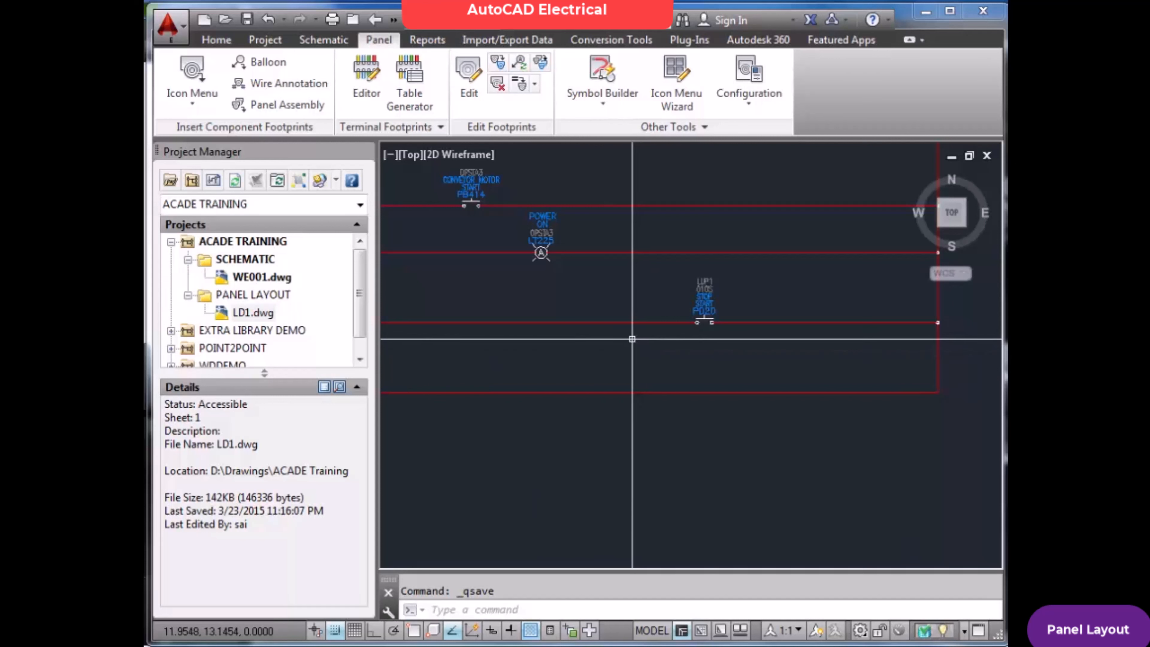
scroll(627, 340, "down", 2)
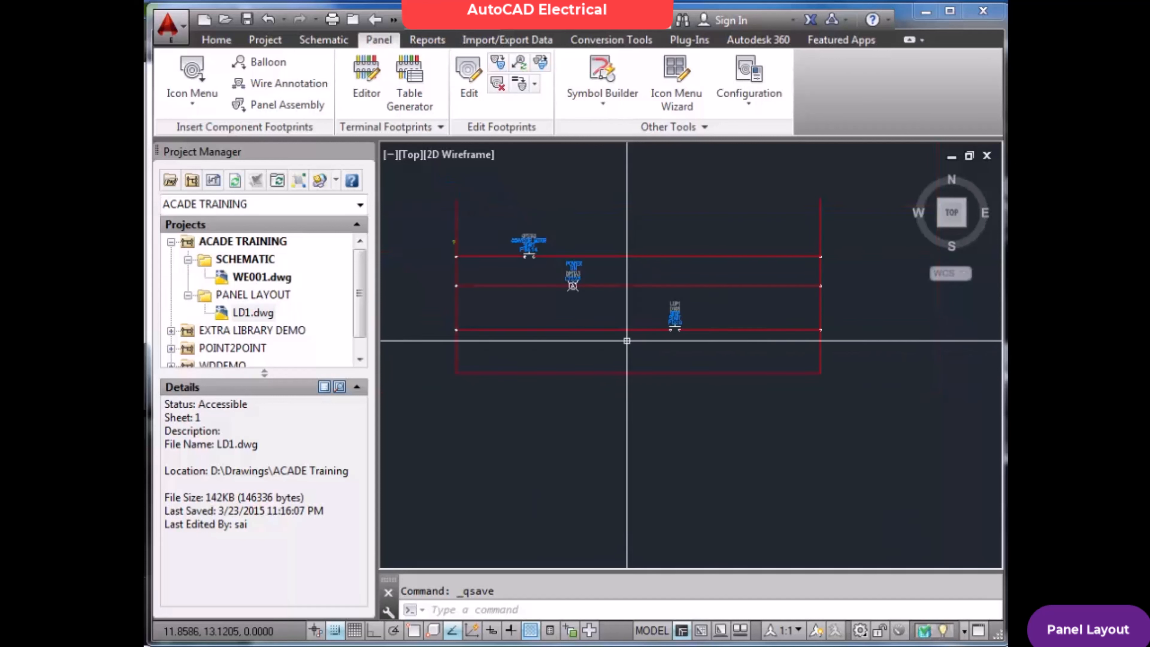
scroll(560, 327, "up", 2)
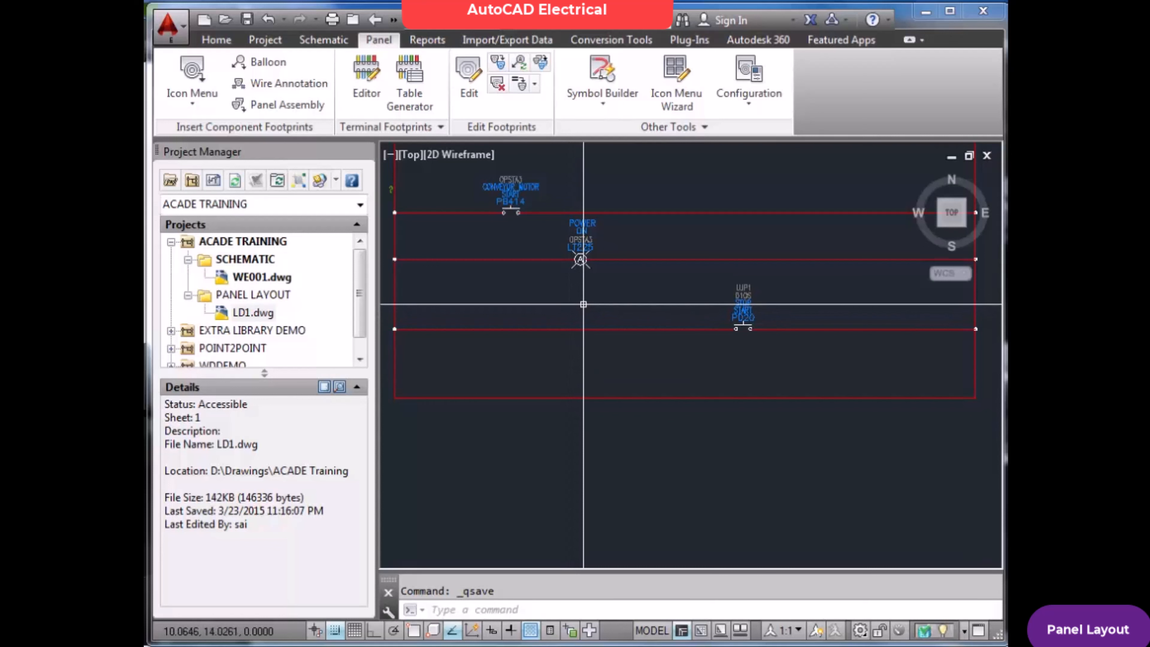
scroll(583, 304, "down", 2)
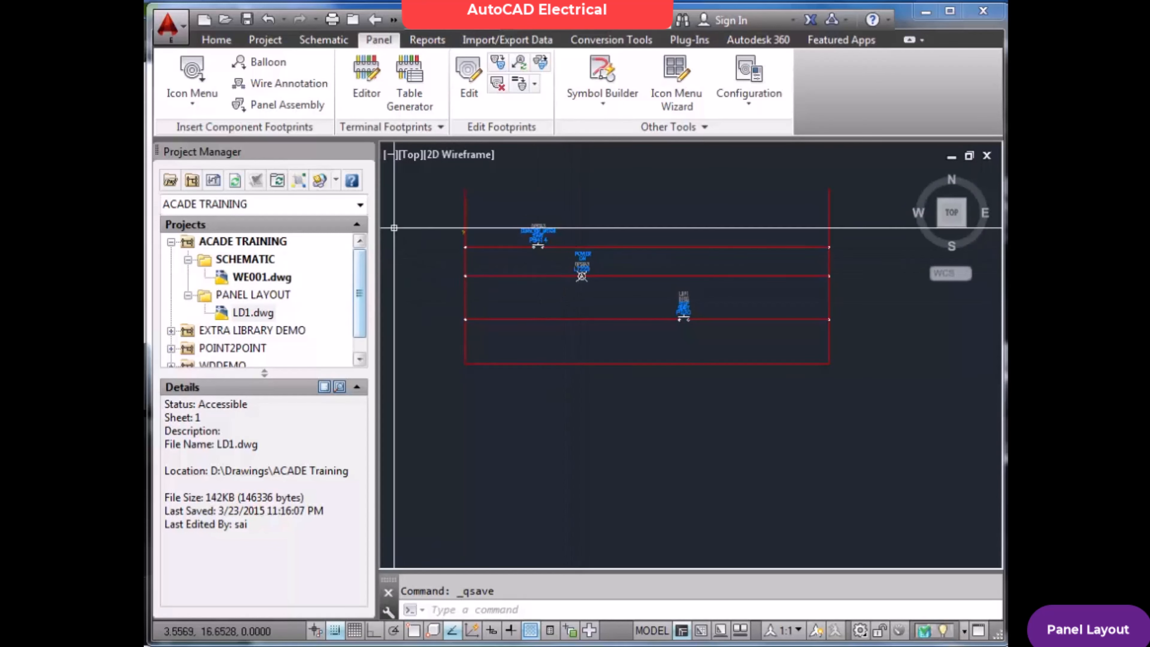
double_click(254, 313)
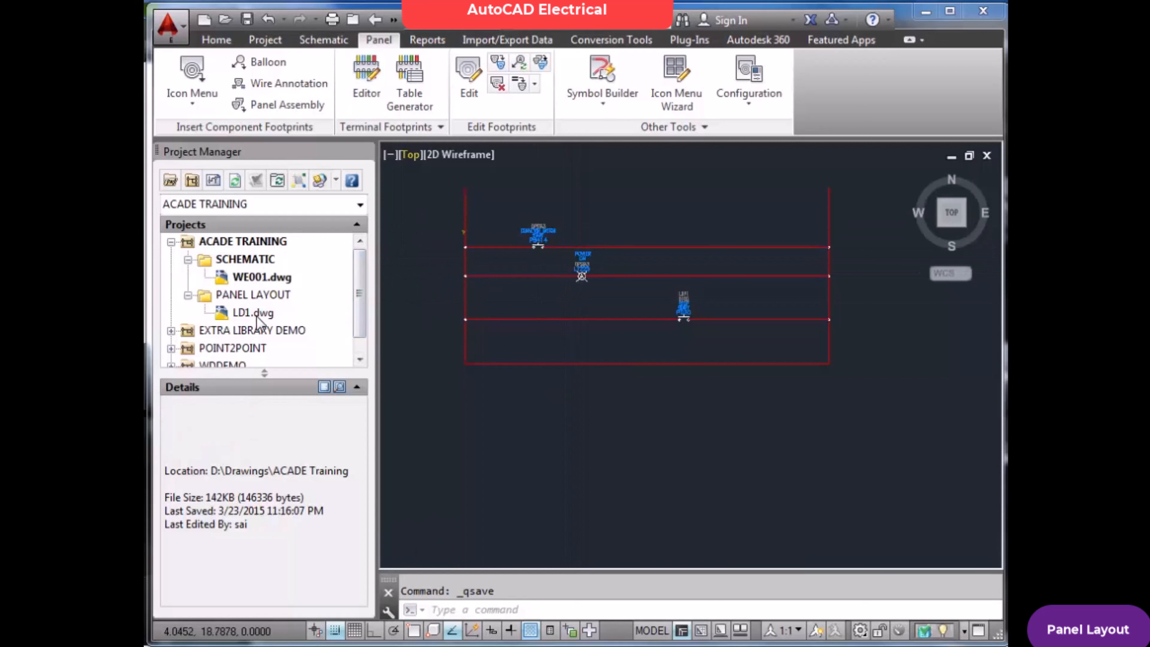
left_click(554, 372)
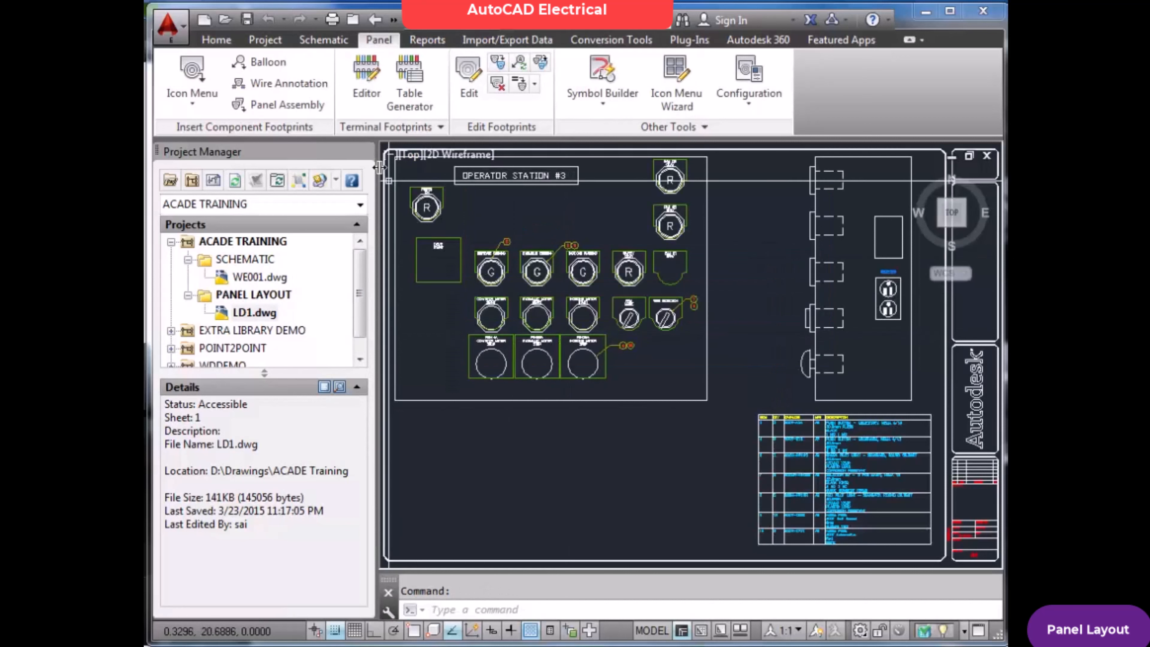
Insert a horizontal AB 199-DR1 DIN rail with NC holes, 13.5 long from X 2, Y 5.5, below the operator station
left_click(193, 77)
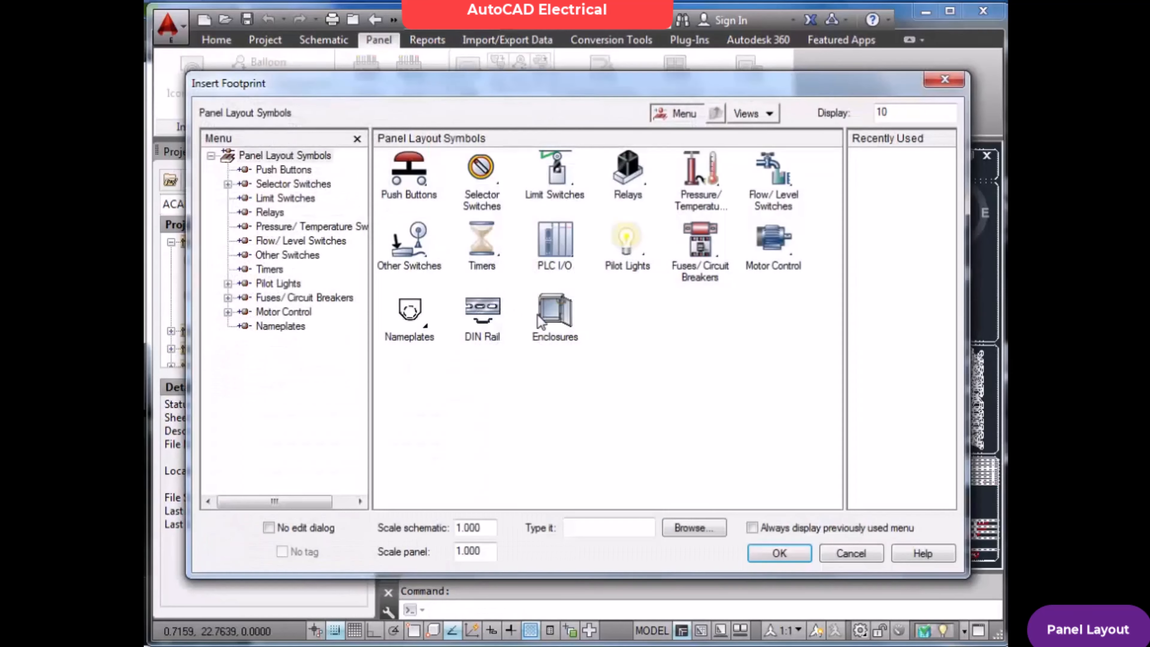
left_click(493, 316)
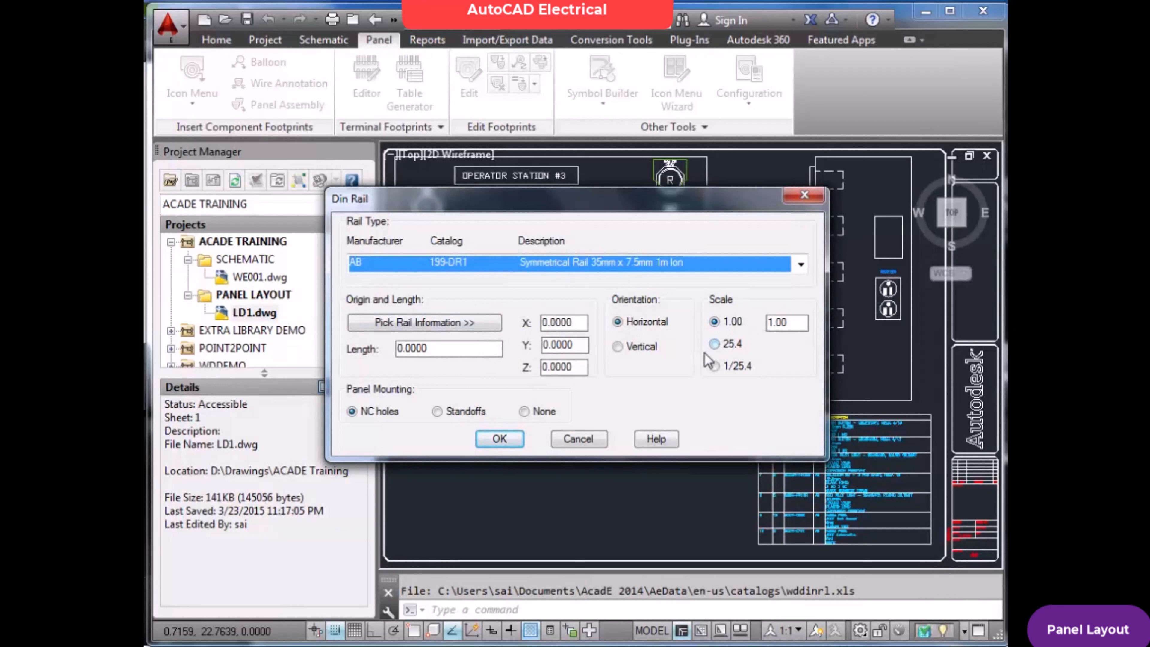
left_click(466, 323)
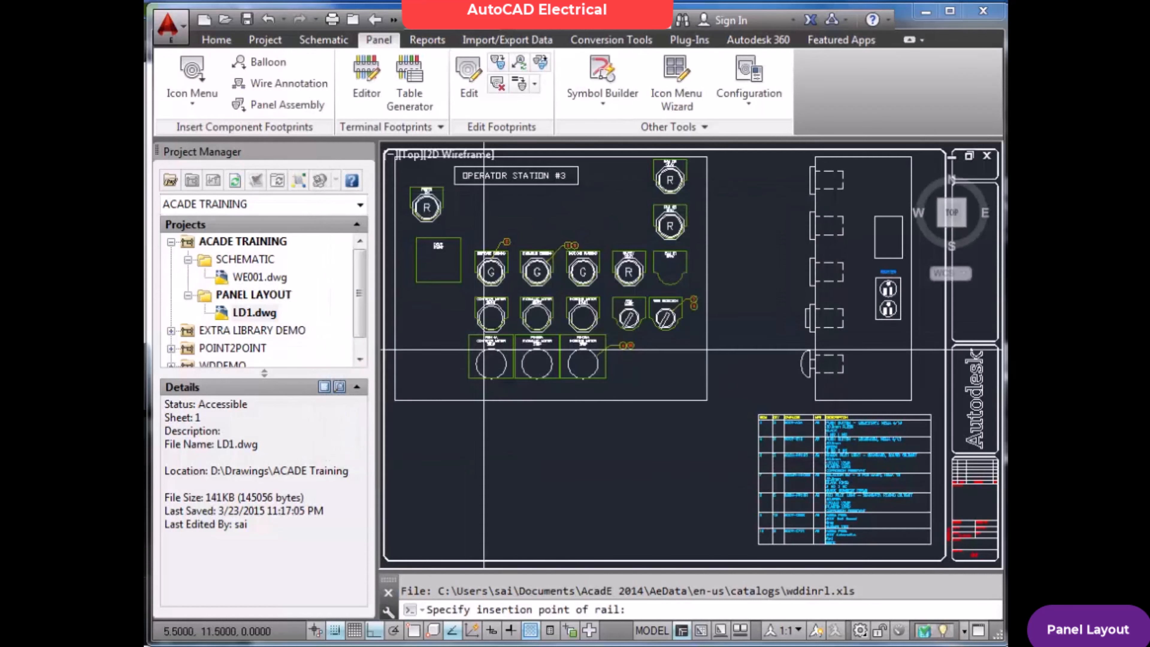
left_click(420, 460)
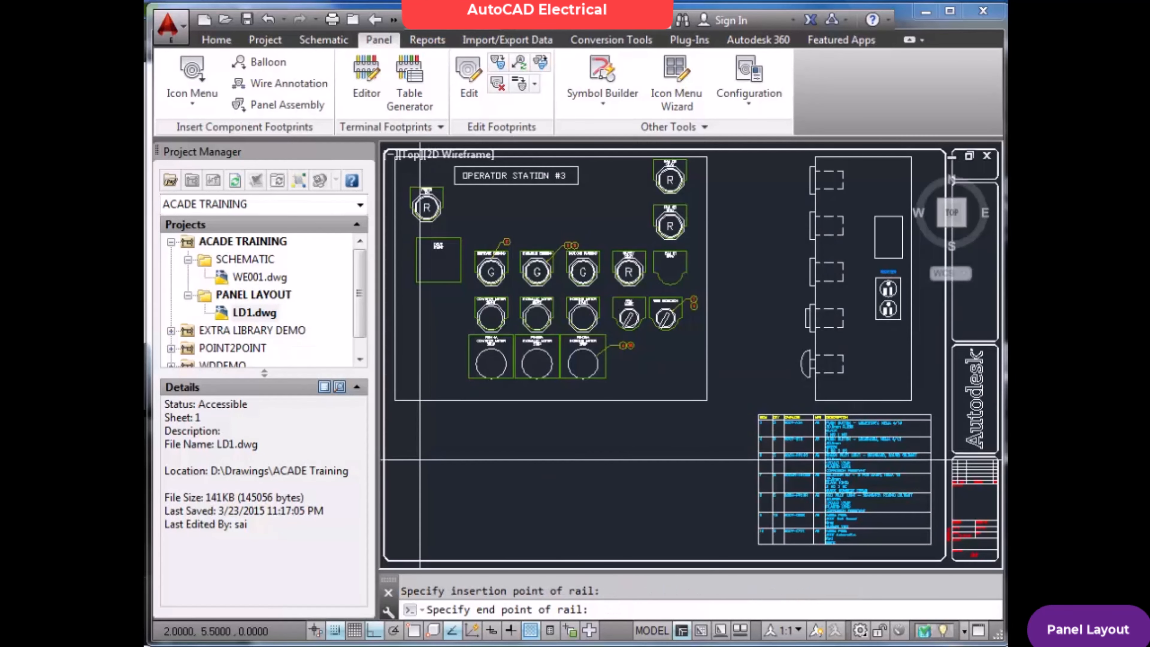
left_click(668, 460)
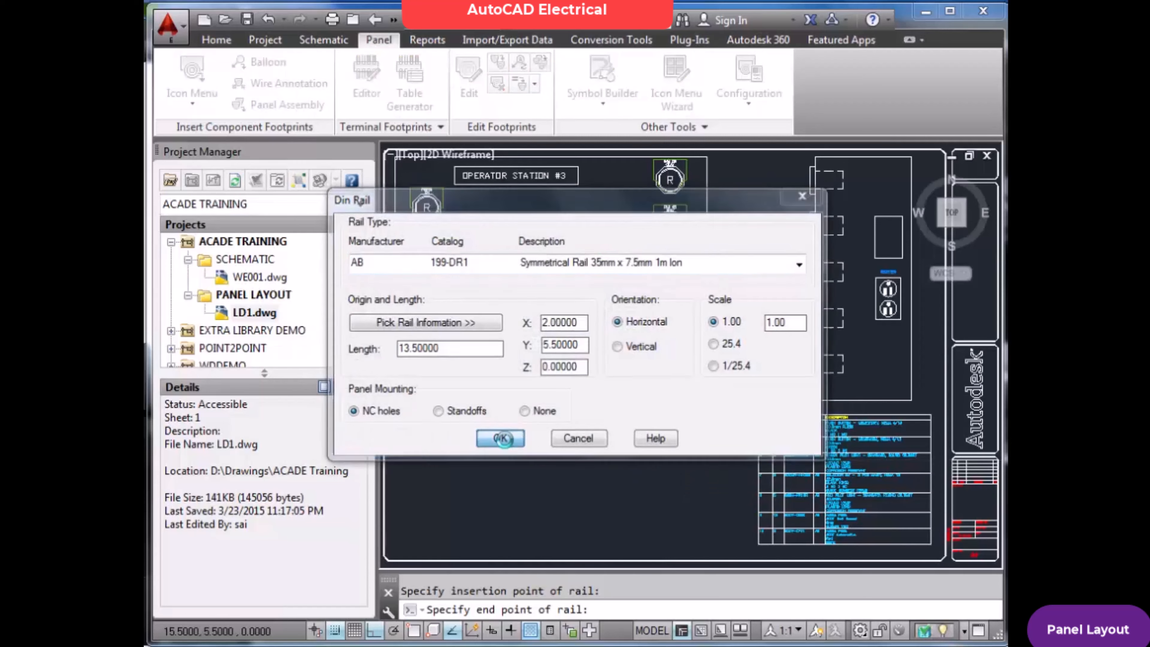
left_click(500, 438)
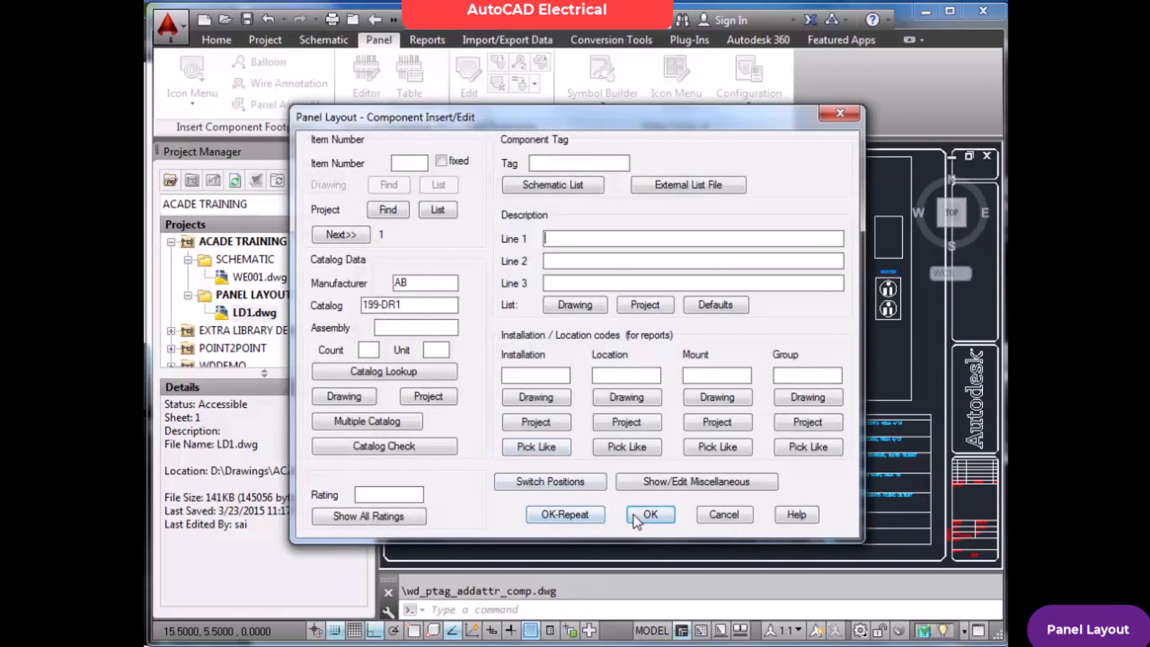
left_click(651, 514)
Delete the DIN rail below the operator station and fit the drawing to its extents
scroll(472, 478, "up", 4)
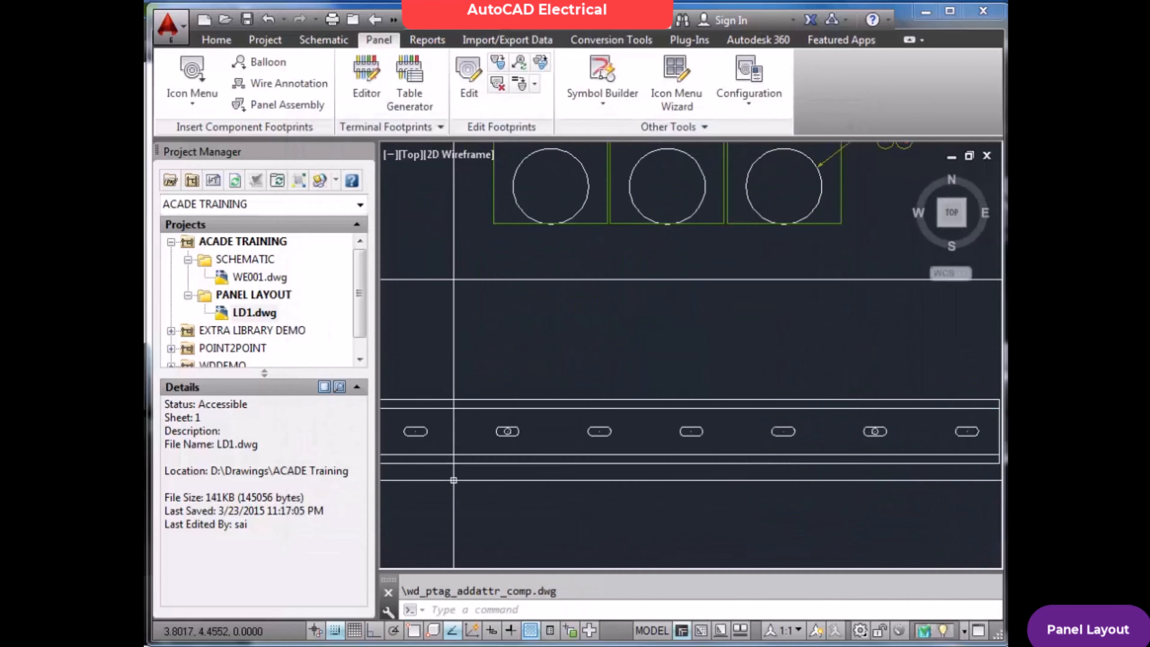
scroll(520, 483, "down", 4)
scroll(516, 485, "up", 2)
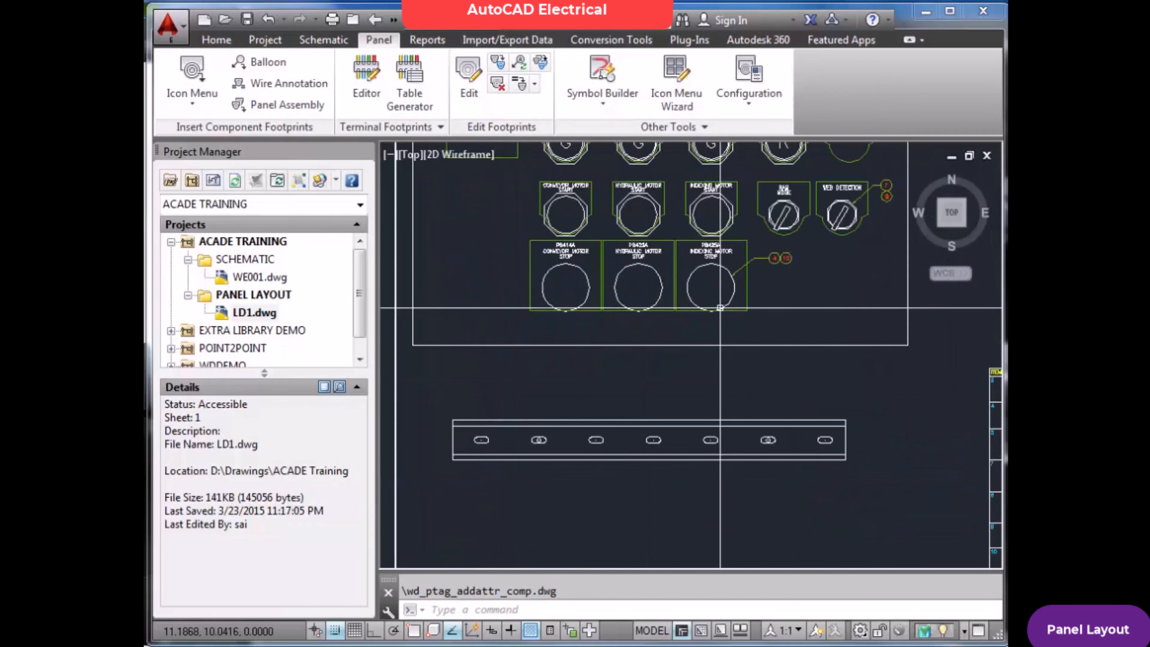
scroll(717, 333, "down", 4)
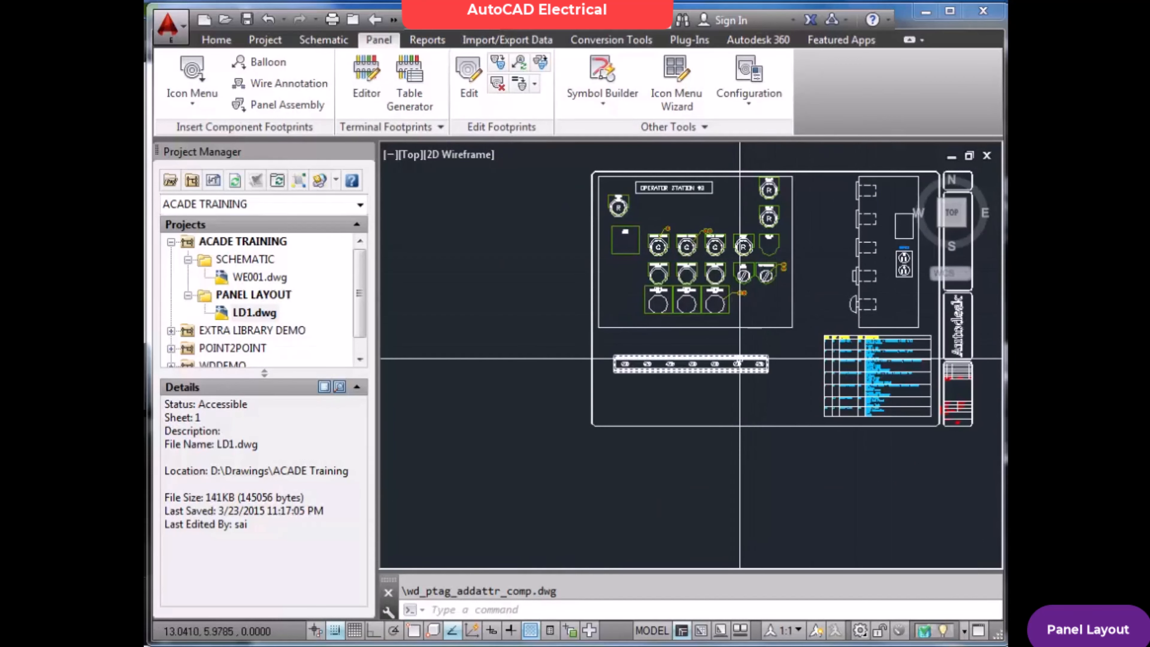
scroll(737, 358, "up", 2)
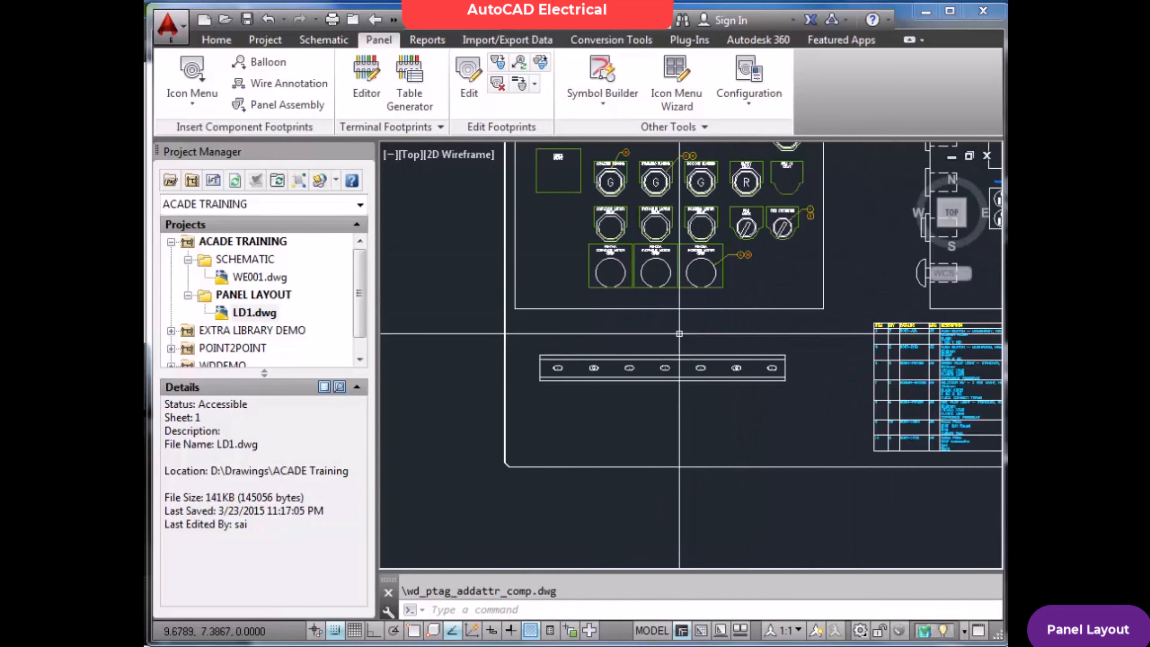
scroll(669, 327, "down", 2)
left_click(582, 336)
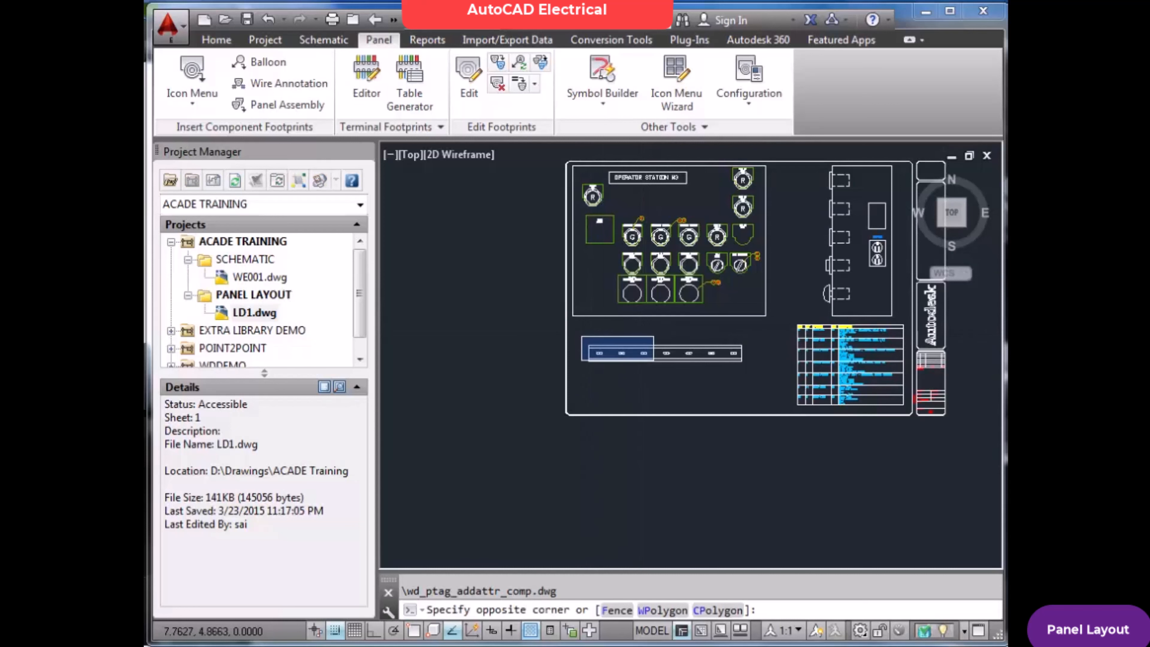
left_click(749, 375)
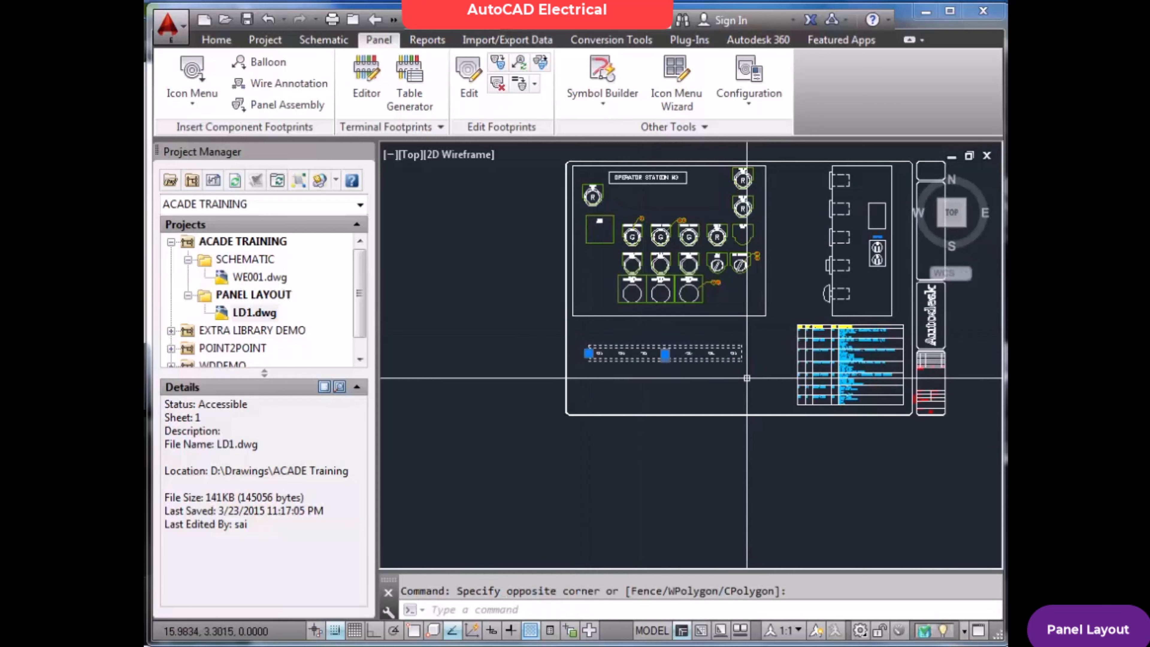
key("Delete")
type("z")
key("Return")
type("e")
key("Return")
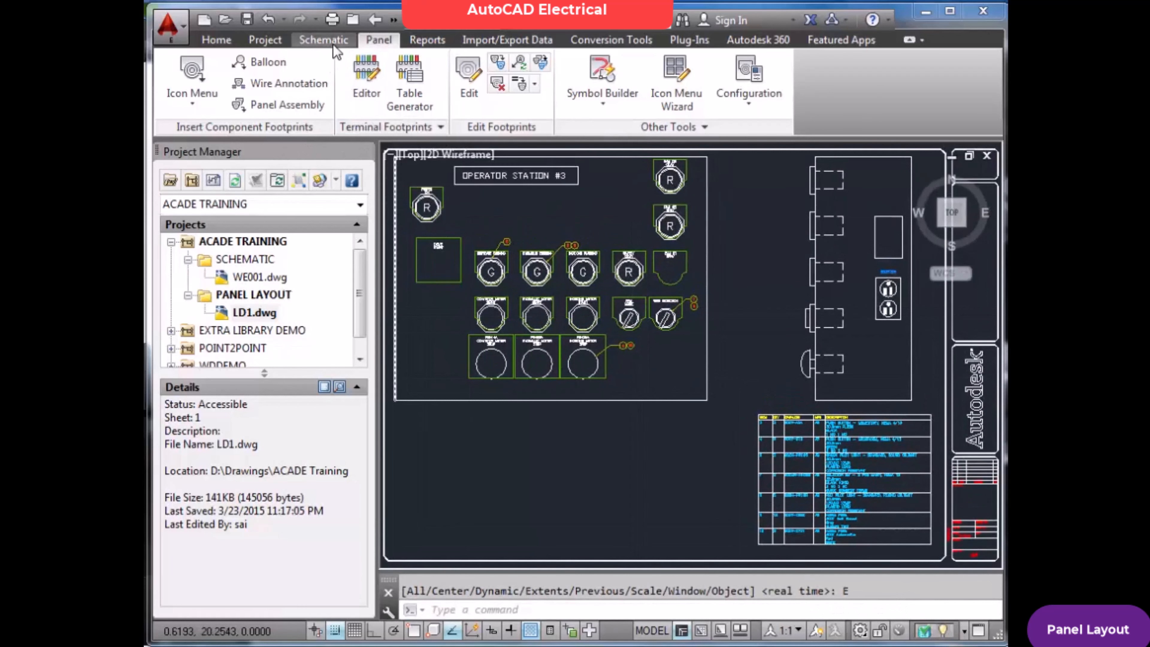
Open the Symbol Builder to view its symbol and object selection settings, and cancel it
left_click(324, 40)
left_click(874, 105)
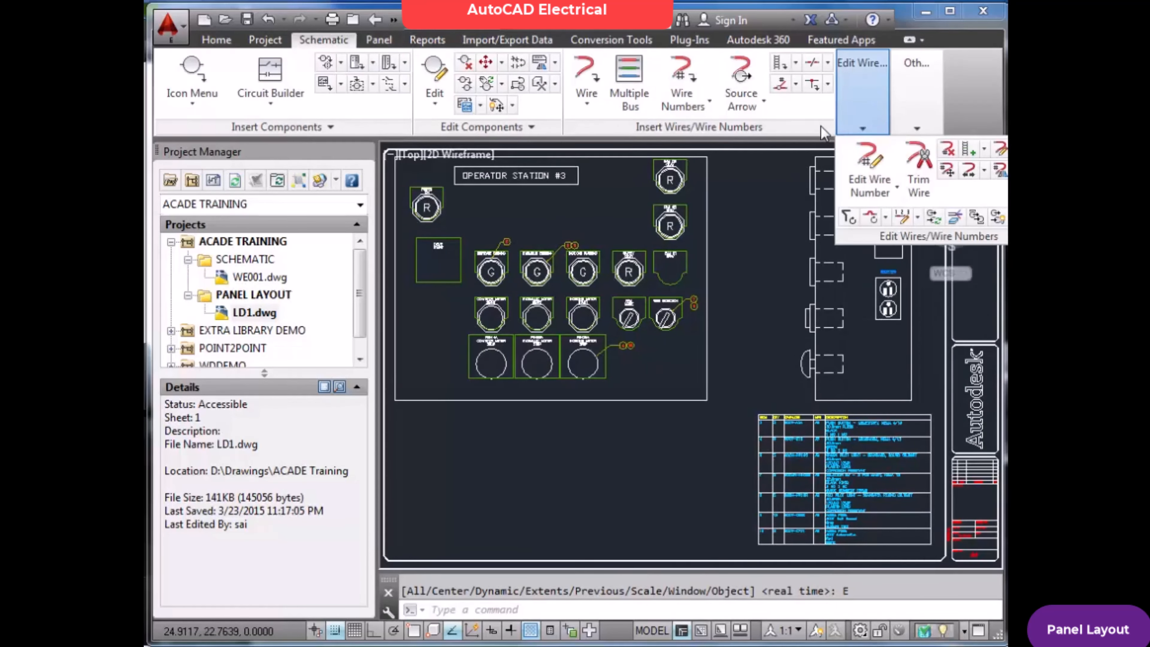
mouse_move(911, 133)
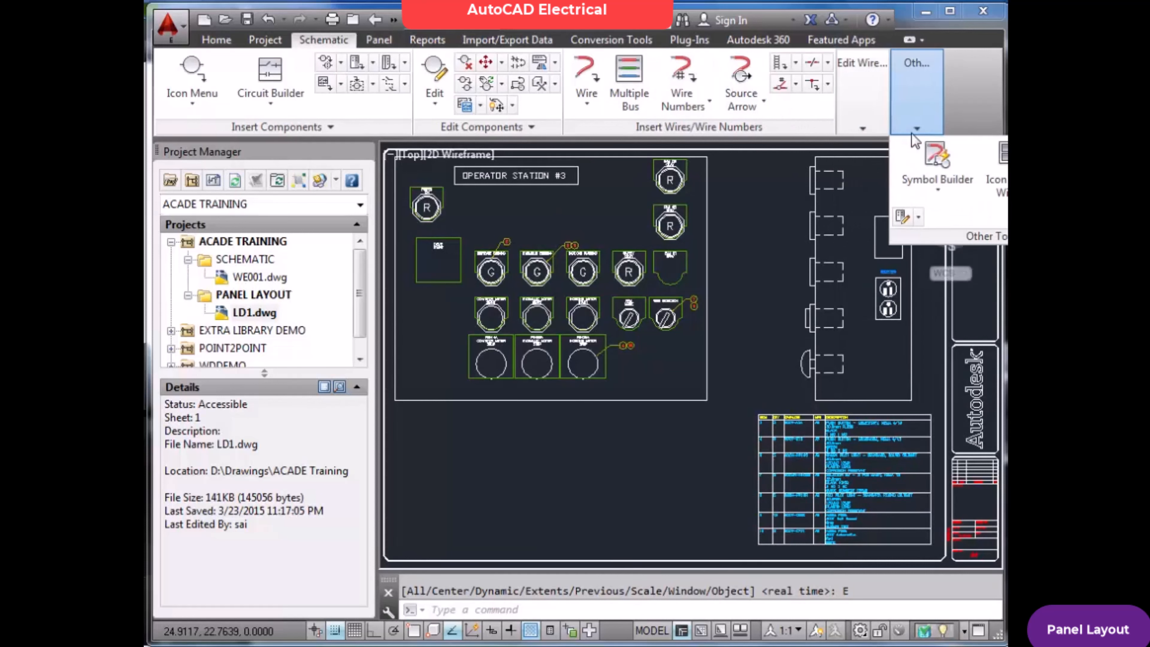
left_click(934, 177)
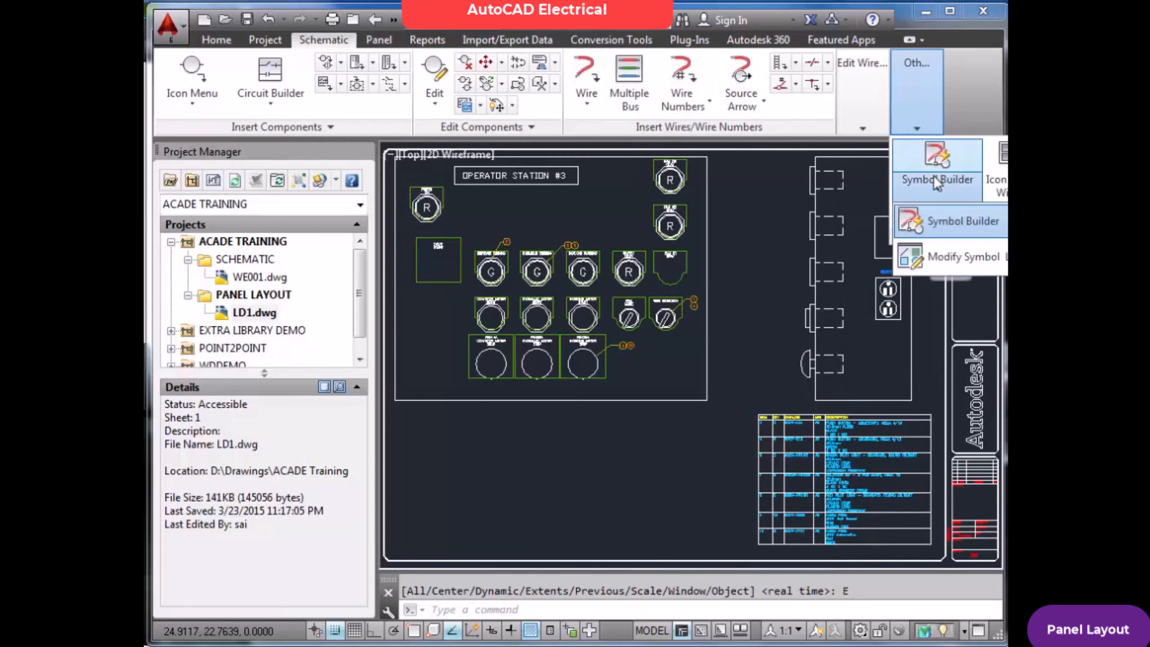
left_click(941, 222)
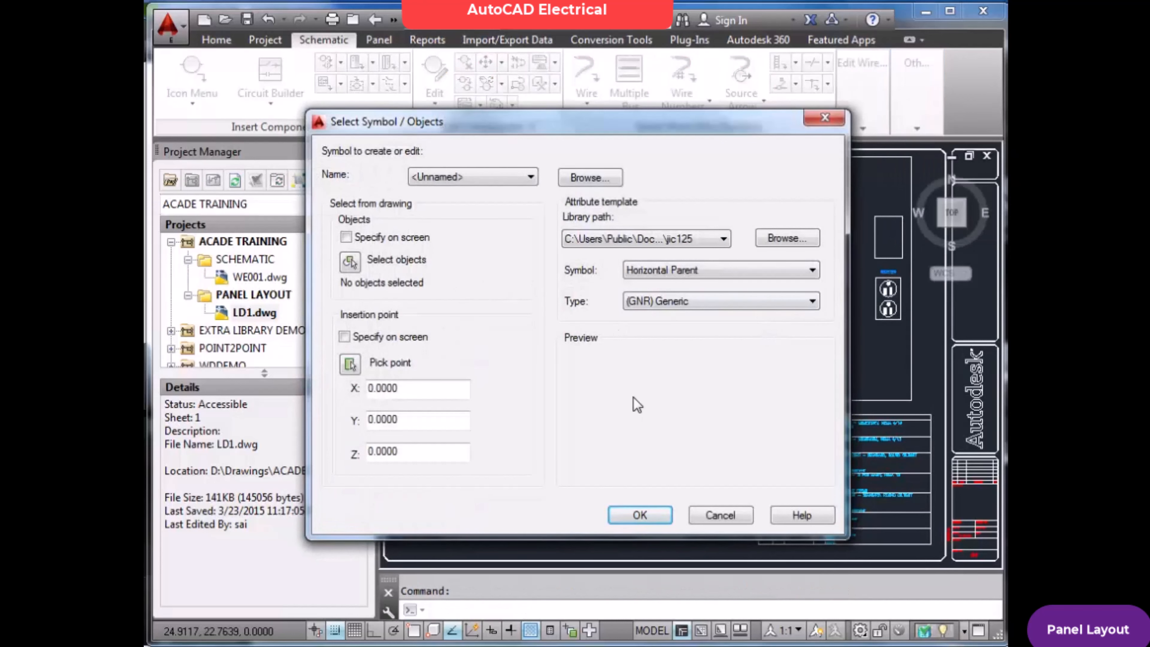
left_click(720, 516)
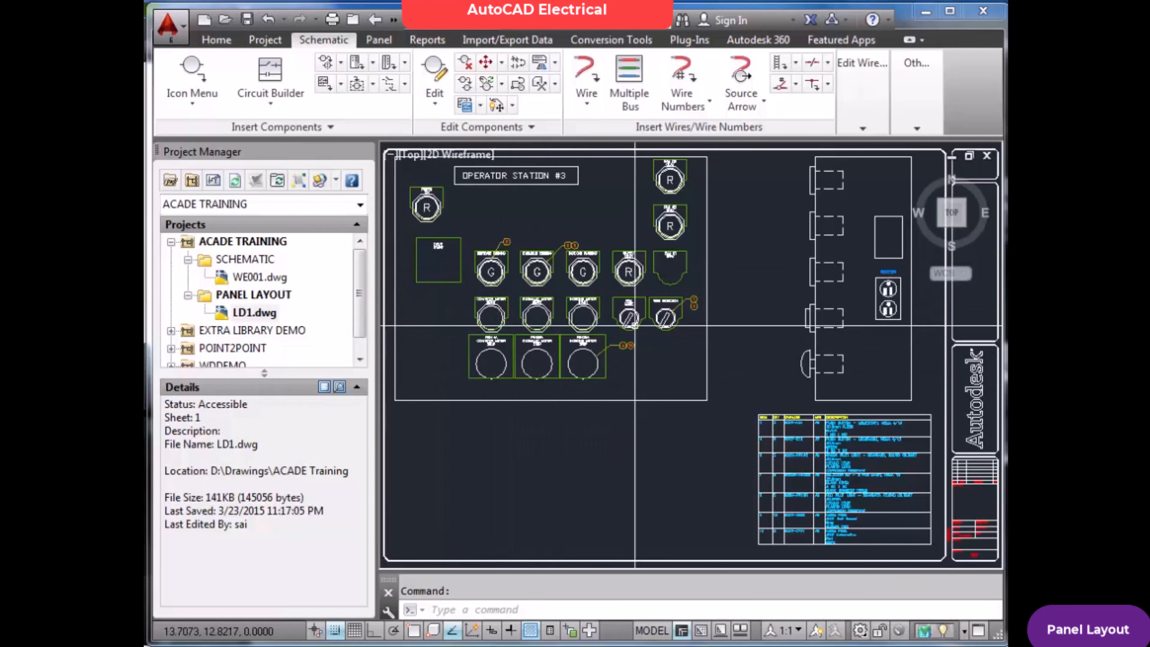
Look up AB push button 800H-BR6A2 in the parts catalog from a new panel footprint, and cancel the insertion
left_click(262, 298)
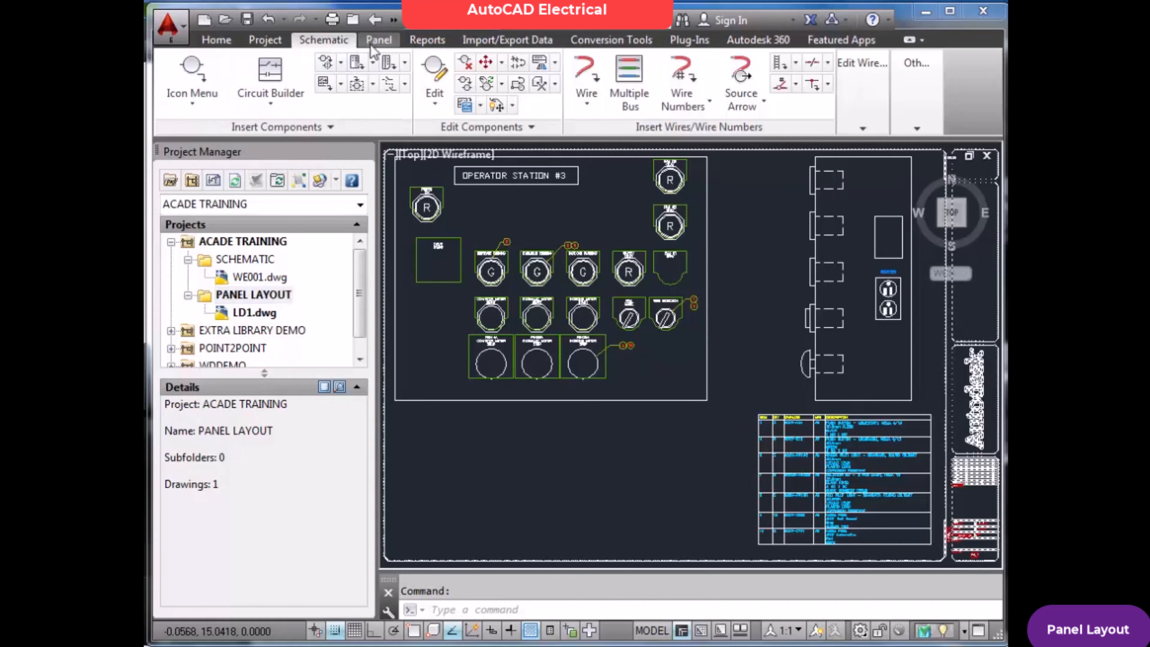
left_click(379, 40)
left_click(192, 82)
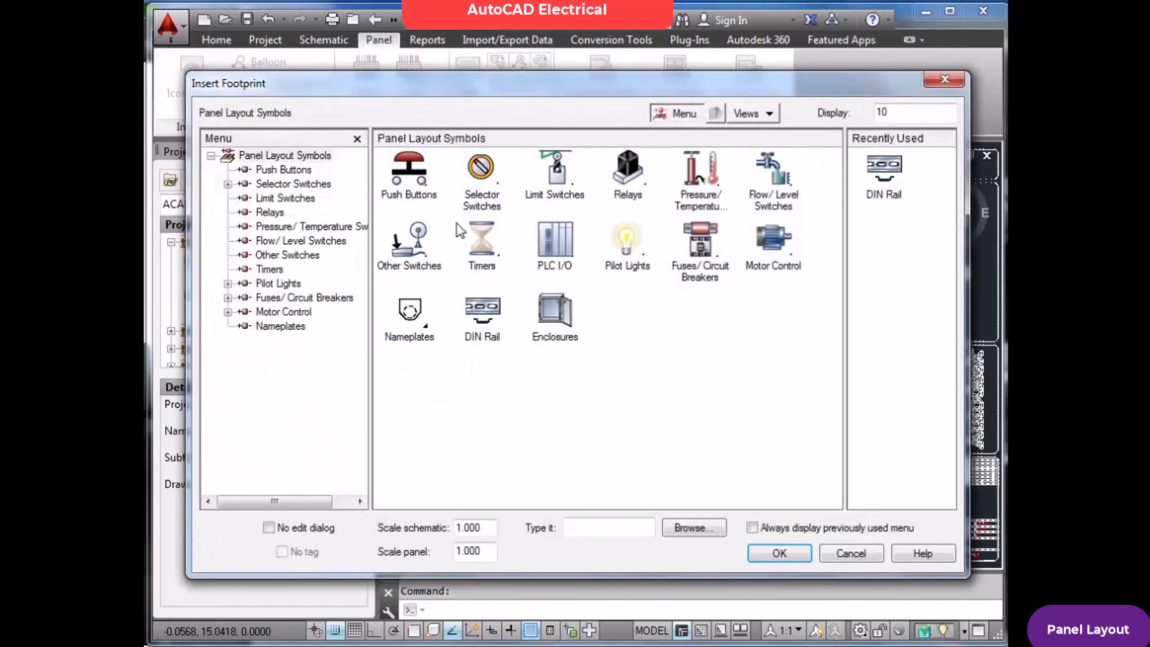
left_click(406, 184)
left_click(420, 179)
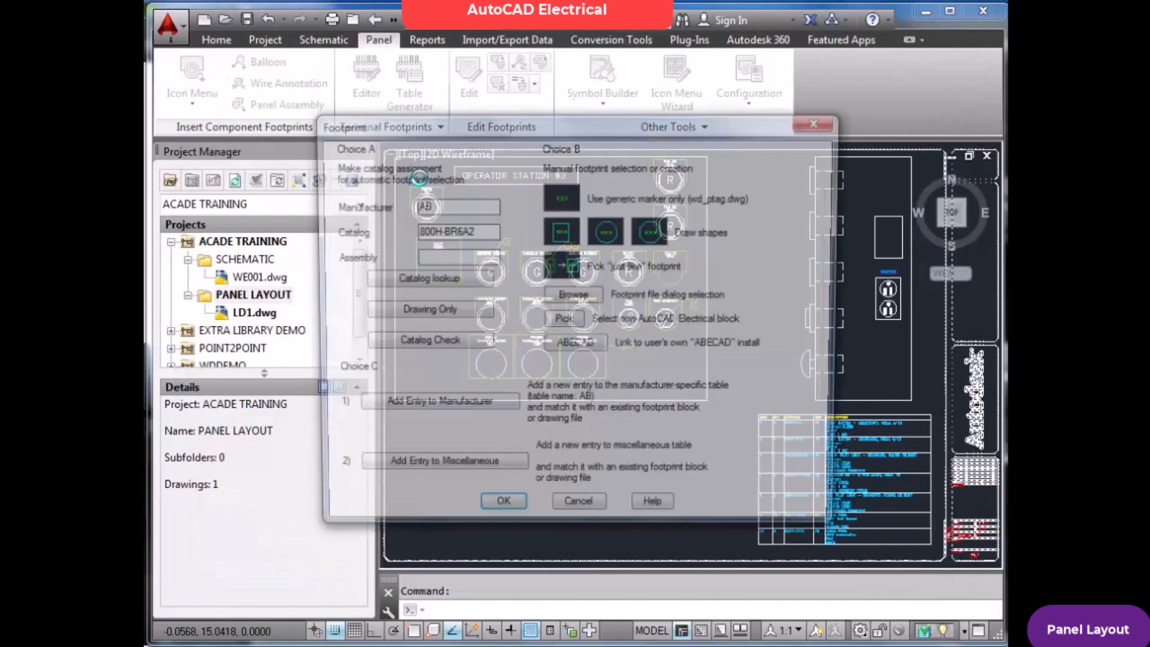
left_click(455, 284)
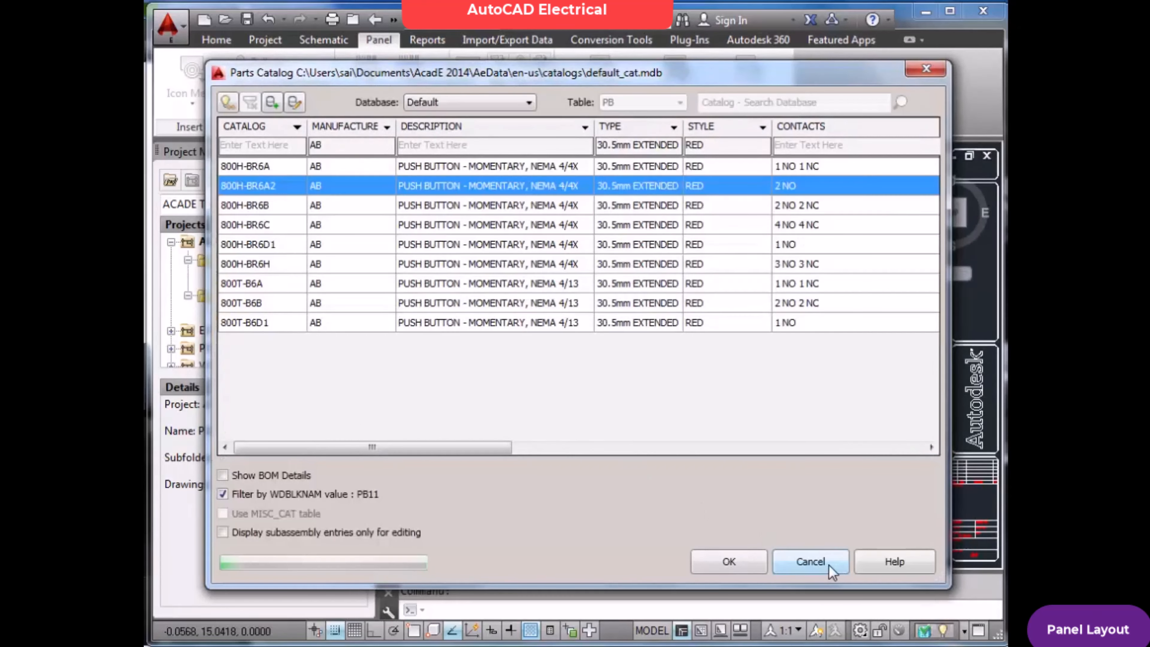
left_click(829, 564)
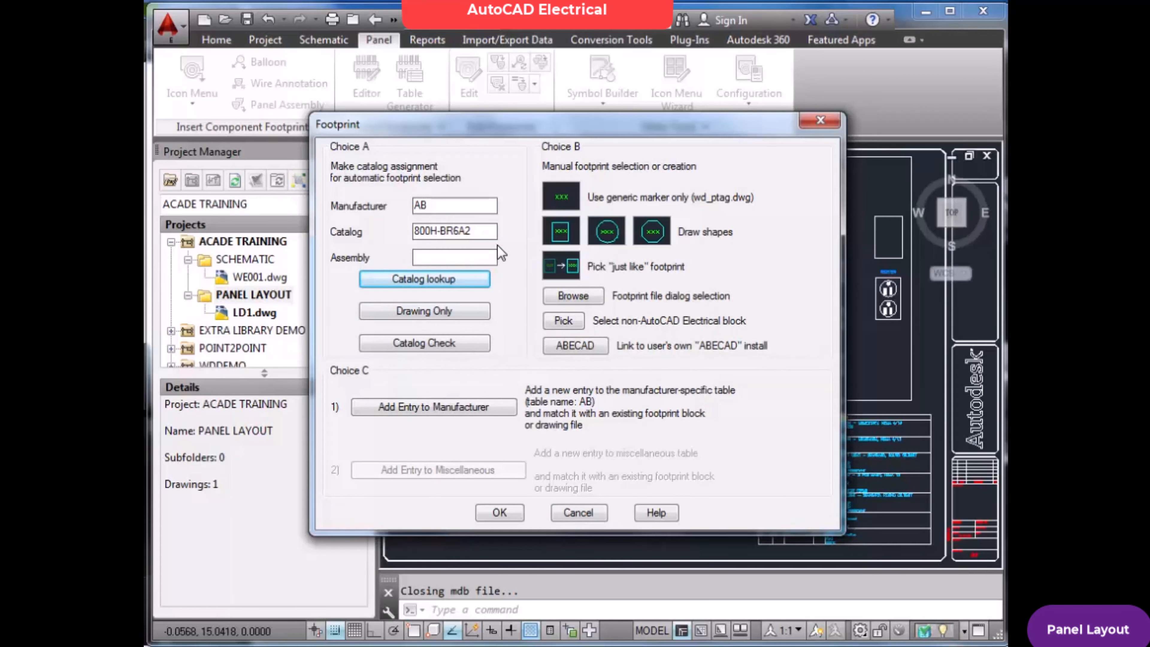
left_click(602, 513)
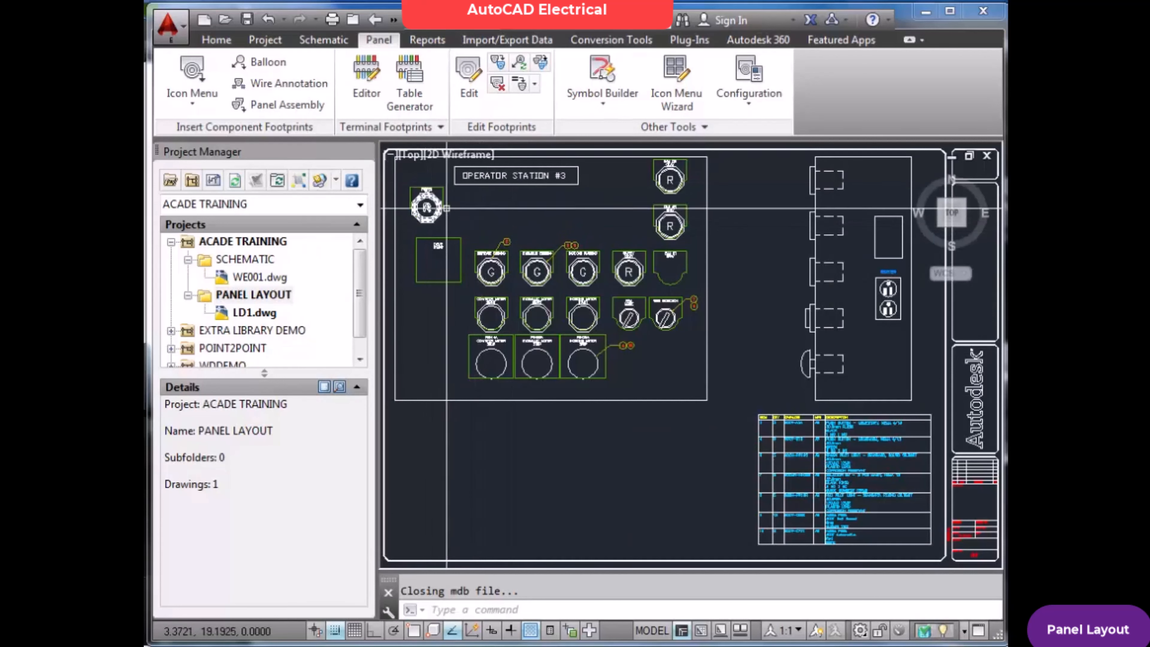
Generate a panel Bill of Material report for the active drawing in normal tallied format
left_click(433, 41)
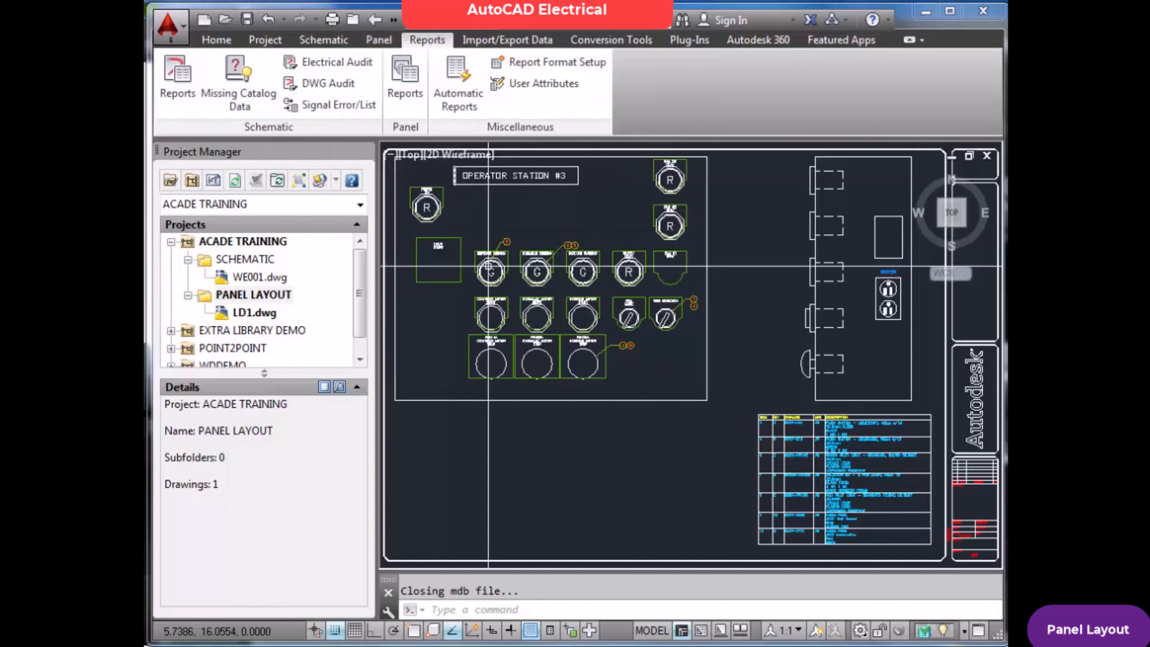
left_click(408, 82)
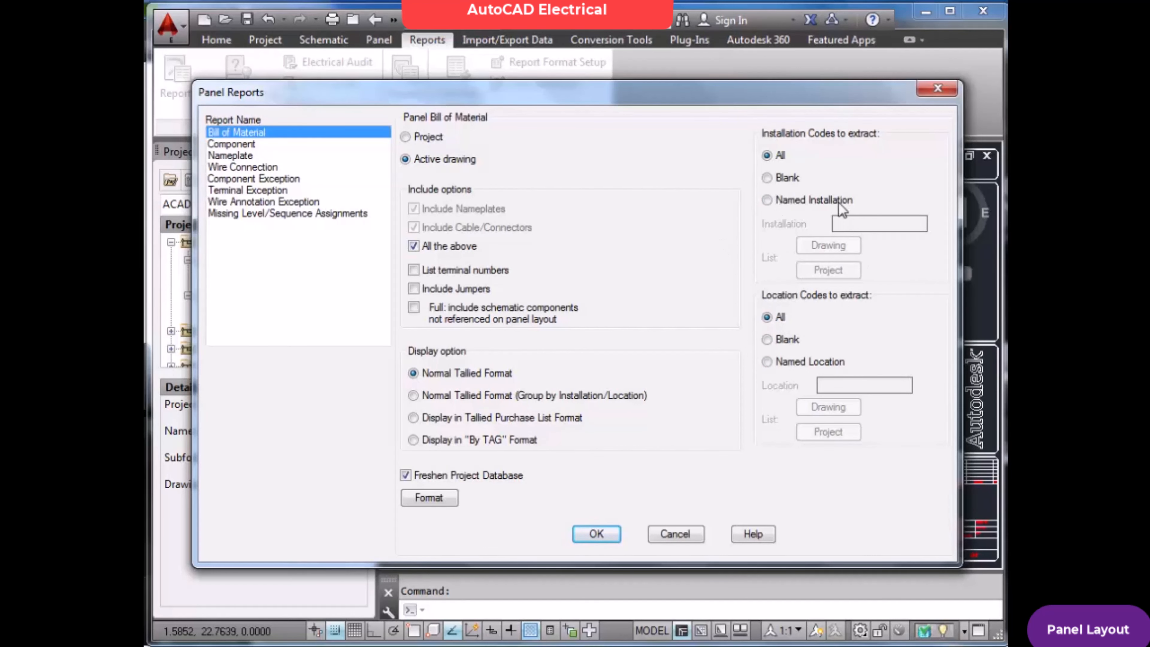
left_click(594, 534)
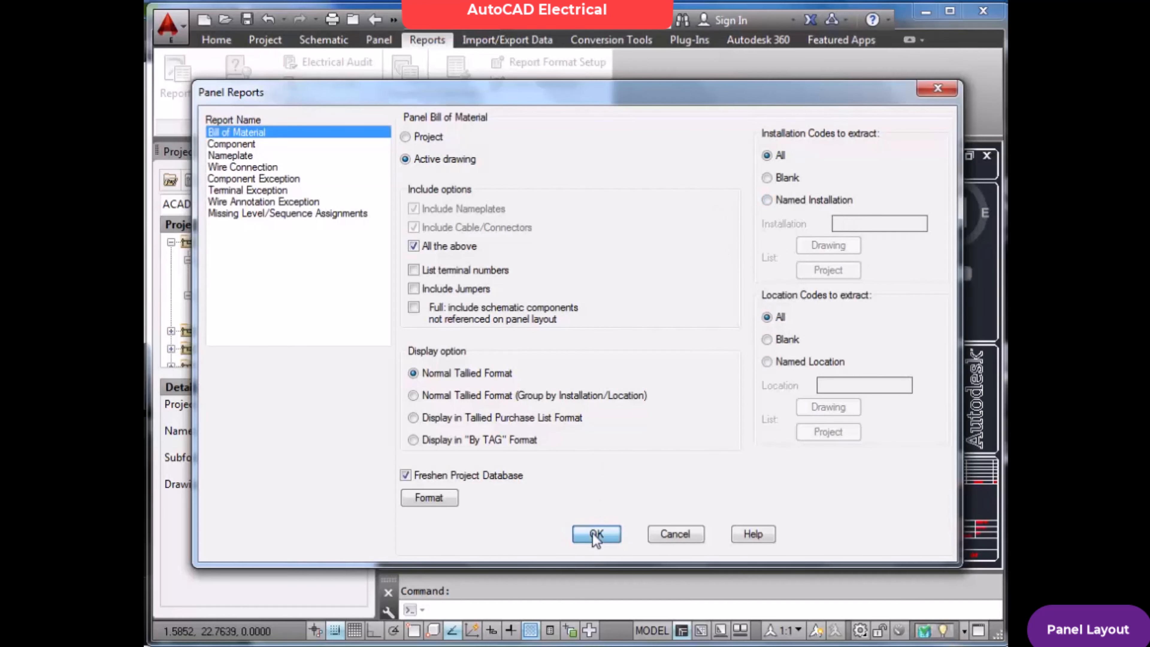
left_click(524, 343)
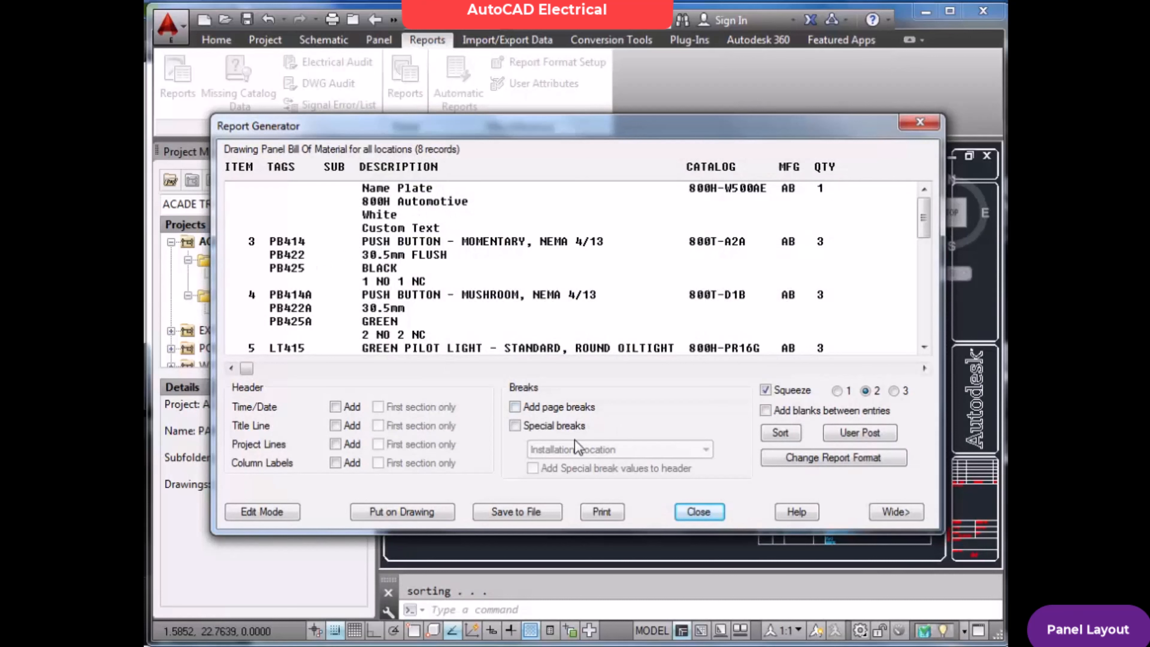
Reorder the report fields, moving TAGS ahead of ITEM and SUB below DESCRIPTION
left_click(798, 462)
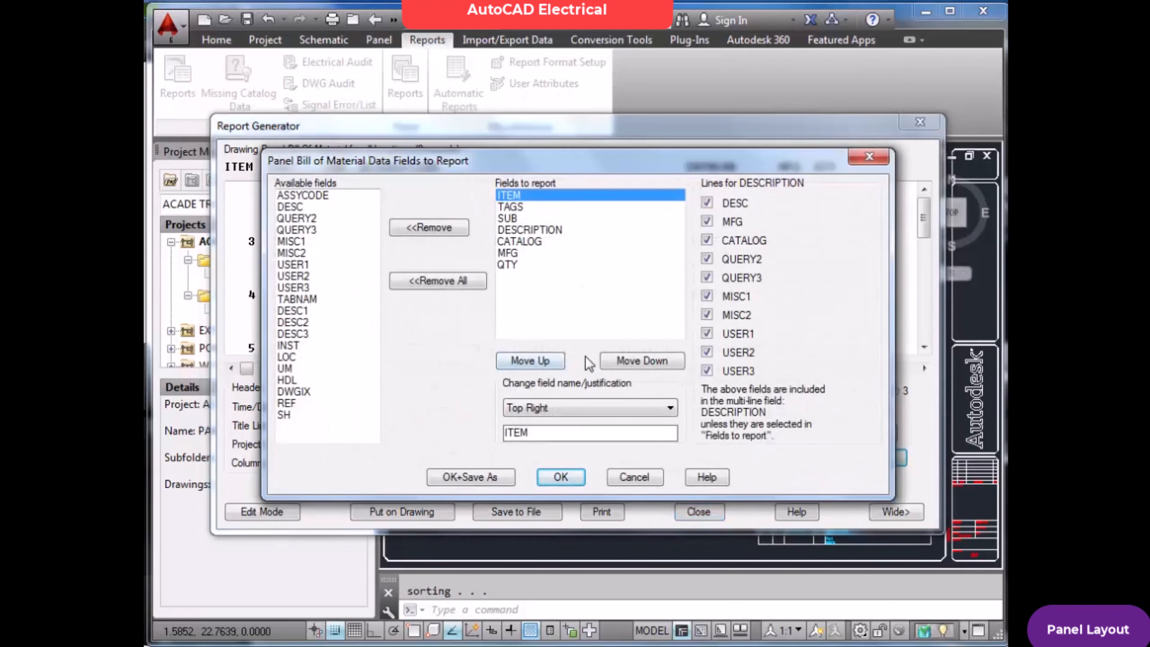
left_click(522, 209)
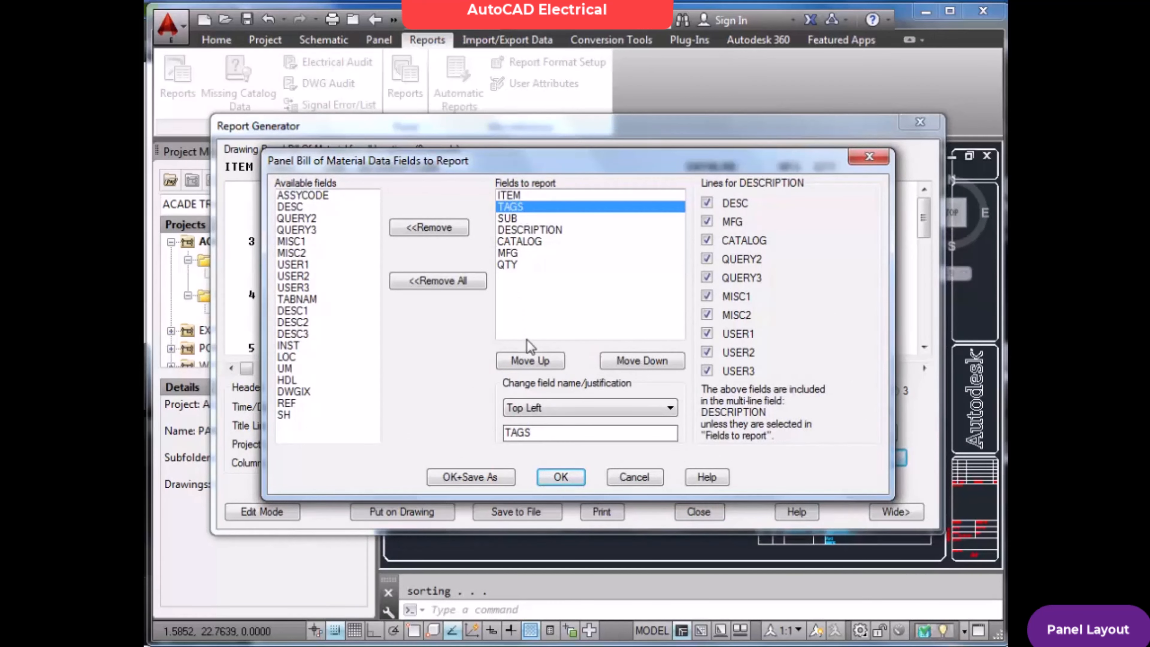
left_click(530, 361)
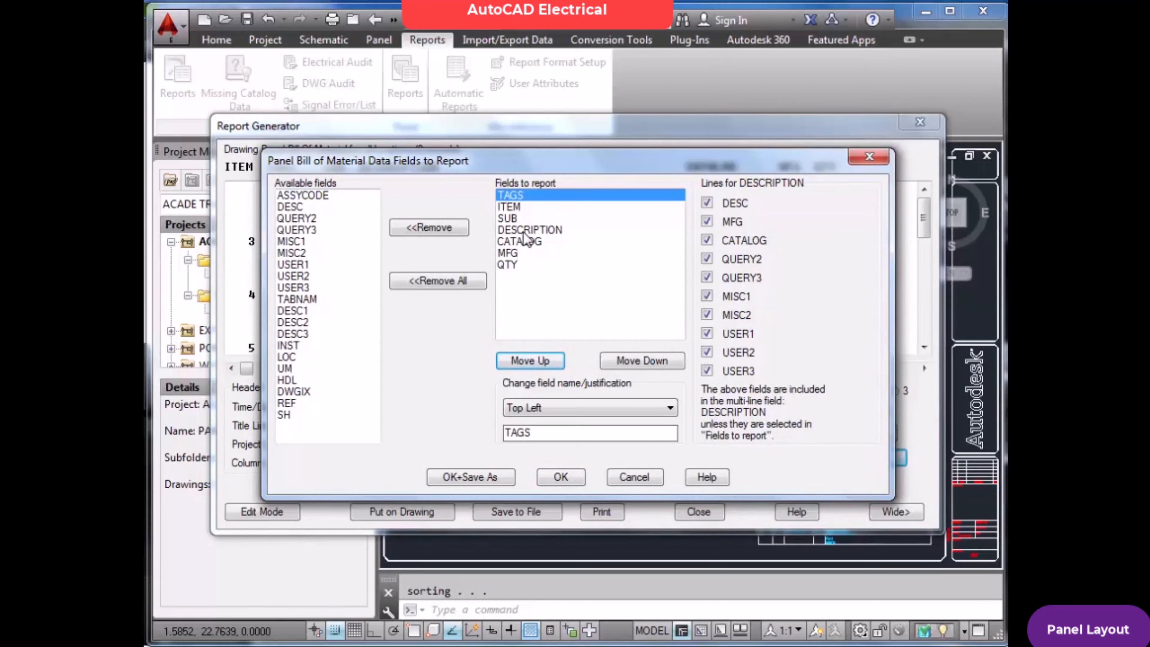
left_click(520, 219)
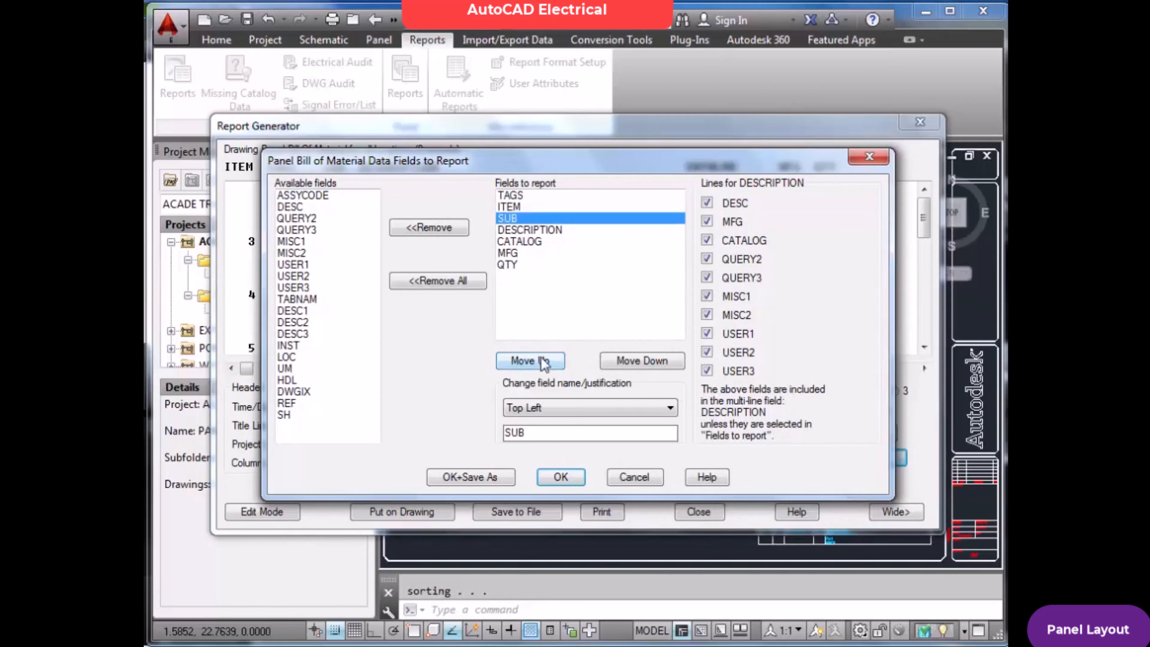
left_click(633, 362)
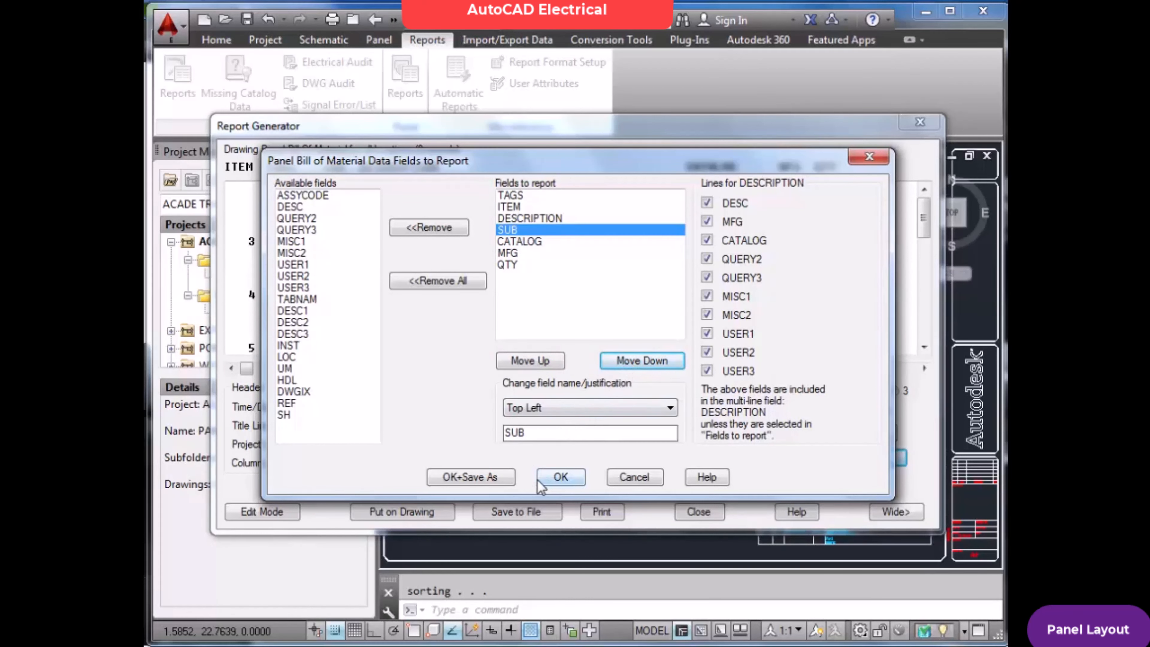
left_click(560, 478)
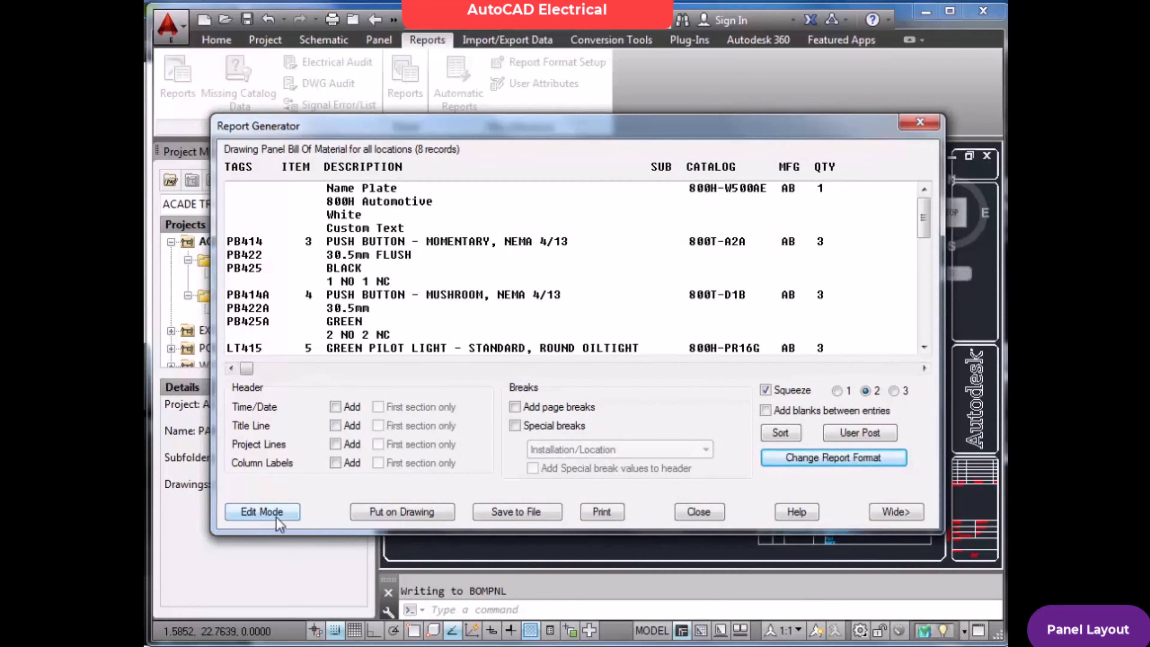
Add the time/date, title line, project lines and column labels to the report header
left_click(335, 407)
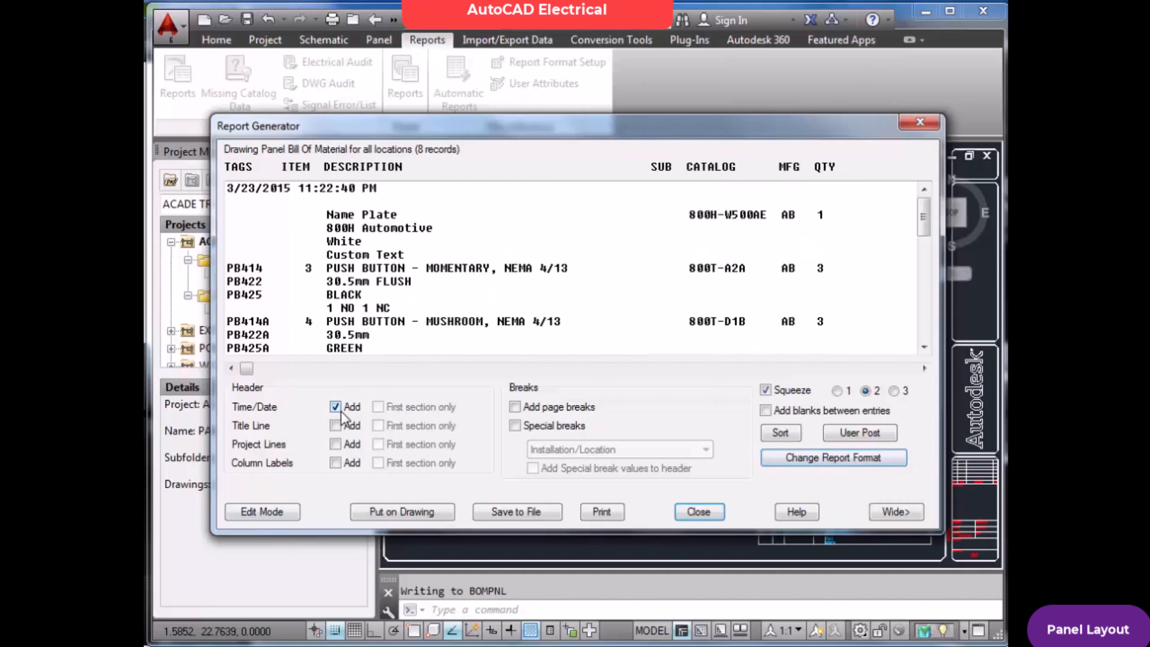
left_click(339, 428)
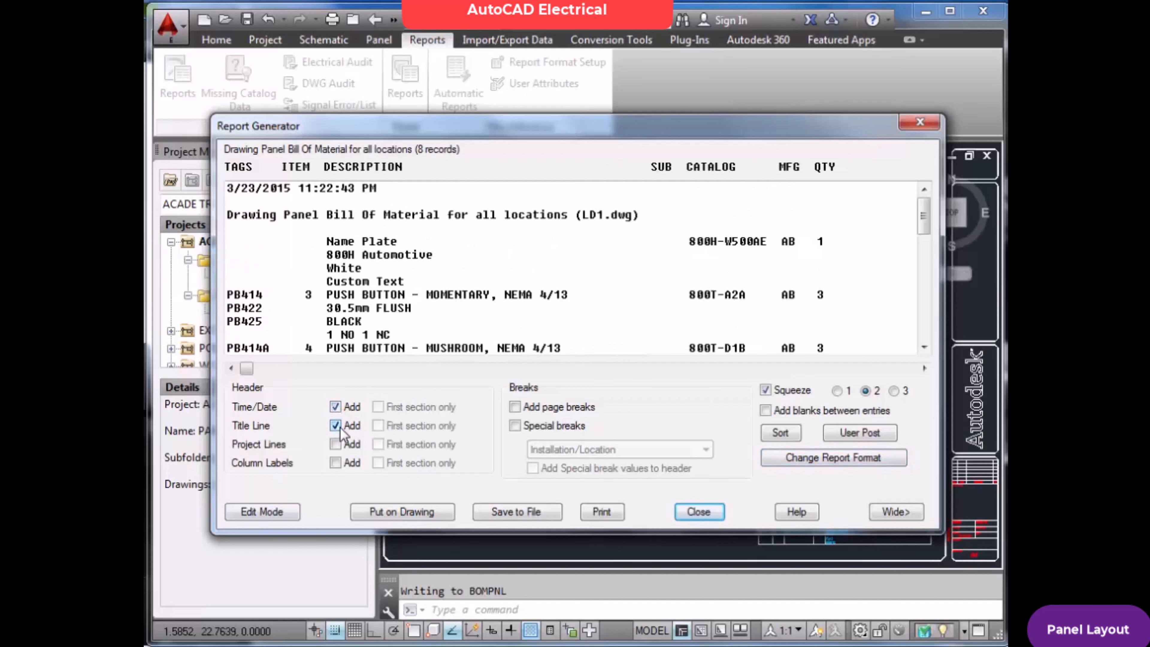
left_click(336, 445)
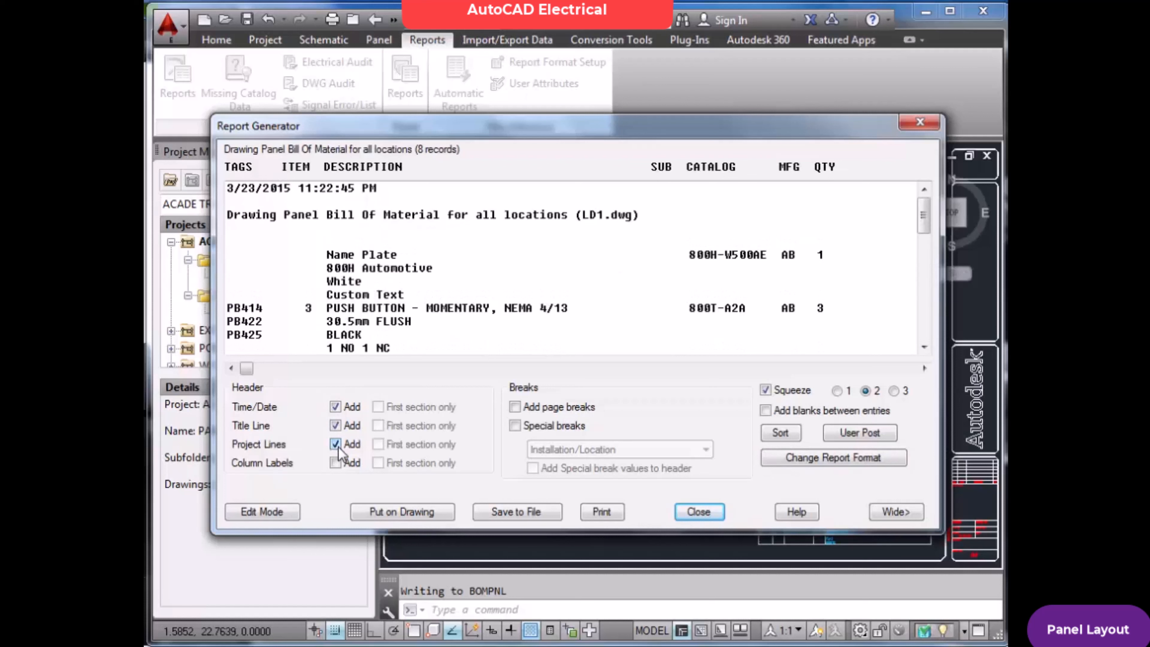
left_click(335, 463)
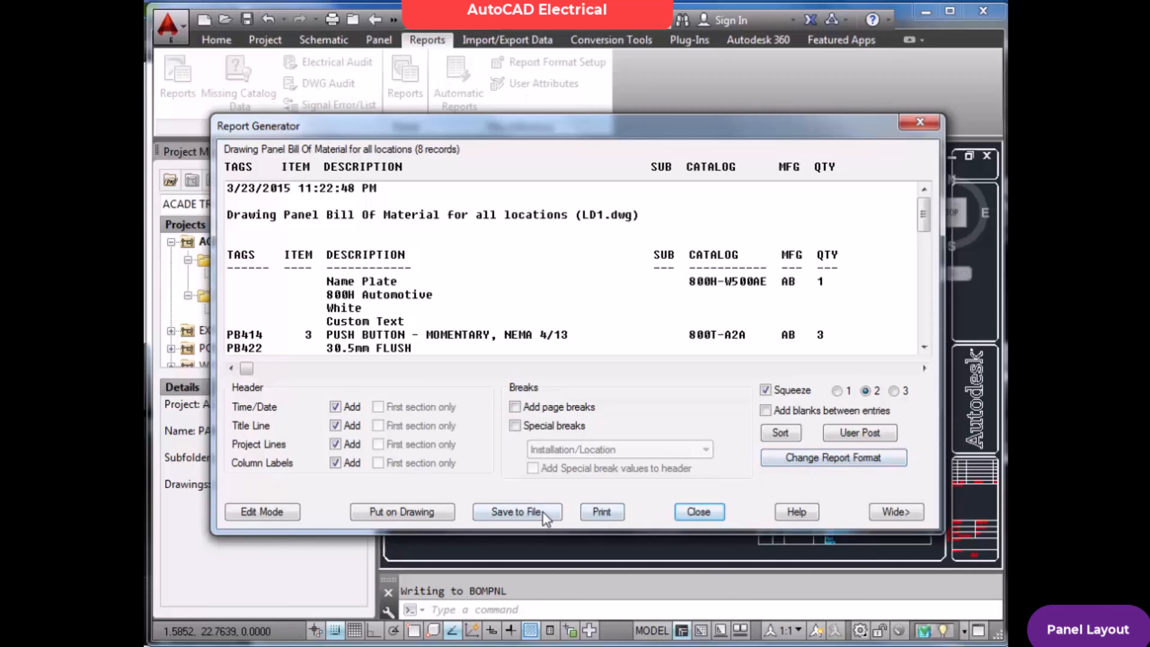
Update the existing report table on the drawing with blue column labels and red text
left_click(443, 511)
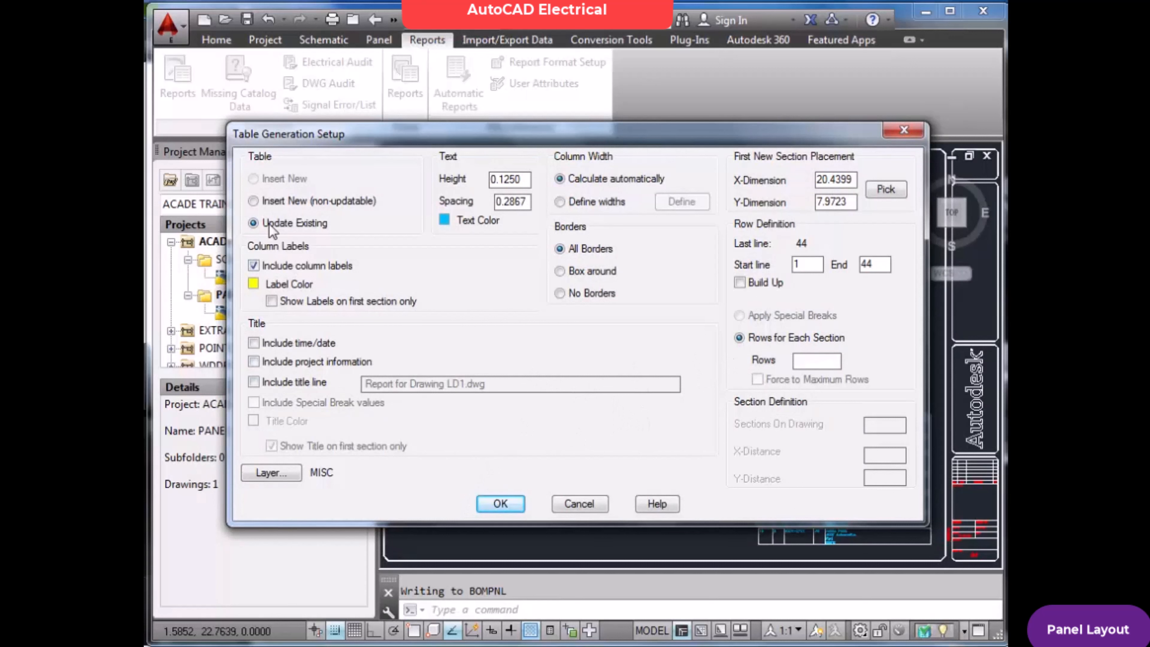
left_click(254, 284)
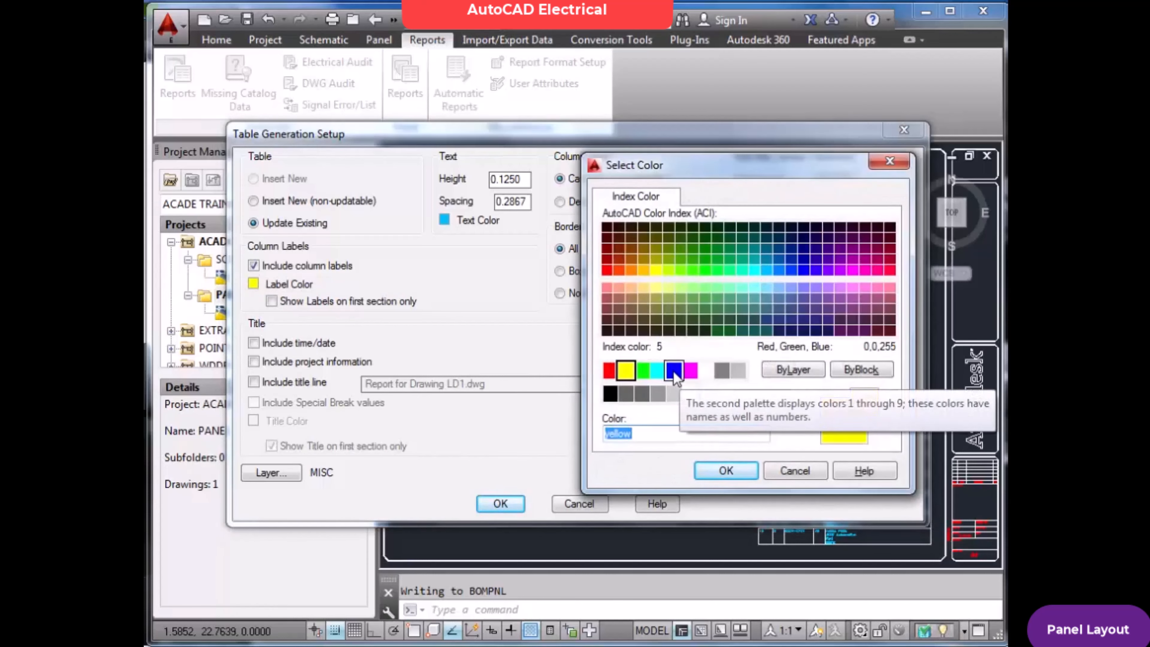
left_click(674, 372)
left_click(720, 472)
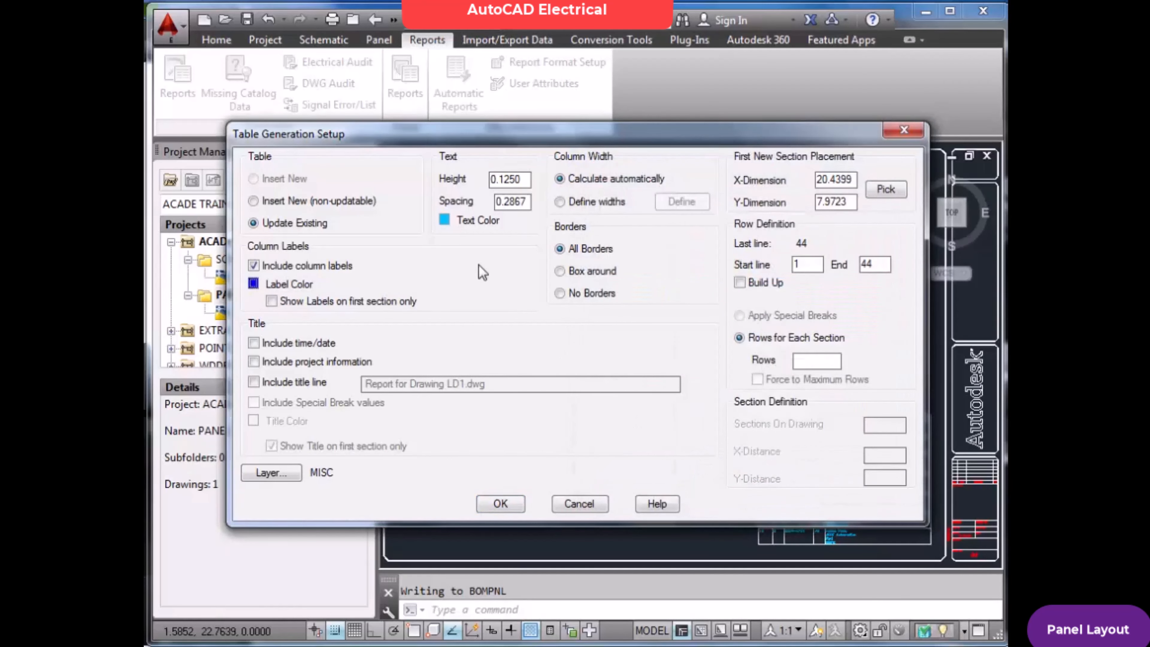
left_click(445, 220)
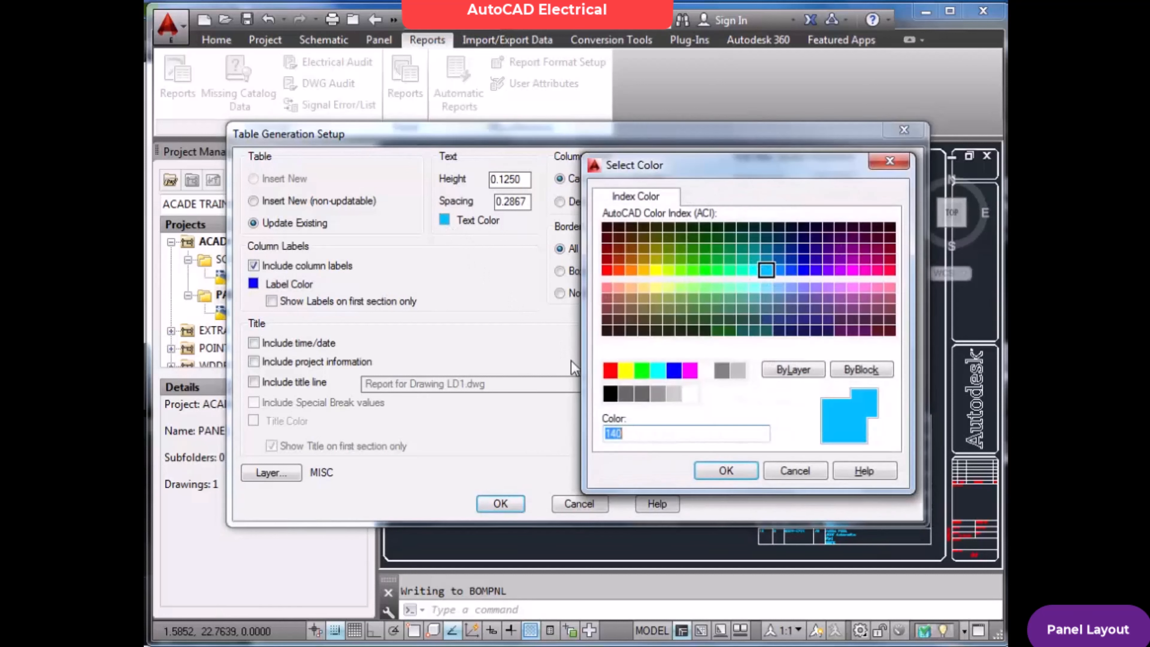
left_click(610, 371)
left_click(715, 471)
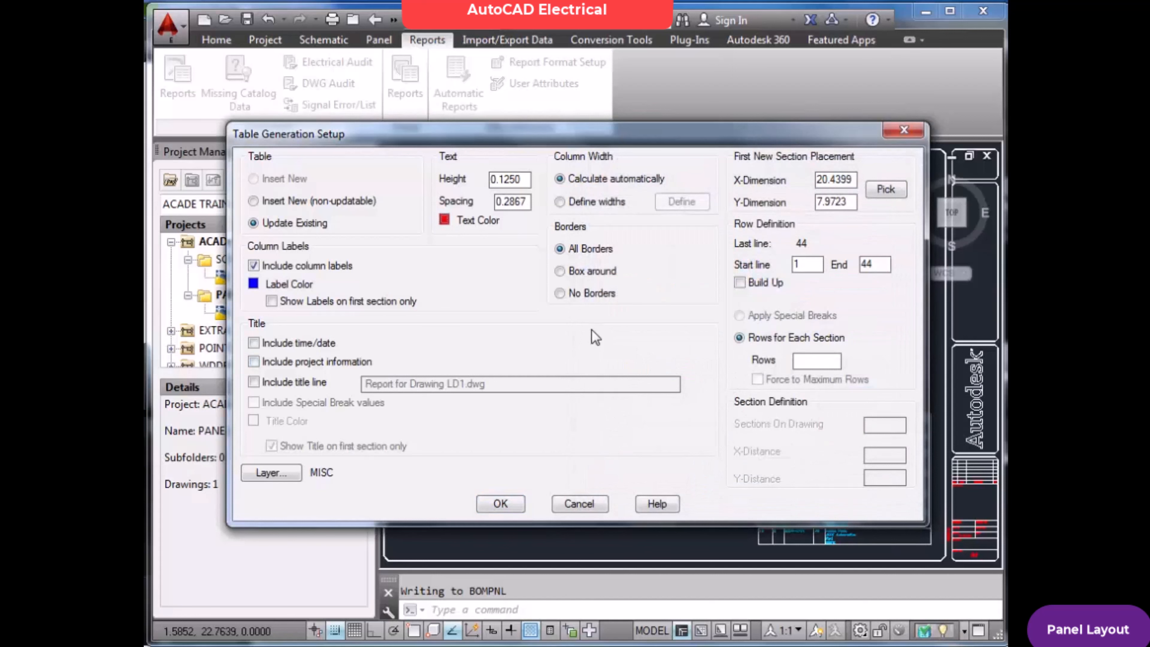
left_click(501, 503)
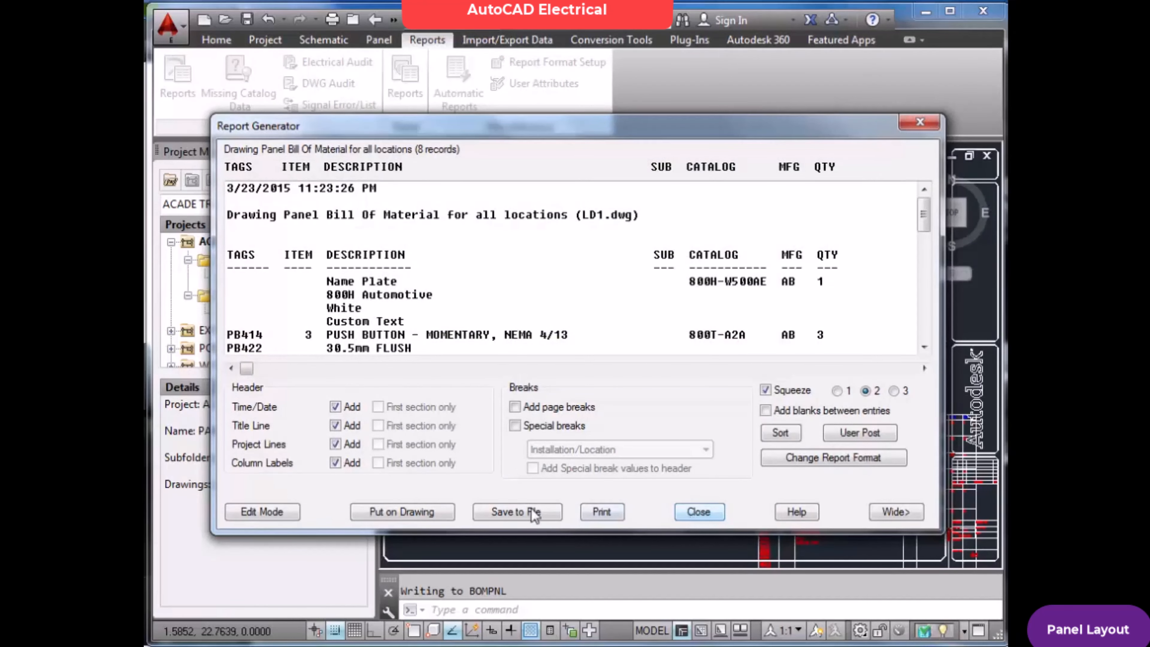
Put the report on the drawing once more with the same table settings and close the Report Generator
left_click(419, 511)
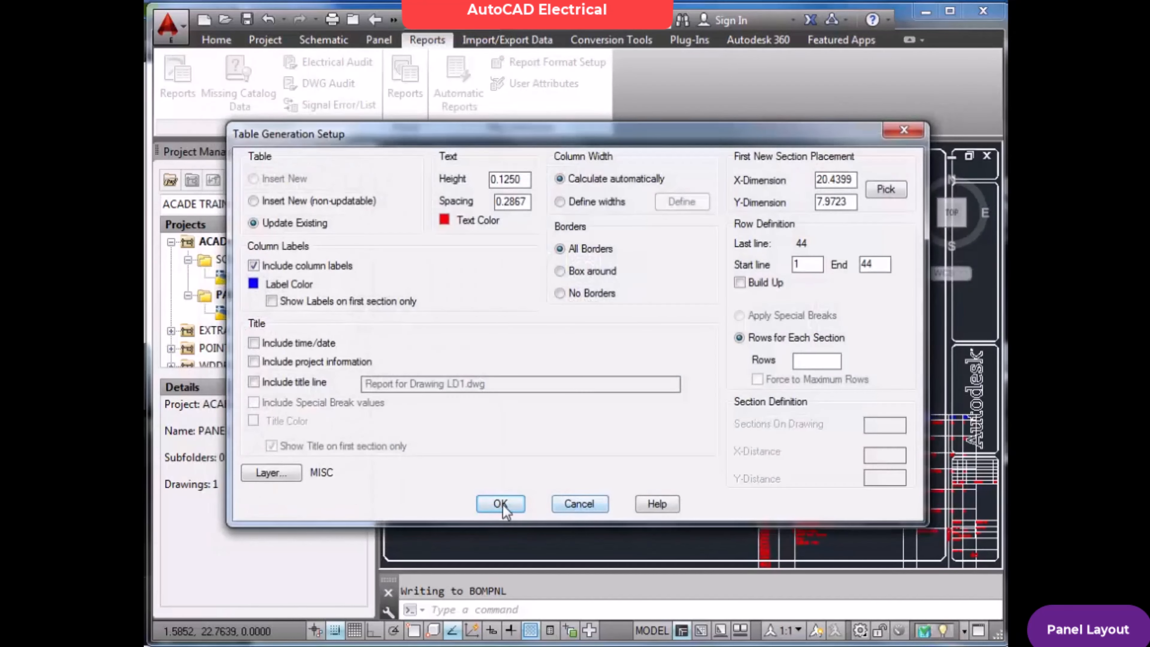
left_click(501, 504)
left_click(696, 512)
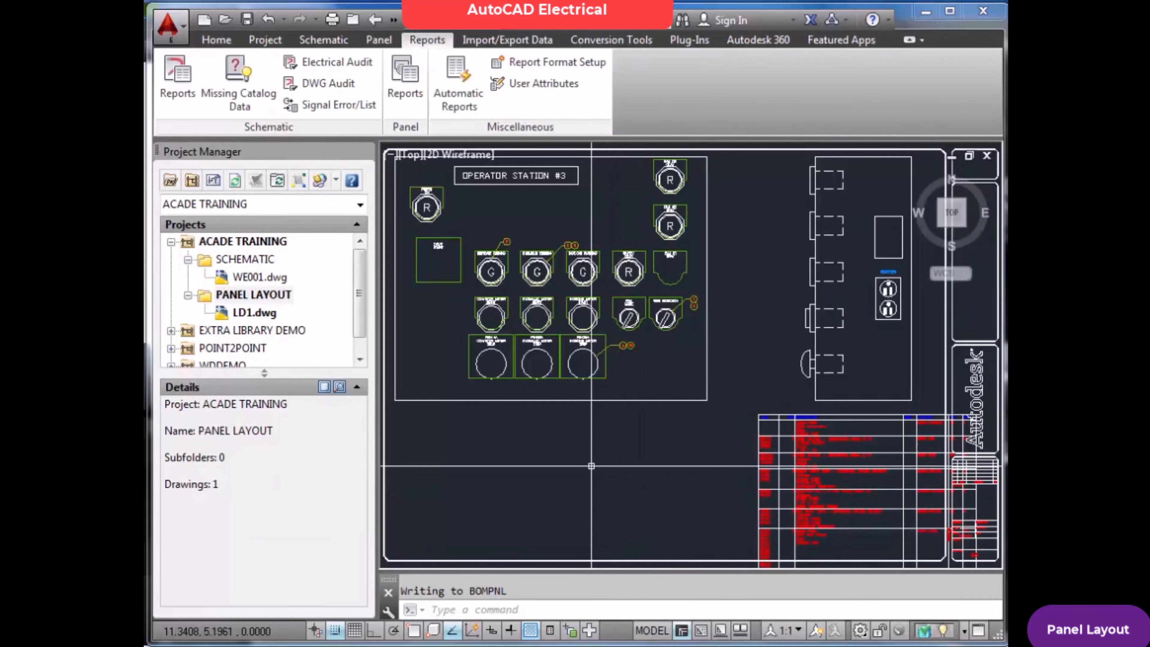
key("Return")
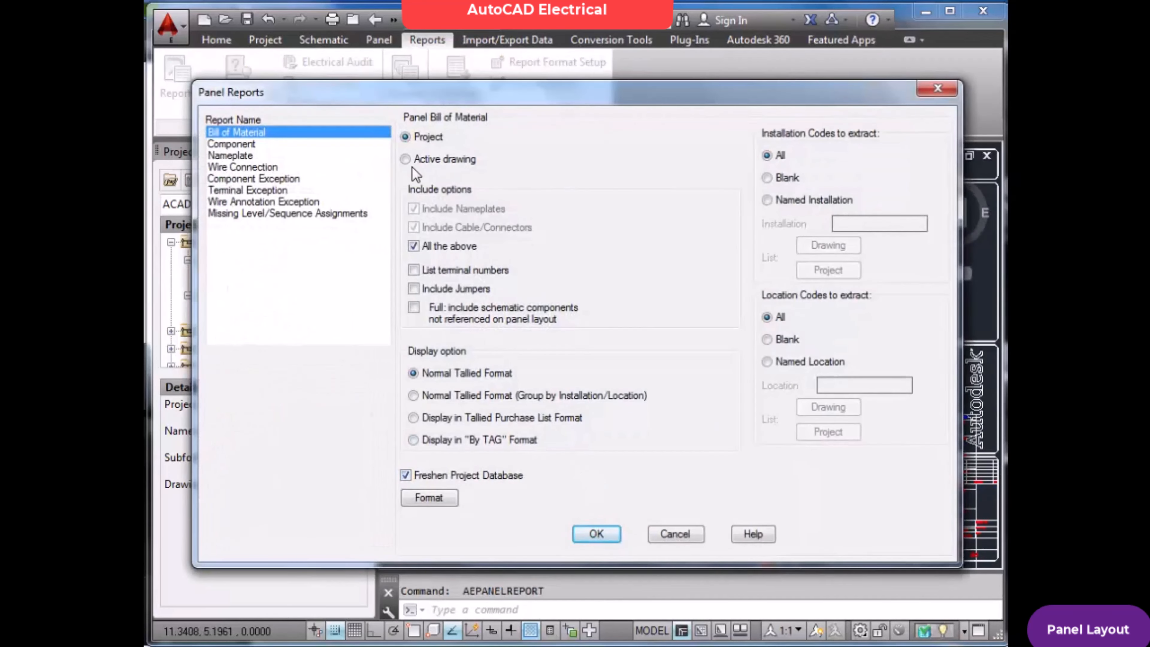
left_click(414, 162)
left_click(599, 533)
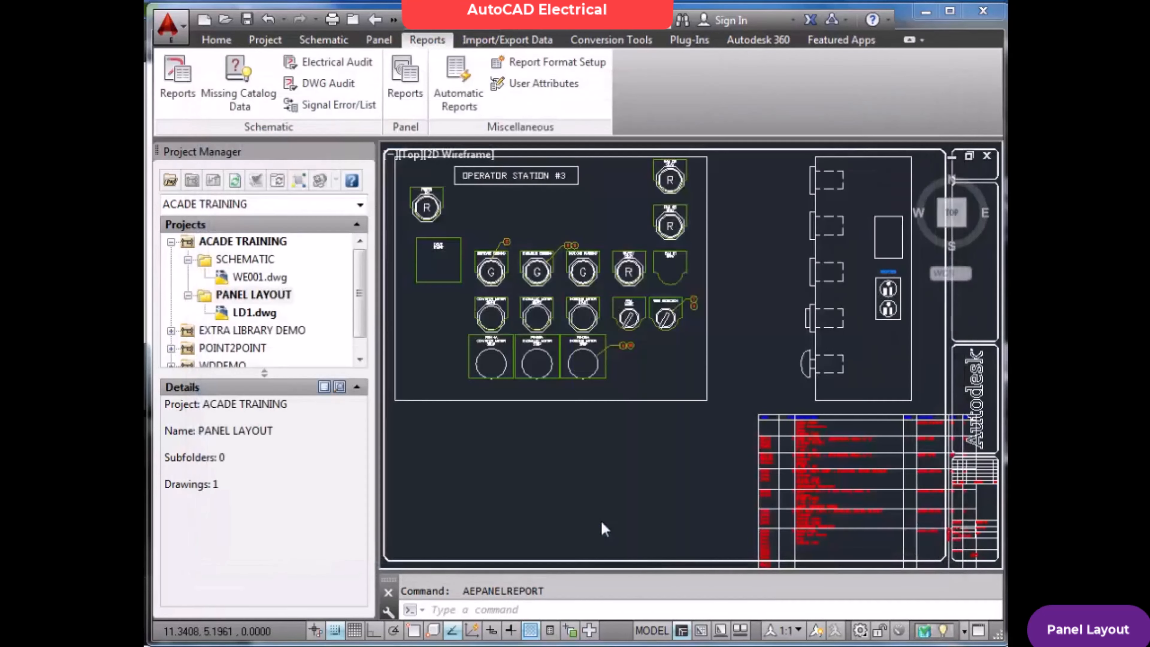
key("Escape")
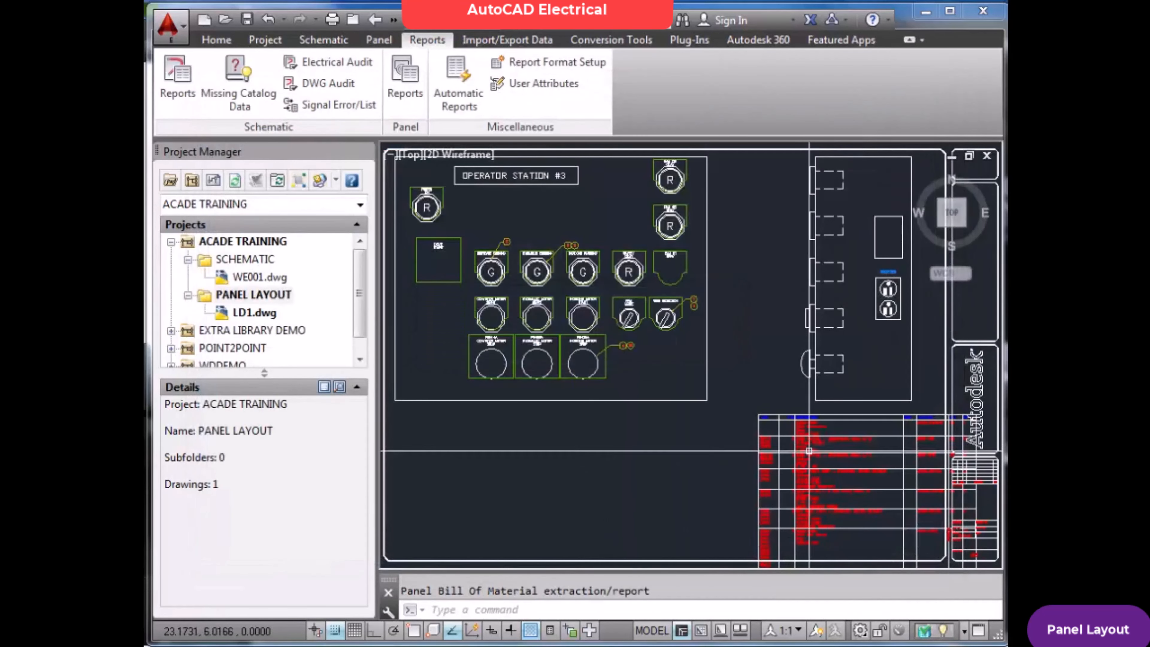
Erase the Bill of Material table from the drawing and fit the view to the drawing extents
scroll(843, 471, "up", 5)
scroll(832, 459, "down", 3)
scroll(832, 460, "down", 5)
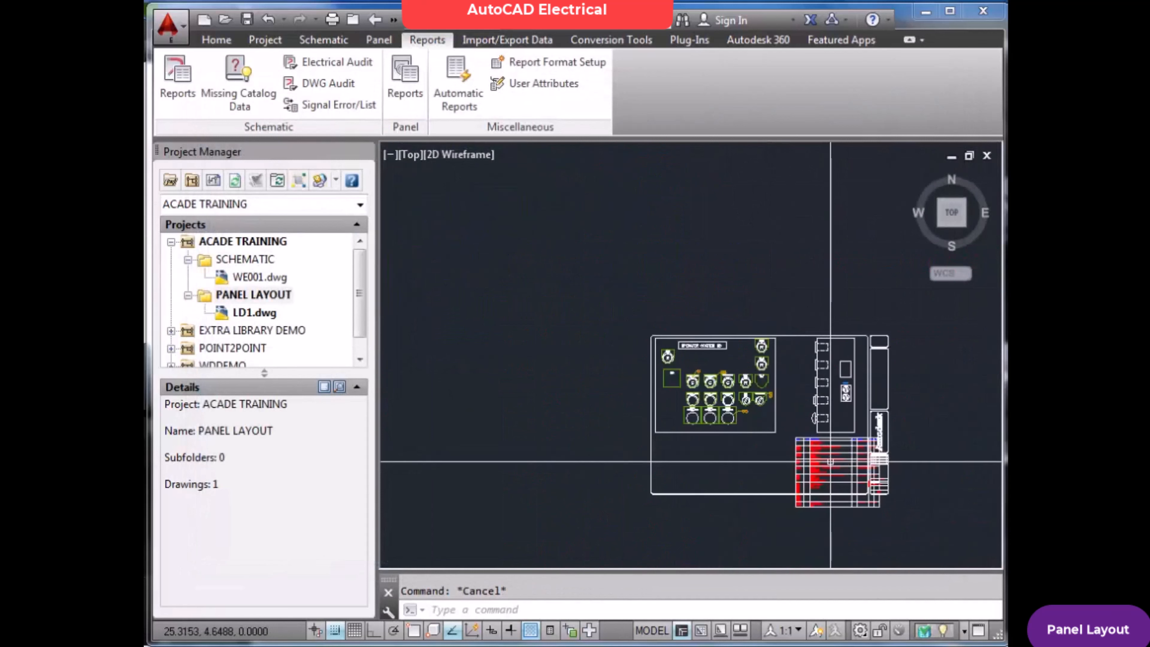
scroll(824, 465, "up", 6)
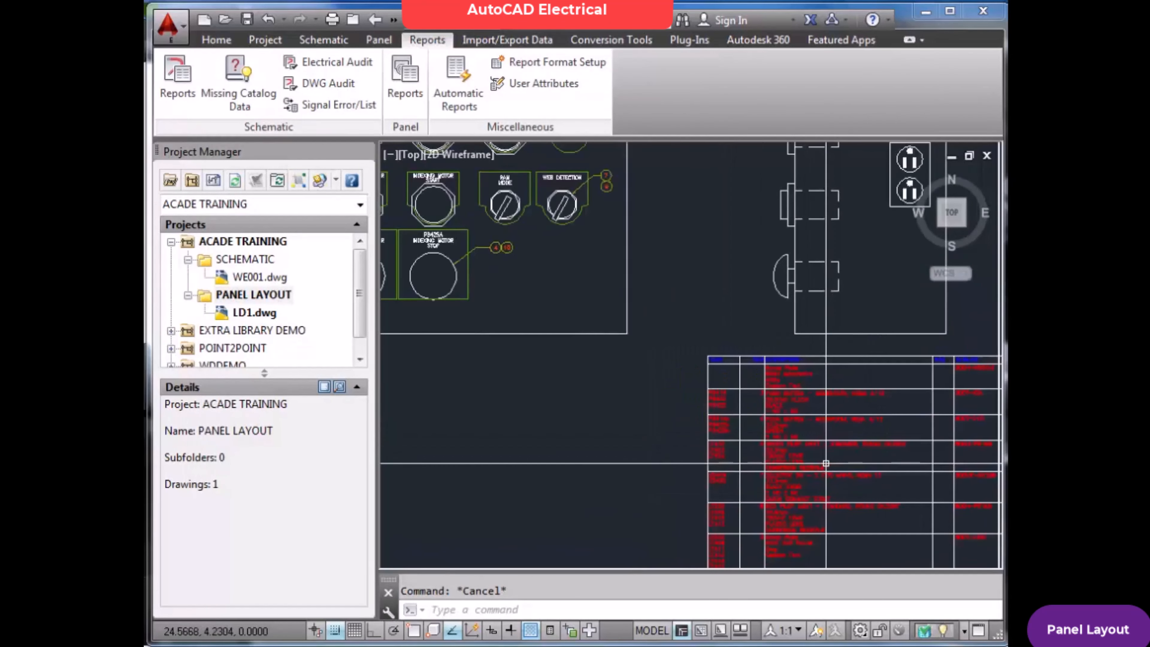
type("e")
key("Return")
left_click(822, 444)
left_click(822, 445)
key("Return")
key("Escape")
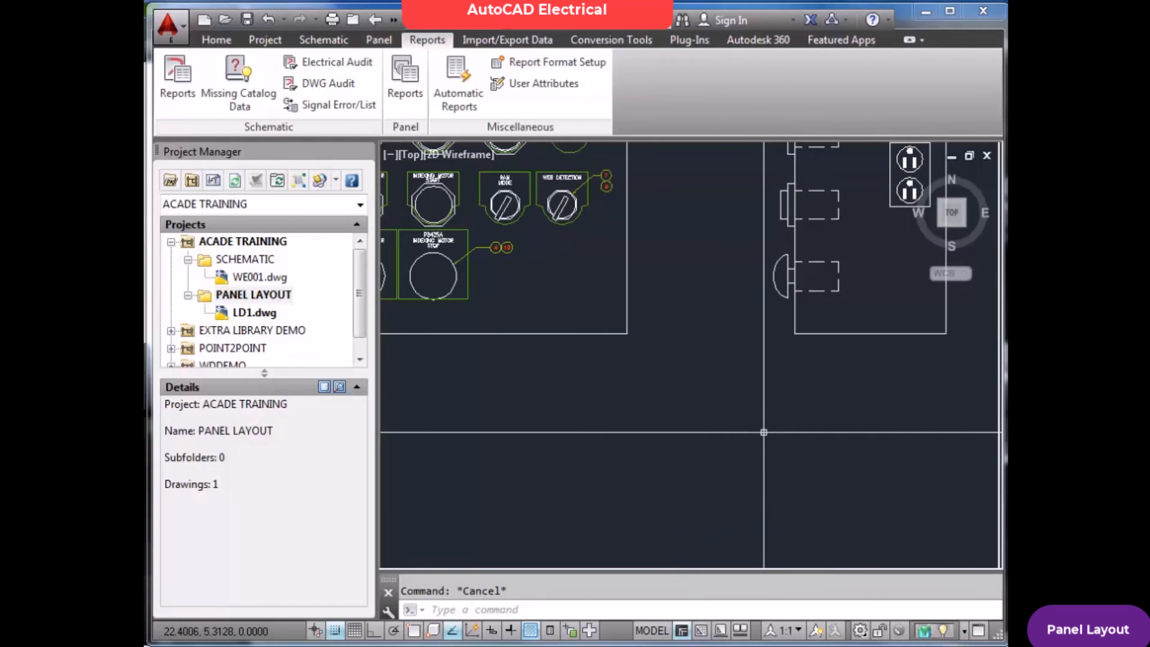
type("z")
key("Return")
type("e")
key("Return")
key("Escape")
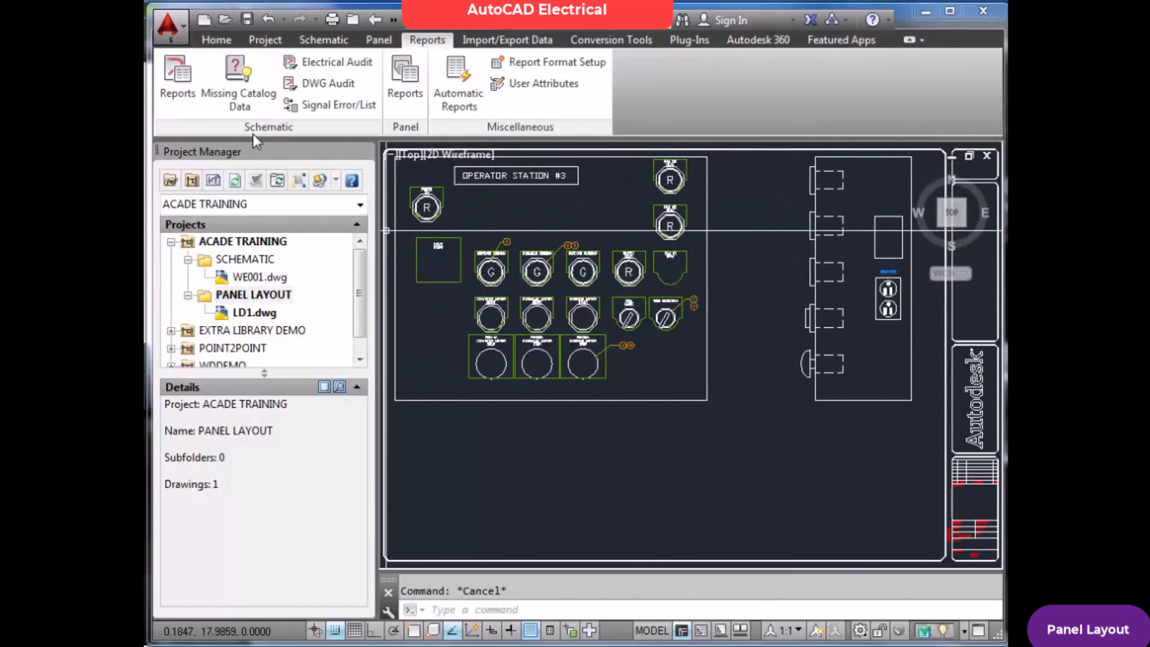
Run the panel Bill of Material report again for the active drawing
left_click(418, 75)
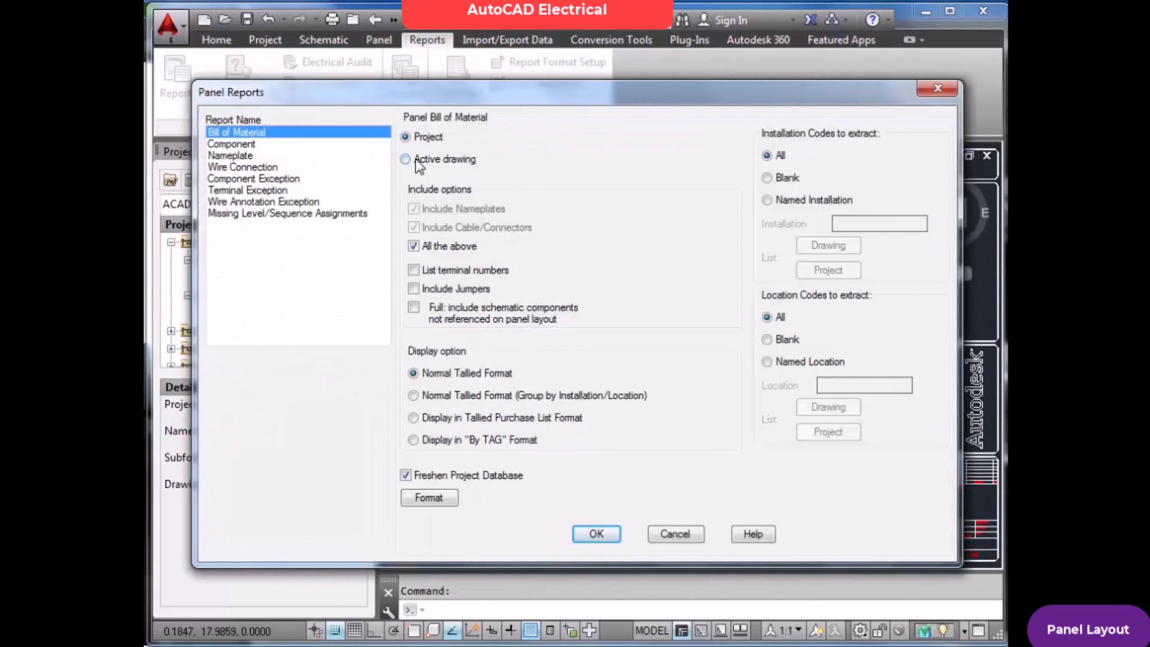
left_click(597, 534)
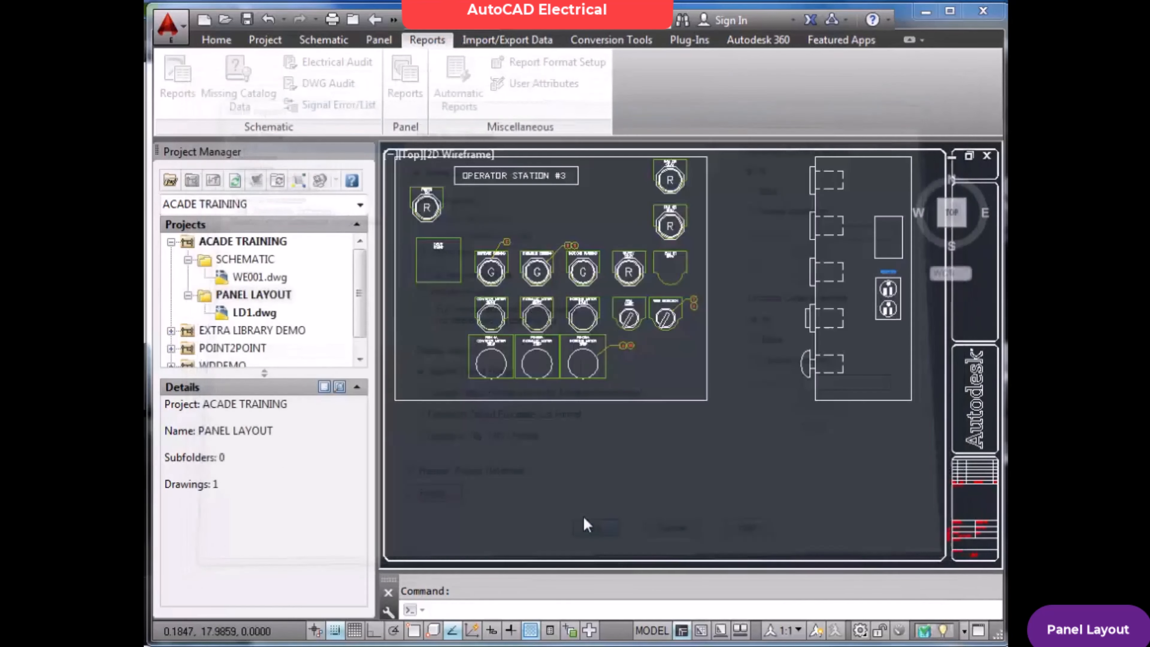
left_click(515, 341)
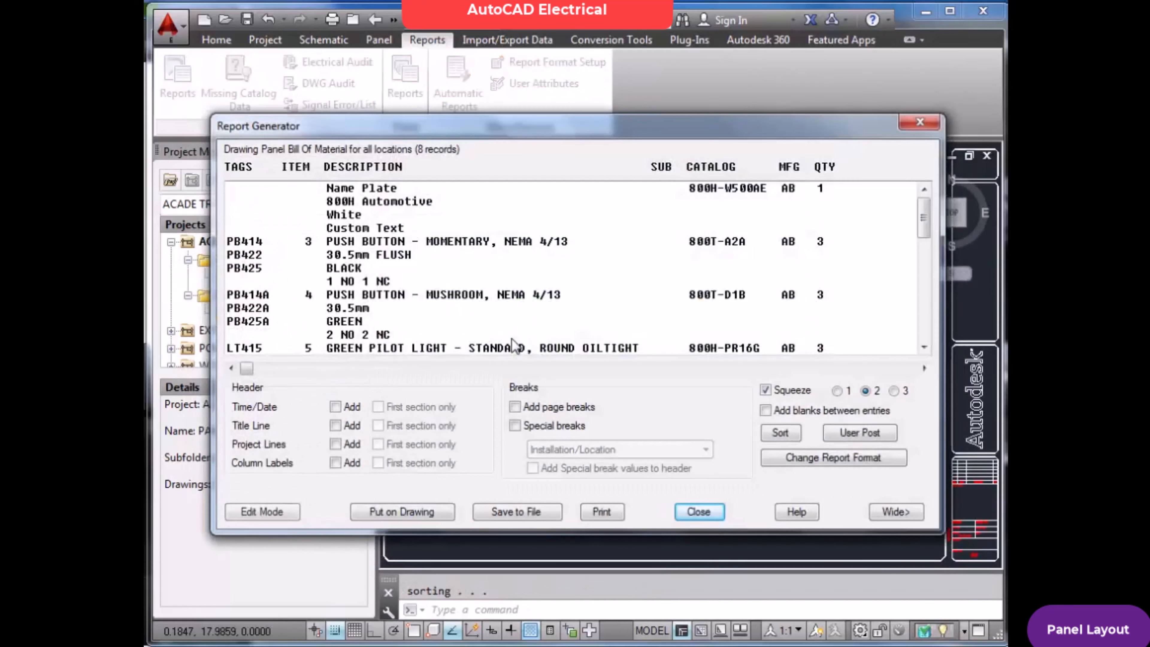
Accept the report's current fields and their order, and add the time/date and title line to the report header
left_click(815, 458)
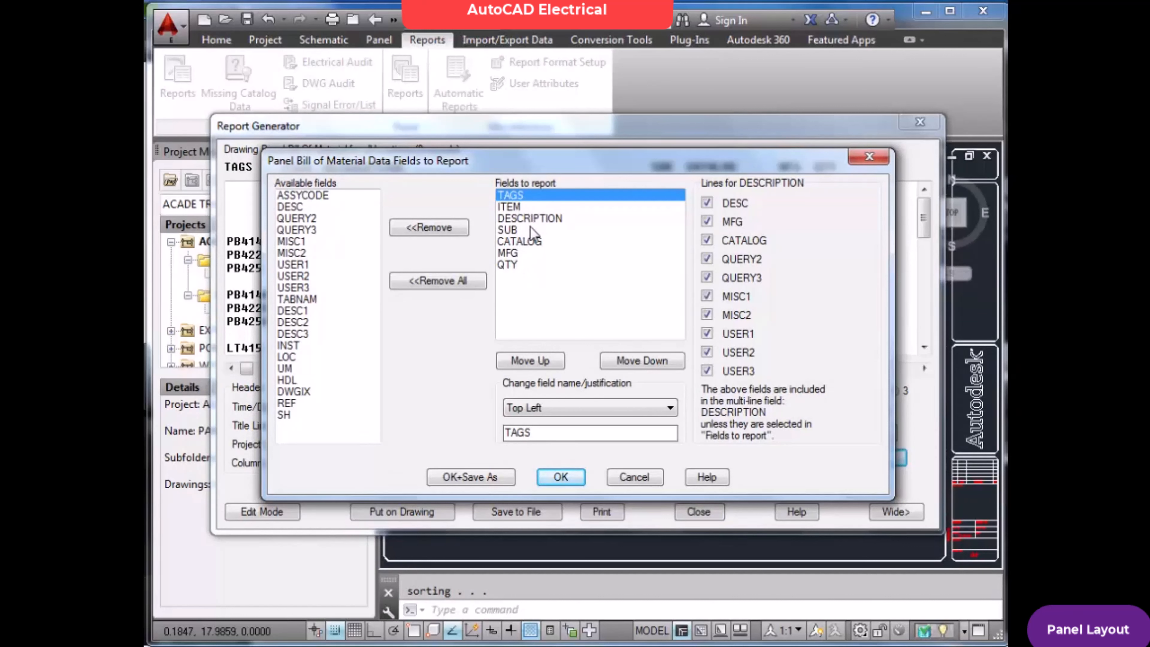
left_click(559, 477)
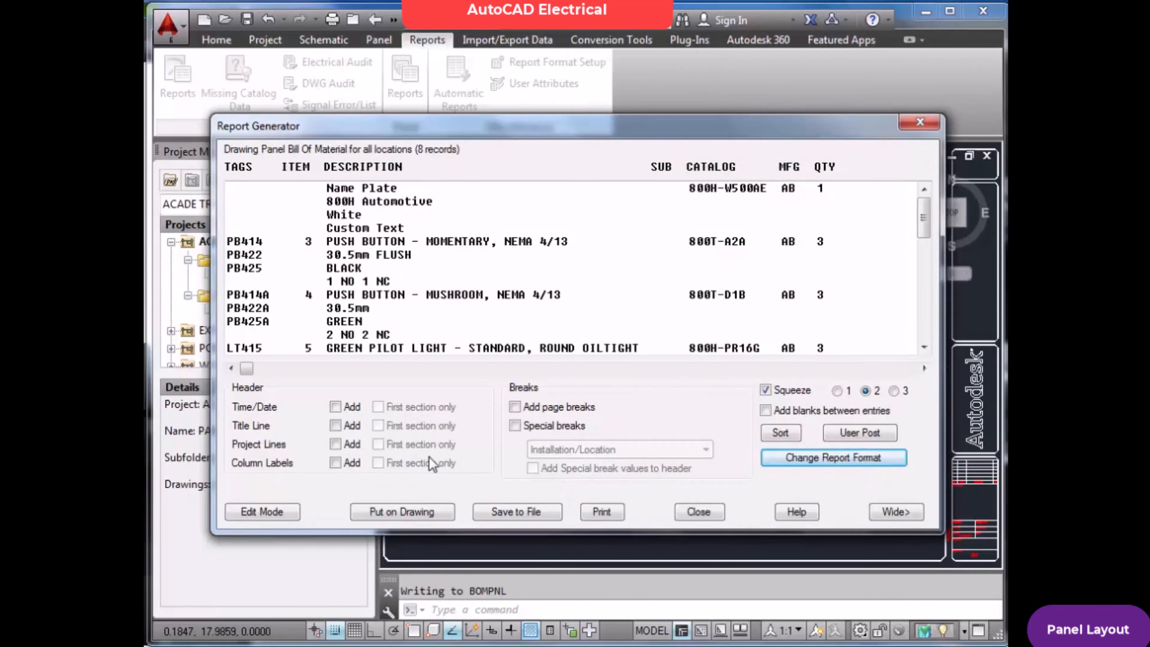
left_click(335, 406)
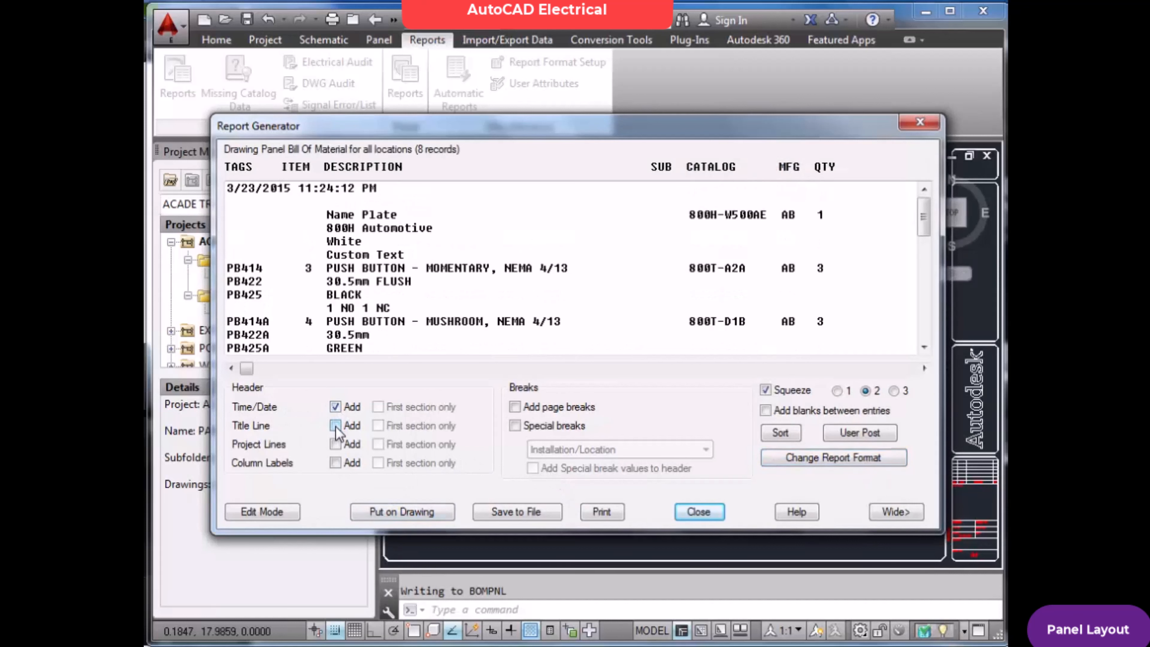
left_click(335, 426)
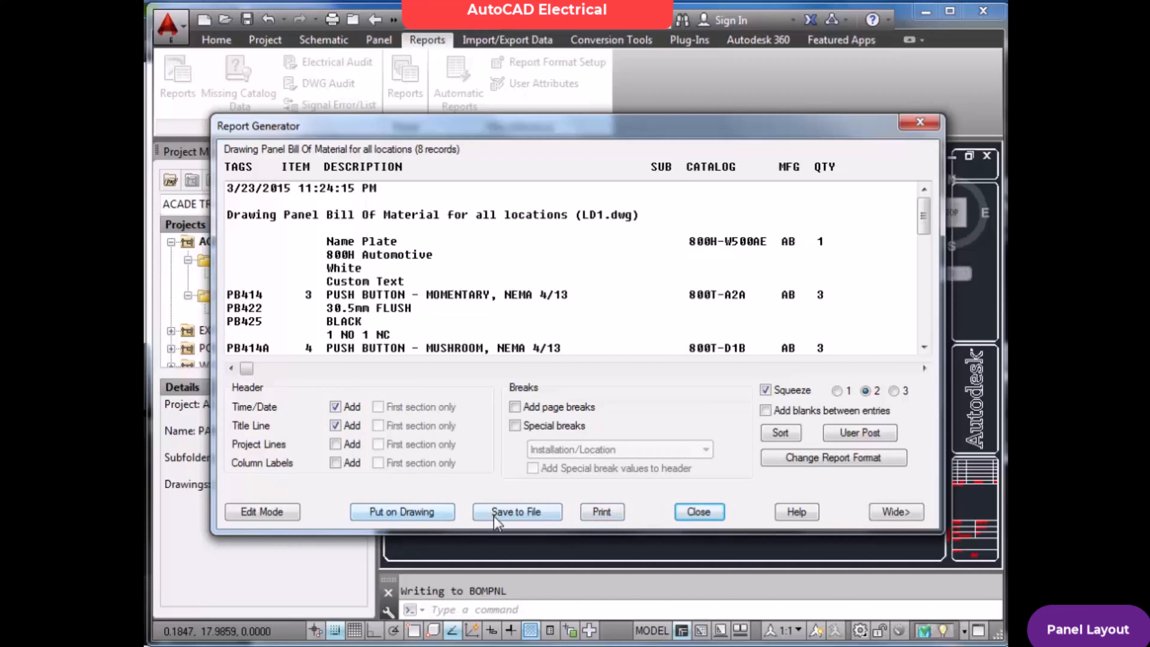
View the file formats for saving the report, and place the report on the drawing as a table over the title block corner
left_click(504, 516)
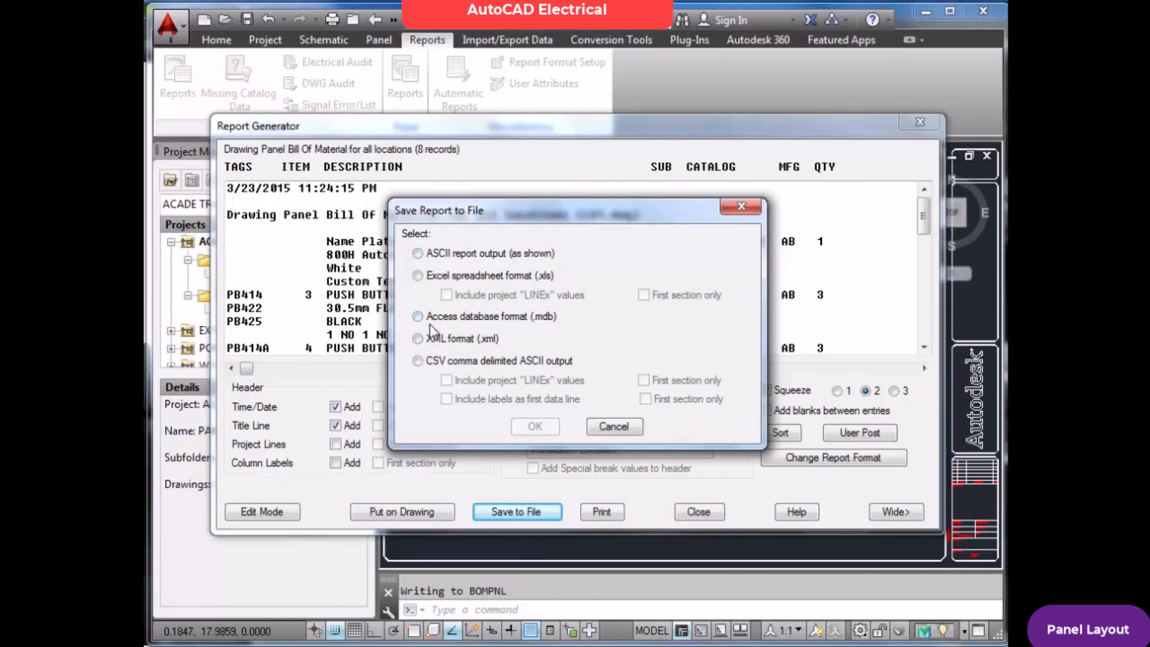
left_click(614, 427)
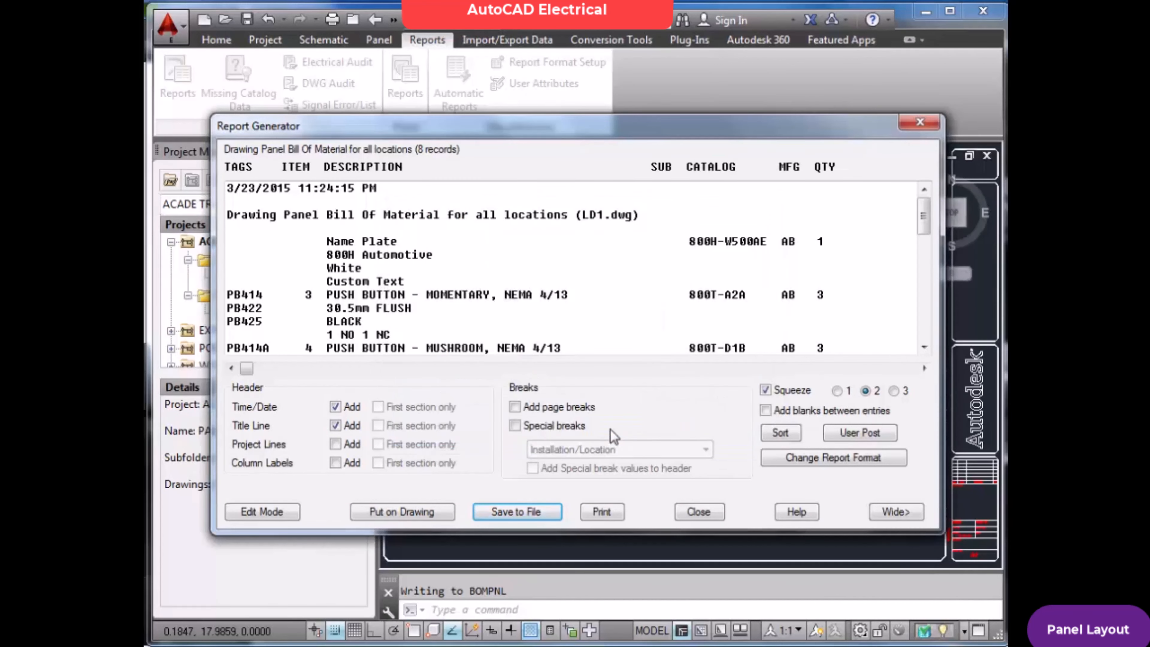
left_click(416, 514)
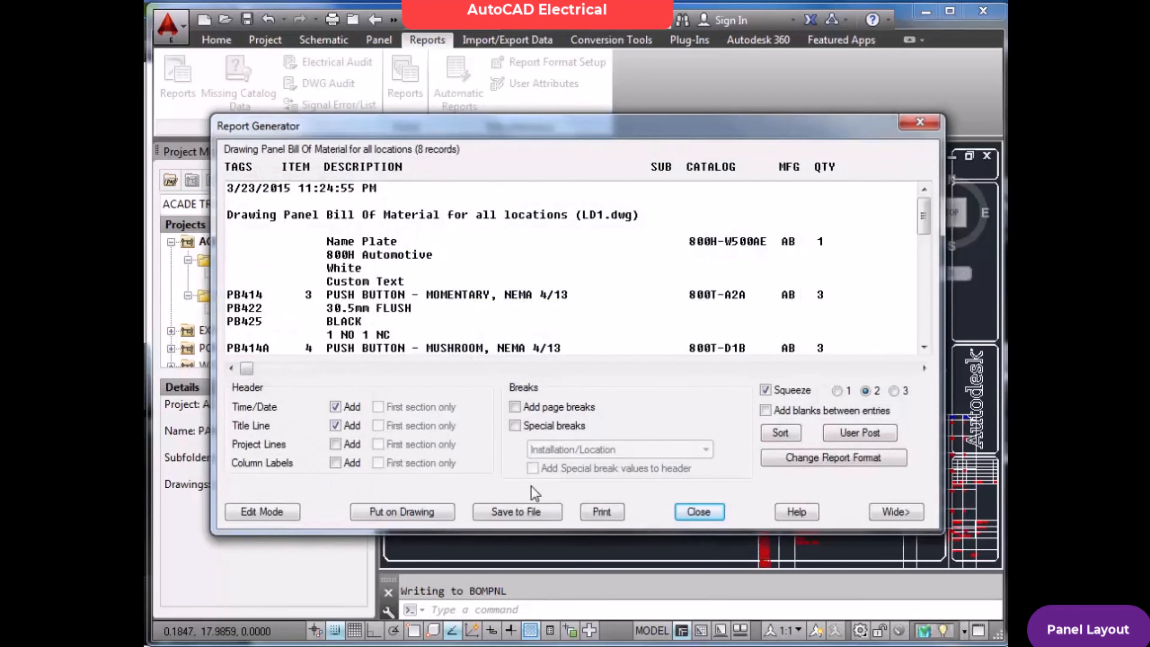
left_click(698, 512)
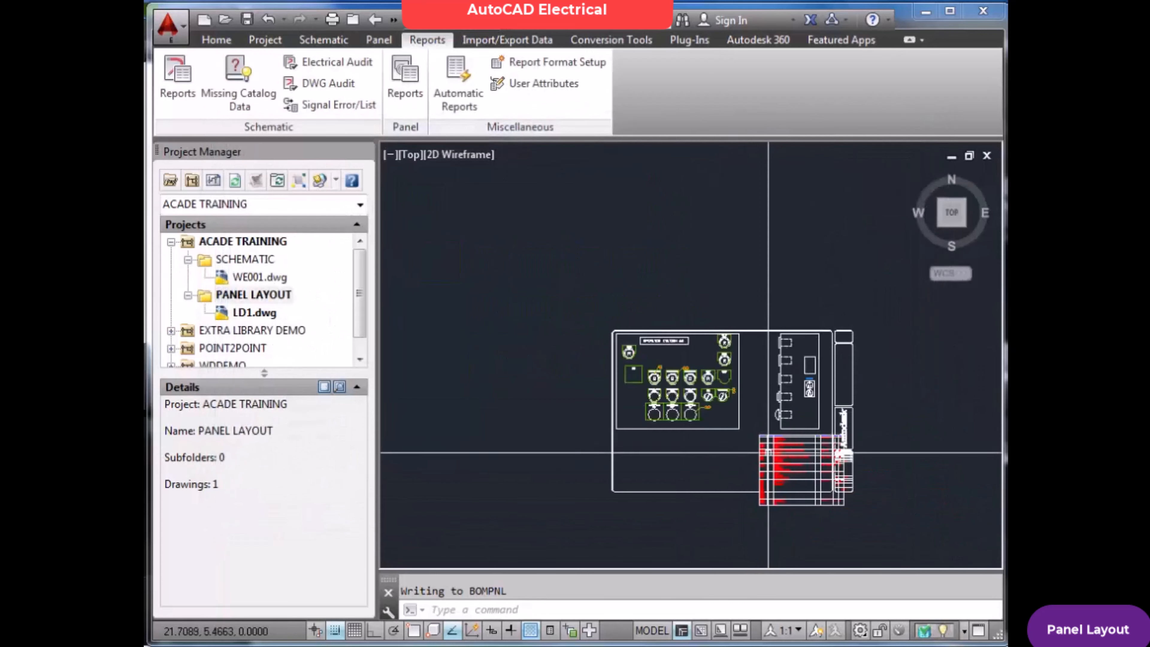
Move the Bill of Material table out of the title block area to the empty space left of the drawing border
scroll(784, 469, "up", 5)
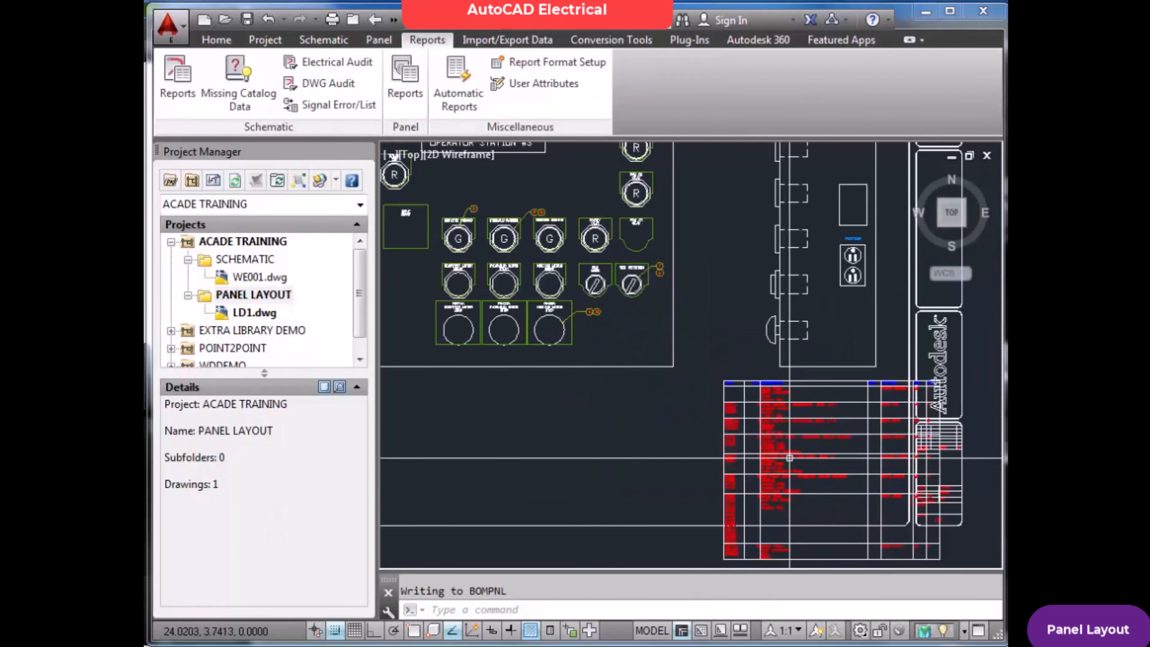
type("m")
key("Return")
left_click(751, 413)
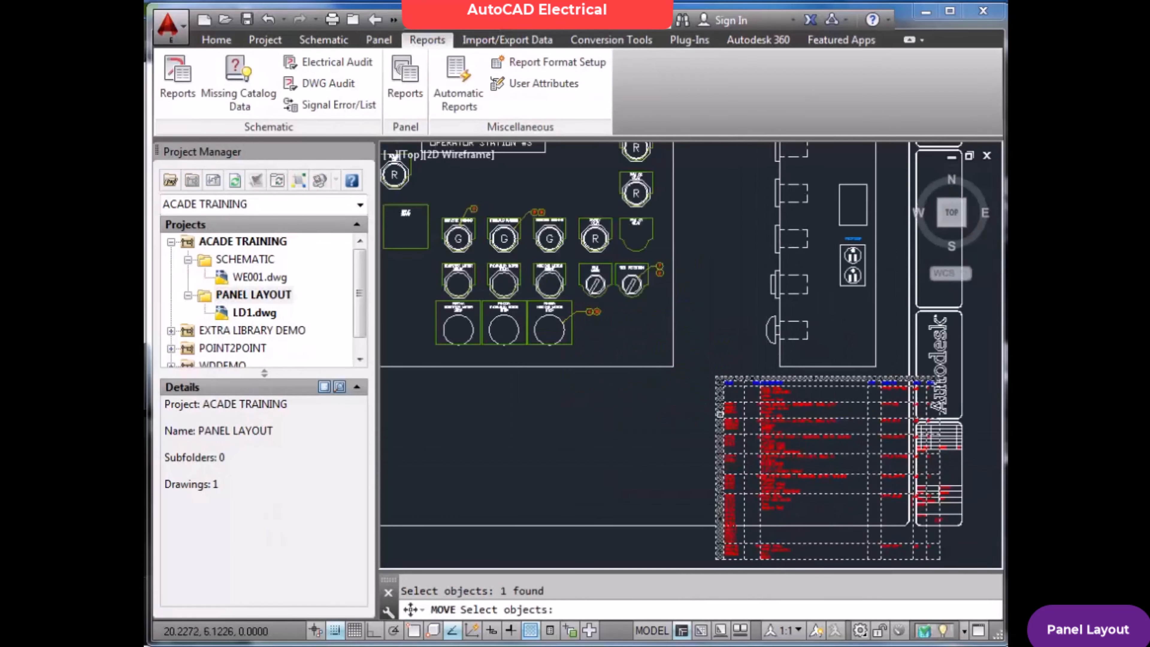
key("Return")
scroll(720, 417, "down", 5)
left_click(721, 418)
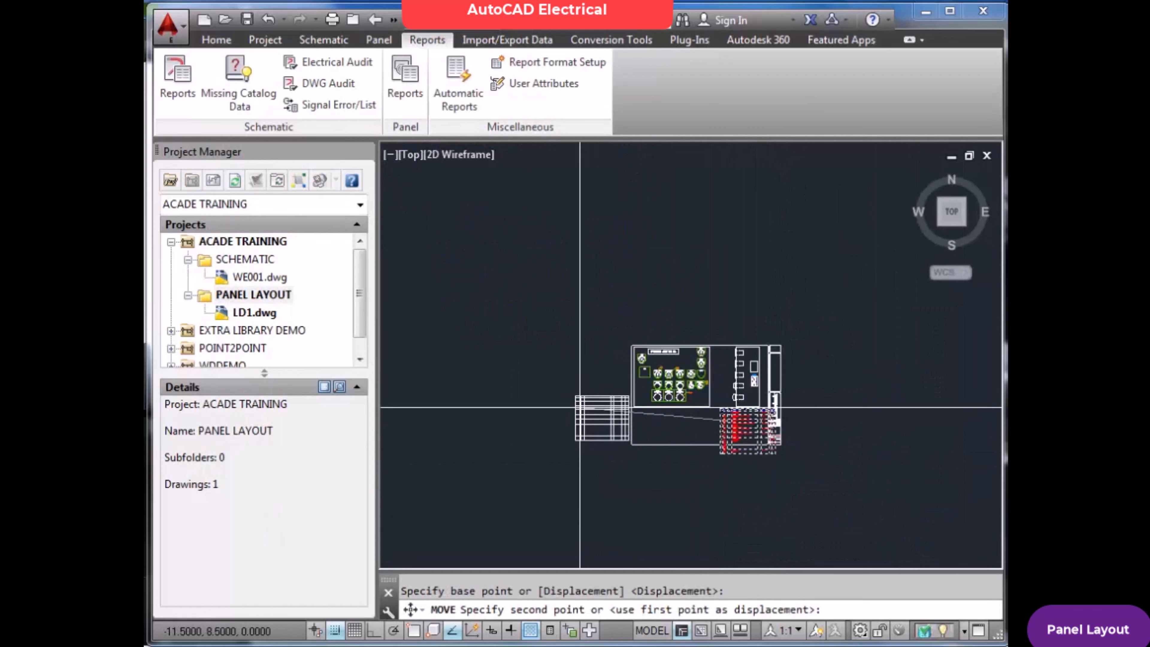
left_click(564, 365)
scroll(591, 375, "up", 6)
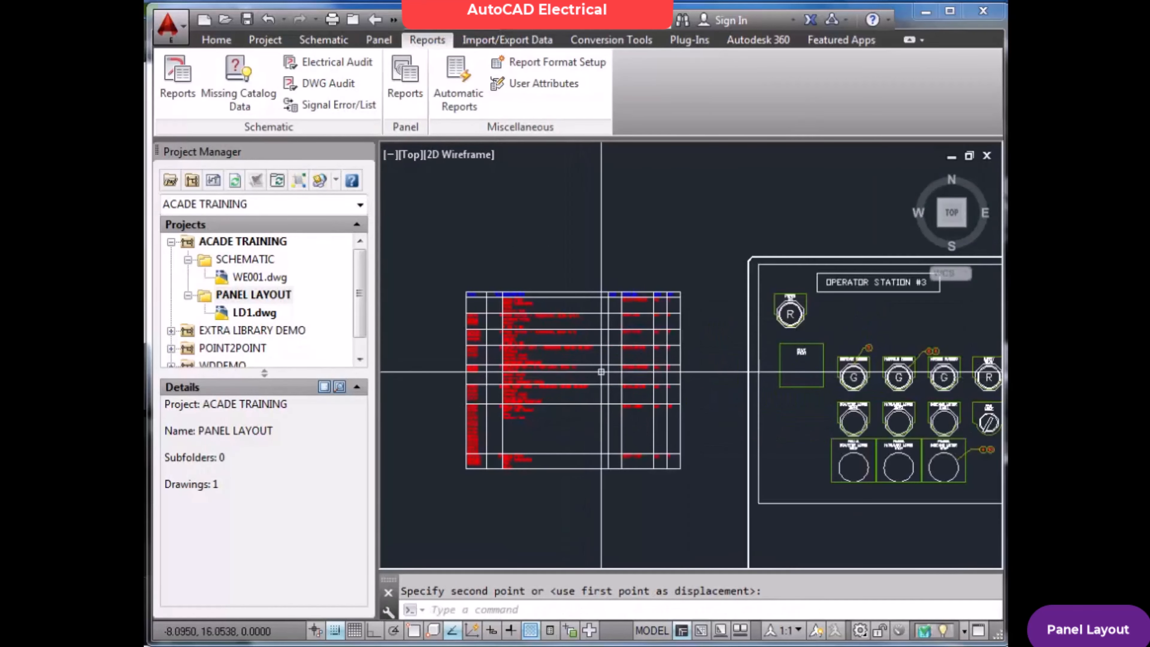
Examine the Bill of Material table's tags, item, description, catalog, manufacturer and quantity columns
scroll(592, 375, "up", 4)
scroll(488, 322, "down", 5)
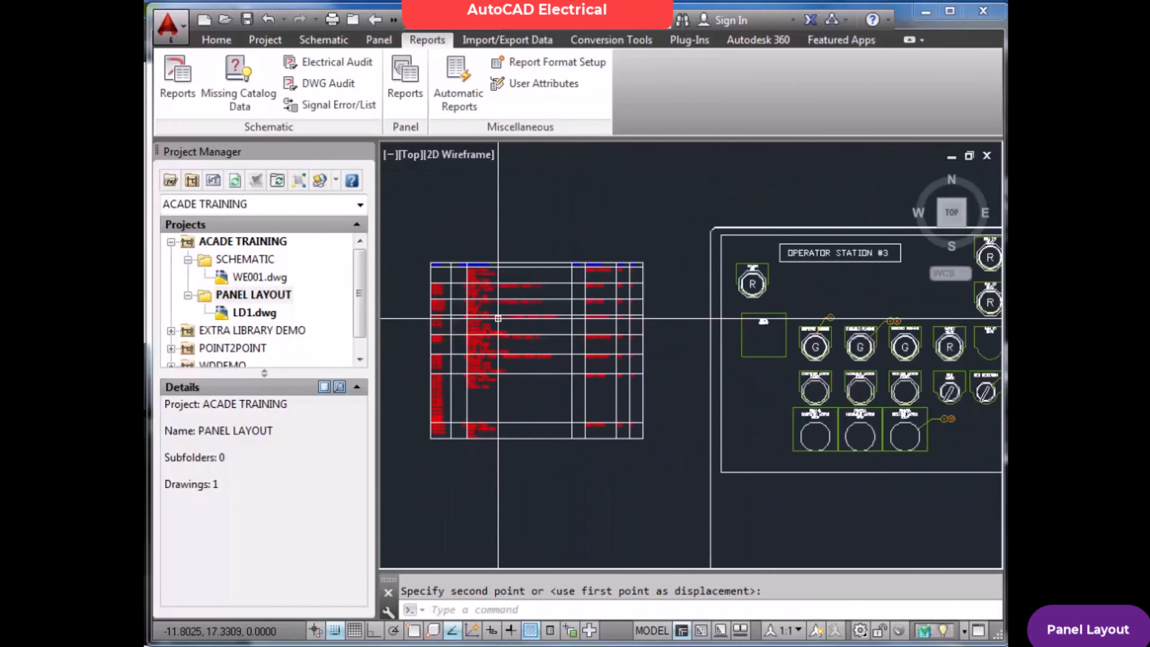
scroll(453, 290, "up", 7)
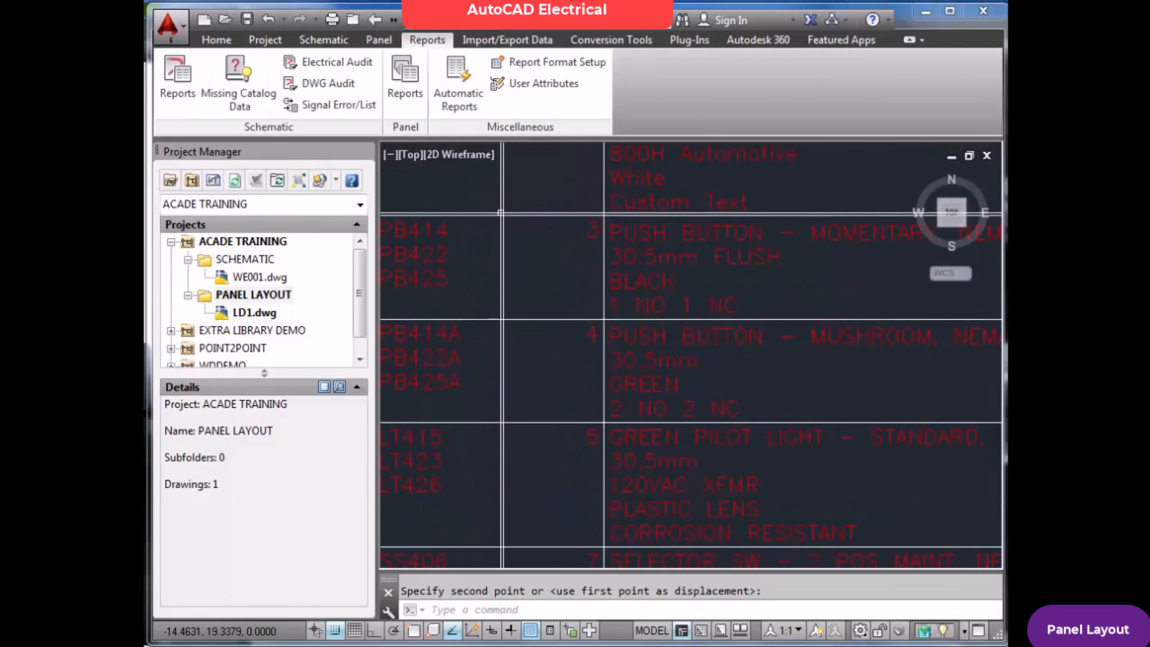
scroll(524, 190, "down", 2)
scroll(524, 190, "up", 2)
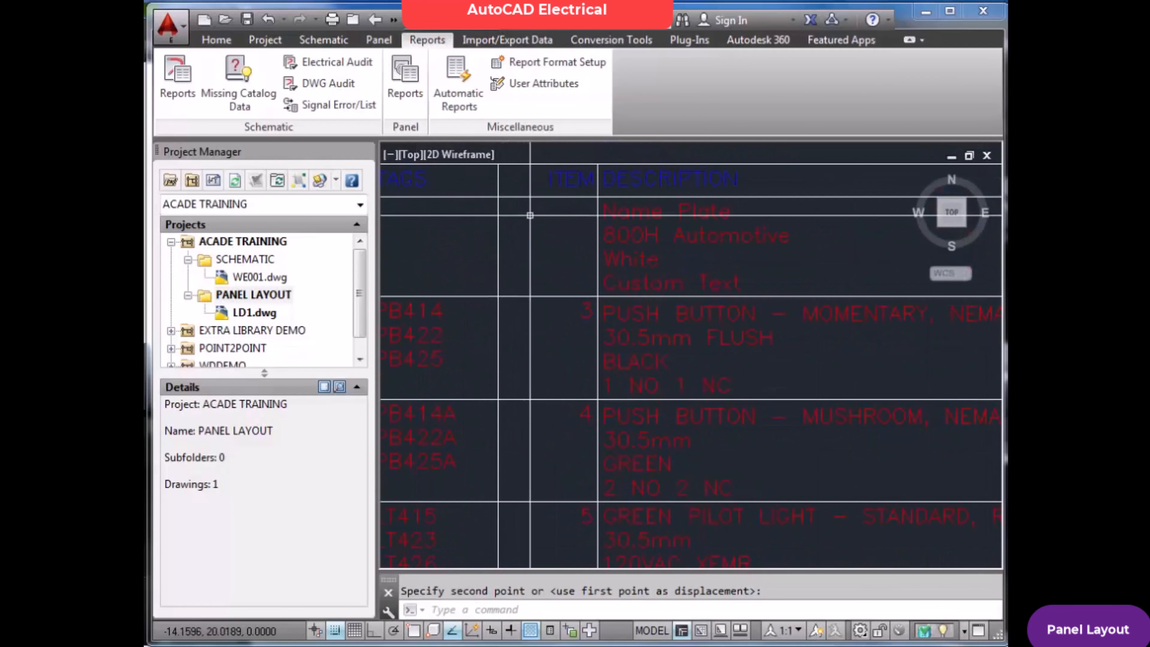
scroll(635, 235, "down", 5)
scroll(854, 246, "up", 5)
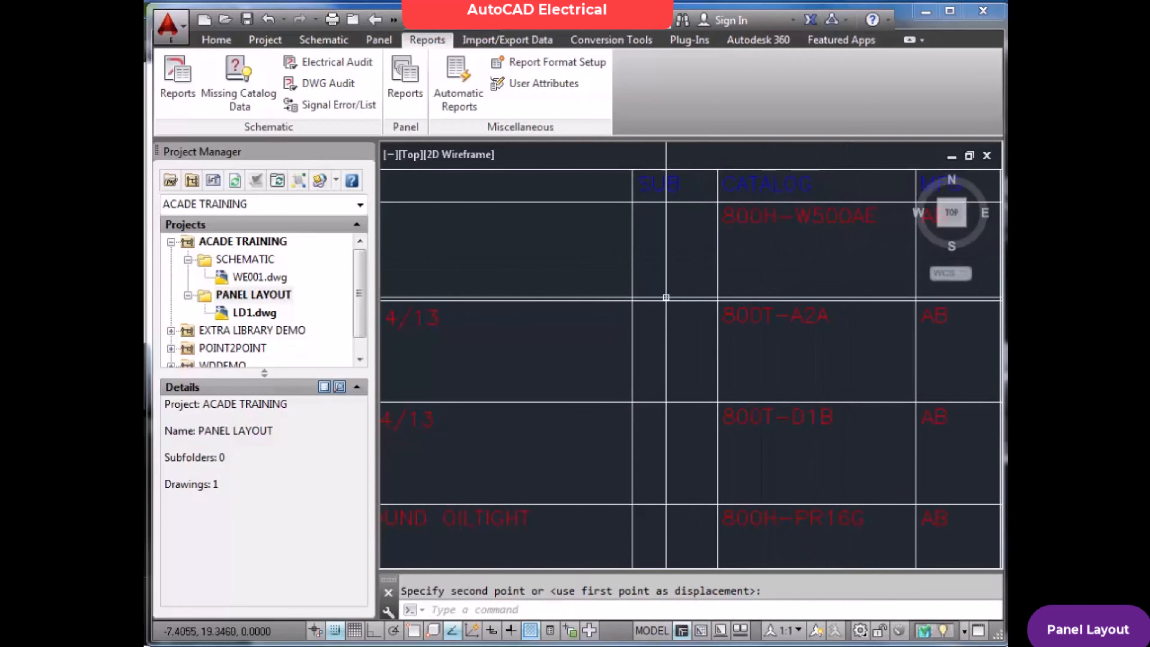
scroll(506, 301, "down", 5)
scroll(606, 288, "up", 5)
scroll(661, 272, "up", 2)
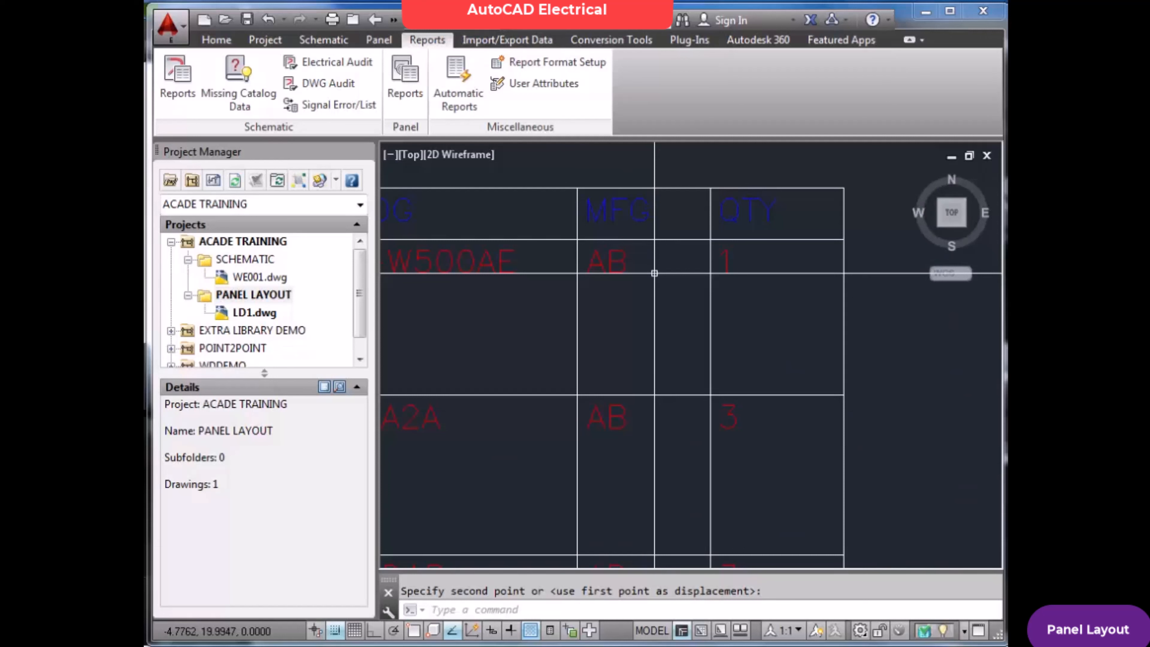
scroll(655, 273, "down", 5)
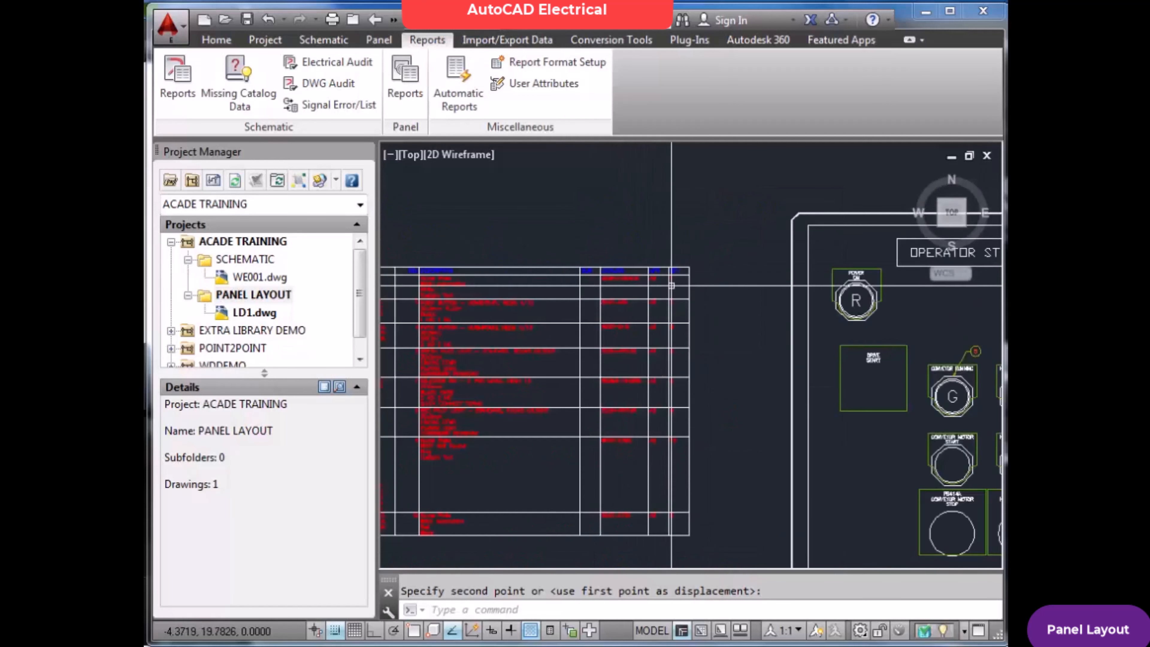
scroll(507, 408, "down", 5)
scroll(527, 422, "up", 5)
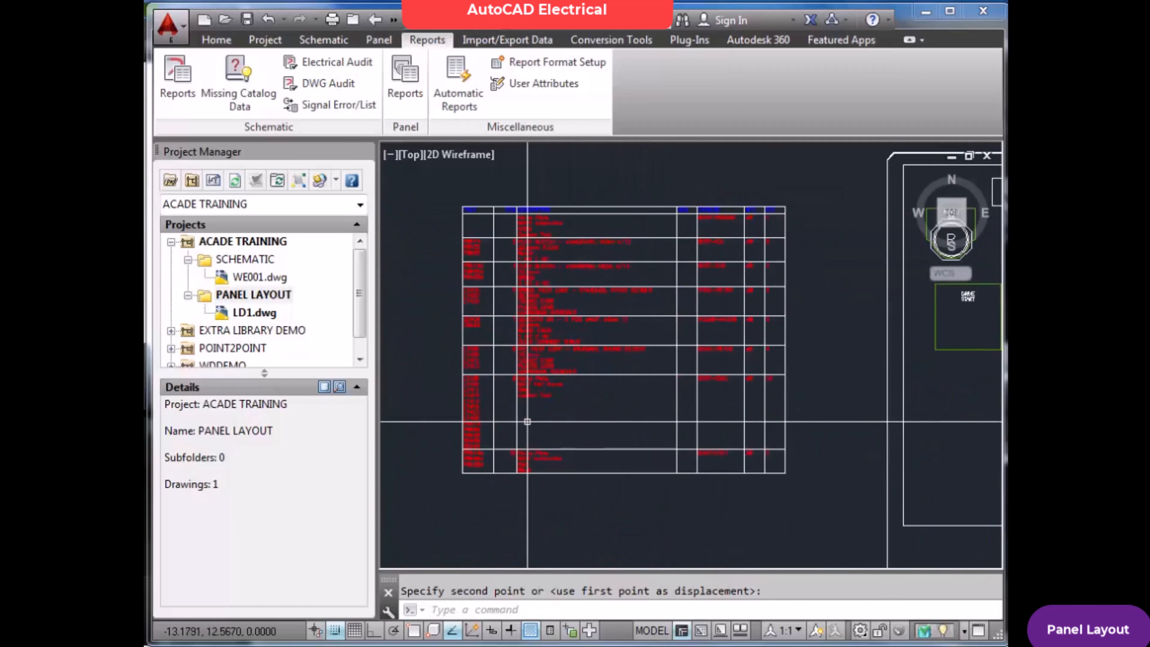
scroll(707, 354, "down", 5)
key("Escape")
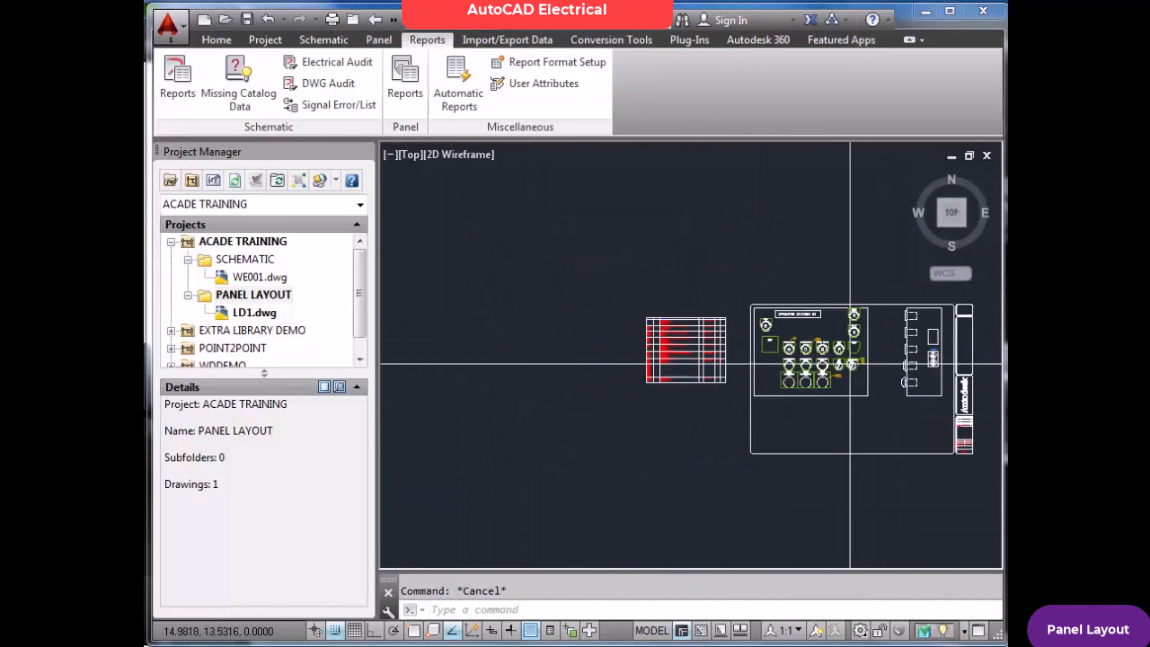
Delete the lower of the two stacked red pilot light footprints, searching for its child contacts and saving the drawing
scroll(842, 369, "up", 5)
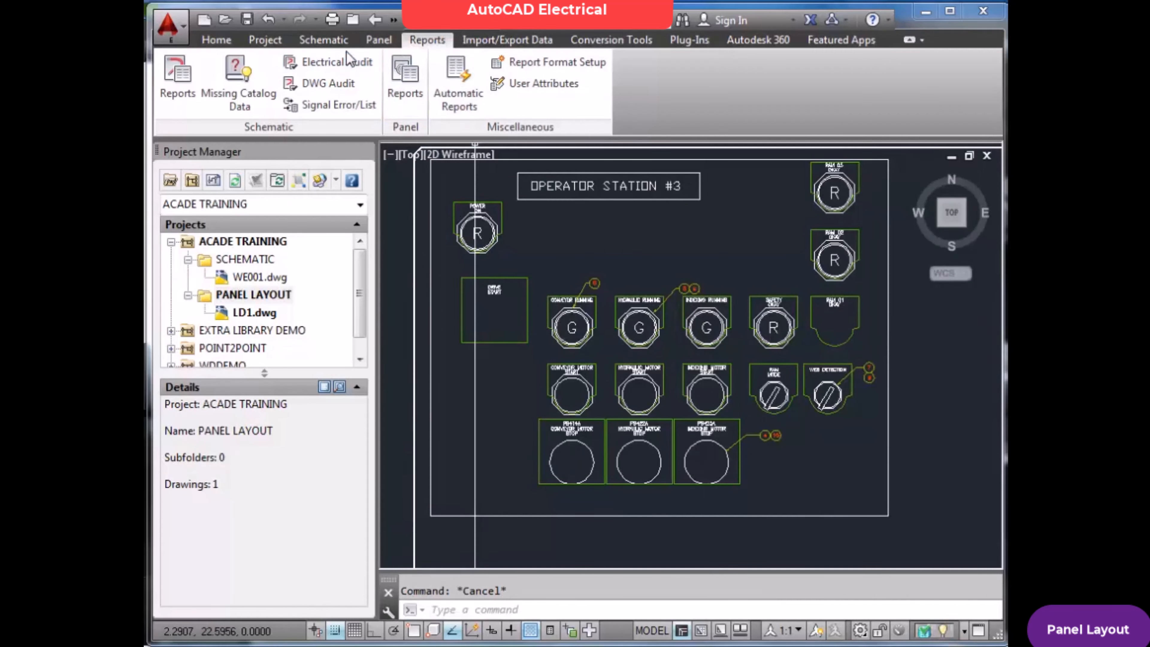
left_click(380, 42)
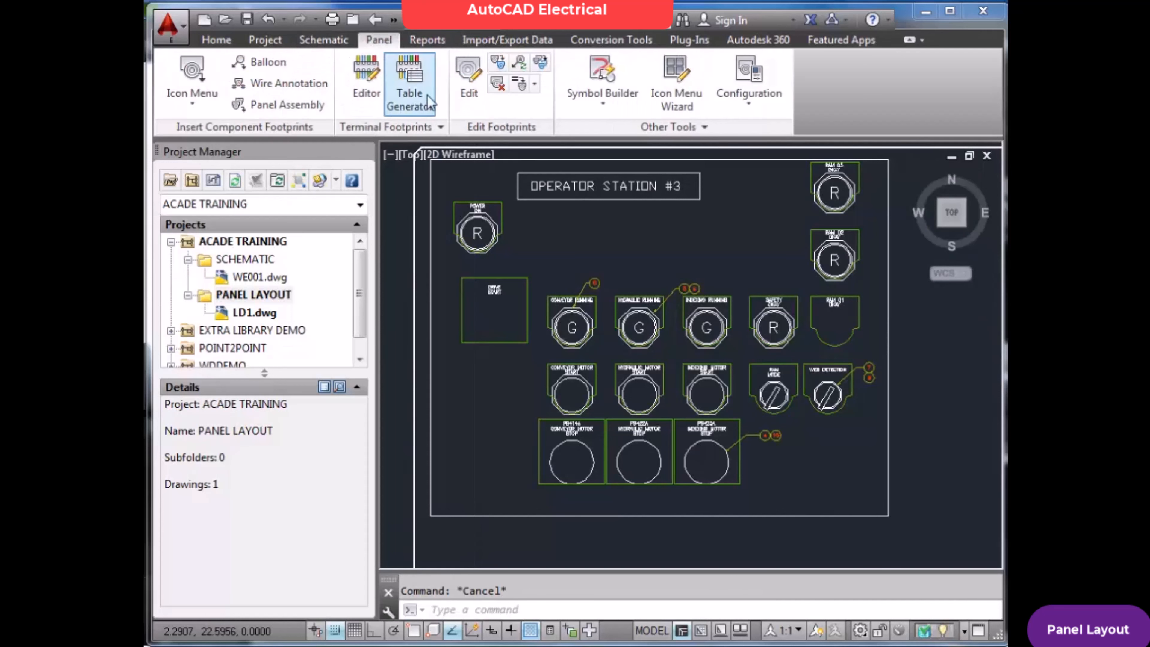
left_click(498, 86)
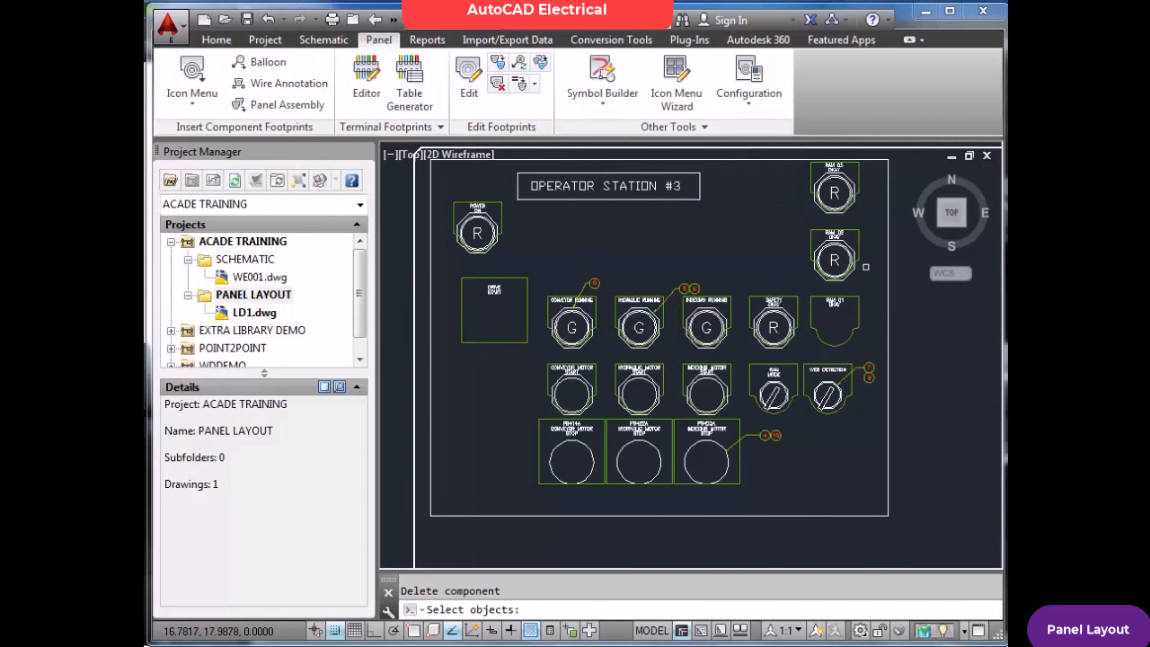
left_click(810, 271)
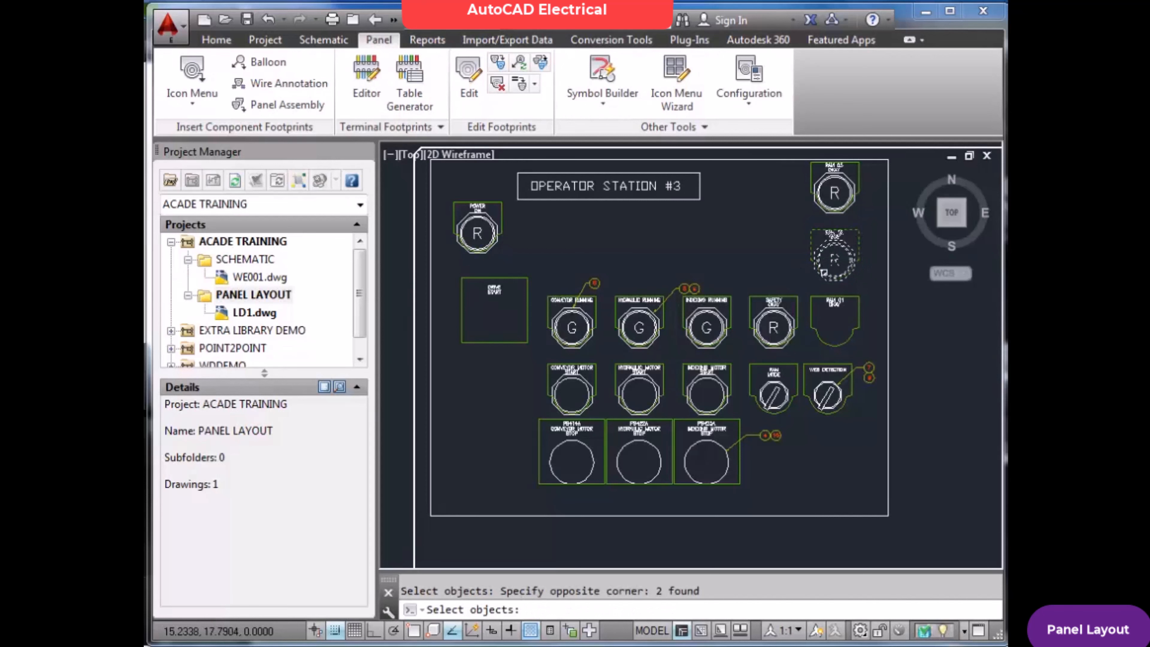
key("Return")
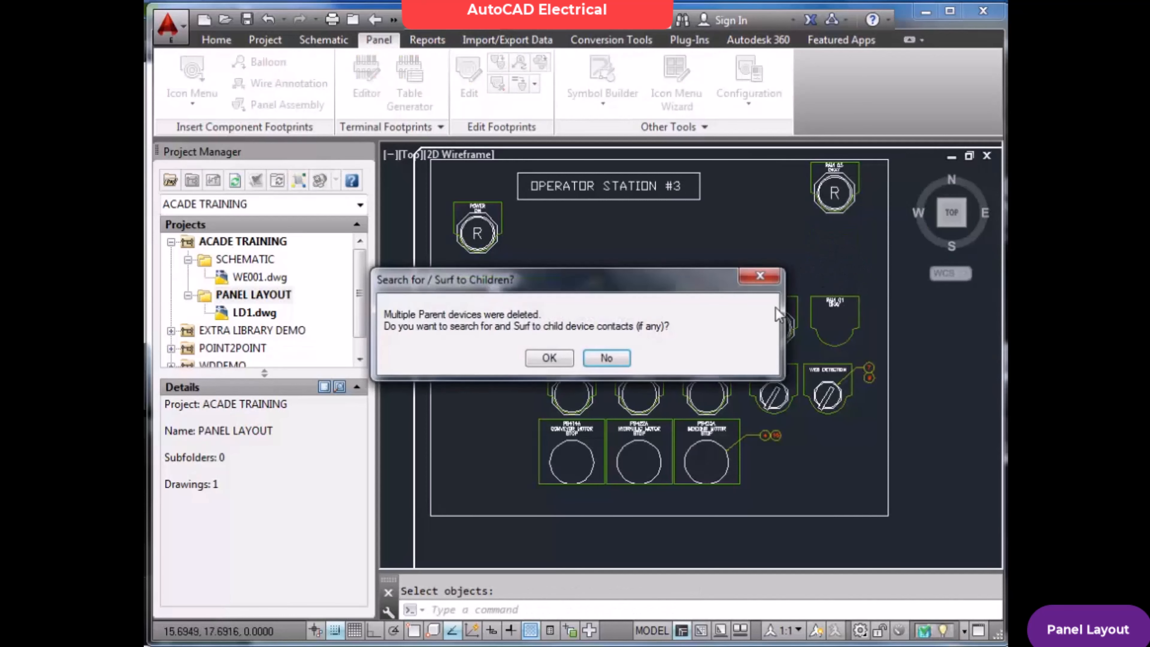
left_click(553, 362)
left_click(530, 346)
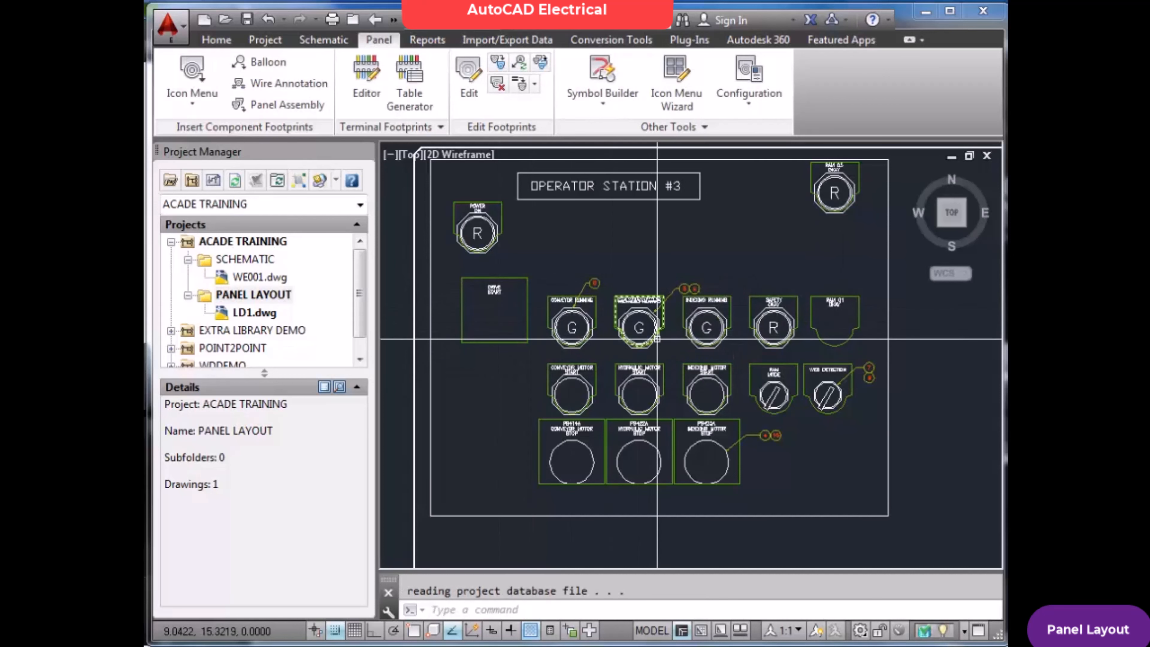
Delete the red pilot light footprint beside the three green running lights, searching for child contacts and saving the drawing
key("Return")
left_click(806, 338)
left_click(769, 341)
key("Return")
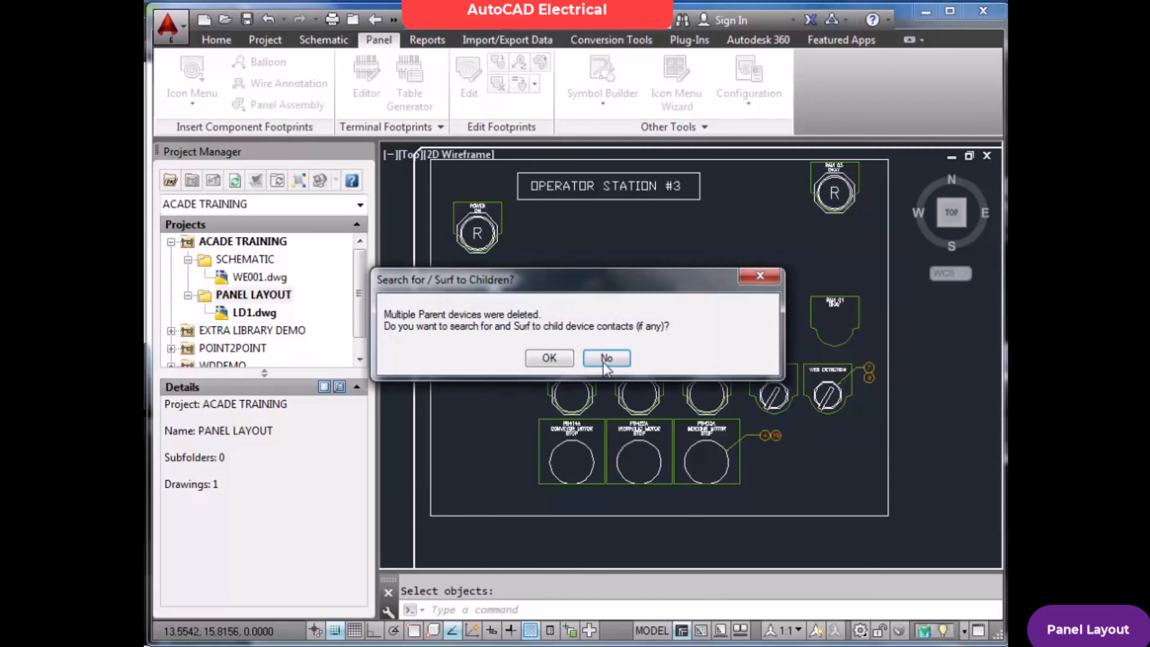
left_click(560, 360)
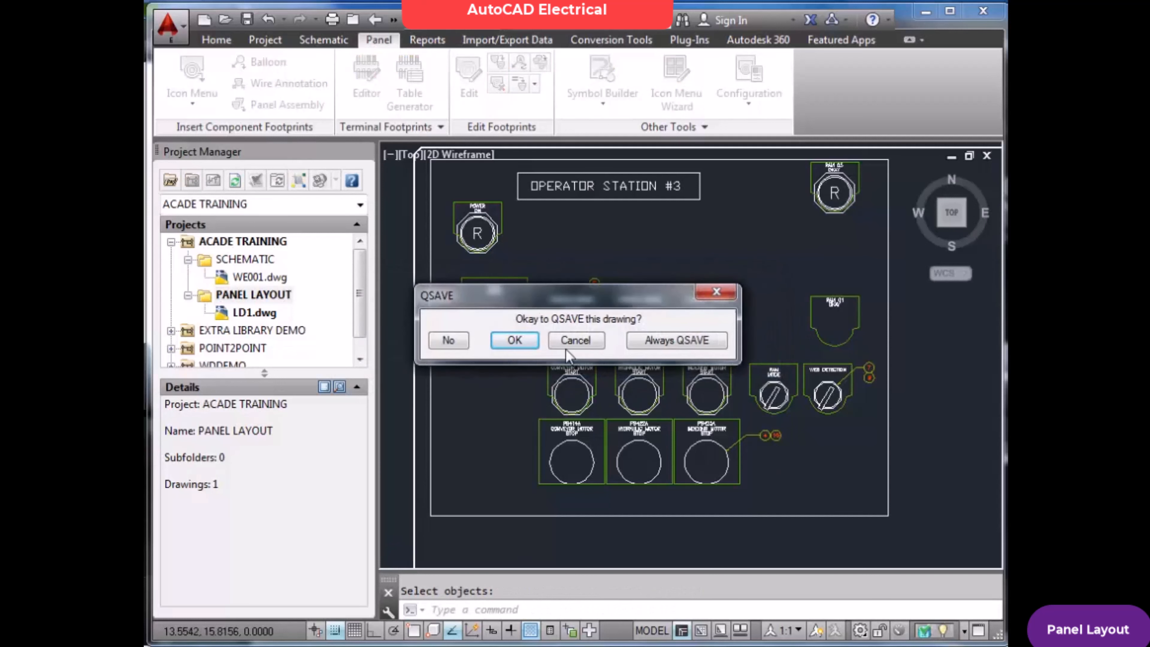
left_click(528, 347)
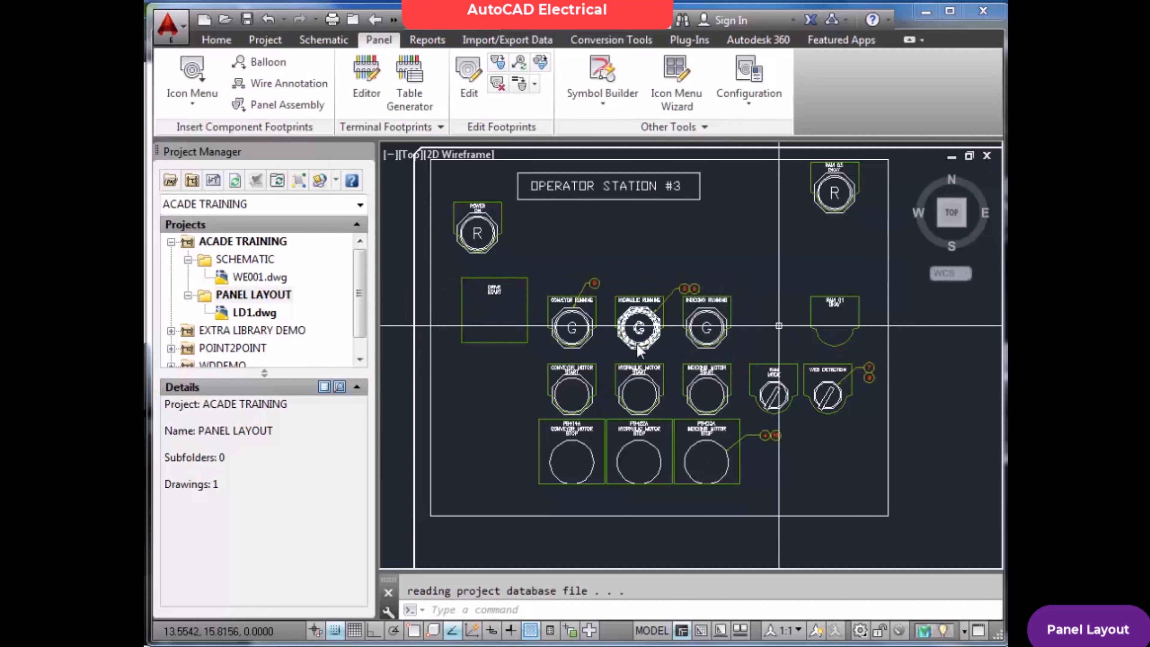
Compare the Bill of Material table's catalog and quantity entries with the footprints remaining in the operator station layout
scroll(724, 343, "down", 5)
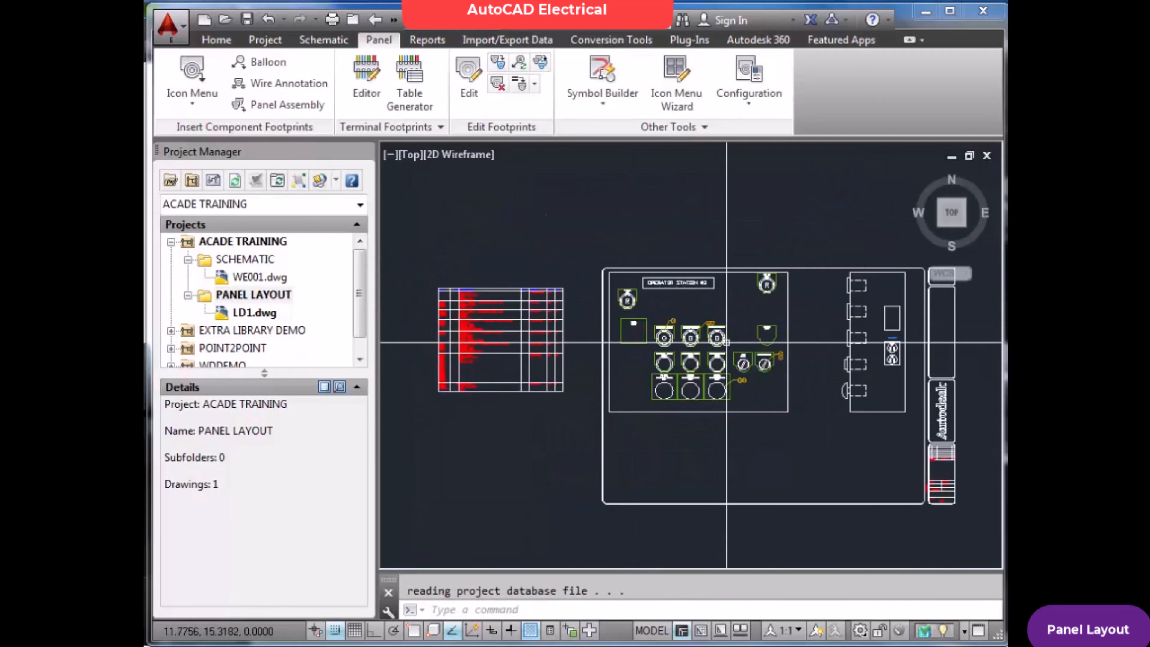
scroll(738, 338, "up", 4)
scroll(746, 331, "down", 2)
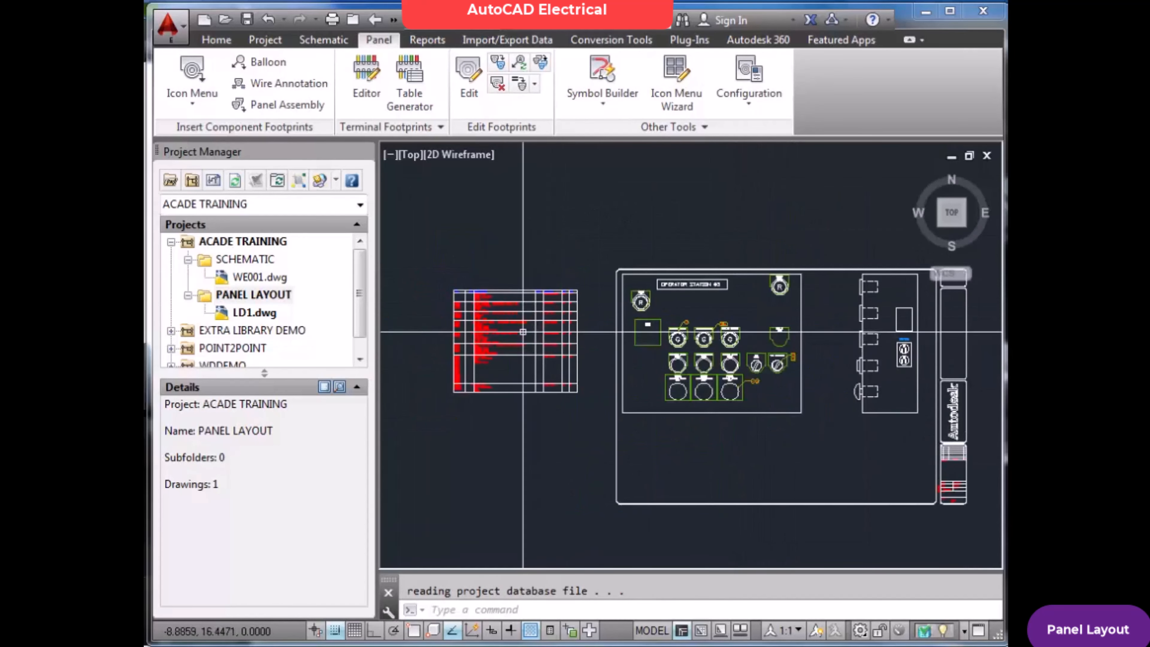
scroll(480, 327, "up", 4)
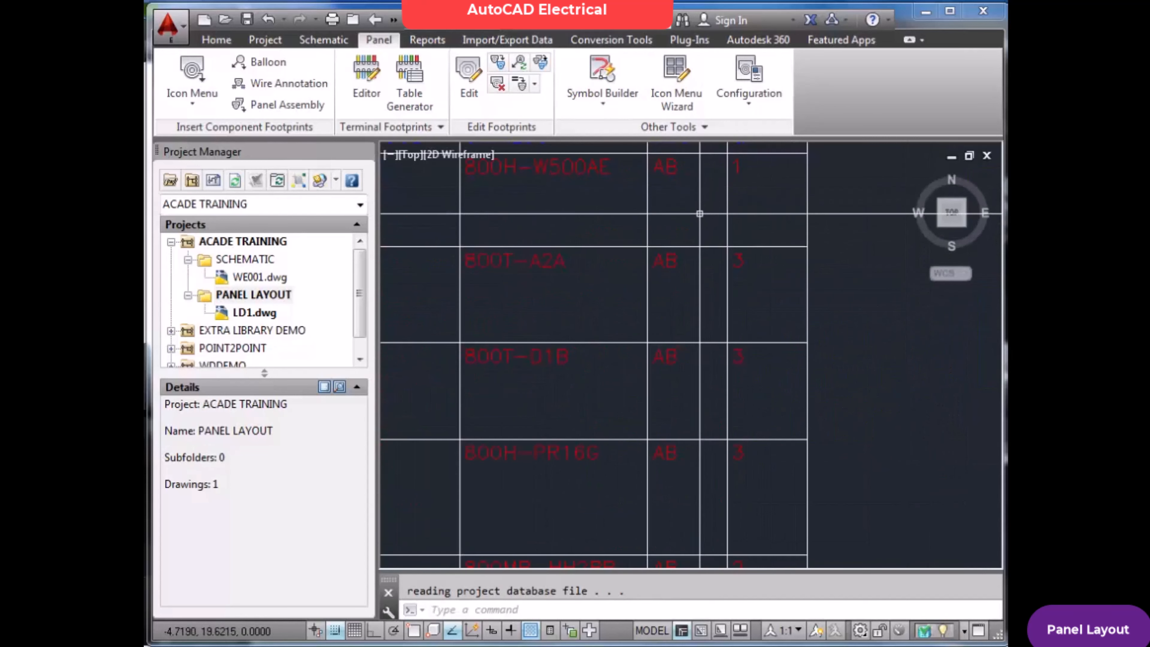
scroll(701, 208, "down", 3)
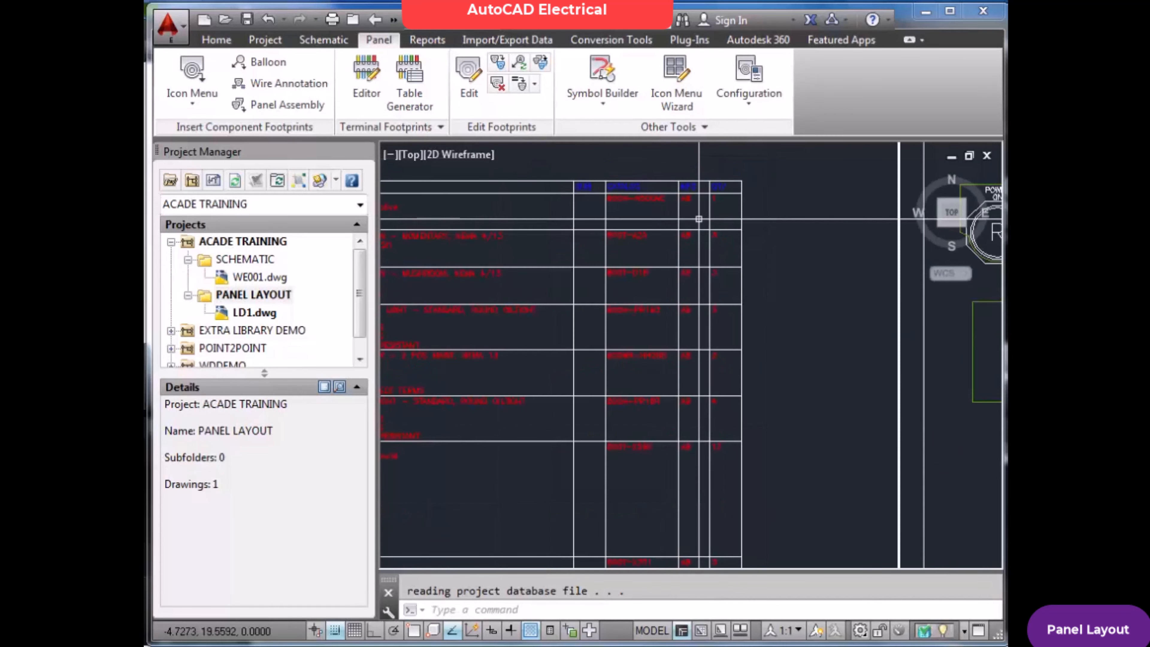
scroll(700, 226, "up", 2)
scroll(700, 229, "down", 4)
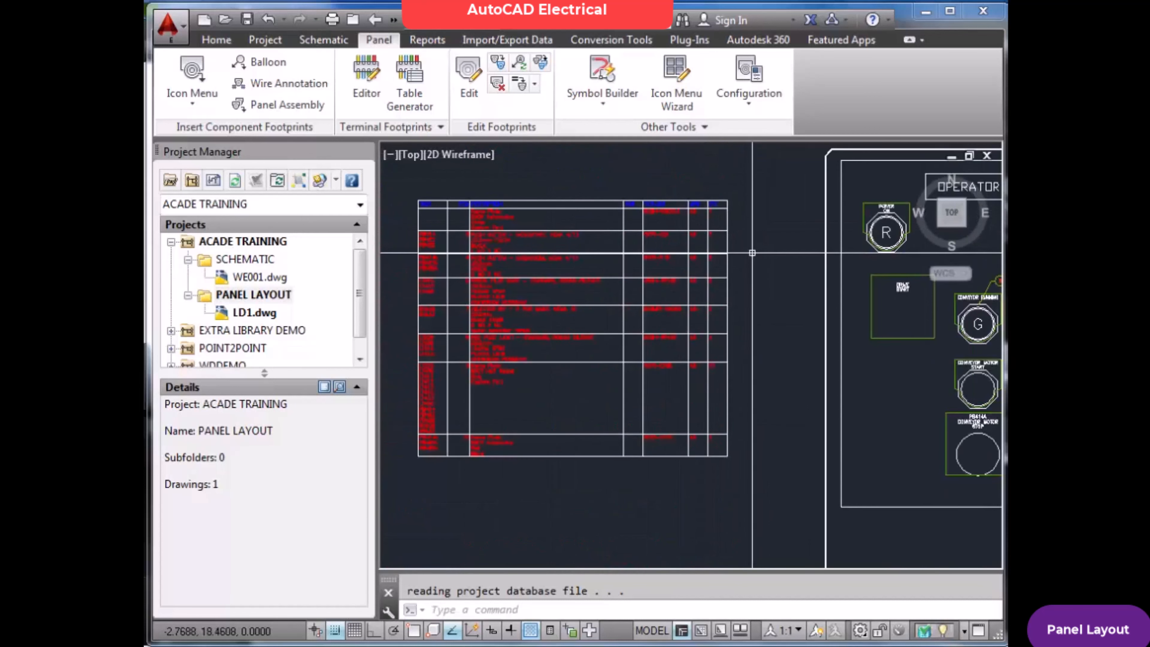
type("Z")
key("Return")
type("E")
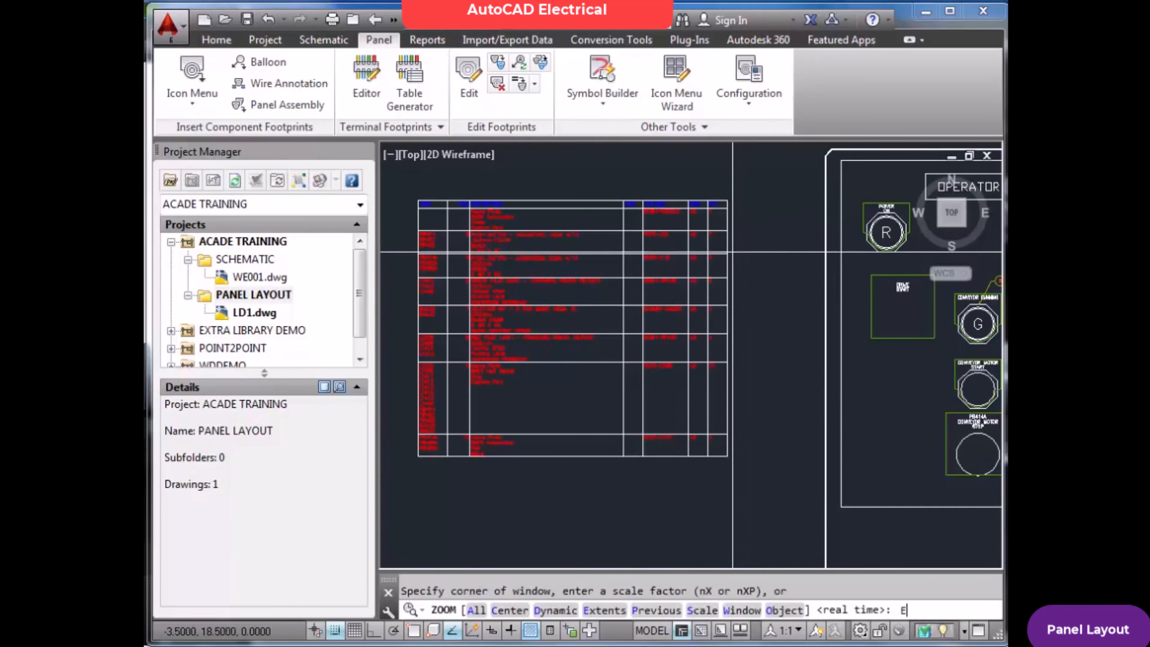
key("Return")
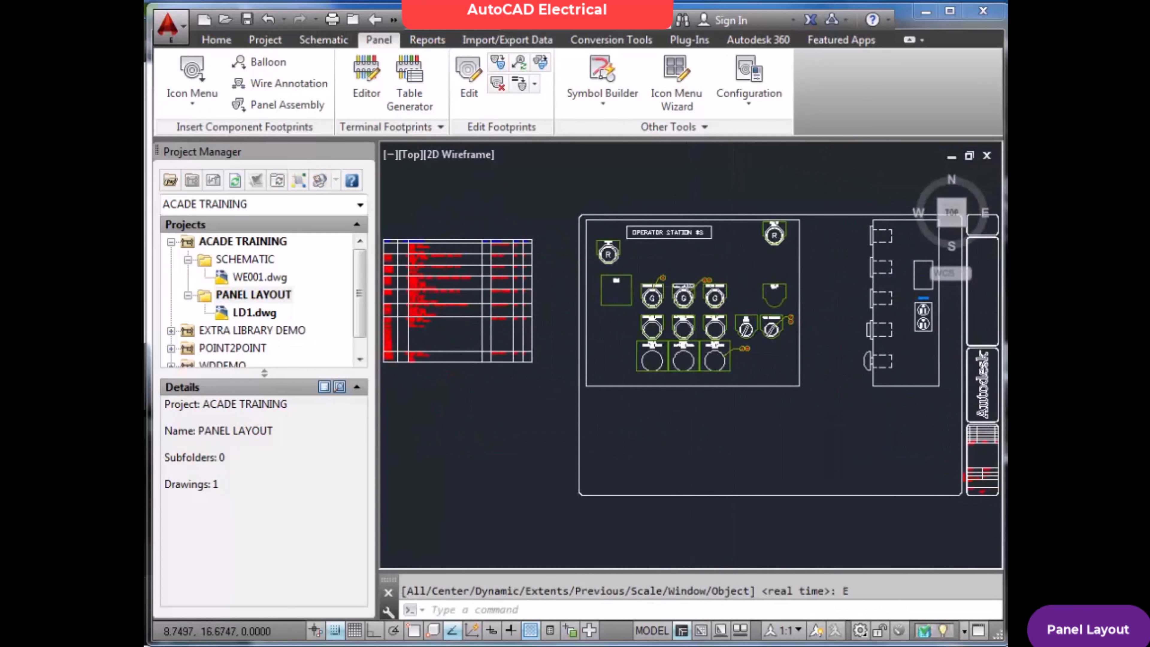
Save the drawing and run the panel Bill of Material report for the active drawing
key("ctrl+s")
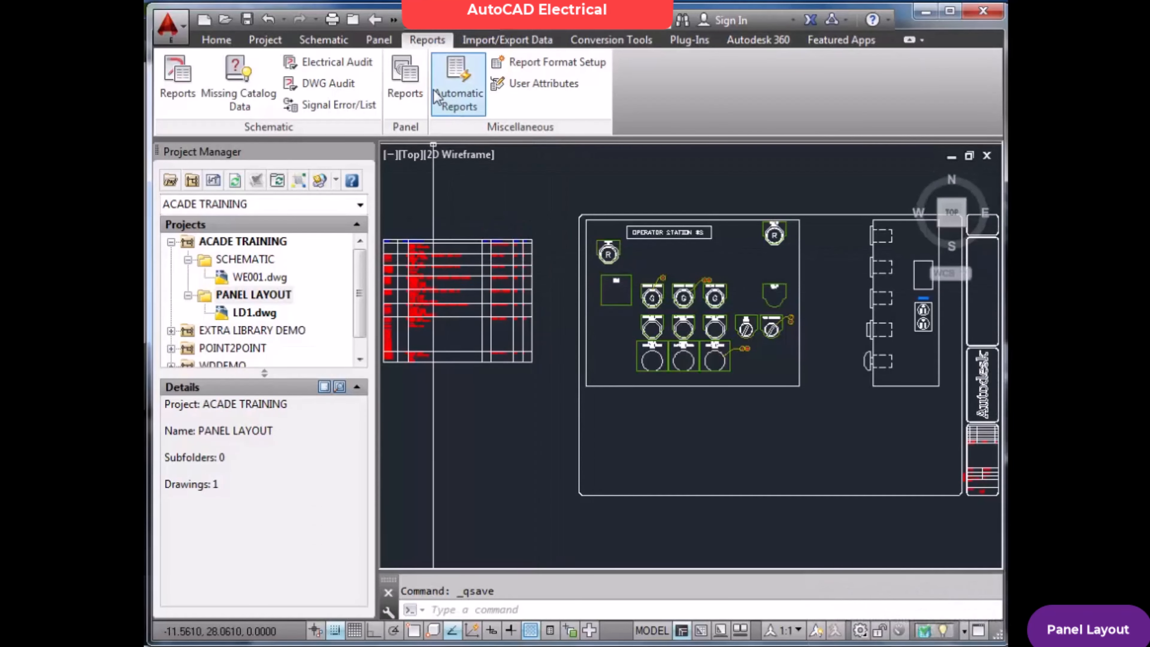
left_click(406, 86)
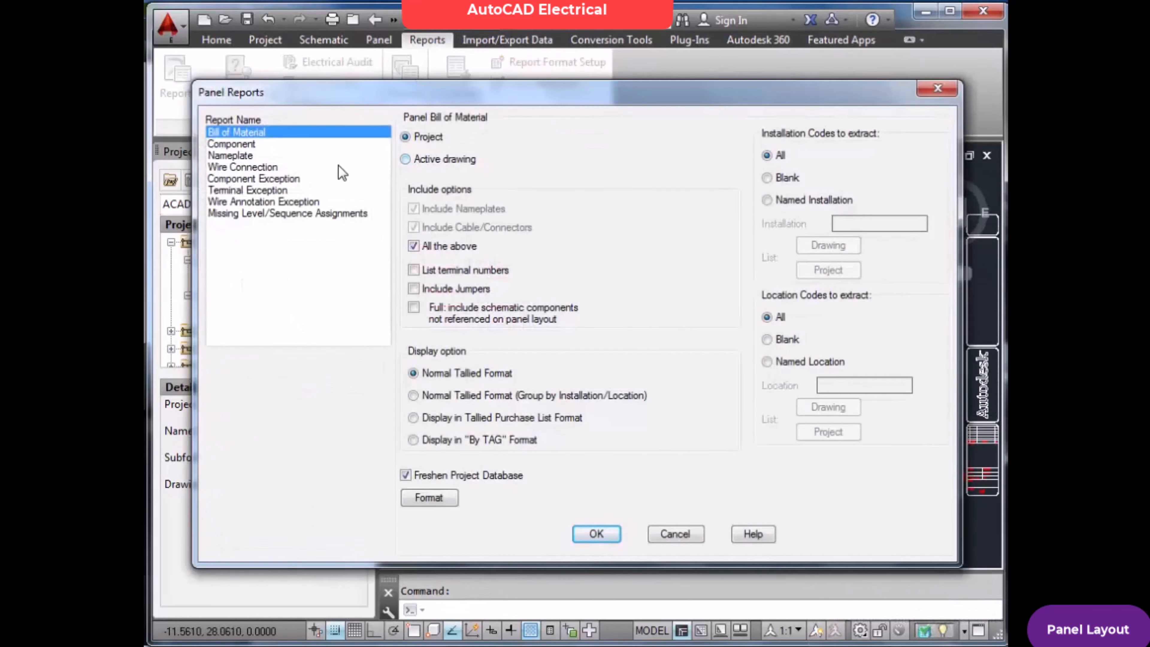
left_click(597, 532)
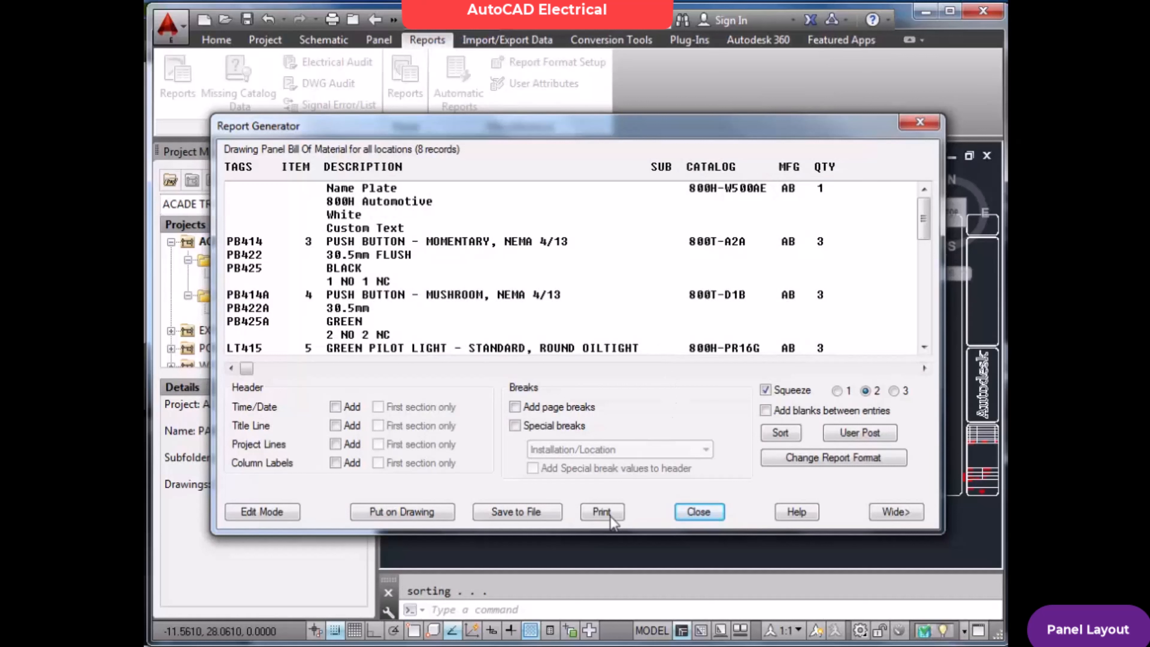
Put the report on the drawing as a new table at X 20.4399, Y 7.9723 with column labels and all borders
left_click(416, 512)
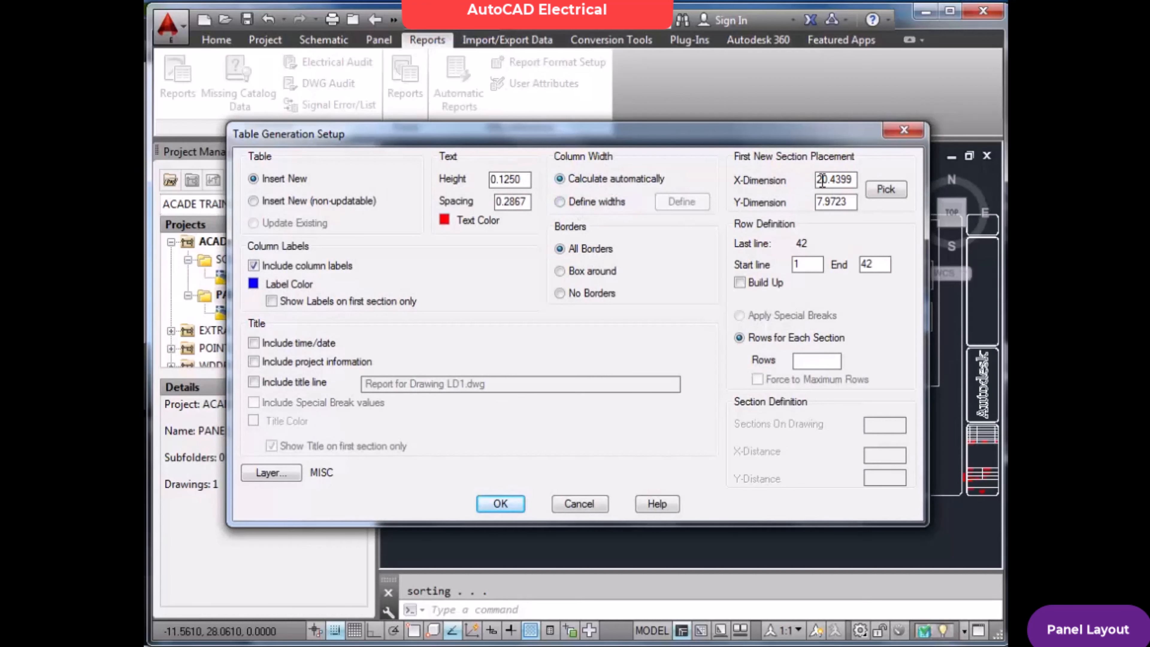
mouse_move(669, 135)
left_mouse_down()
mouse_move(761, 193)
mouse_move(1010, 462)
mouse_move(817, 352)
mouse_move(759, 352)
mouse_move(742, 164)
left_mouse_up()
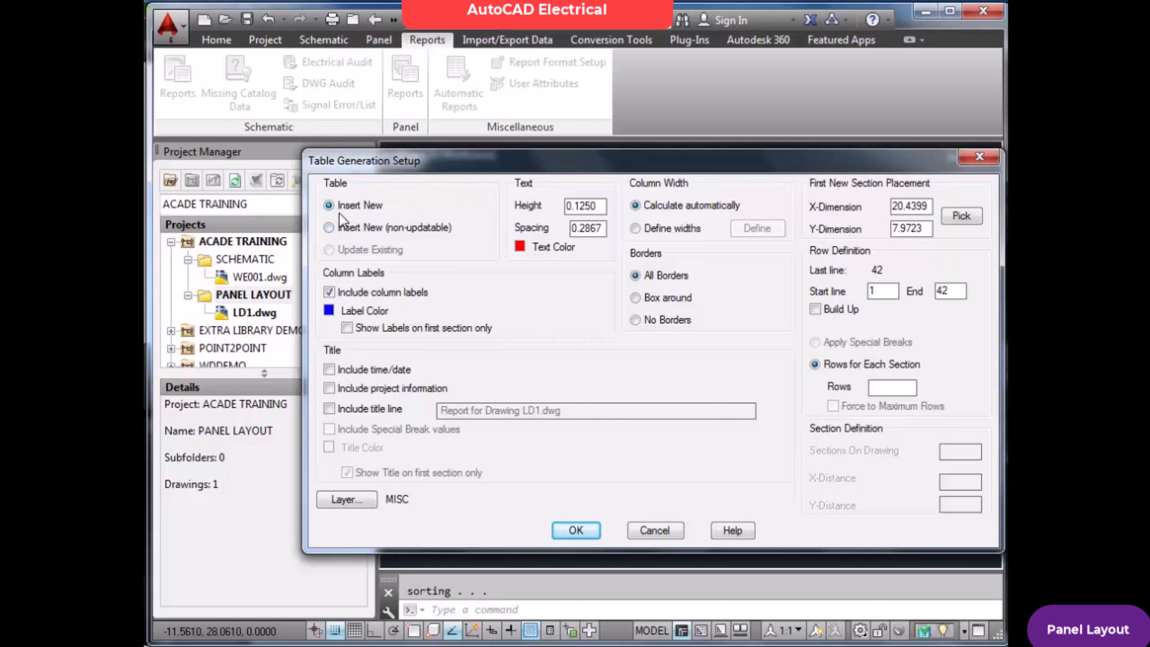
mouse_move(472, 173)
left_mouse_down()
mouse_move(573, 227)
mouse_move(741, 267)
mouse_move(520, 194)
left_mouse_up()
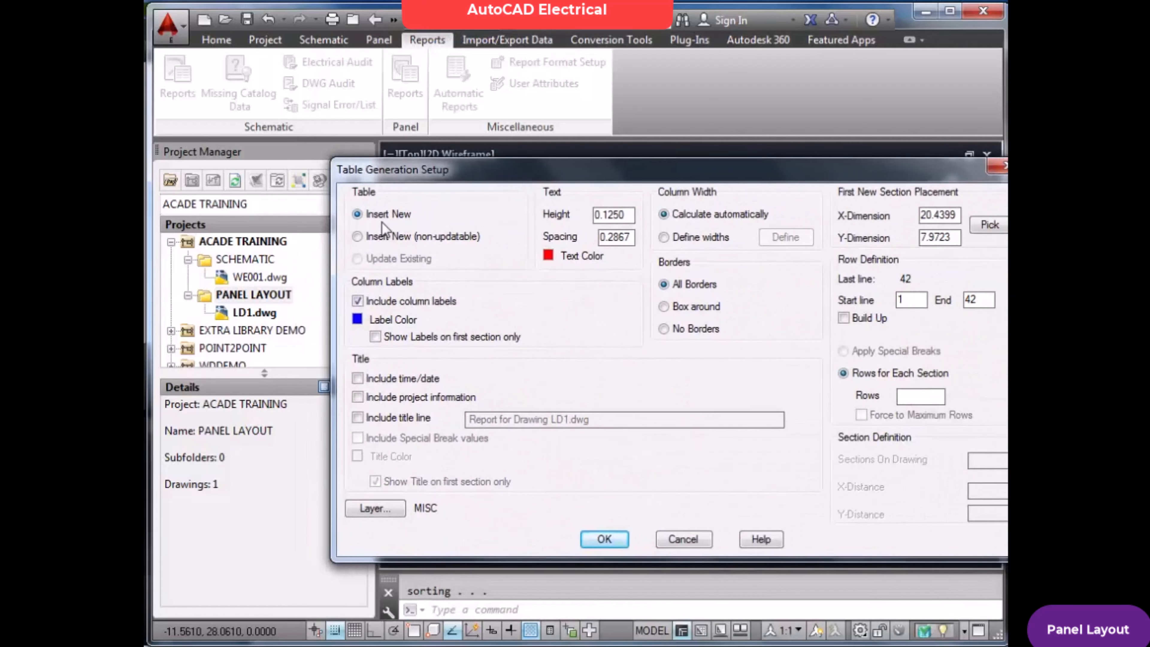
left_click(618, 539)
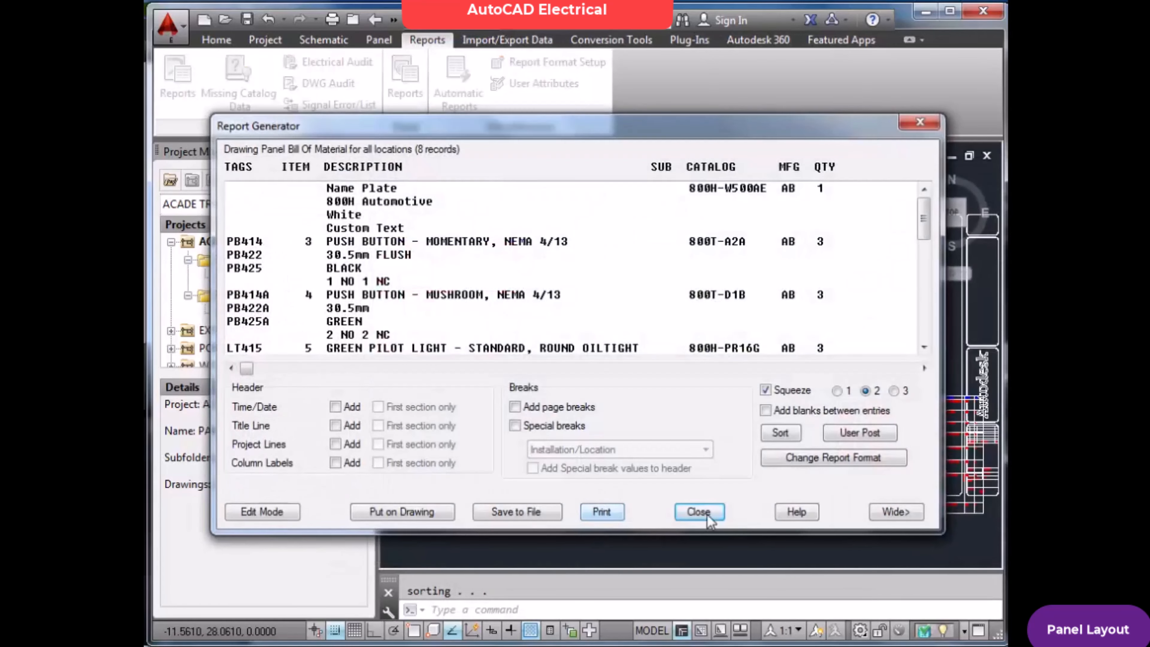
left_click(699, 512)
Compare the newly placed Bill of Material table with the older one beside the drawing border
scroll(903, 445, "up", 3)
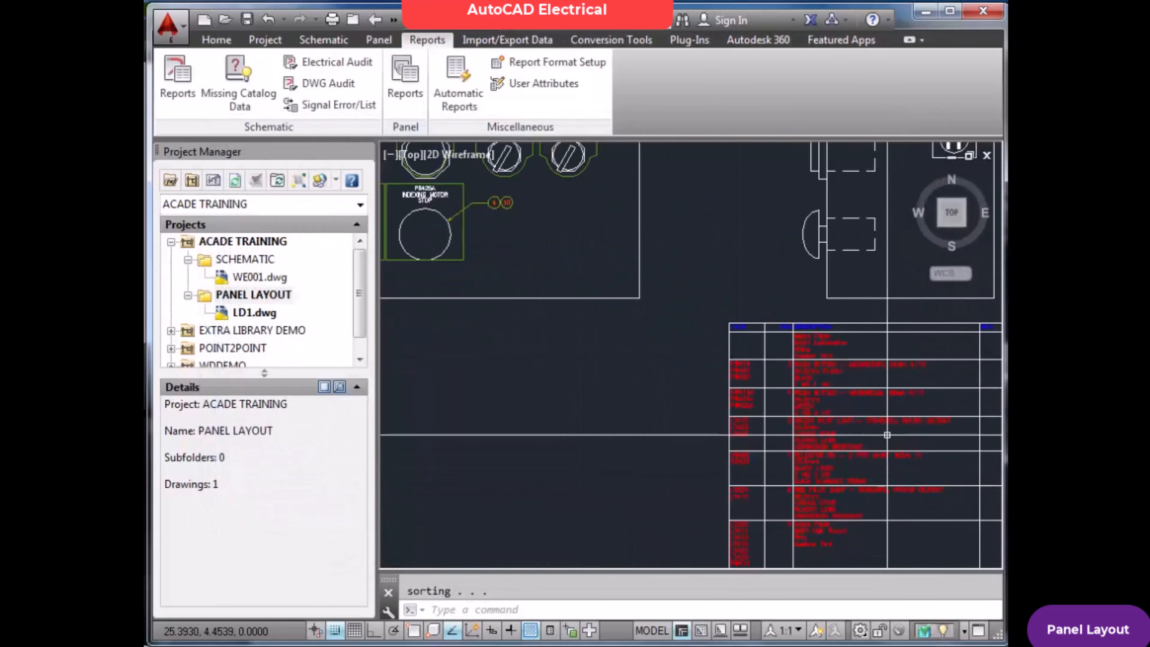
scroll(836, 395, "up", 4)
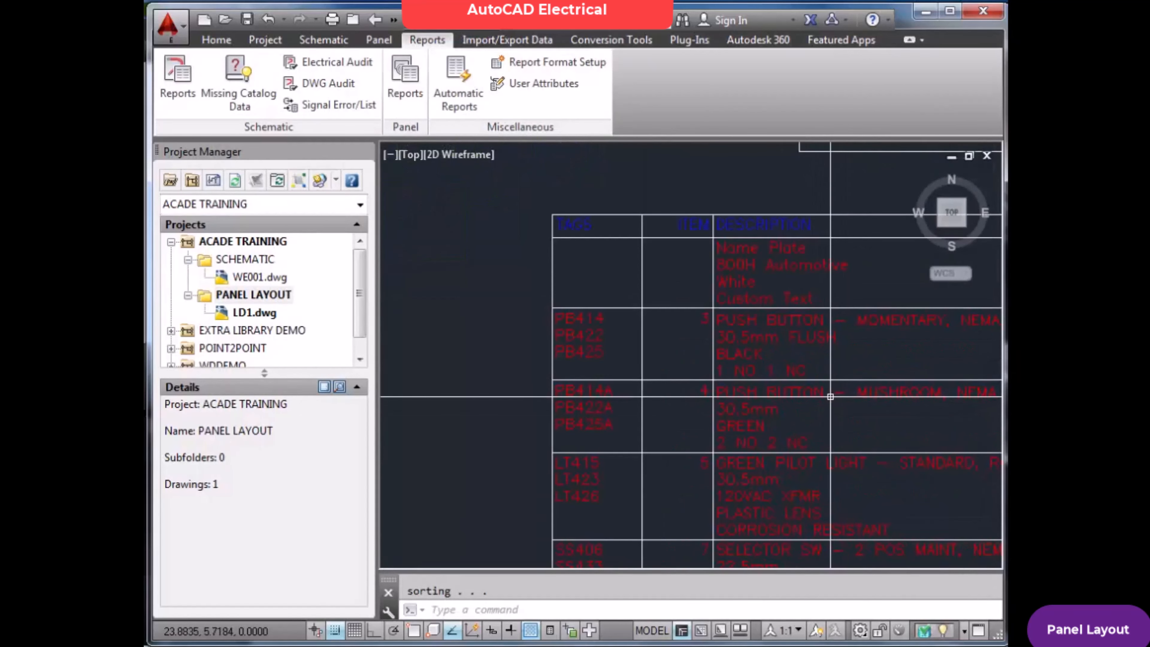
scroll(763, 312, "down", 6)
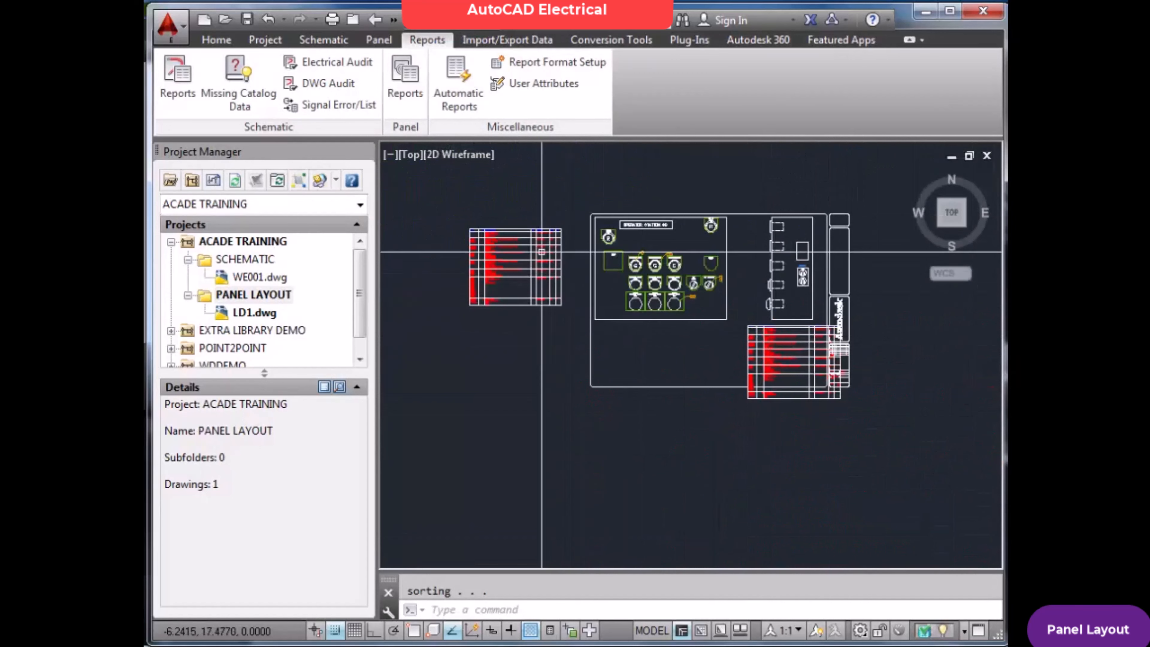
scroll(542, 252, "up", 4)
scroll(637, 300, "down", 4)
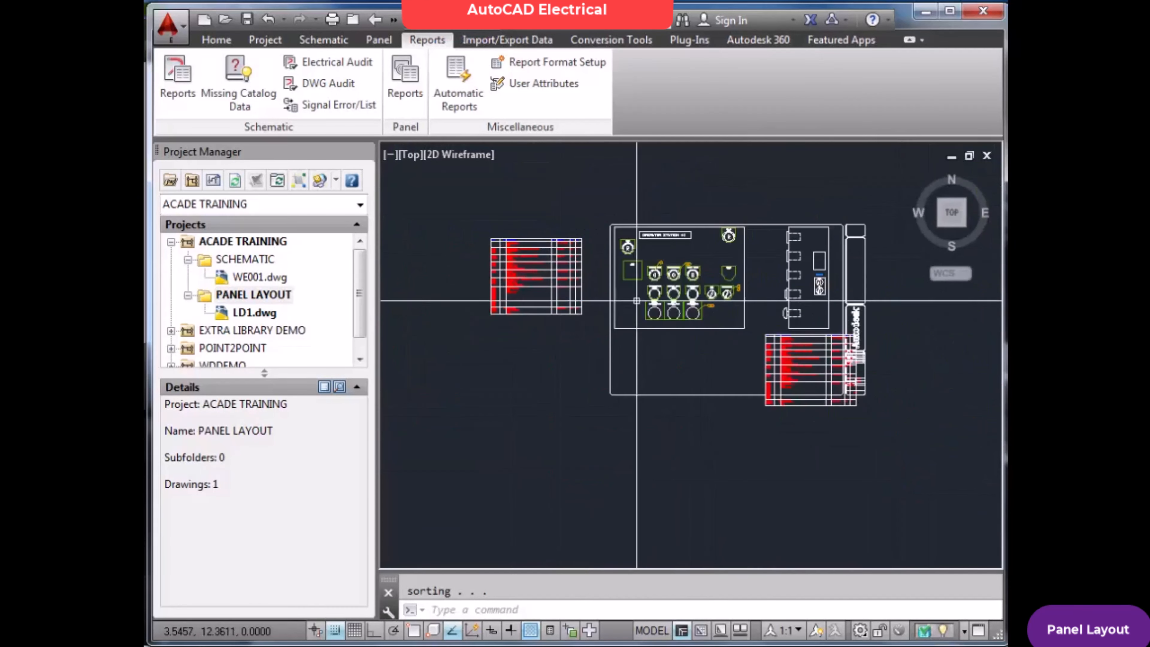
scroll(804, 364, "up", 4)
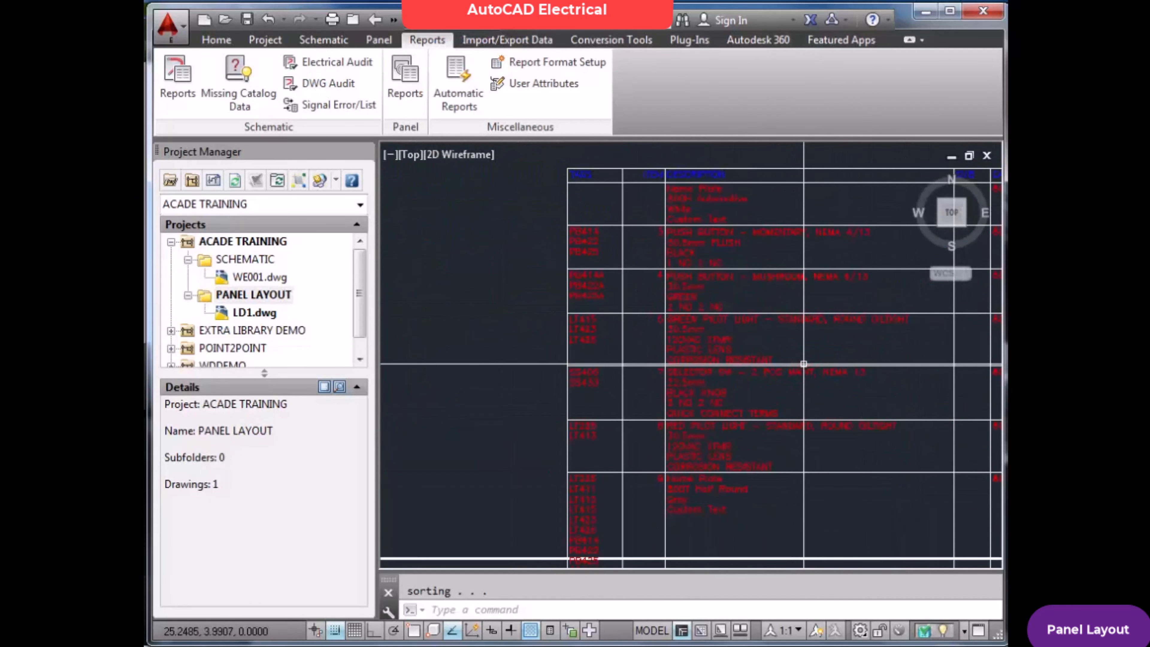
scroll(803, 364, "down", 6)
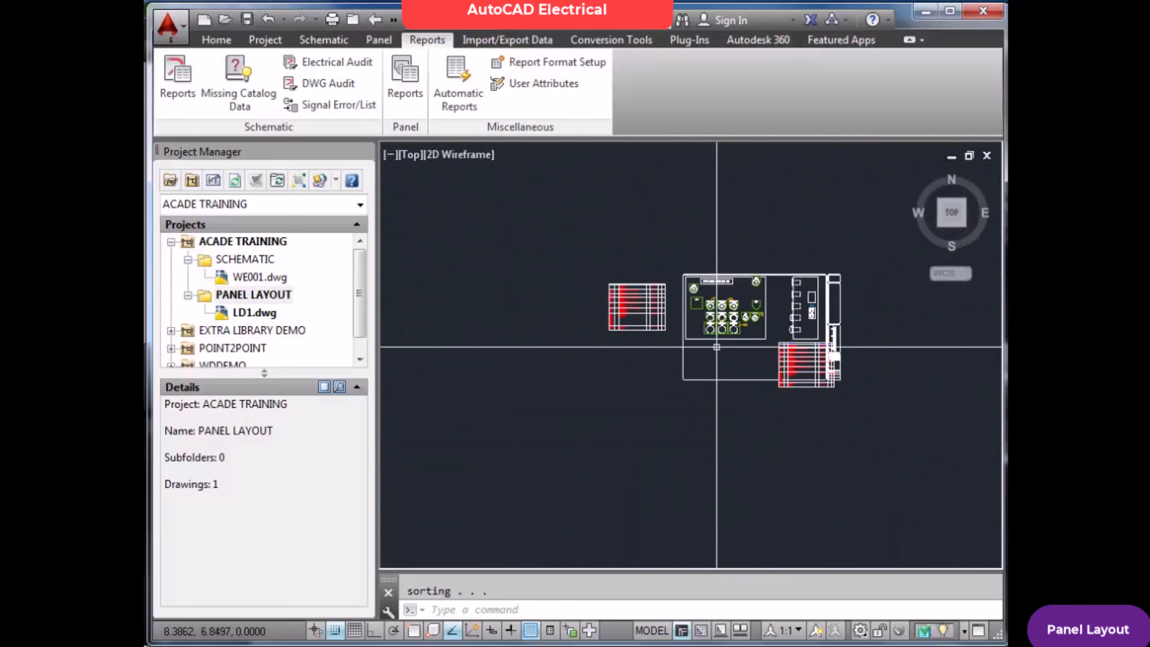
scroll(670, 325, "up", 2)
scroll(602, 356, "down", 2)
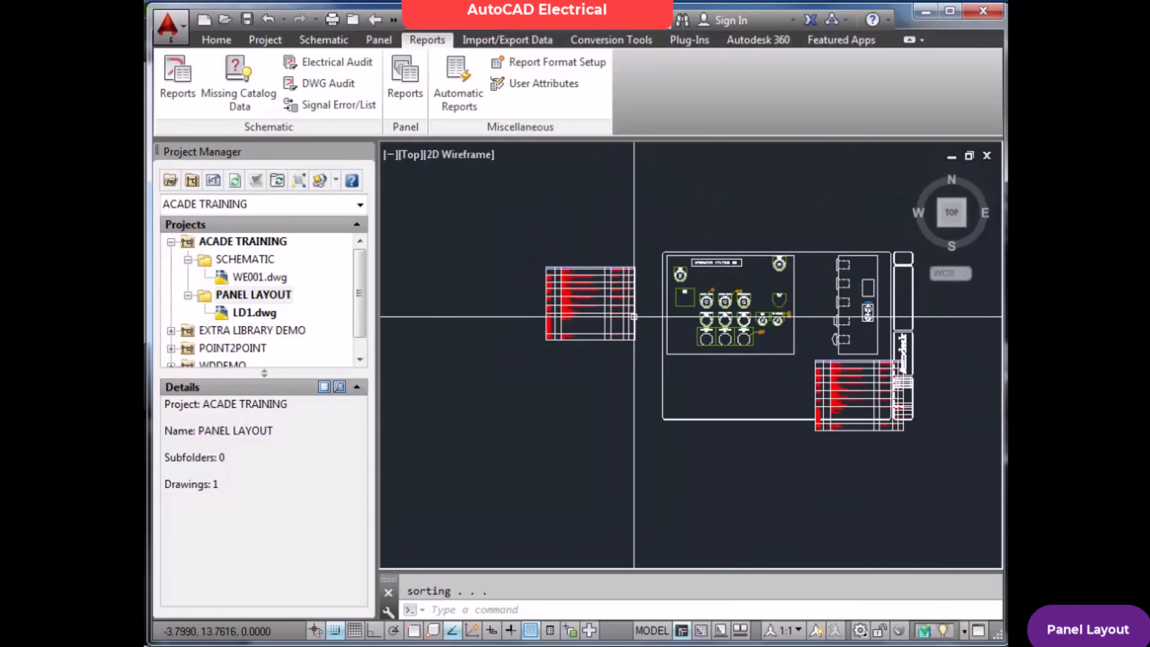
Delete the older Bill of Material table outside the drawing border
left_click(641, 261)
left_click(543, 346)
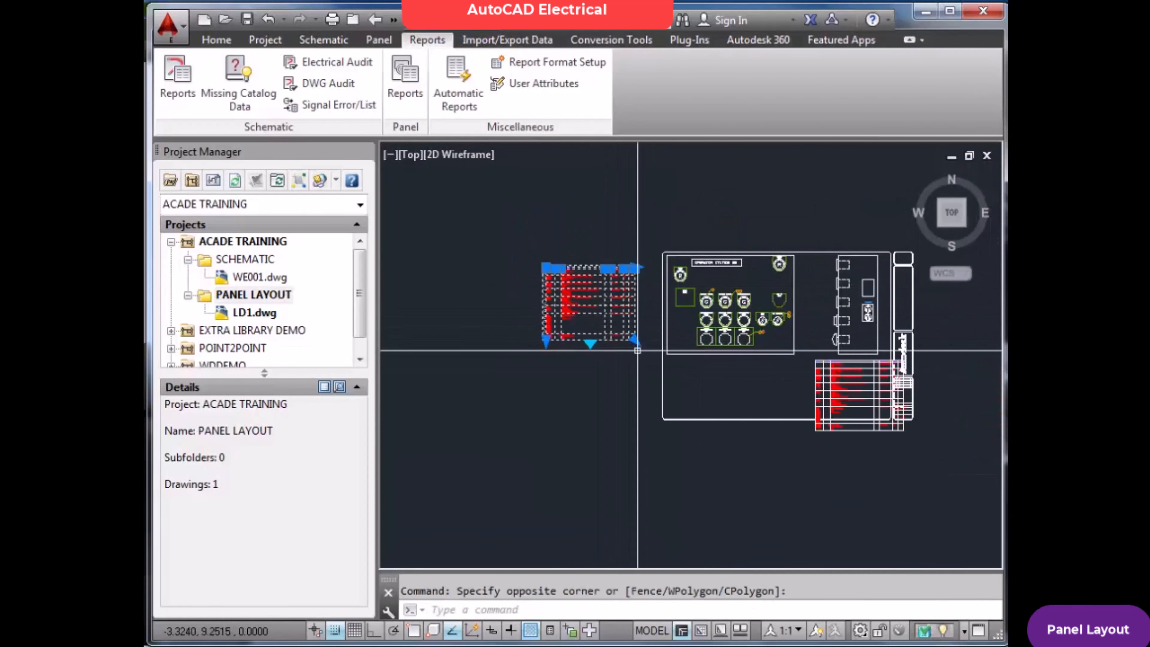
key("Delete")
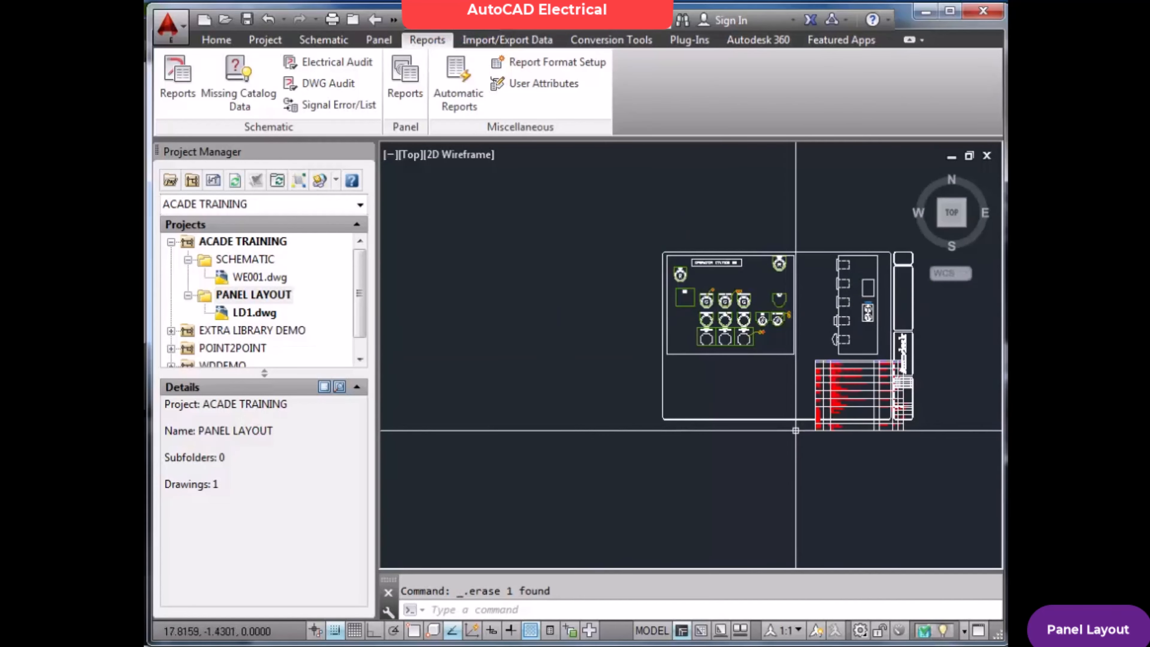
type("z")
key("Return")
type("E")
key("Return")
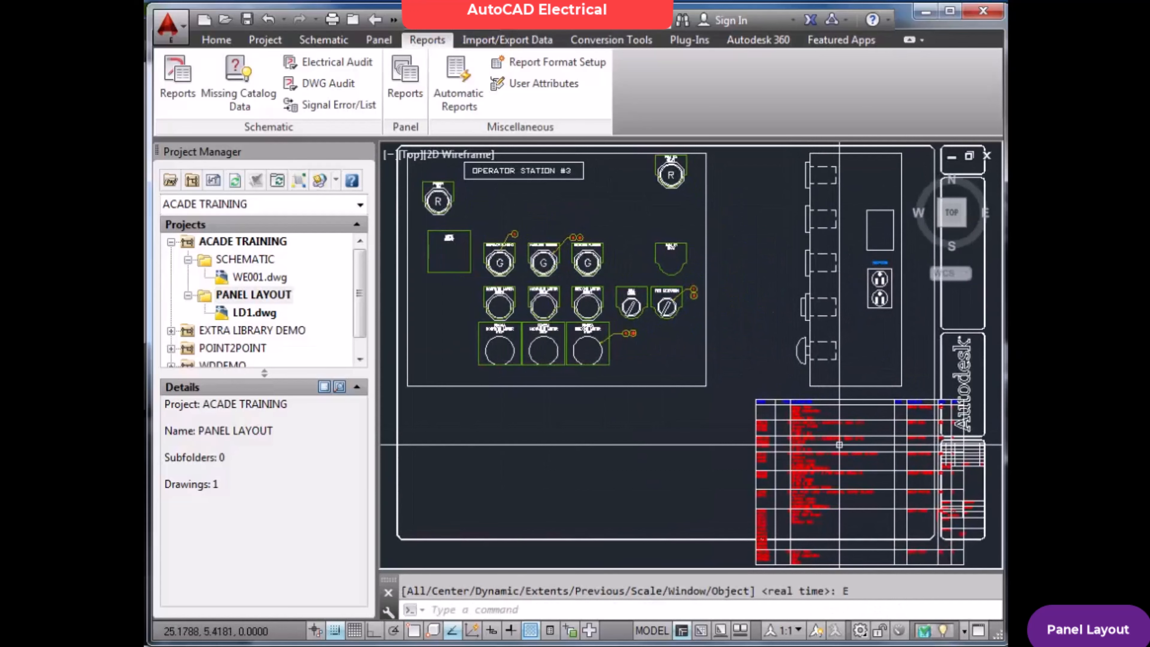
Delete both selector switch footprints beside the motor start push buttons, searching for their child contacts
scroll(839, 445, "up", 4)
key("Escape")
type("z")
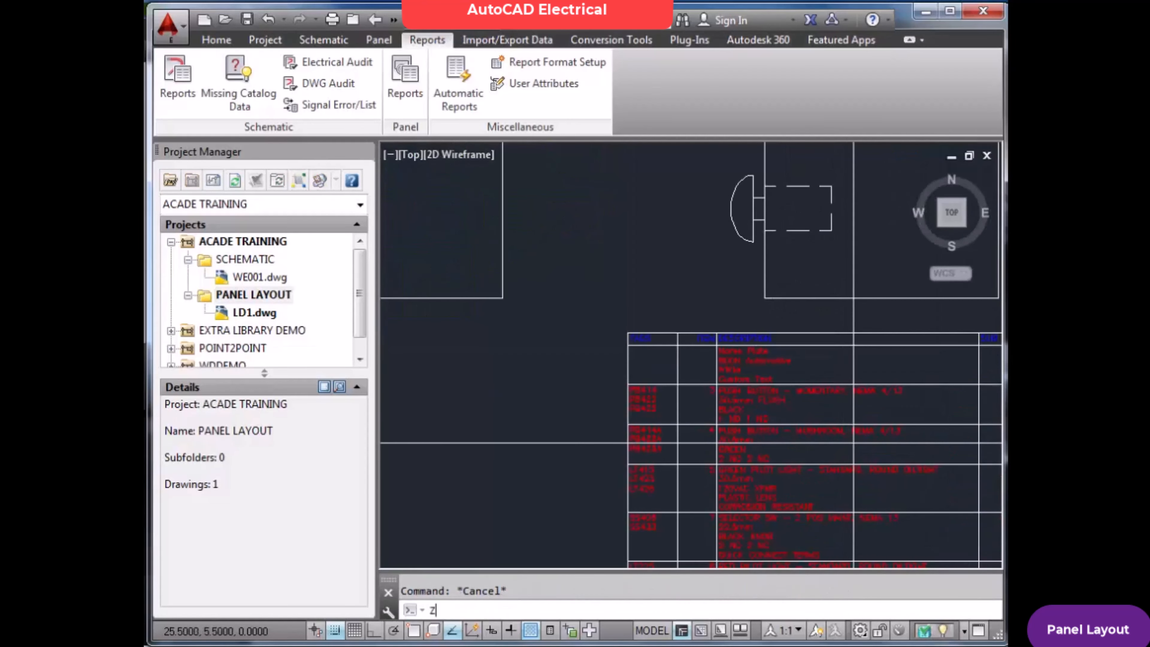
key("Return")
type("e")
key("Return")
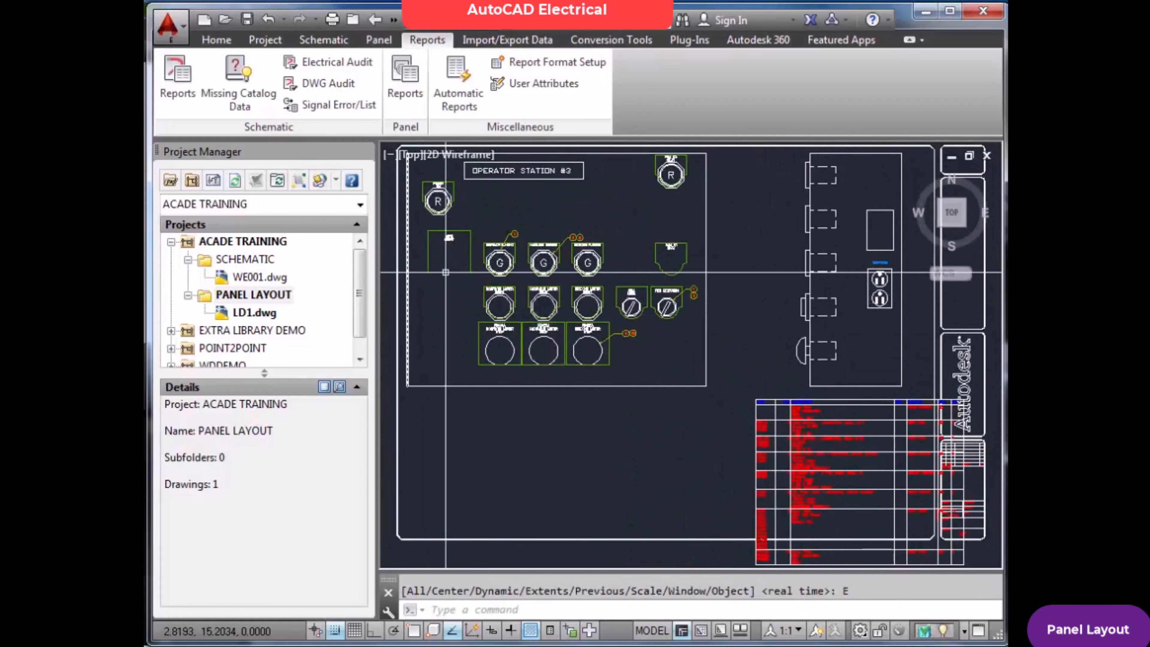
left_click(379, 40)
left_click(498, 84)
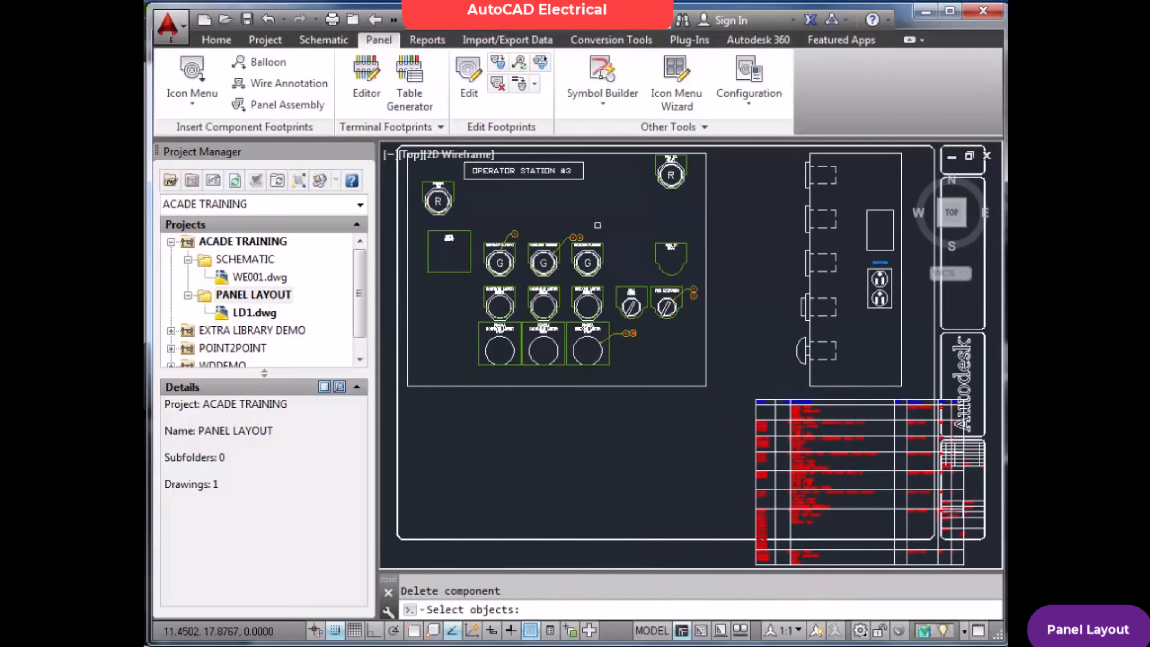
left_click(685, 319)
left_click(620, 292)
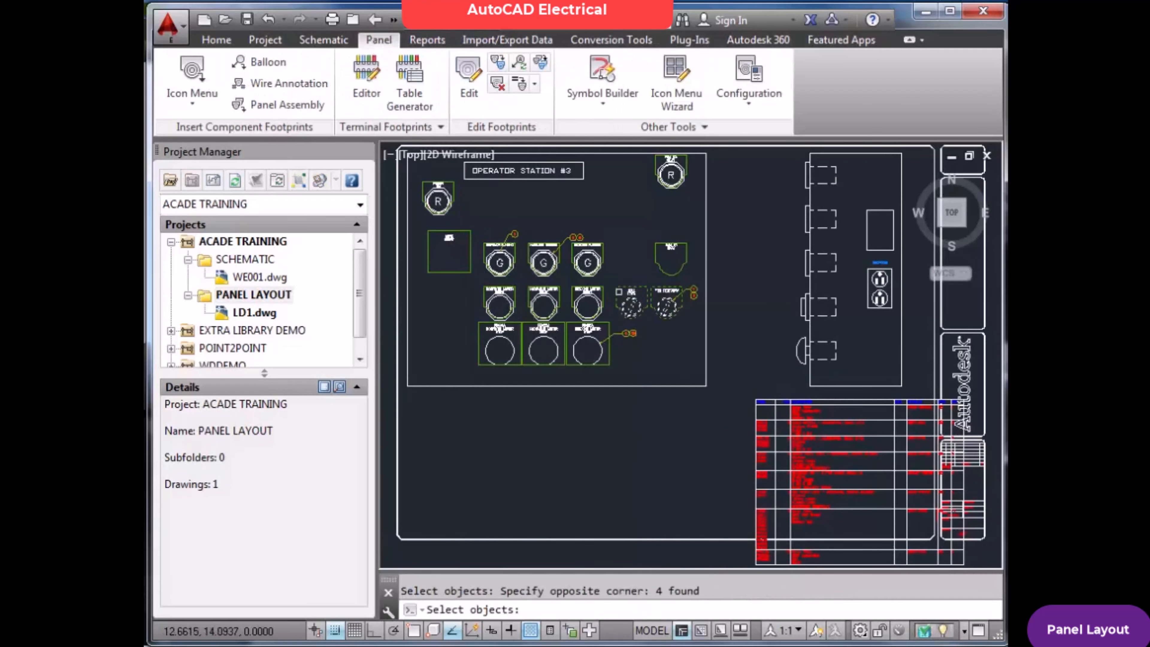
key("Return")
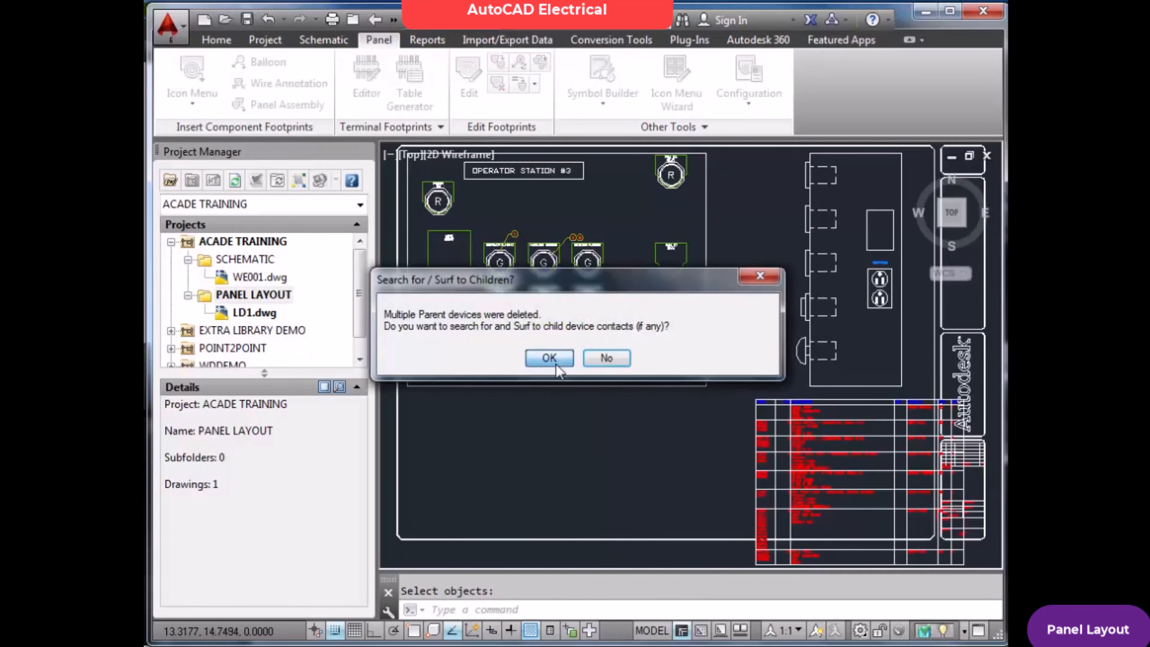
left_click(554, 361)
left_click(520, 341)
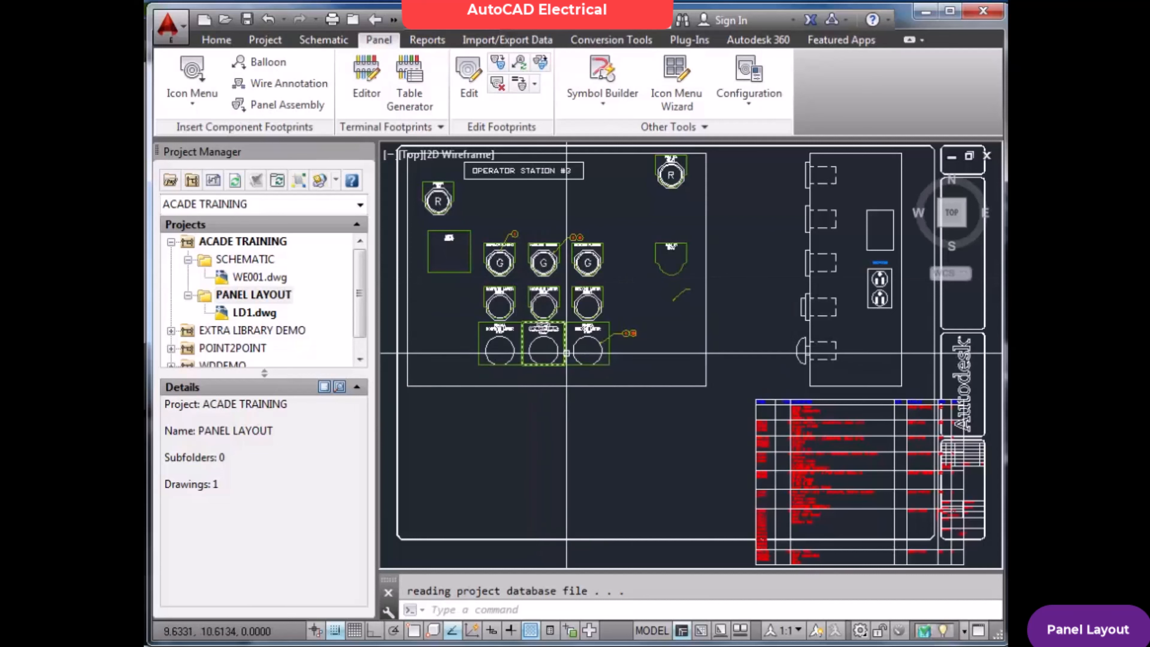
Examine the new Bill of Material table's selector switch row, including its description, catalog number and quantity
scroll(872, 506, "up", 3)
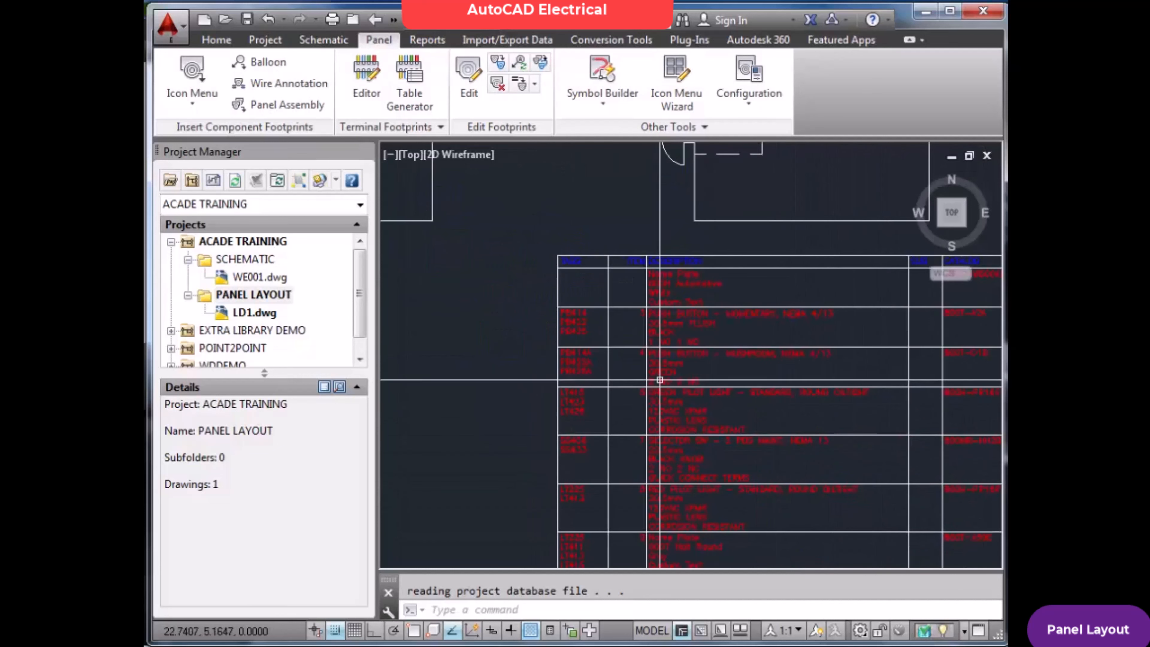
scroll(652, 374, "down", 6)
scroll(702, 372, "up", 6)
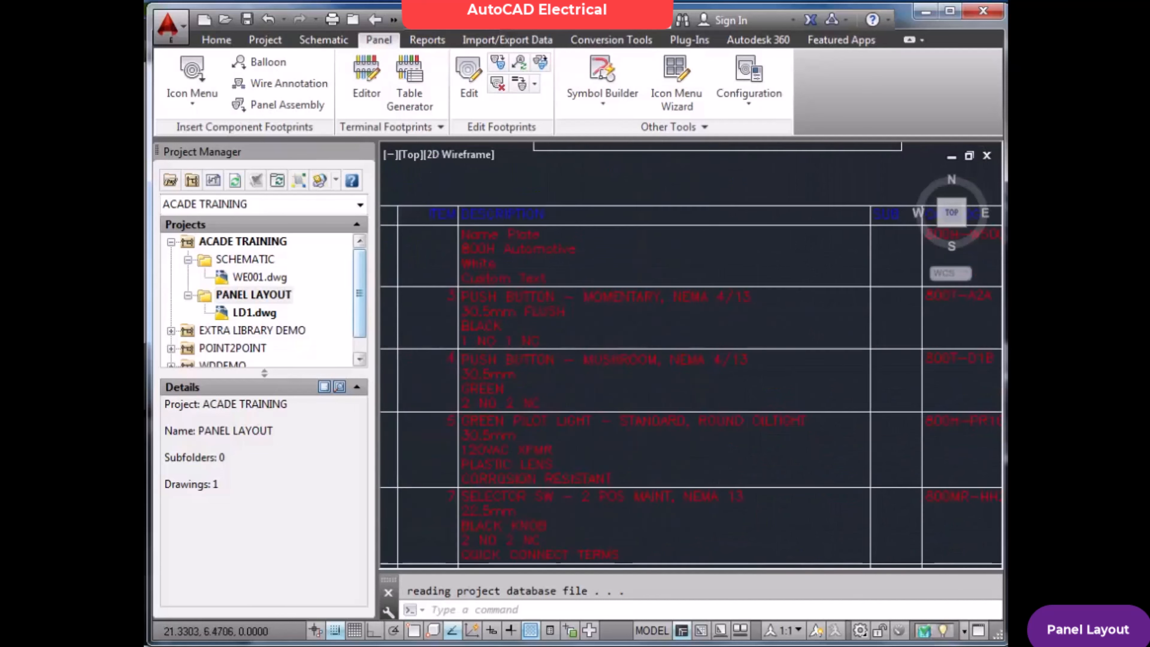
scroll(529, 335, "down", 4)
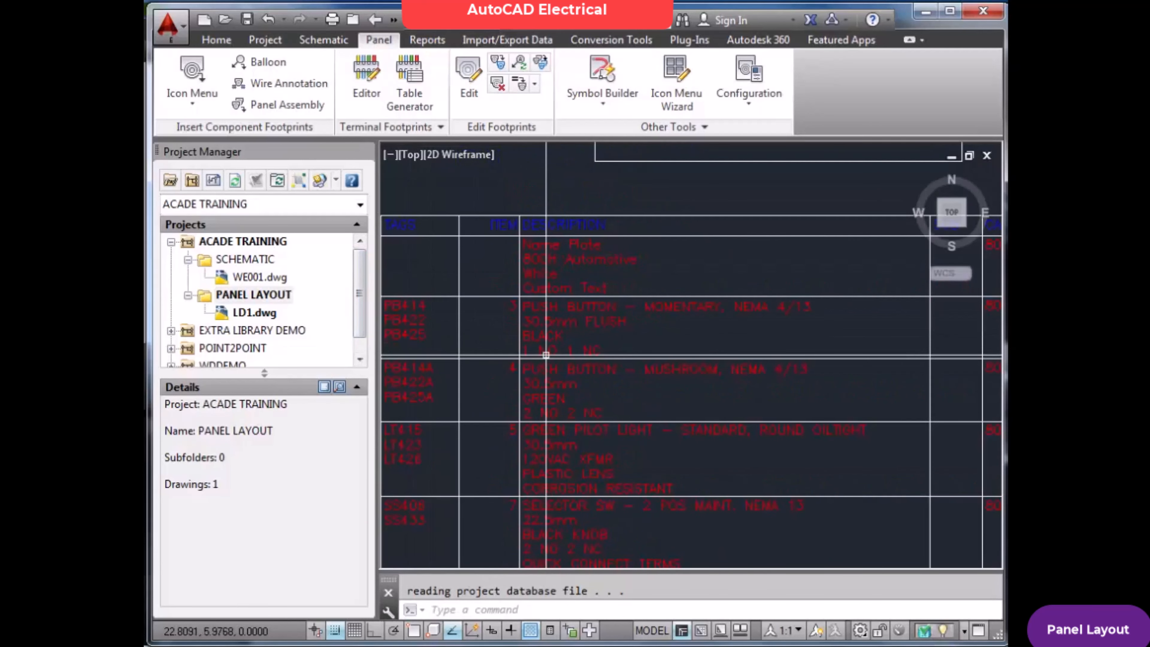
scroll(536, 441, "up", 5)
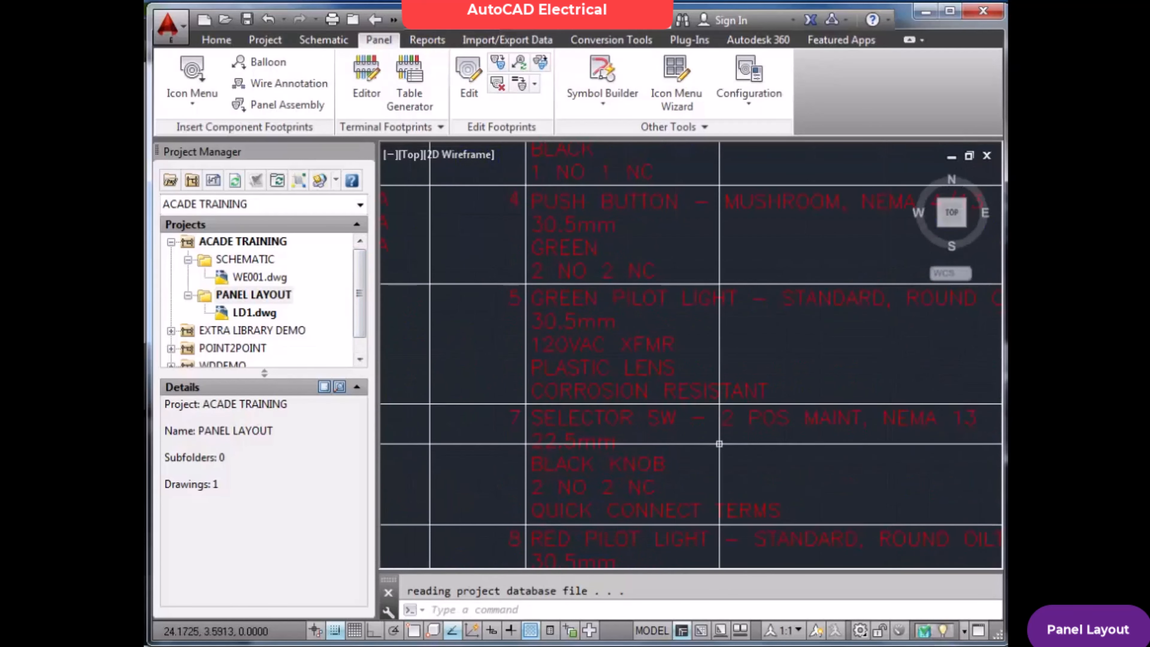
scroll(720, 442, "down", 5)
scroll(891, 442, "up", 5)
scroll(779, 410, "down", 6)
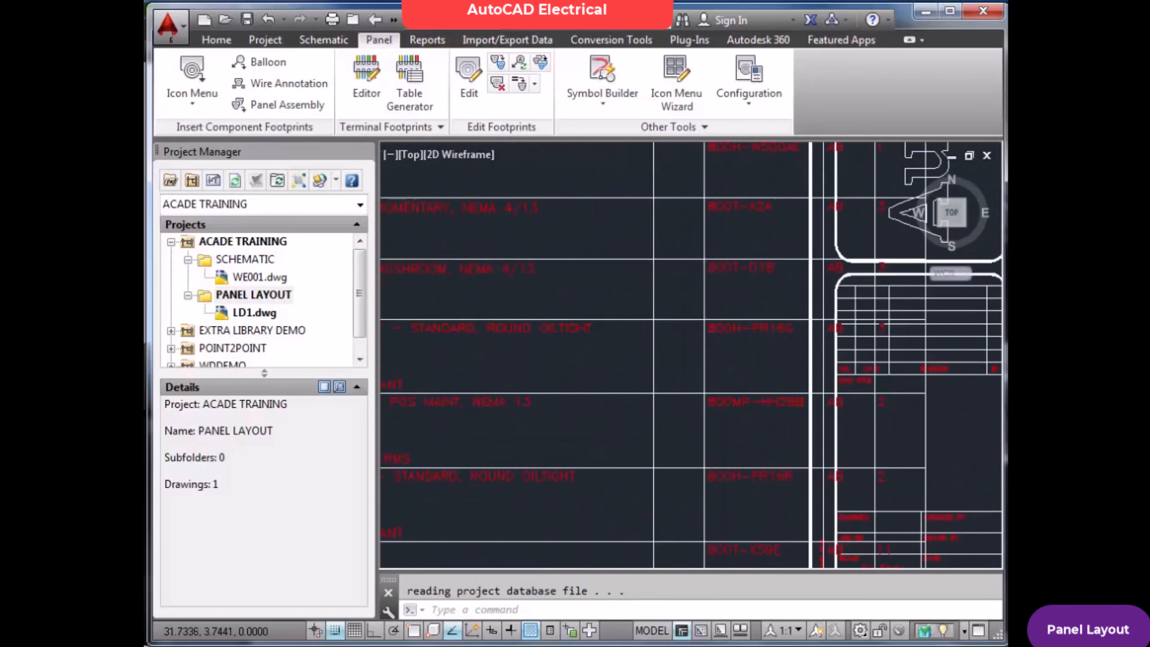
Move the Bill of Material table from the title block corner to the empty area left of the drawing border
key("Escape")
type("m")
key("Return")
left_click(742, 399)
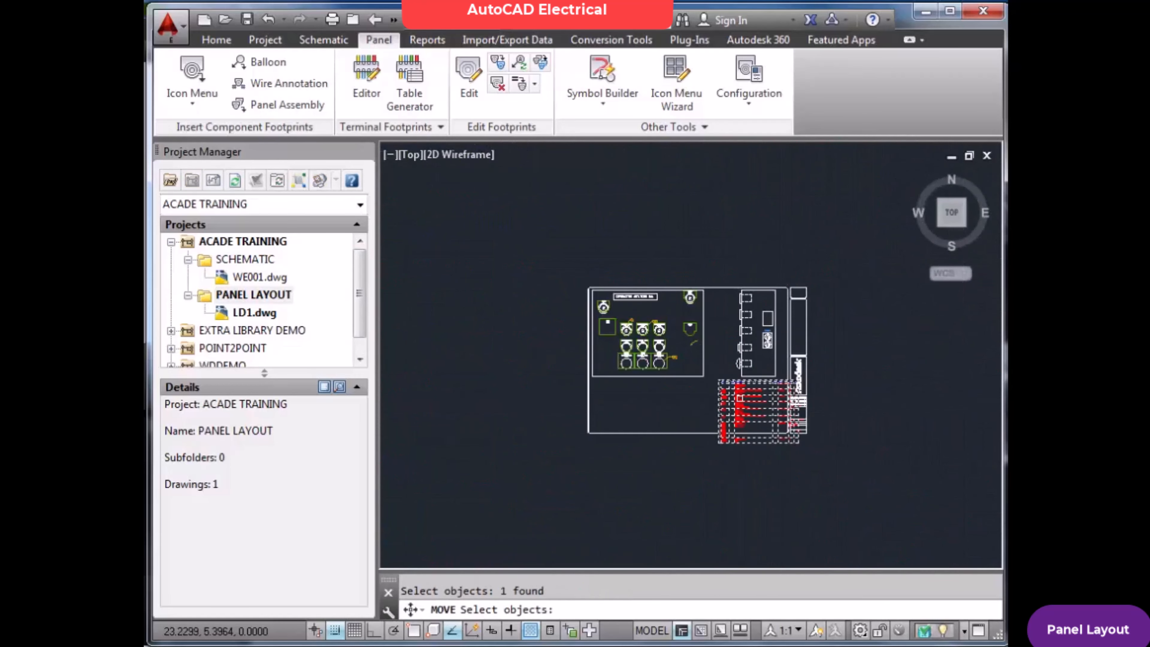
key("Return")
left_click(741, 400)
Examine the moved Bill of Material table, checking the selector switch row's tags, catalog number and quantity against the whole layout
scroll(504, 342, "up", 10)
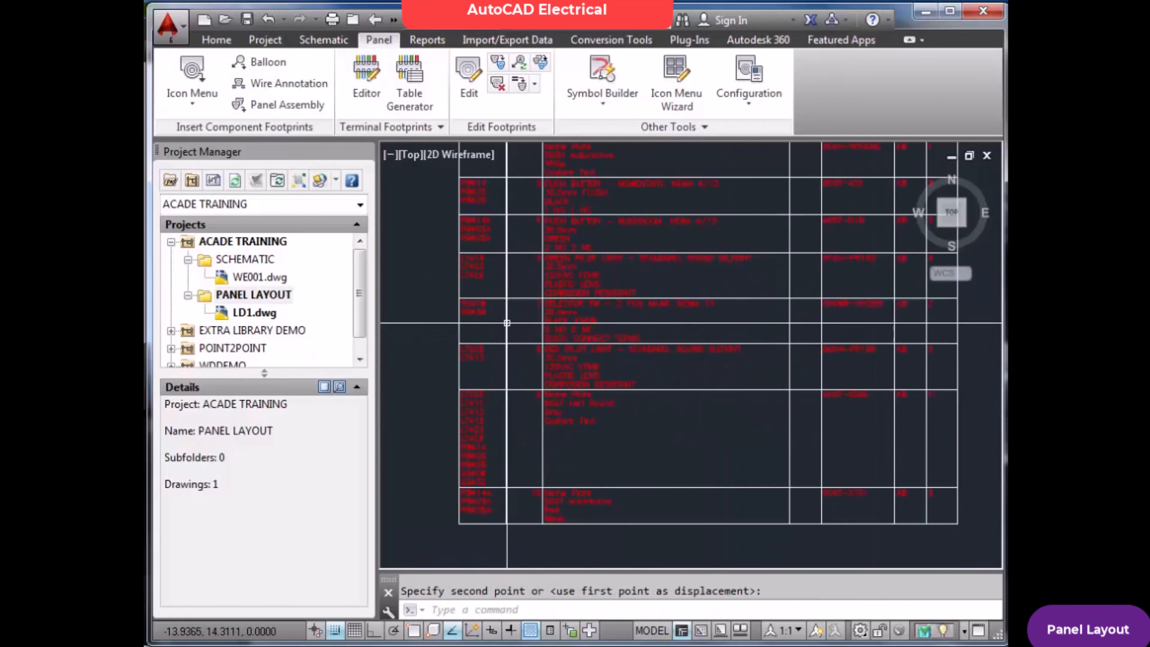
scroll(584, 269, "down", 5)
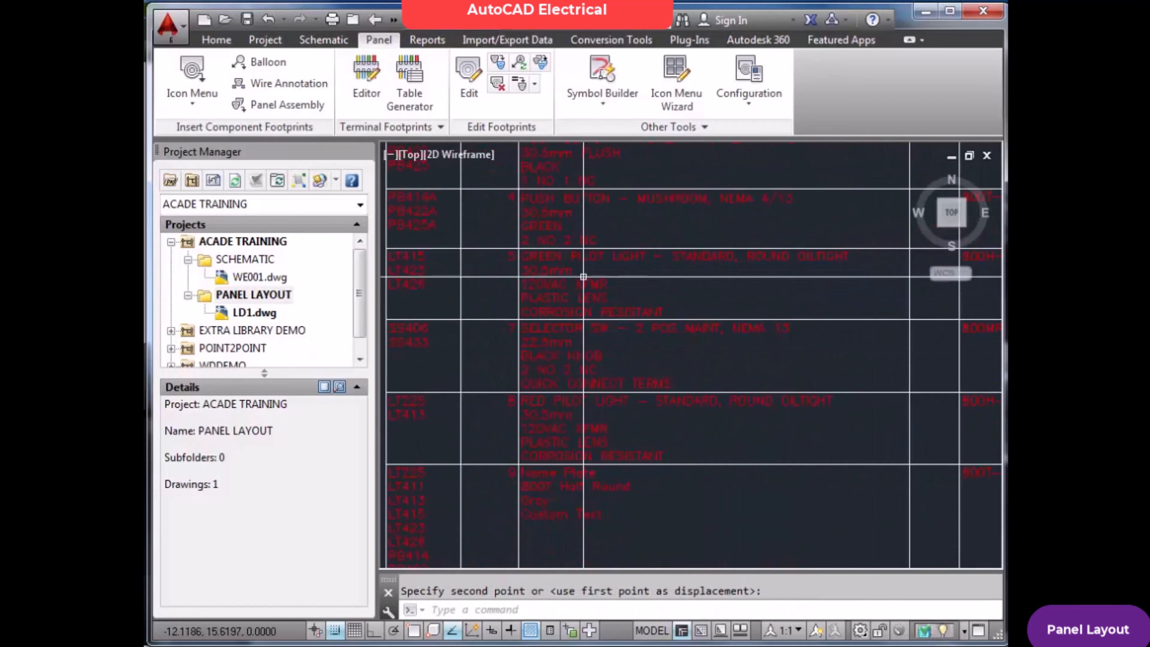
scroll(611, 329, "up", 5)
scroll(618, 338, "down", 6)
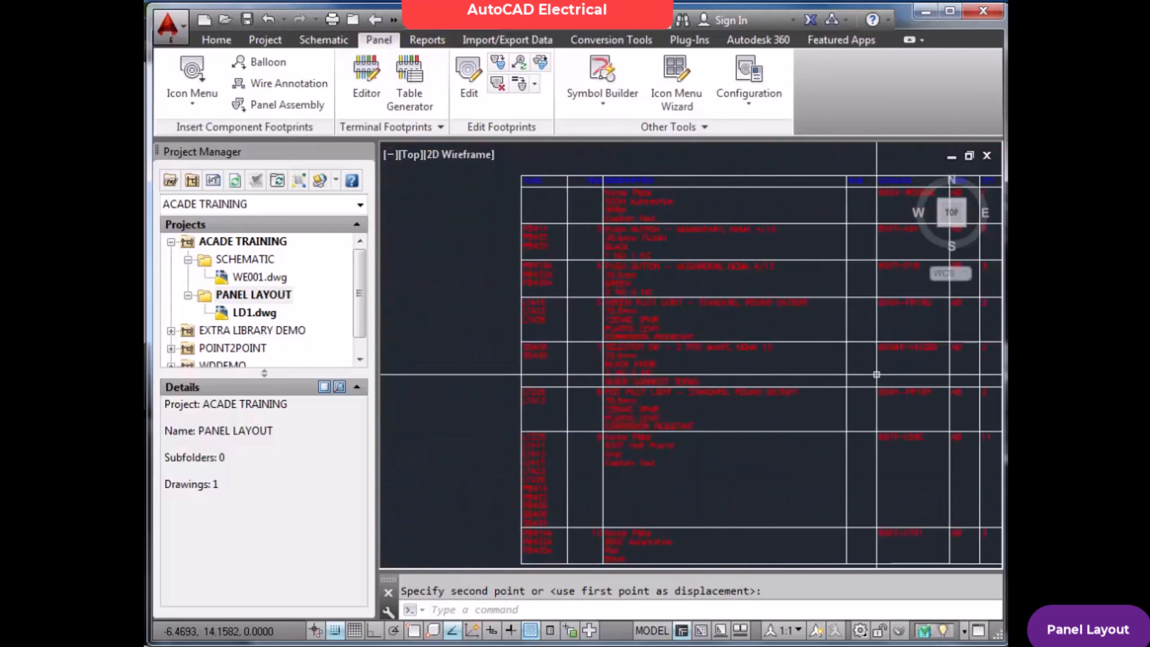
scroll(884, 375, "down", 2)
scroll(884, 375, "up", 3)
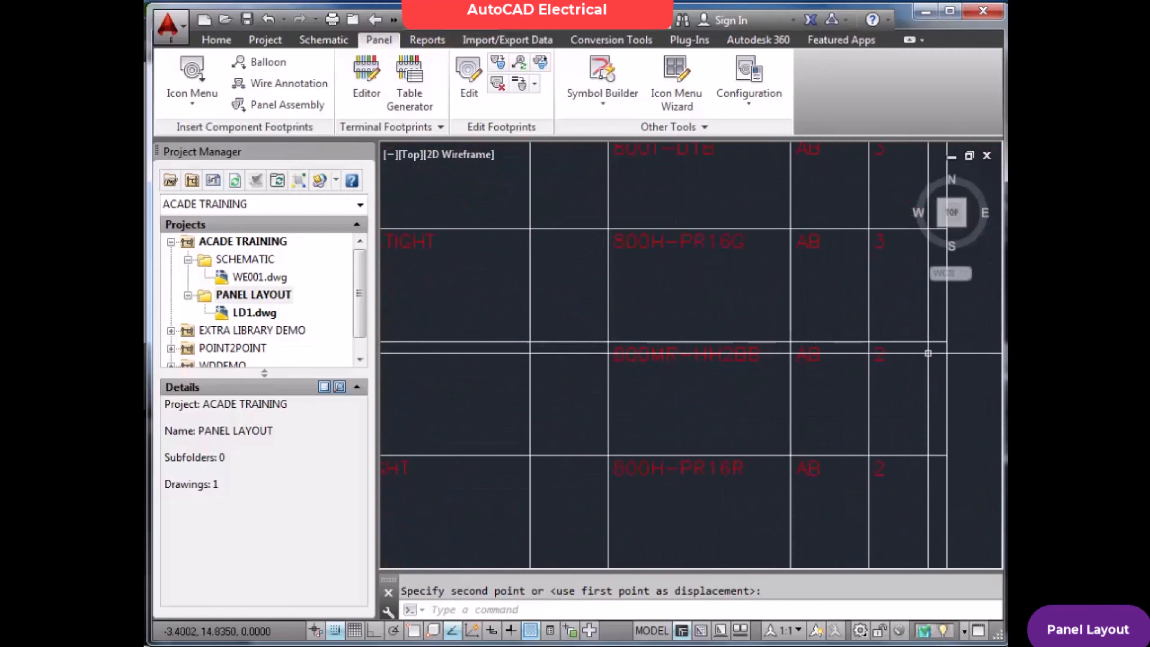
scroll(895, 370, "down", 3)
type("zE")
key("Return")
key("Escape")
type("Z")
key("Return")
type("E")
key("Return")
key("Return")
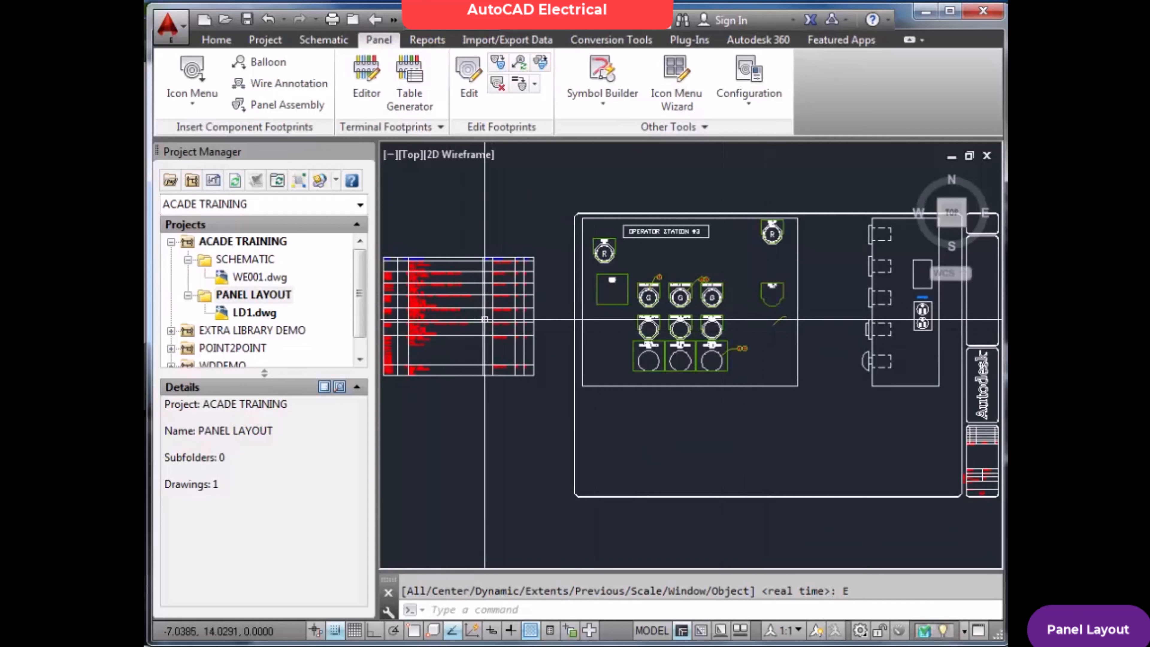
Generate a panel Bill of Material report for the active drawing only, saving the drawing first
left_click(427, 39)
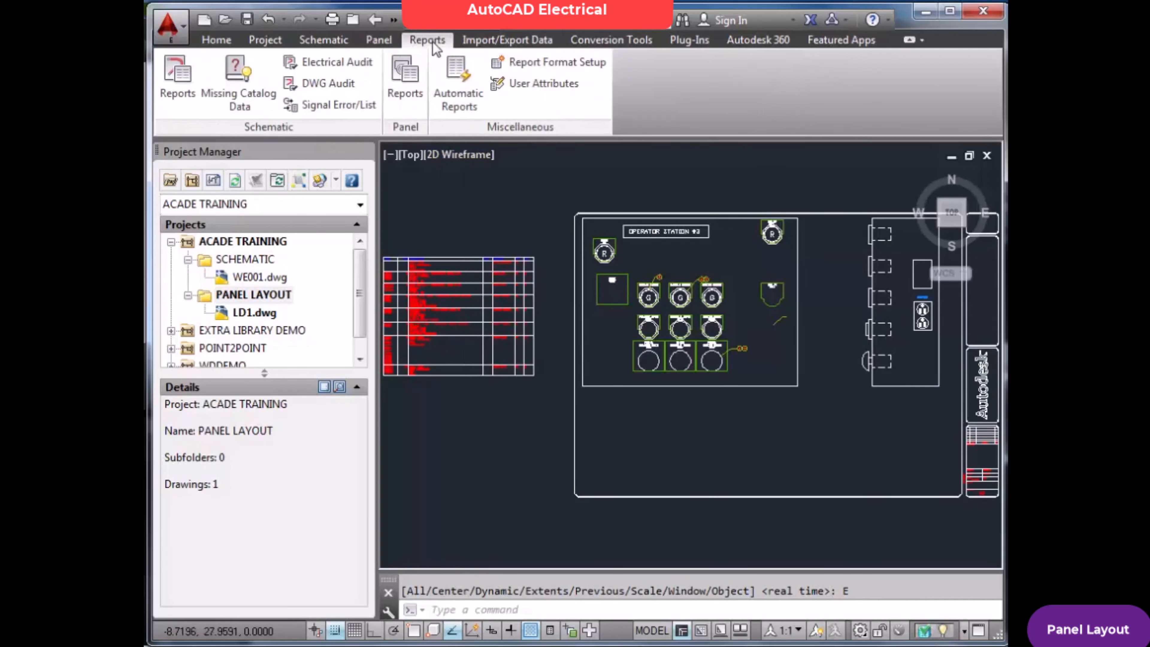
left_click(421, 84)
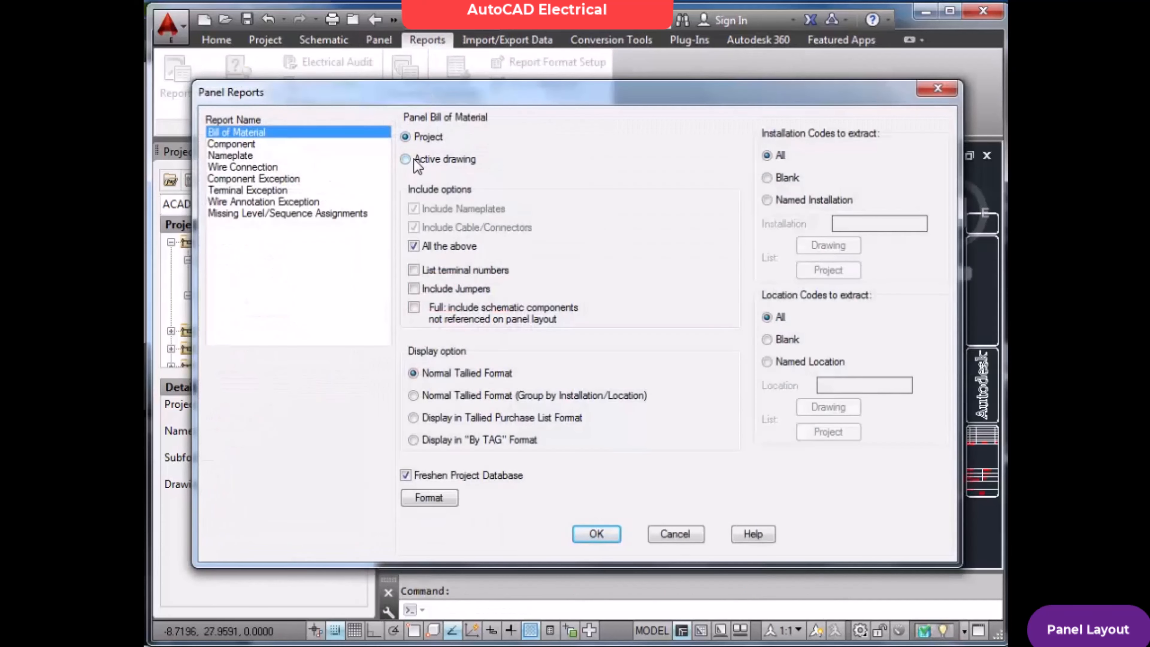
left_click(415, 160)
left_click(596, 534)
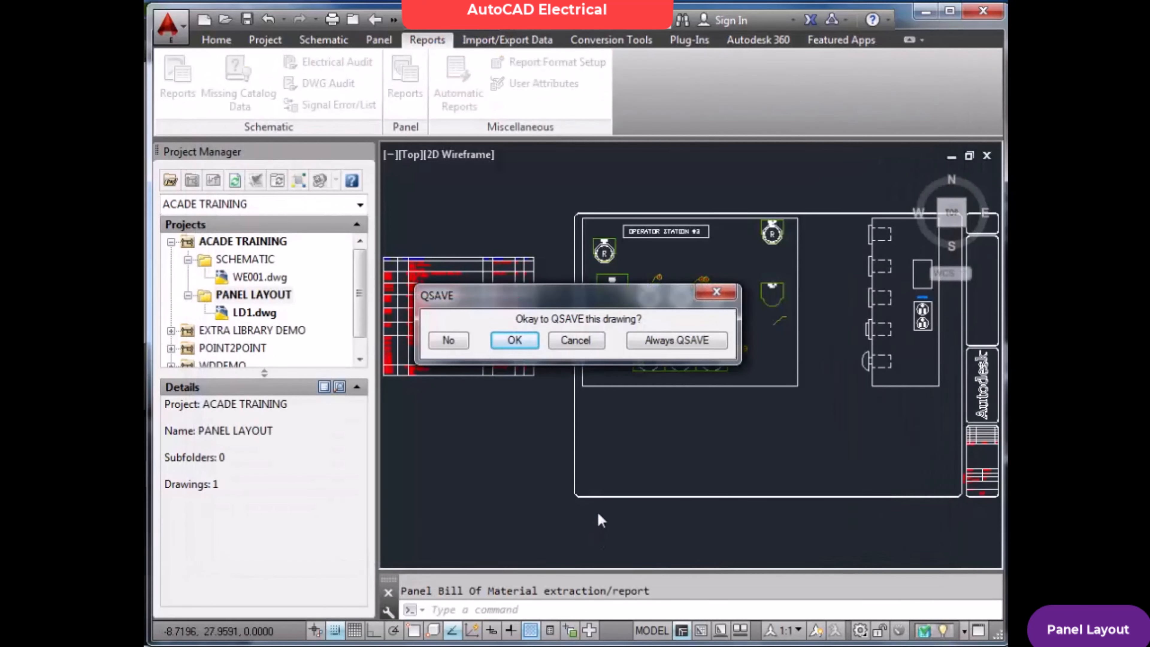
left_click(527, 341)
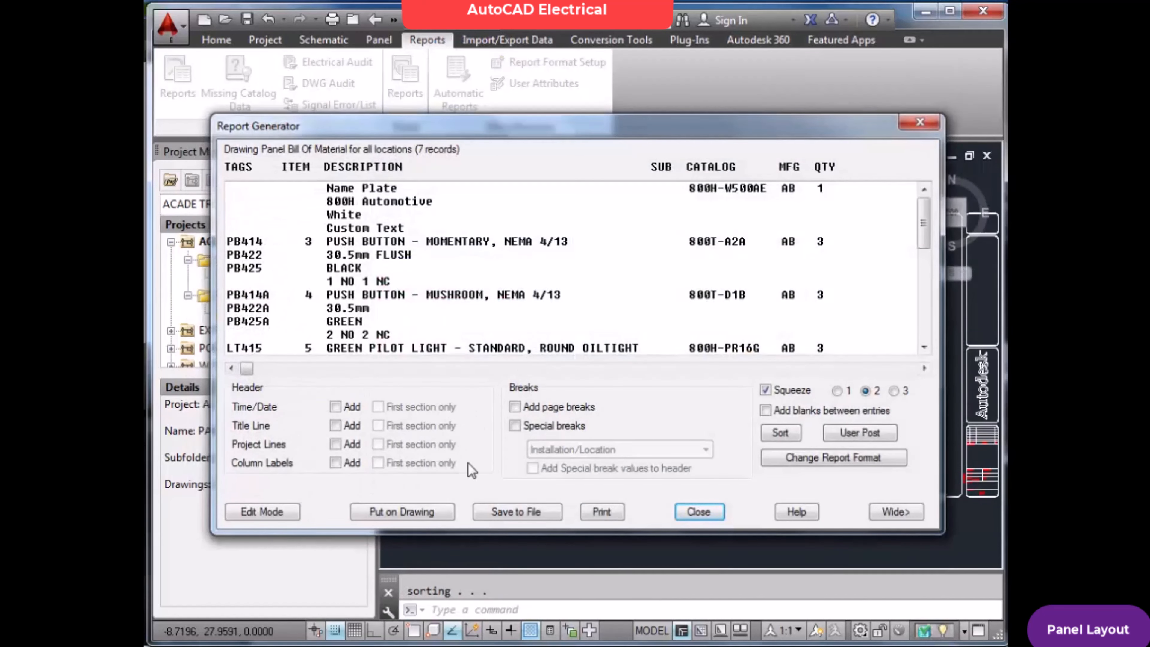
Put the report on the drawing by updating the existing table with column labels included, and close the report
left_click(433, 514)
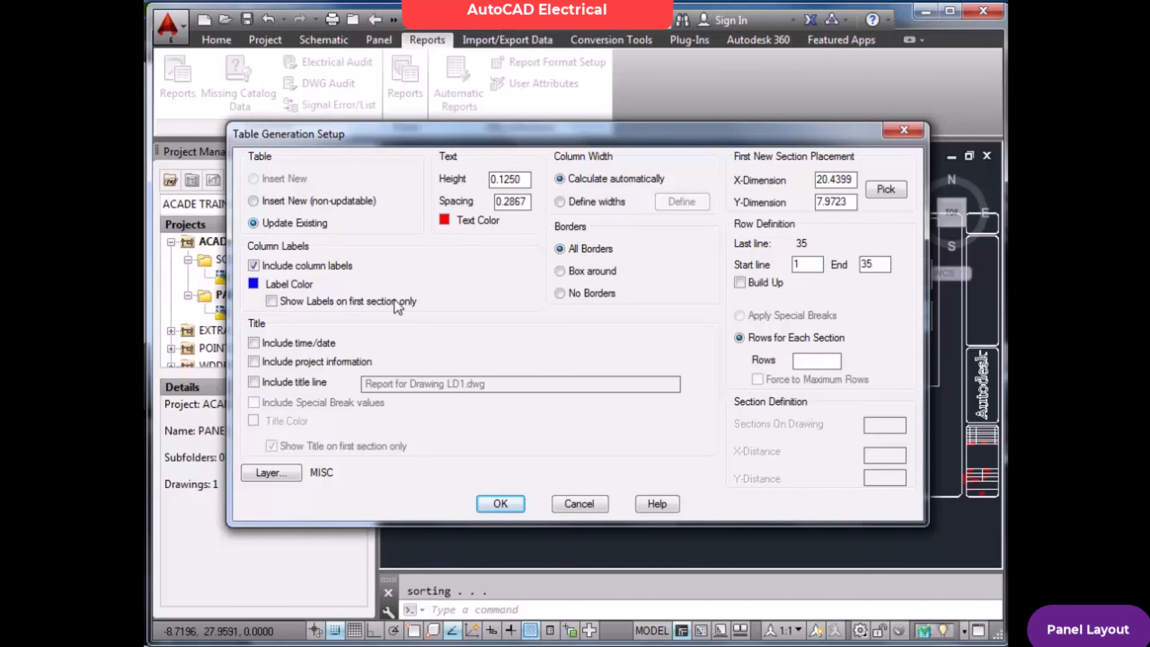
left_click(501, 504)
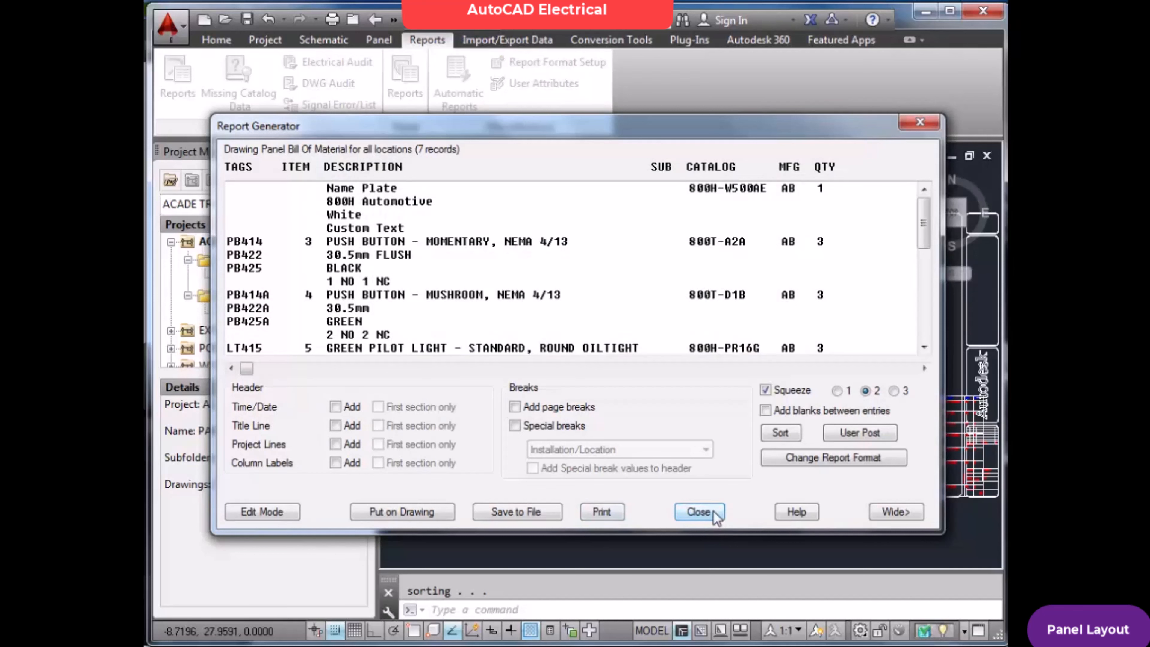
left_click(699, 512)
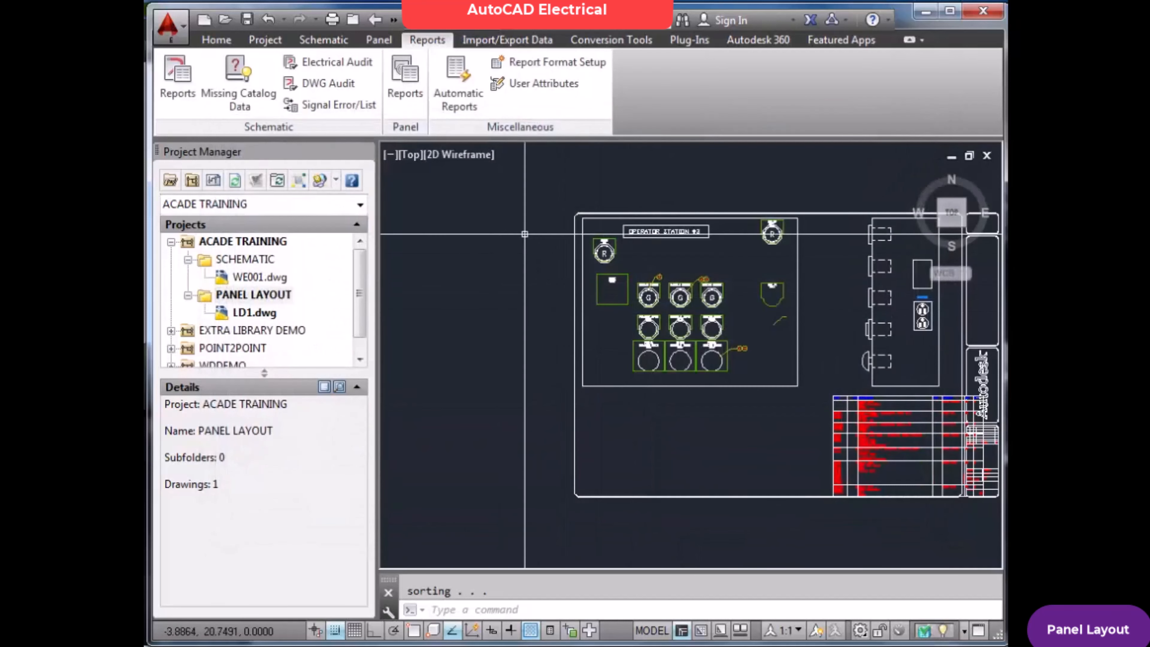
Examine the updated Bill of Material table's rows for the deleted selector switches and compare them with the panel layout
scroll(500, 230, "up", 2)
scroll(521, 259, "down", 4)
scroll(763, 376, "up", 6)
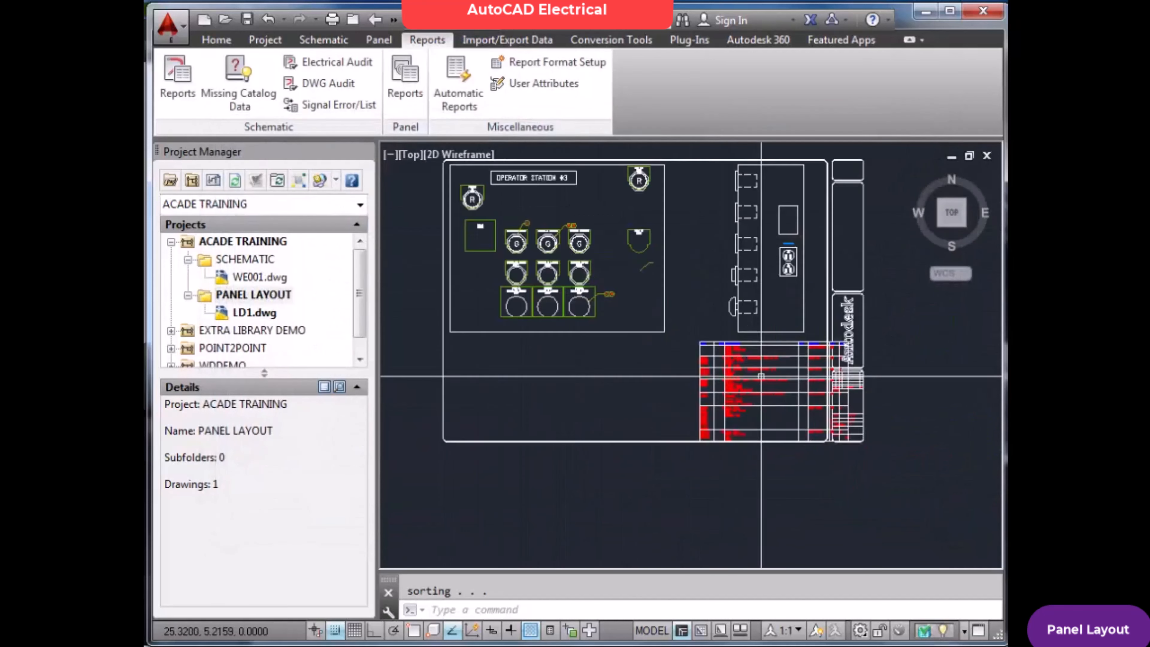
scroll(763, 377, "up", 3)
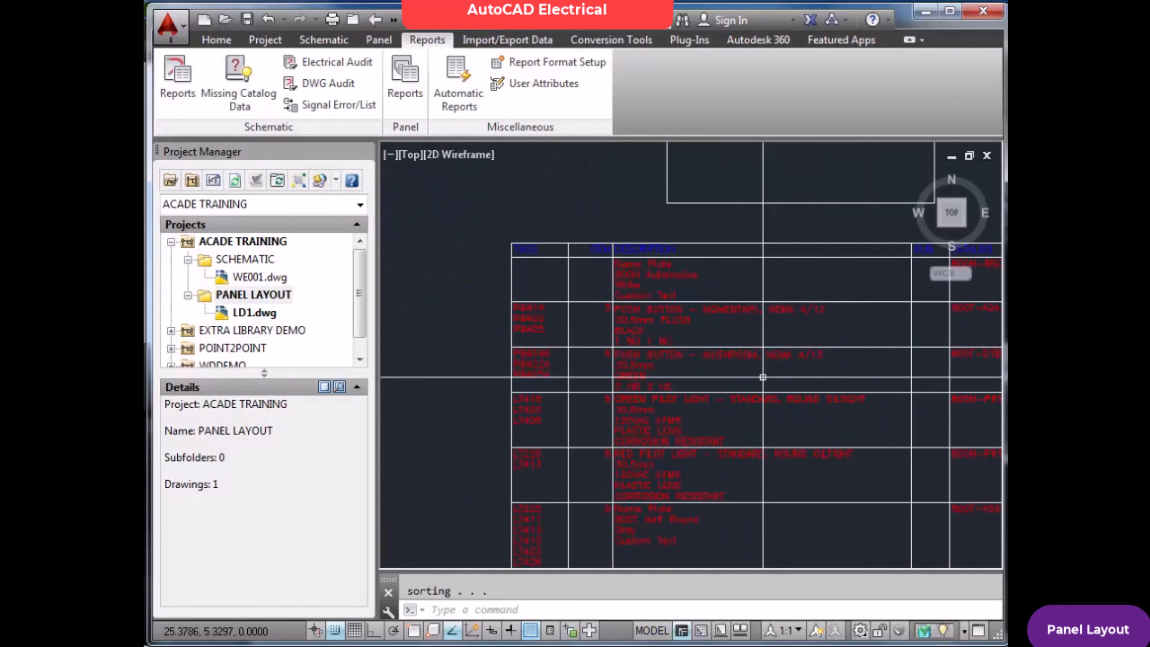
scroll(763, 376, "down", 3)
scroll(797, 398, "up", 4)
scroll(841, 435, "down", 2)
scroll(841, 435, "up", 2)
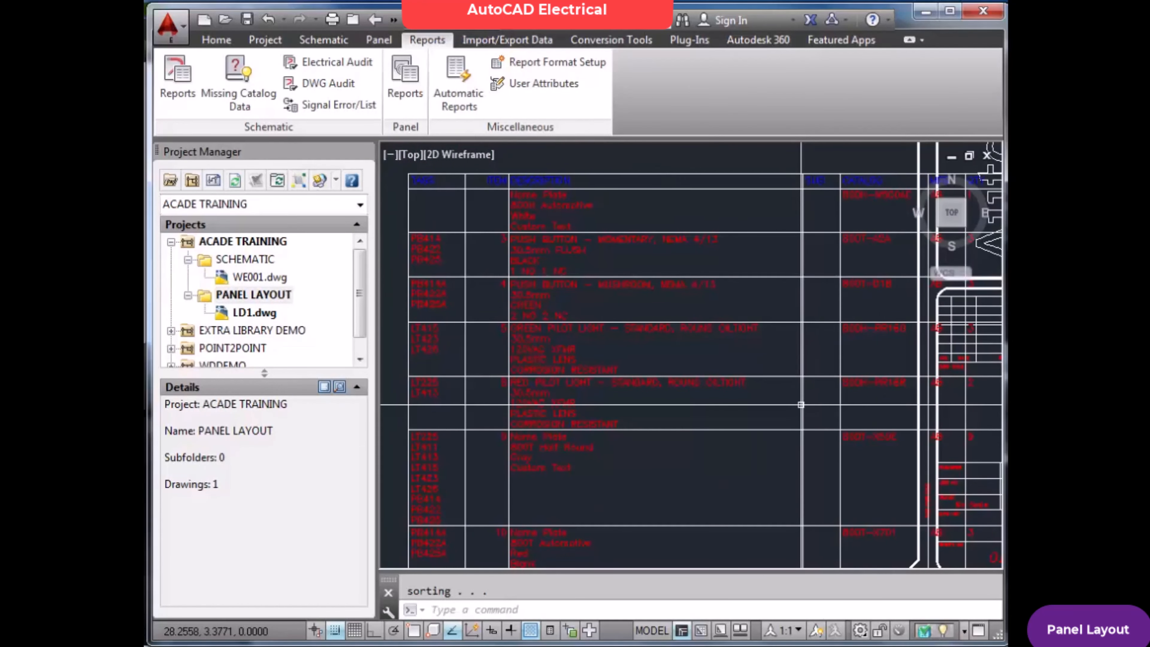
scroll(800, 405, "down", 2)
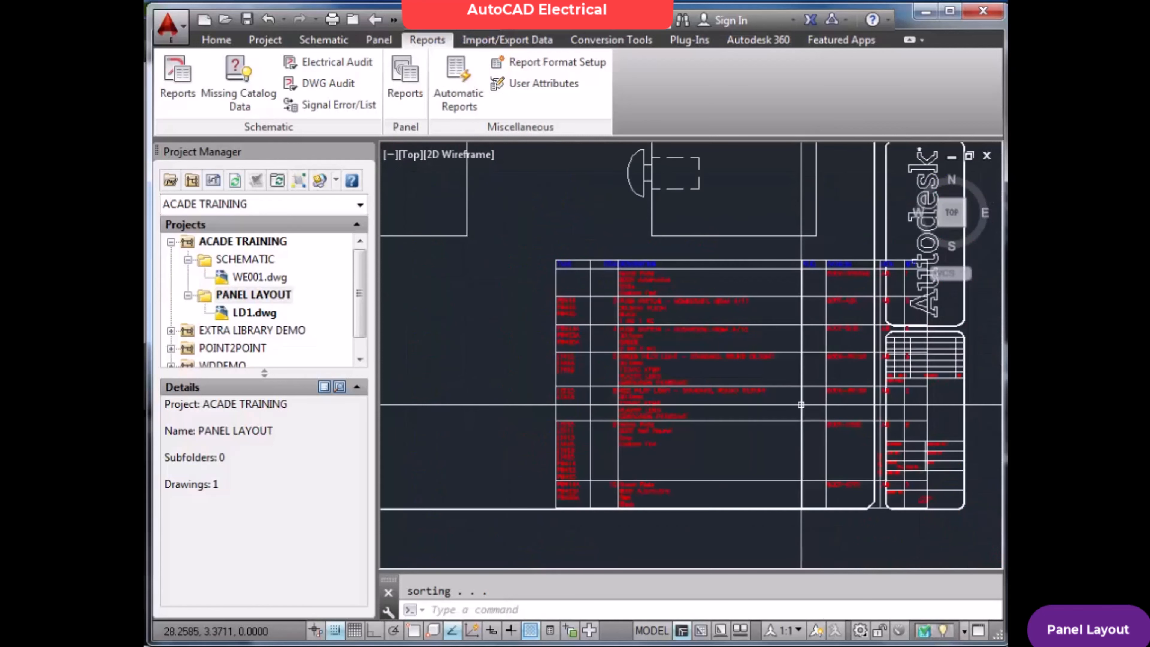
scroll(800, 404, "down", 4)
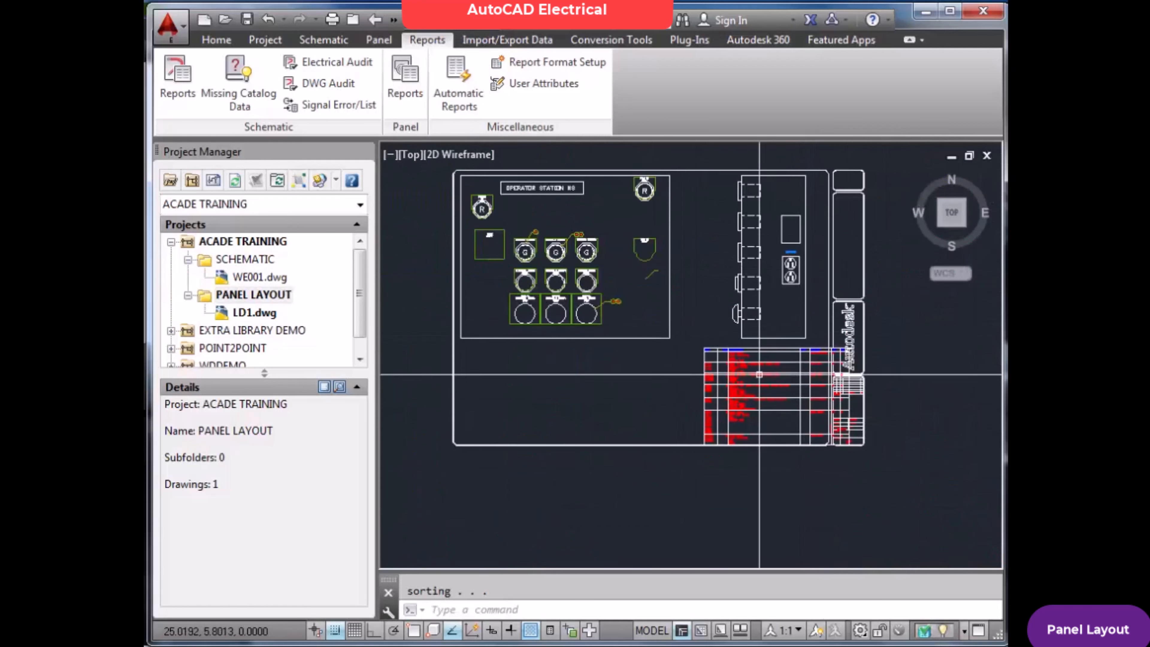
scroll(758, 371, "up", 2)
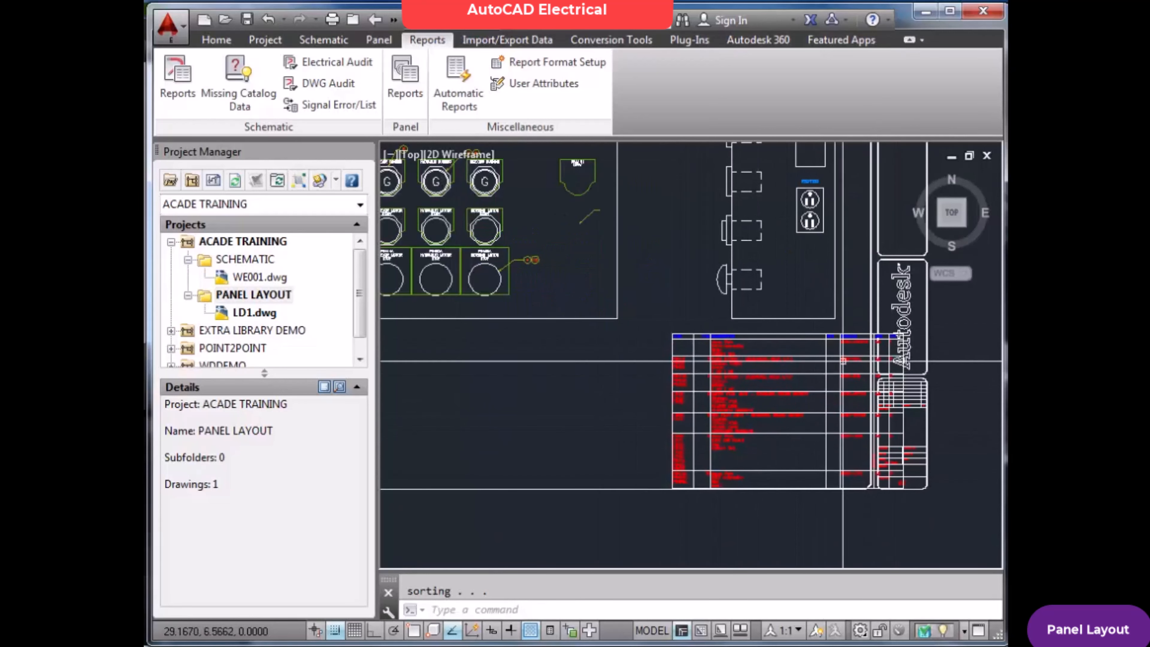
scroll(801, 447, "up", 1)
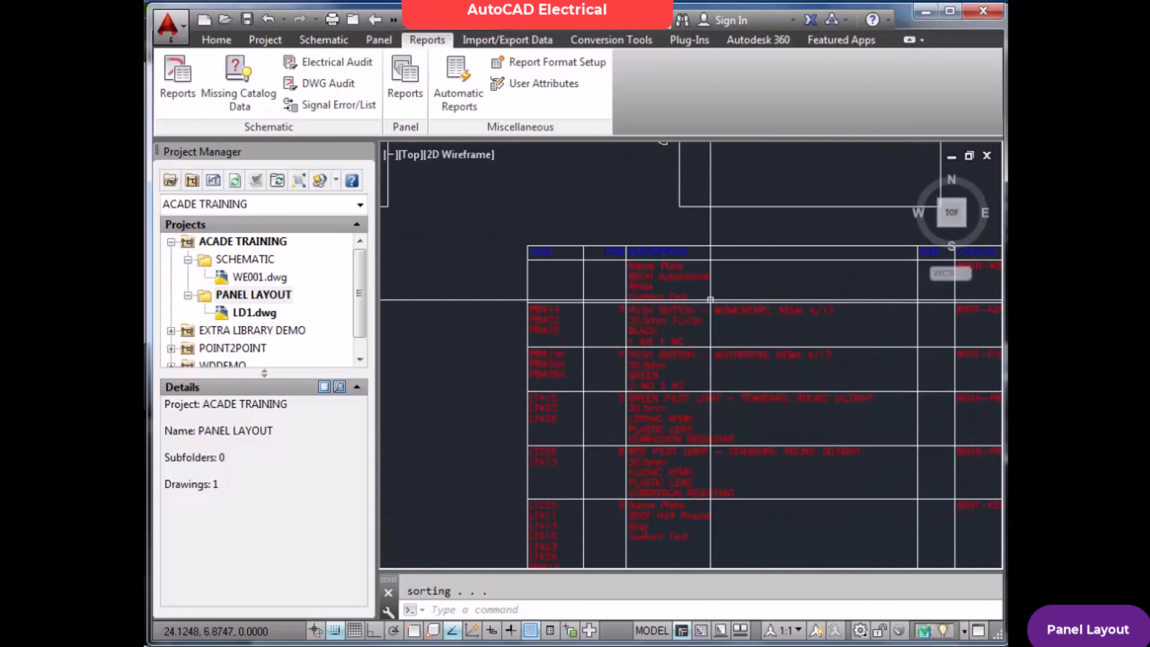
scroll(710, 301, "down", 3)
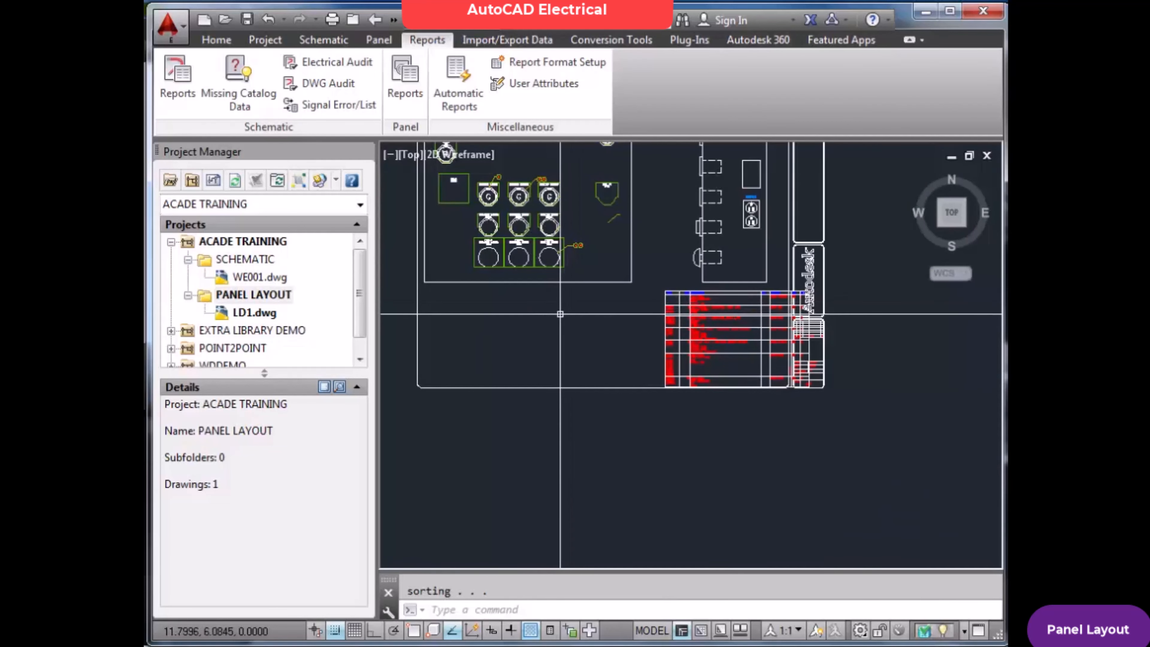
key("Escape")
Inspect the running light and motor start and stop footprints with their nameplates and balloons in the operator station
scroll(480, 202, "up", 5)
scroll(514, 296, "up", 5)
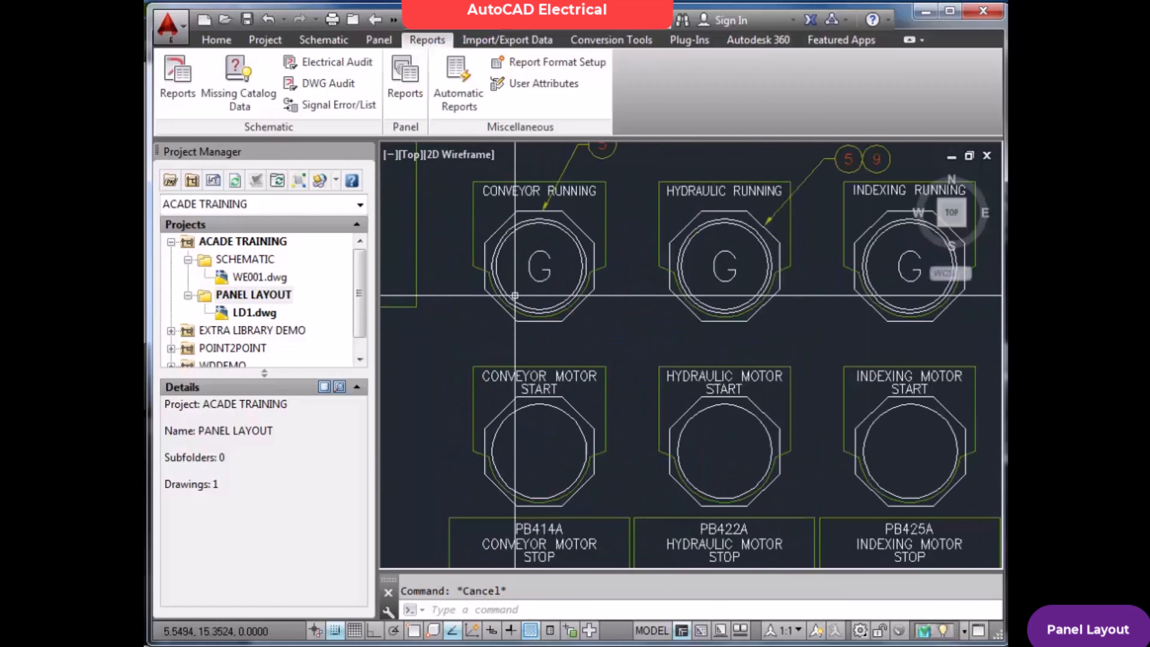
scroll(550, 280, "down", 5)
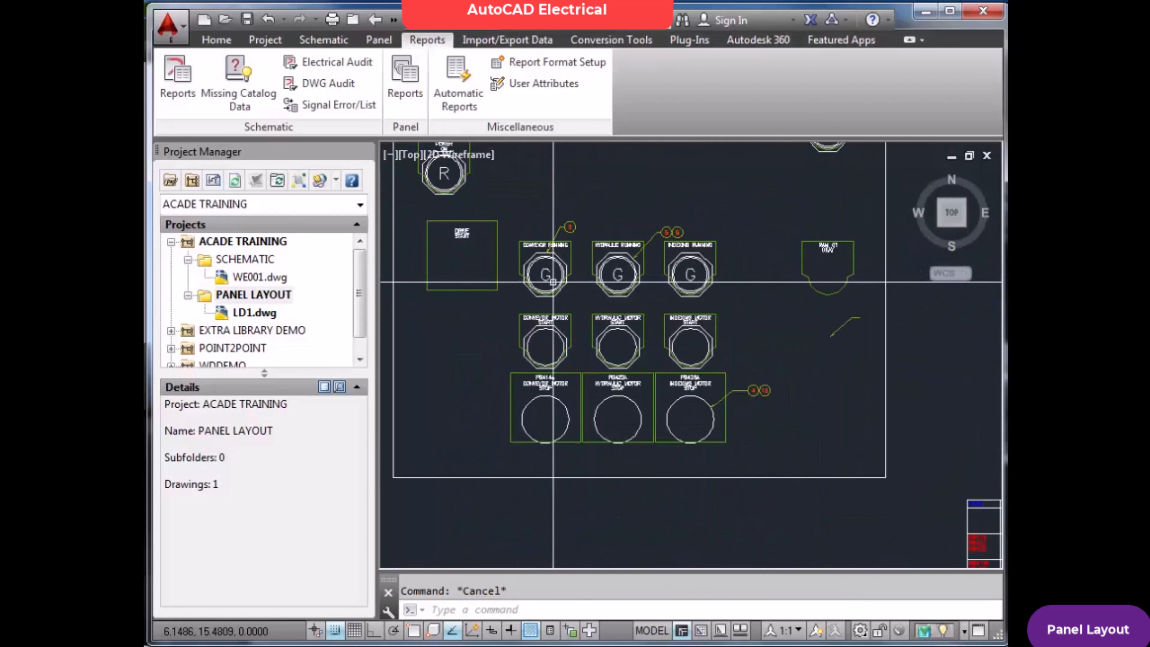
scroll(559, 281, "up", 2)
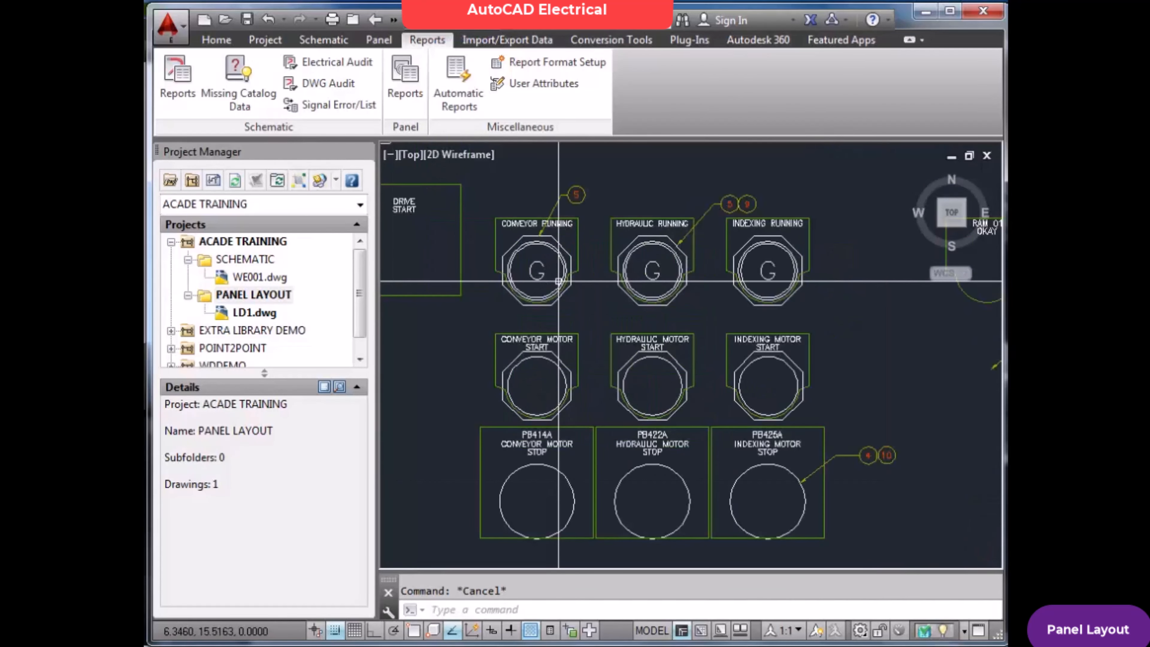
scroll(543, 338, "up", 5)
scroll(550, 345, "down", 3)
scroll(560, 349, "up", 2)
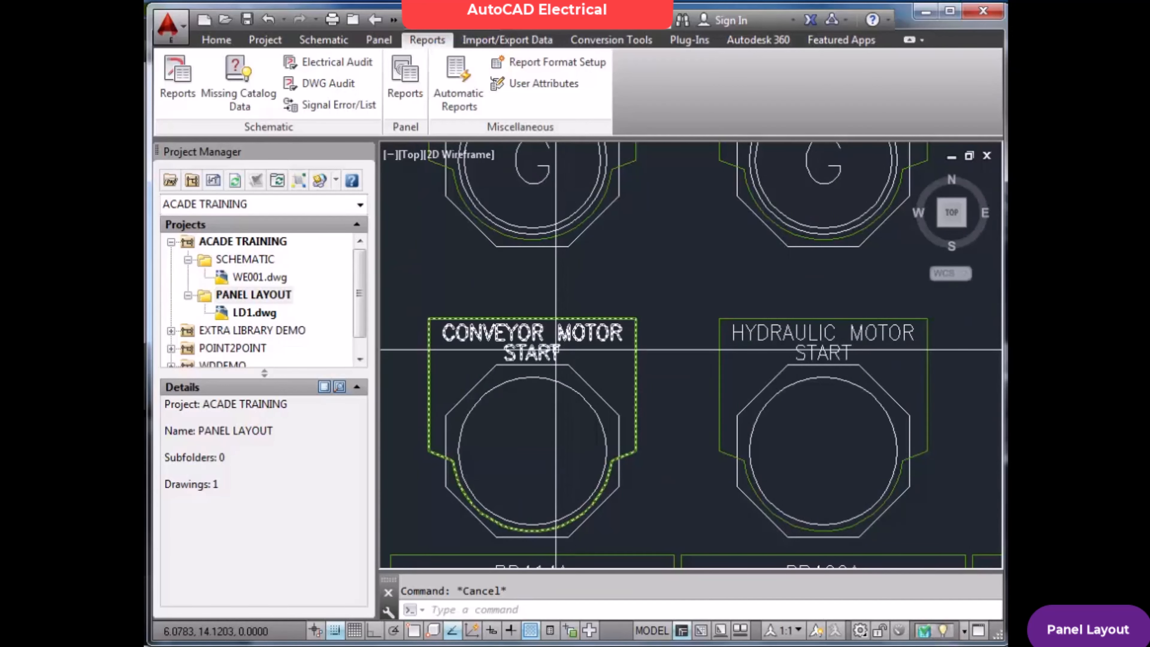
scroll(557, 350, "down", 2)
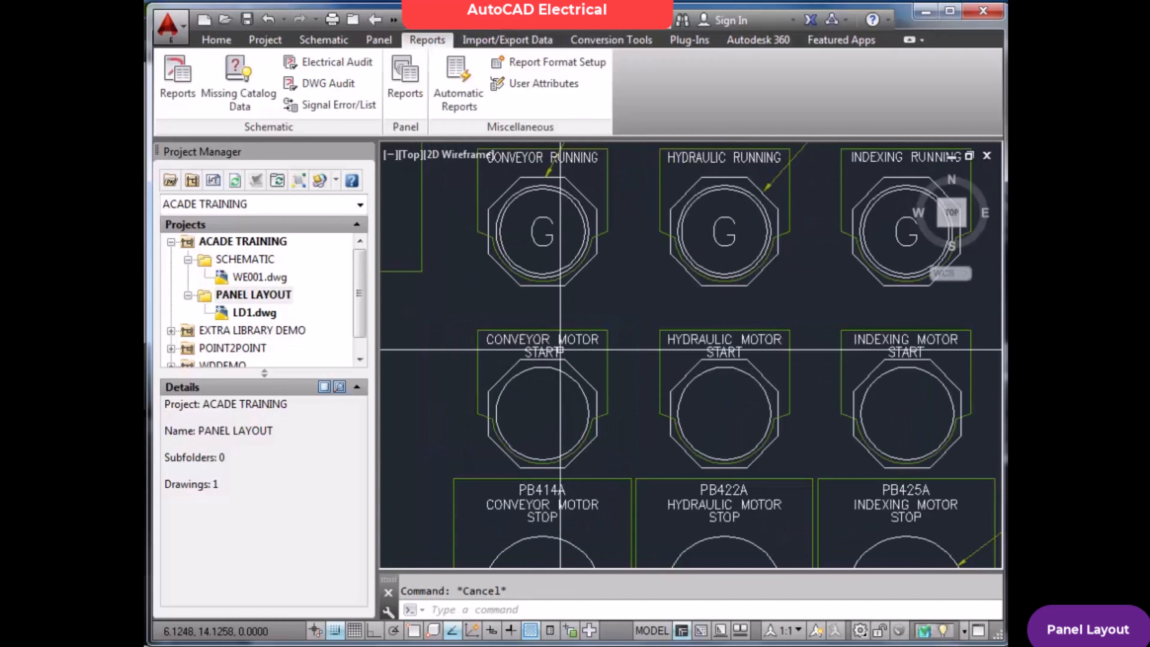
scroll(563, 348, "up", 2)
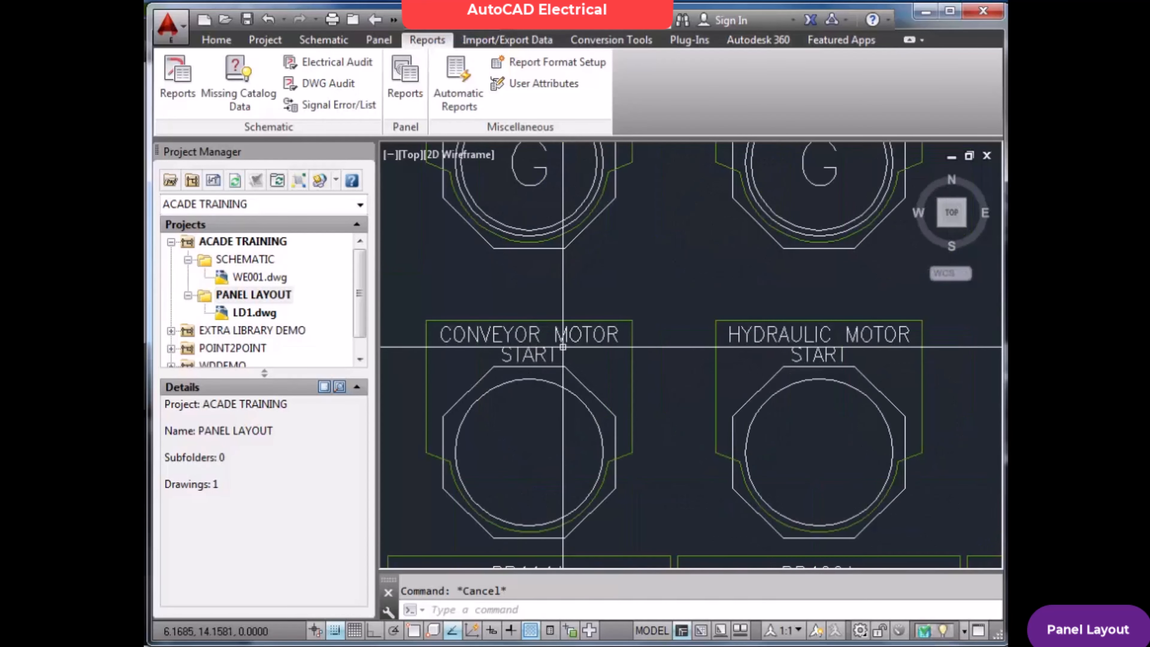
type("Z")
key("Return")
type("E")
key("Return")
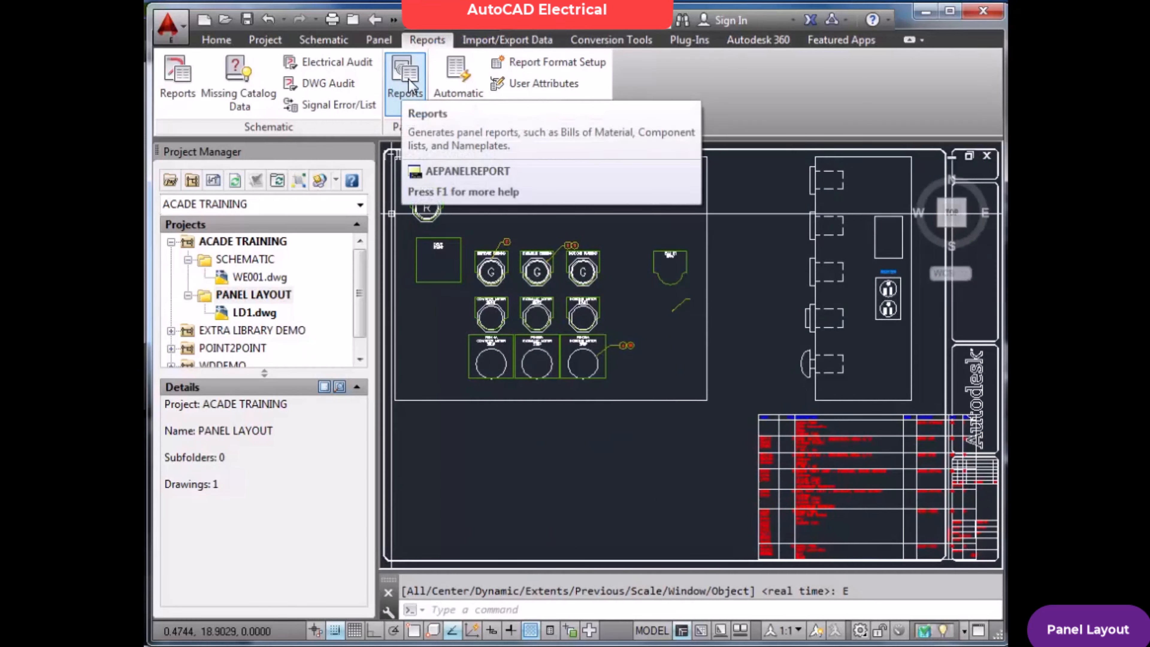